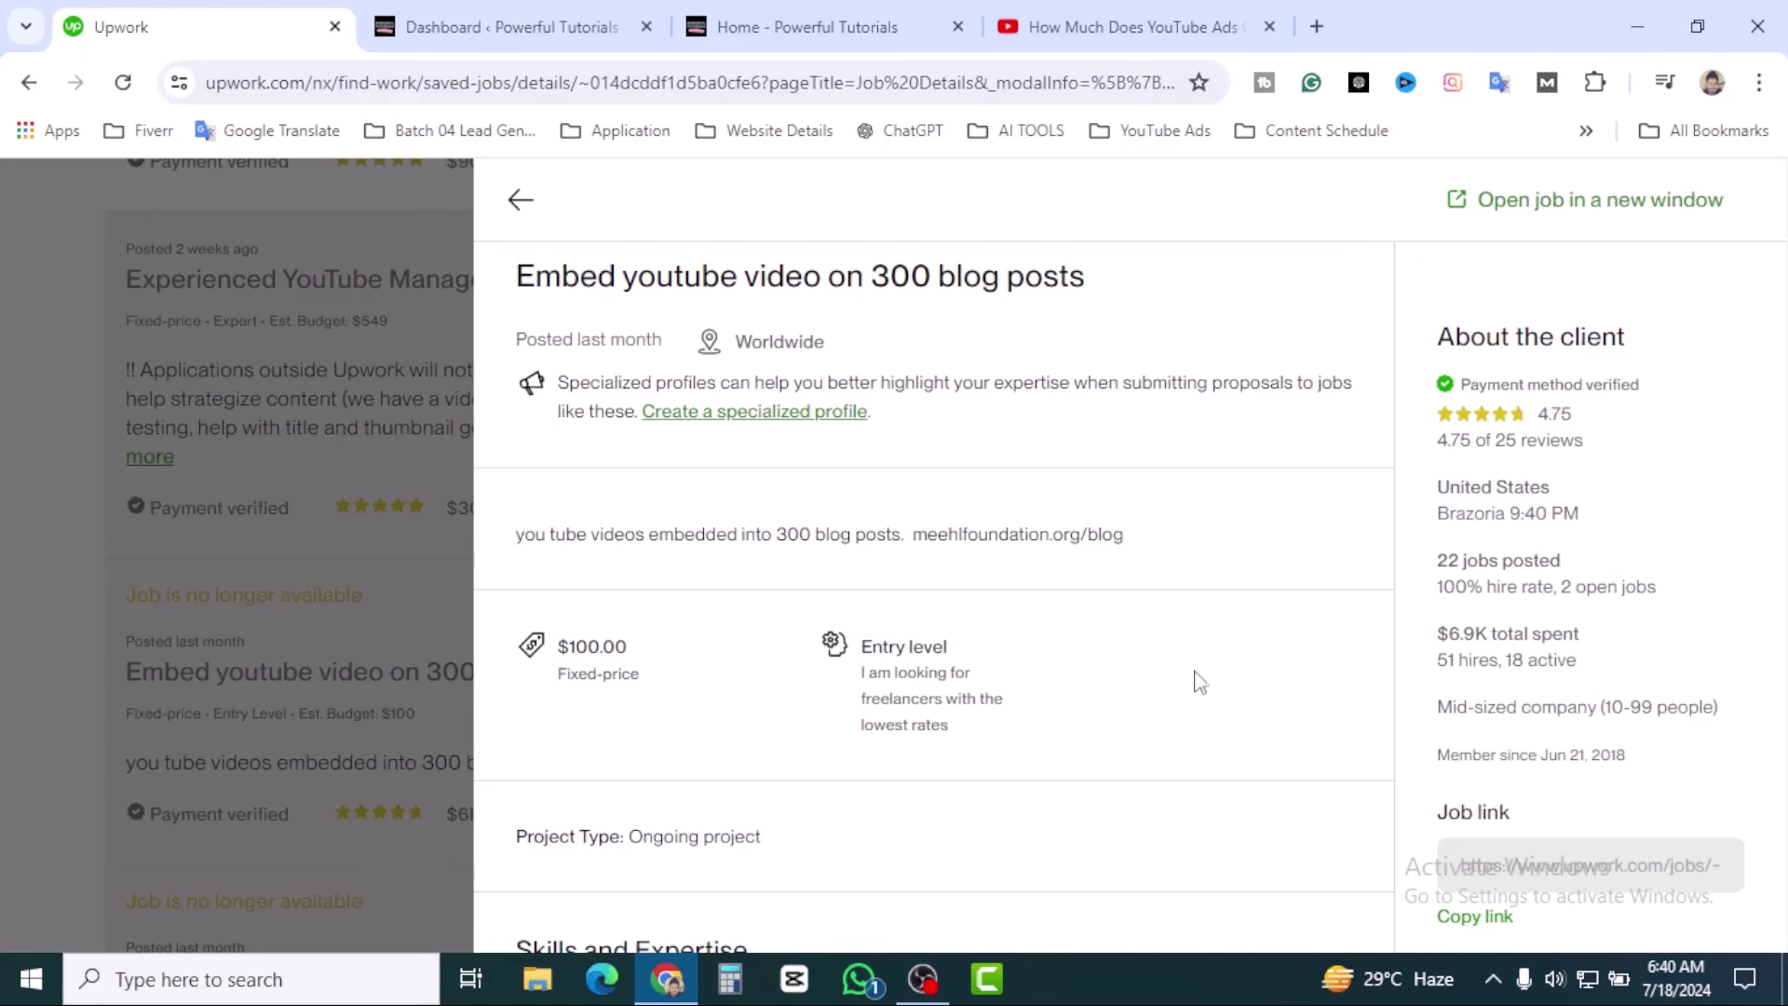
Examine the fixed price and project type of the job about embedding YouTube videos on 300 blog posts.
scroll(1180, 671, down, 4)
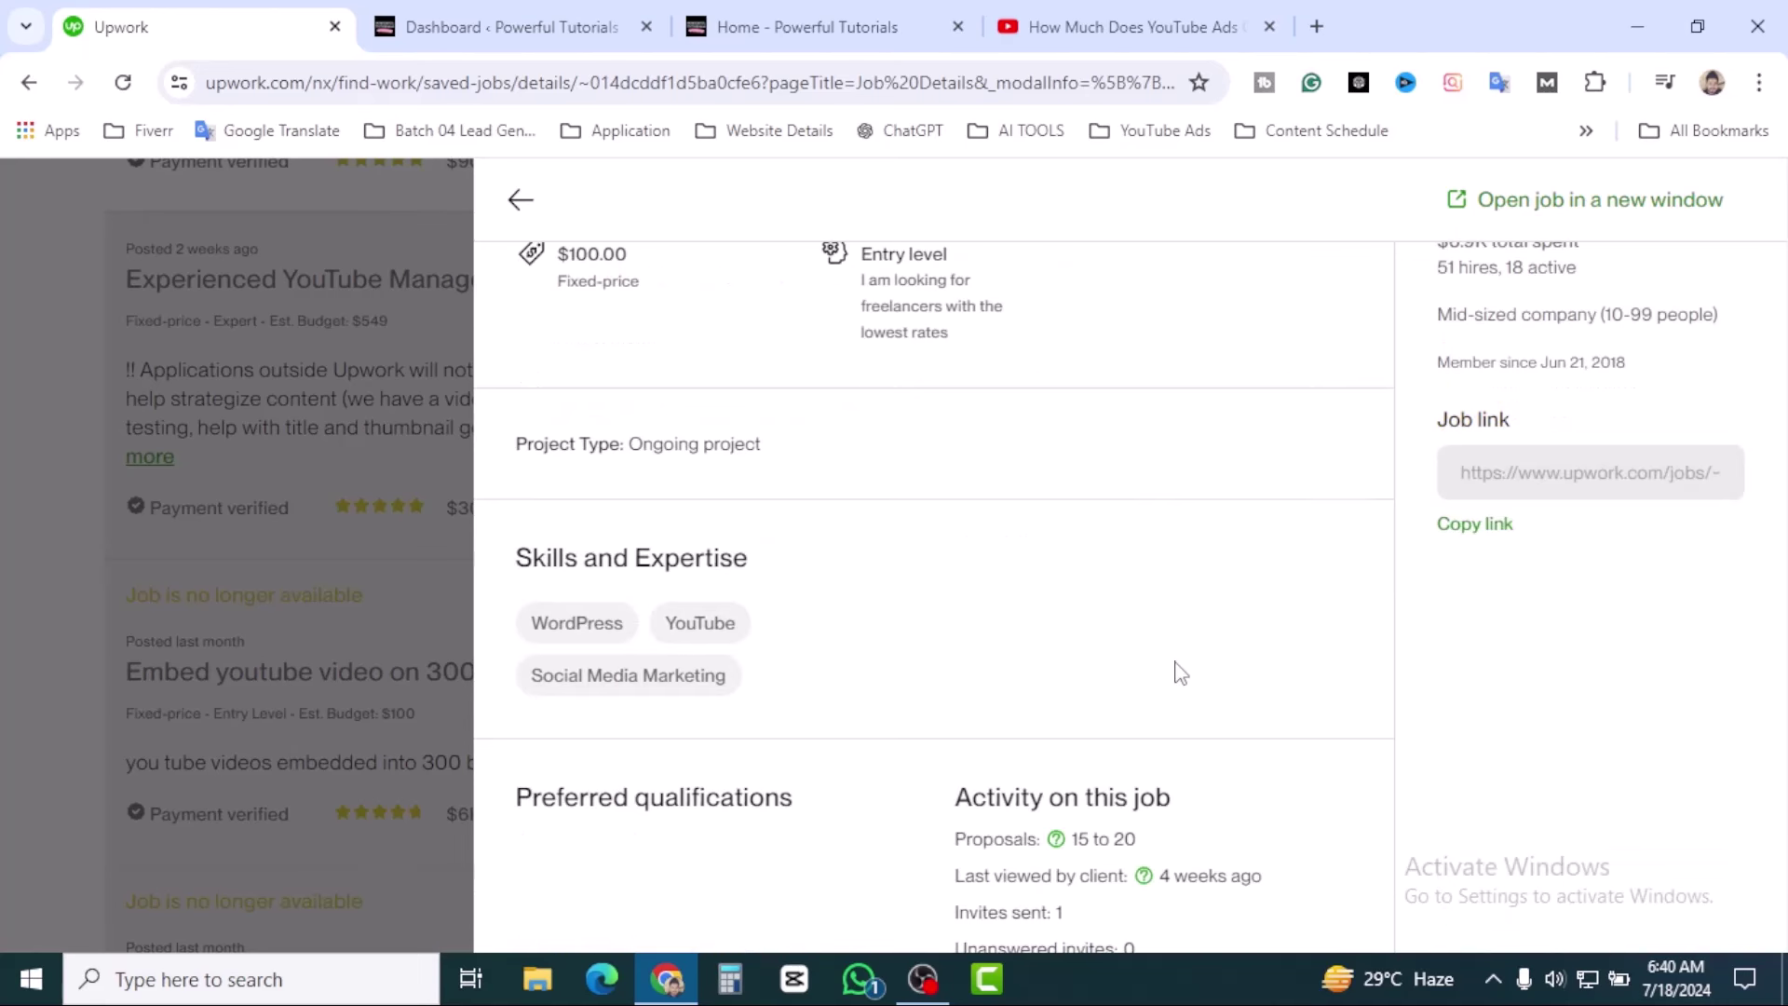
scroll(1180, 671, up, 1)
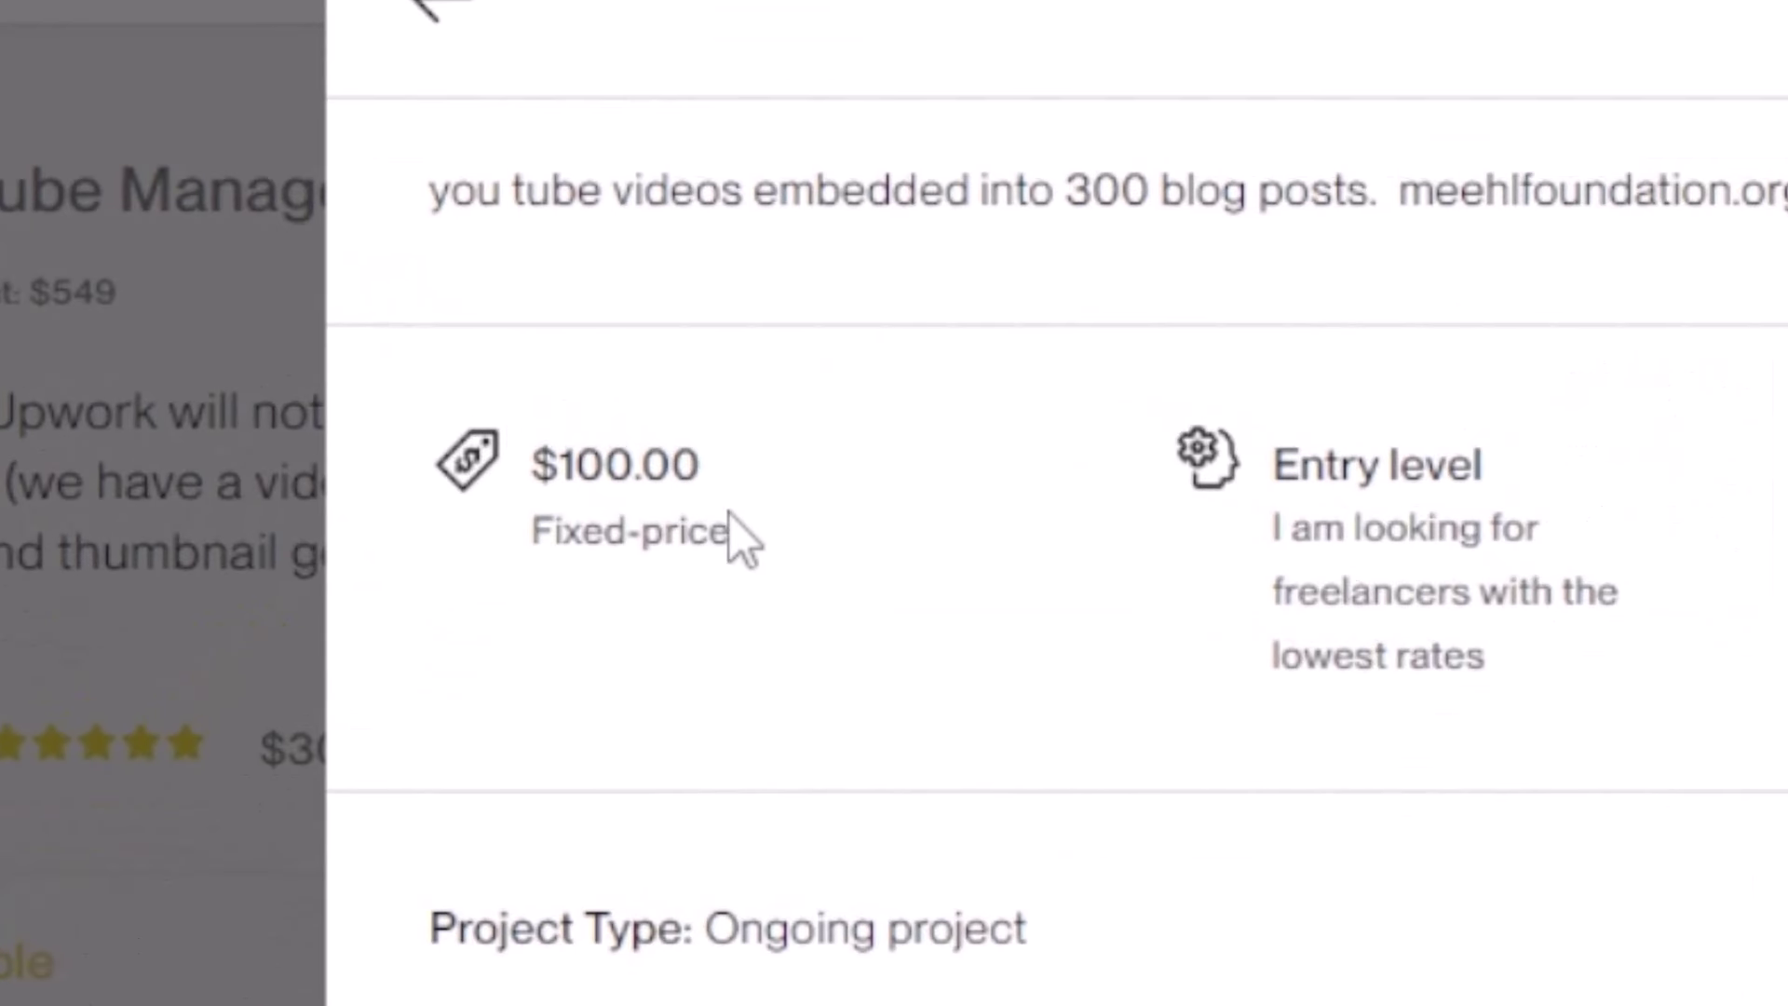
scroll(726, 503, down, 3)
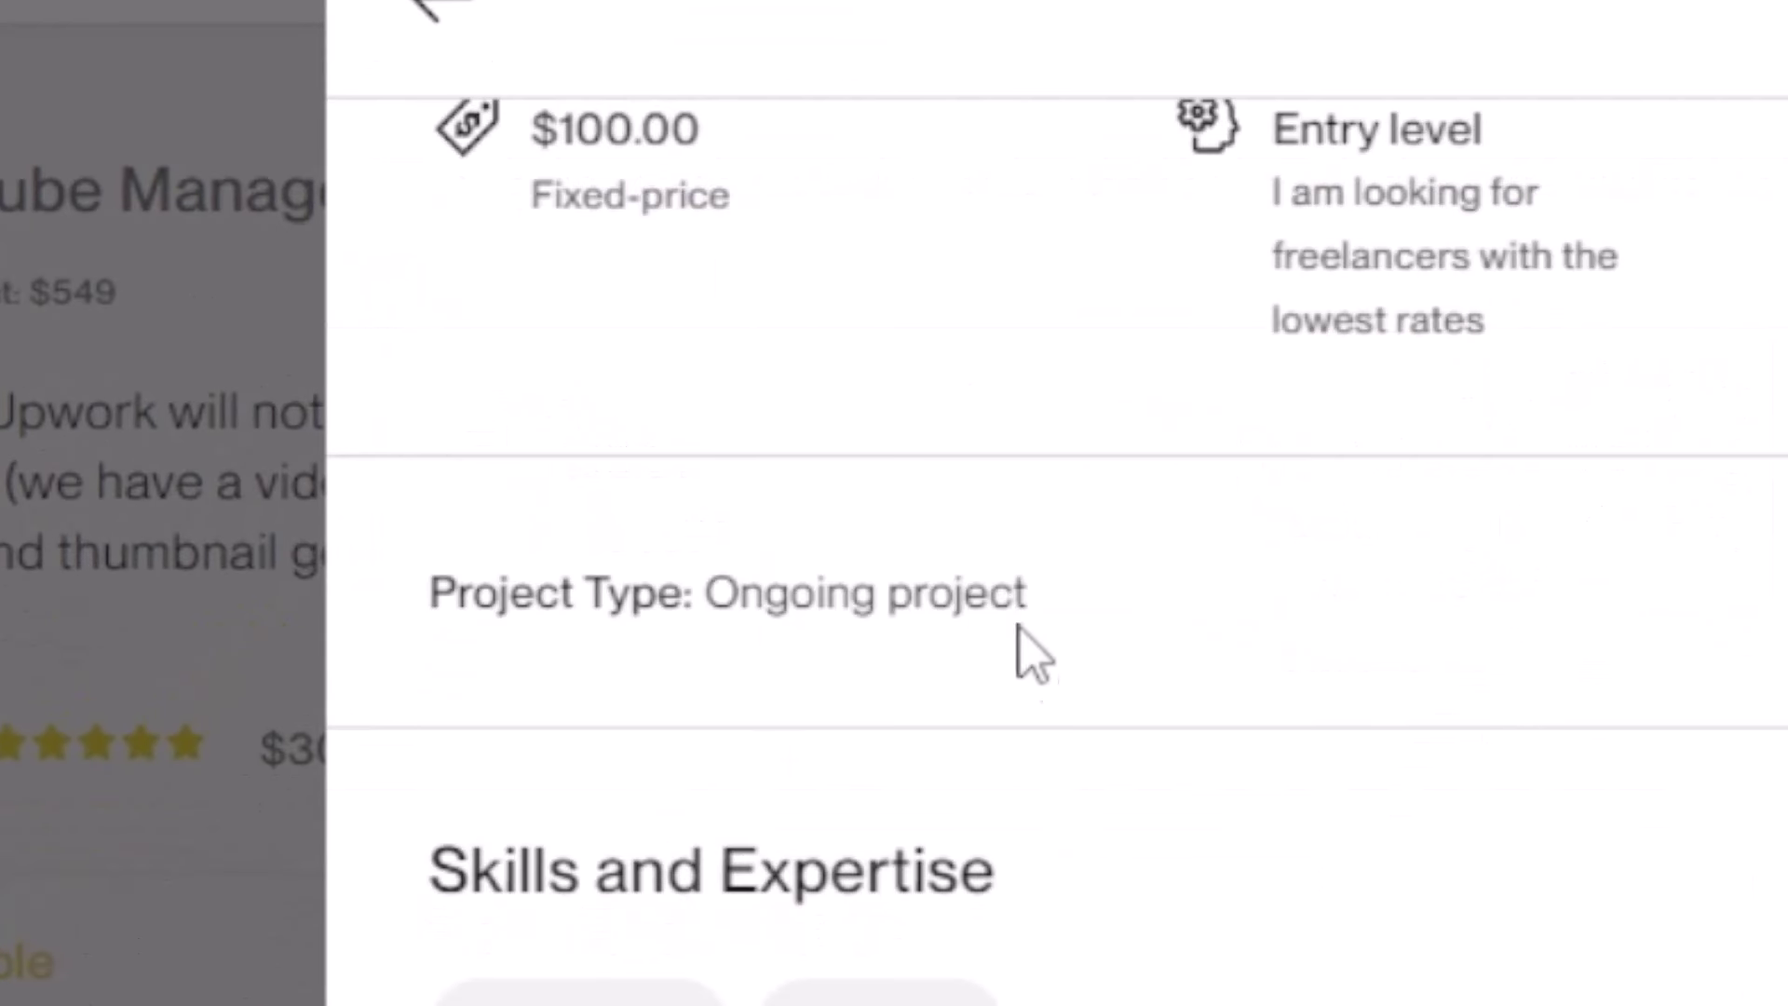
scroll(1299, 813, up, 3)
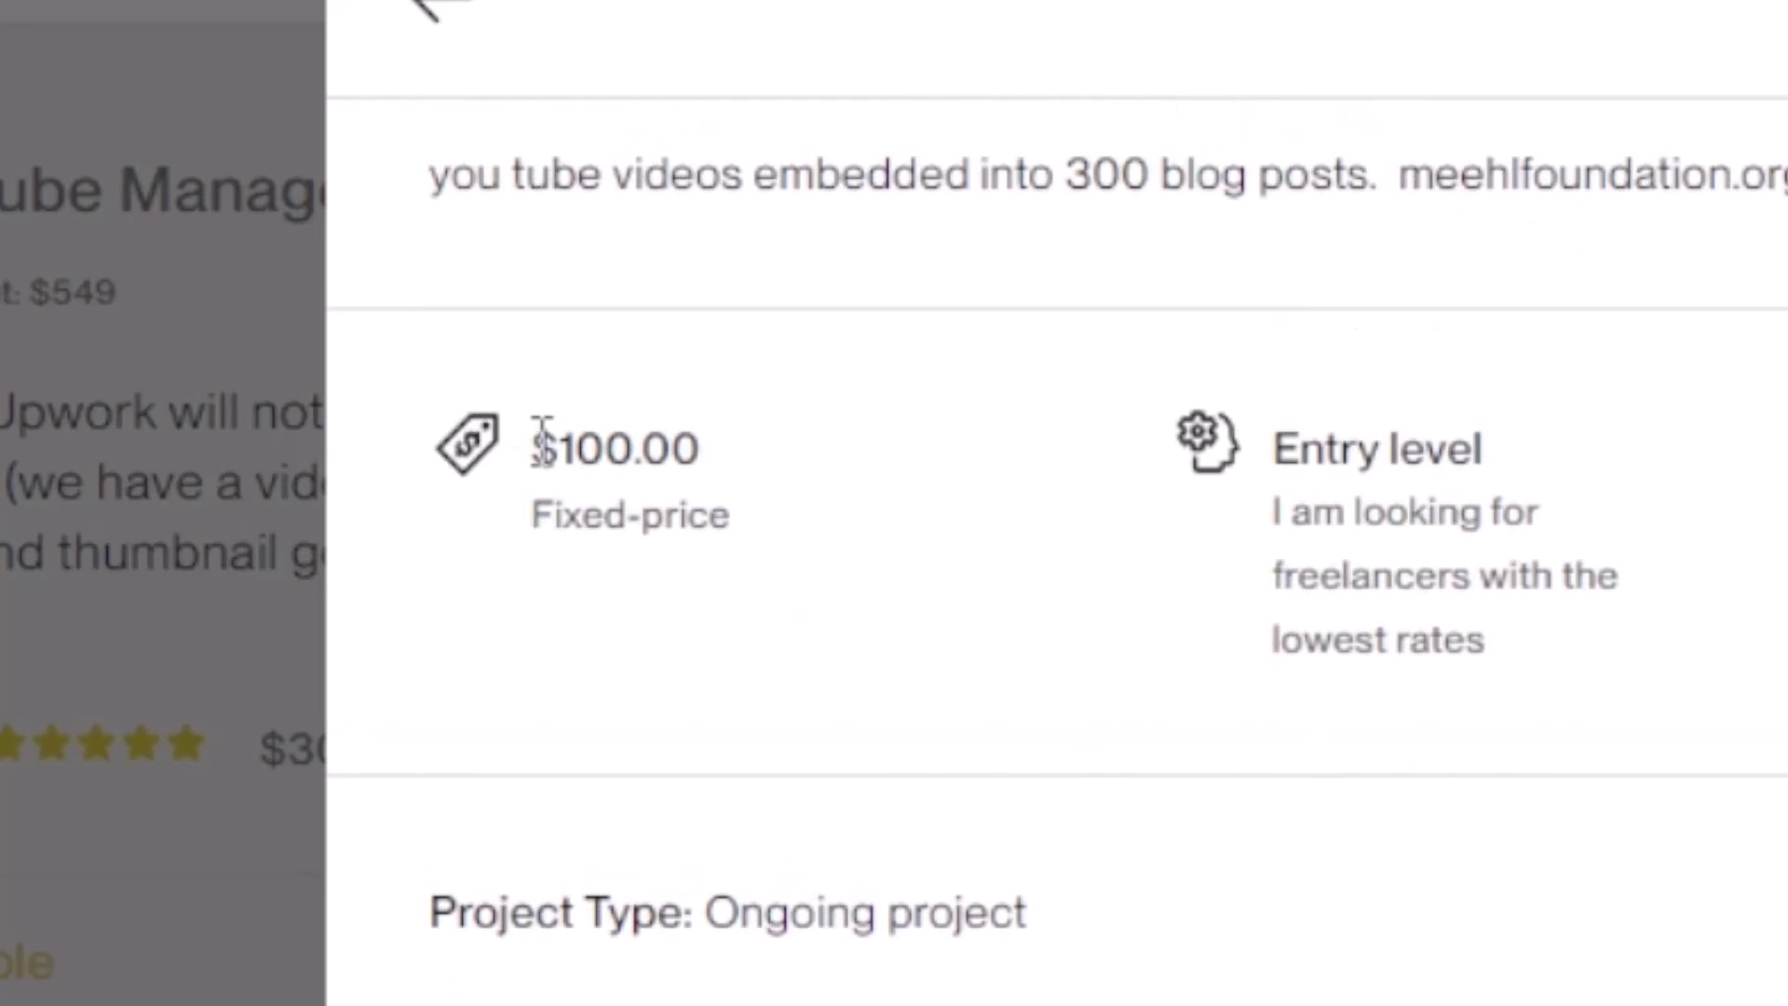
drag(533, 436, 700, 452)
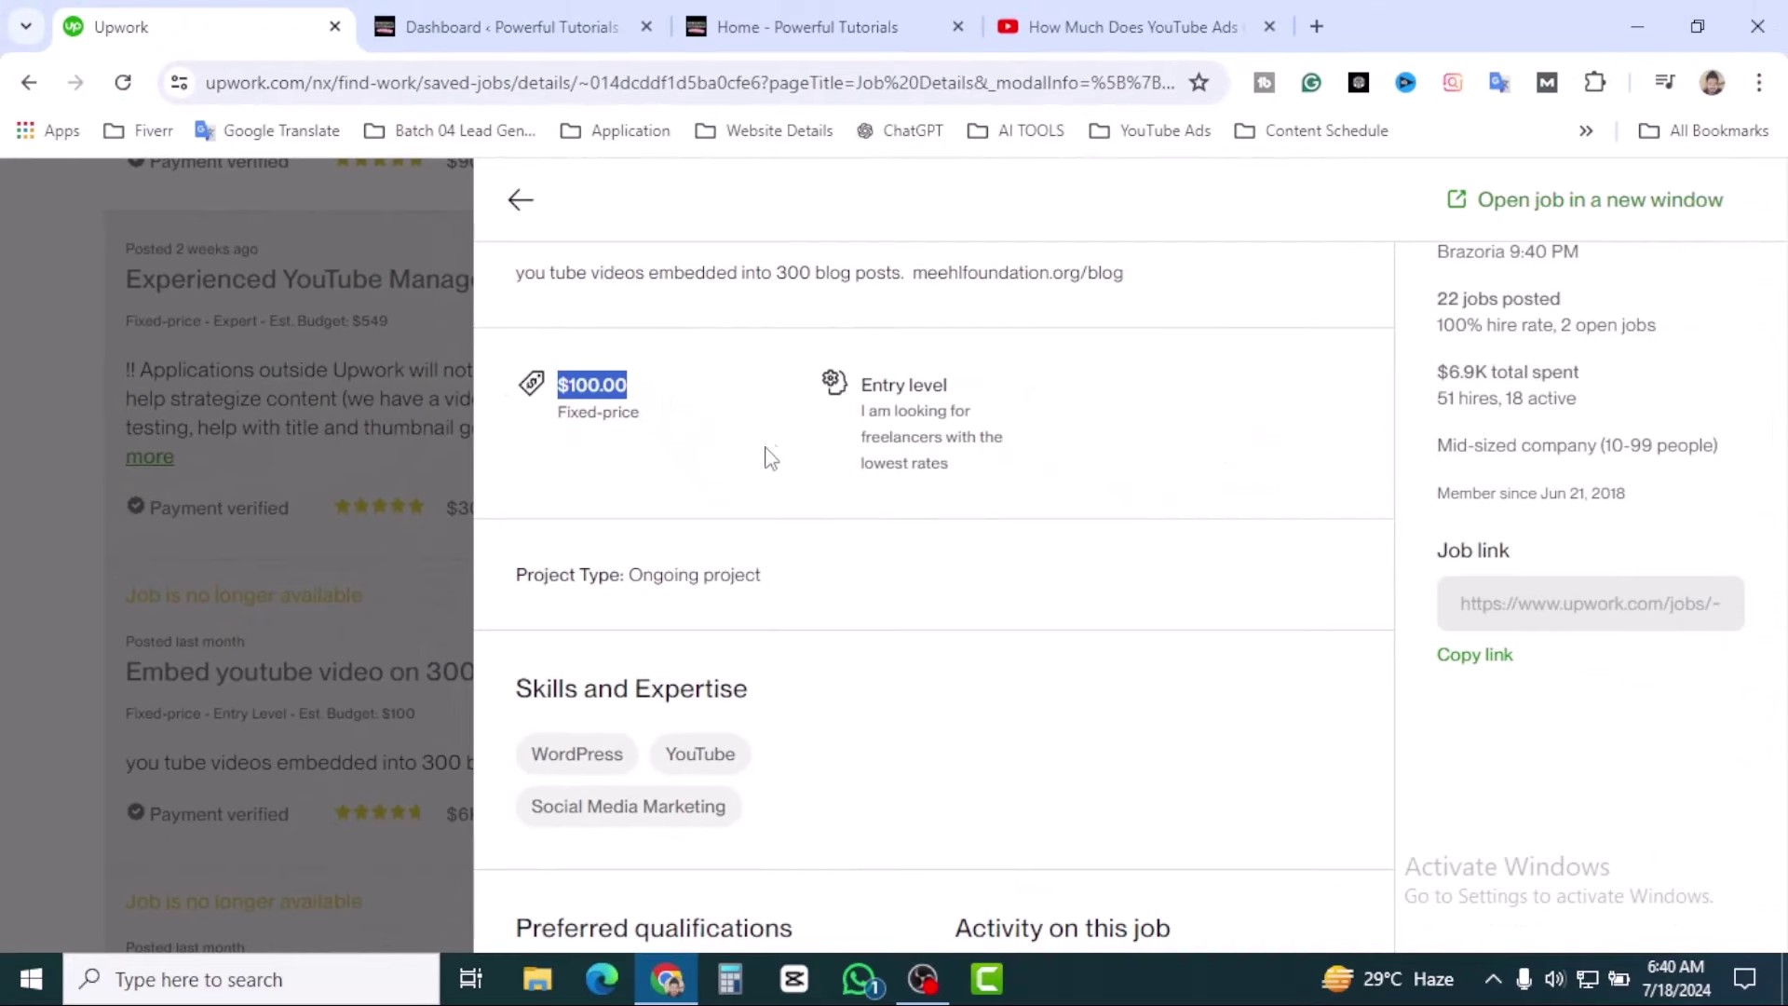
click(771, 481)
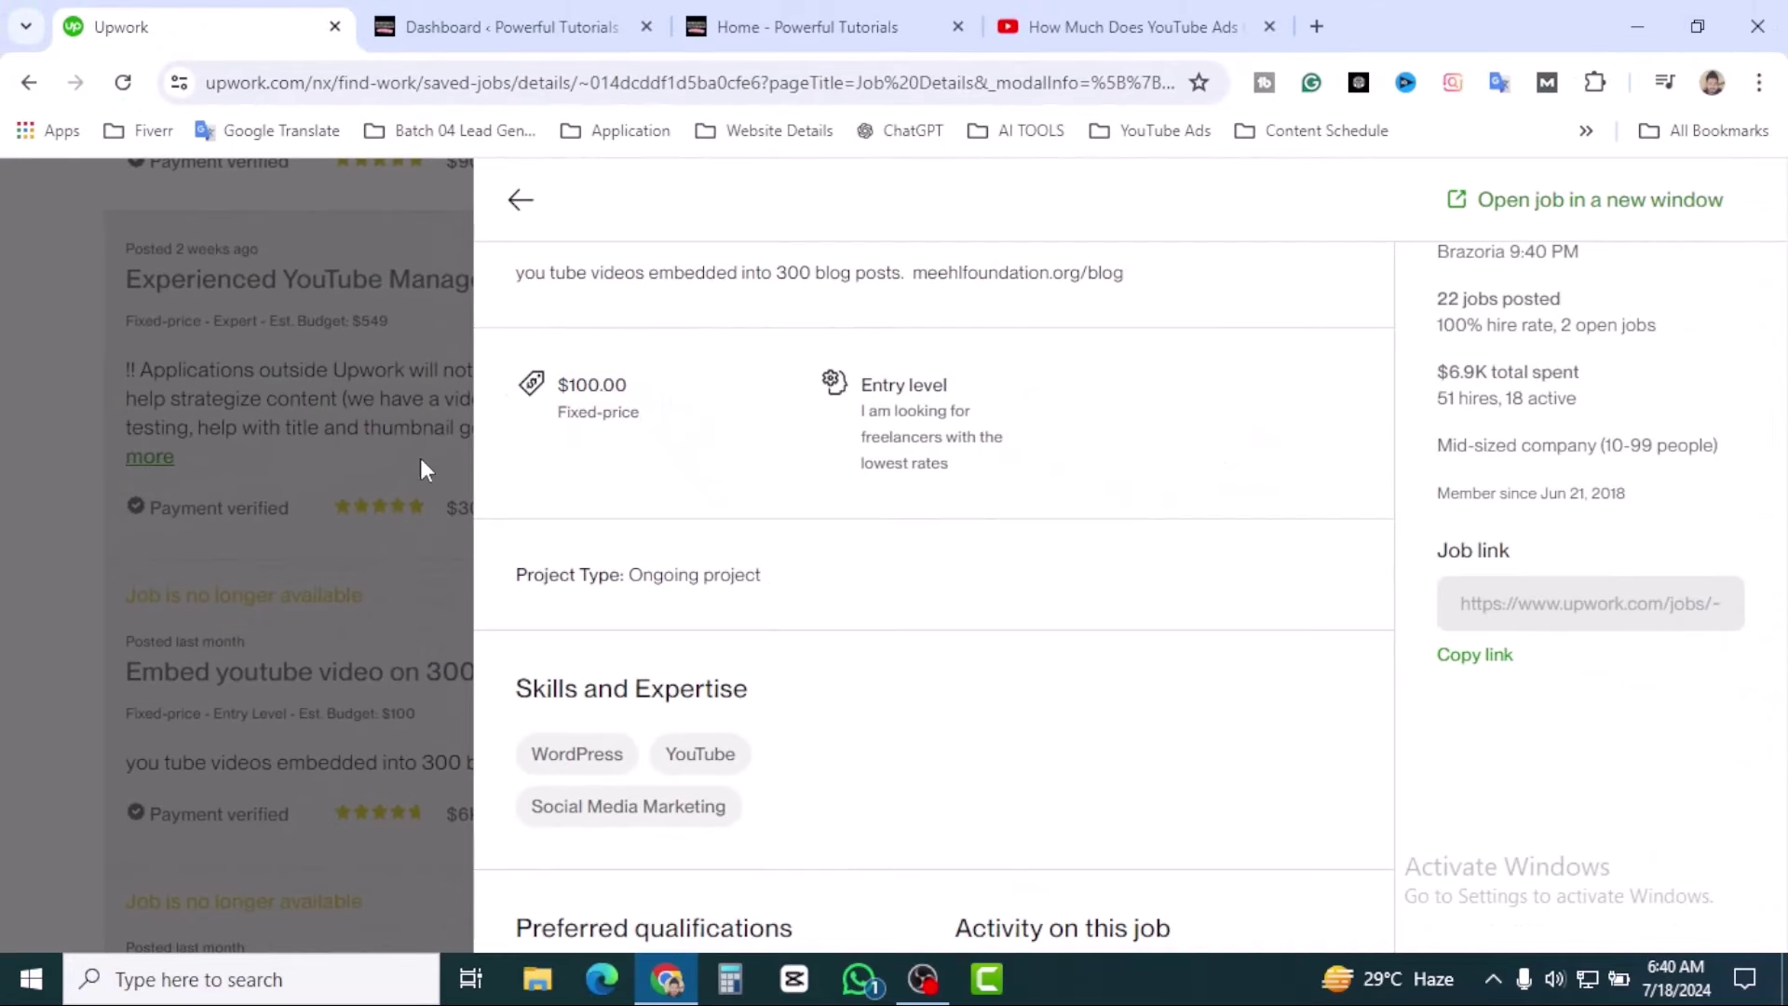
drag(637, 386, 572, 389)
click(712, 454)
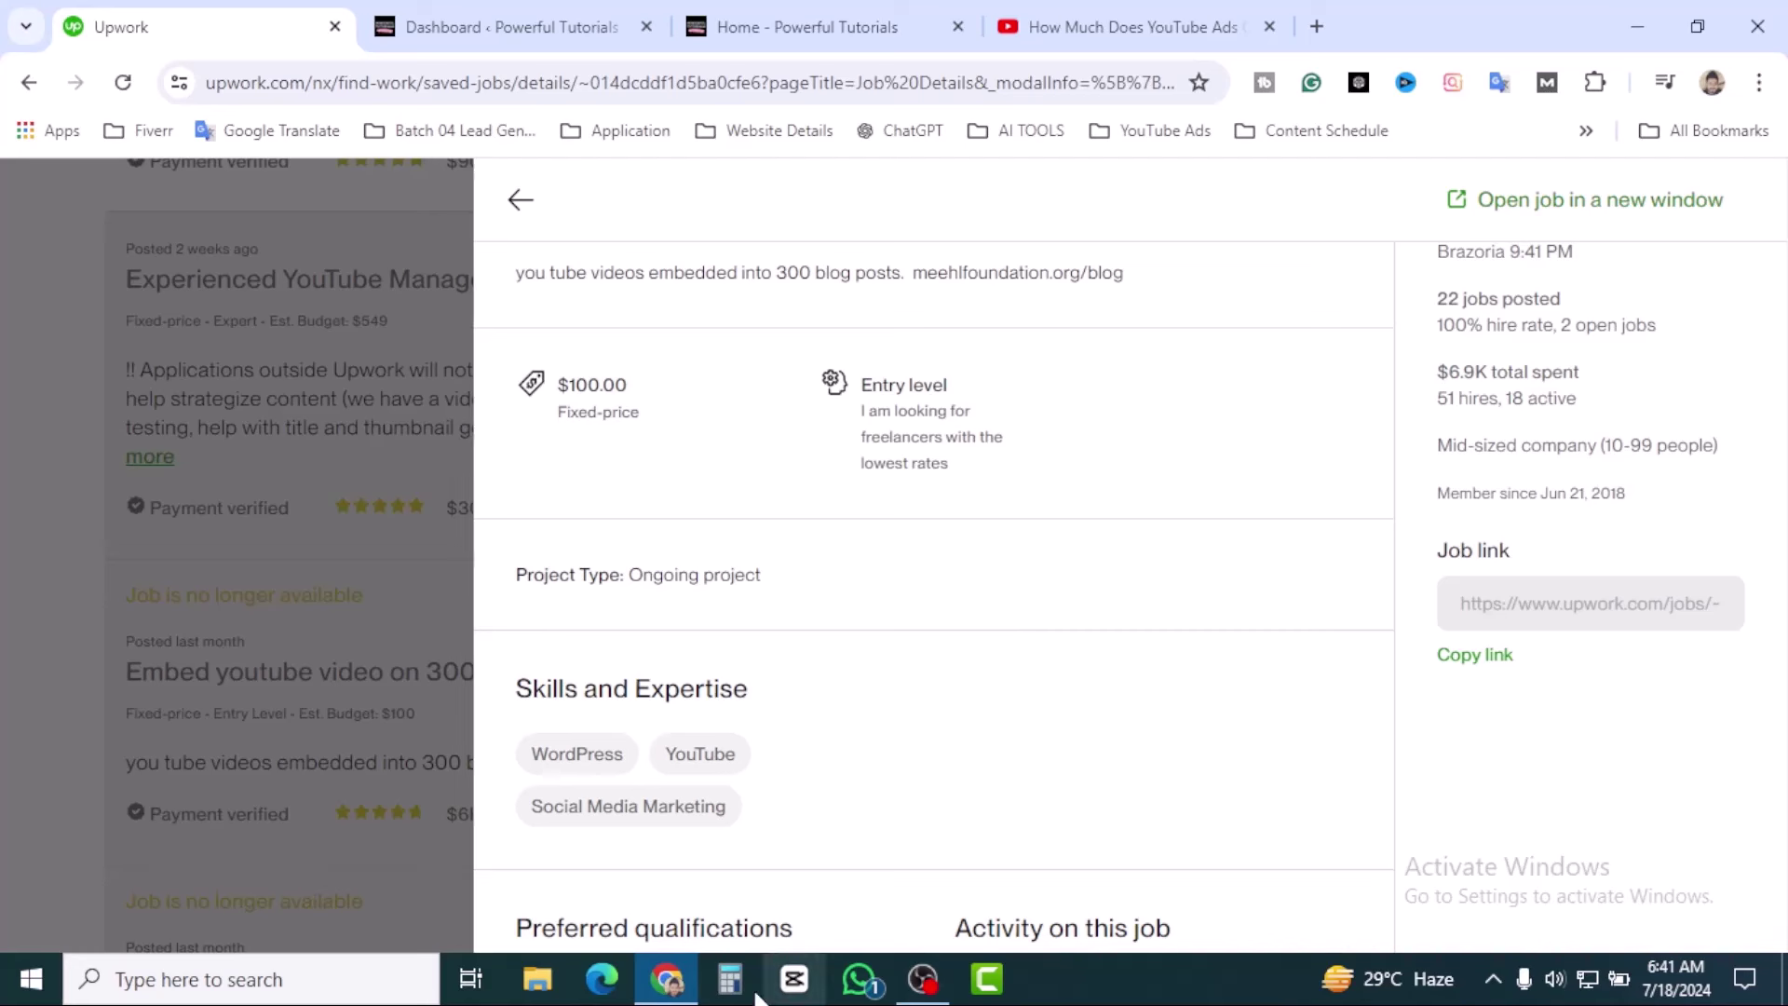
Calculate 90 × 117 in the Calculator and minimize it.
click(730, 979)
text(90)
click(1612, 581)
click(1289, 720)
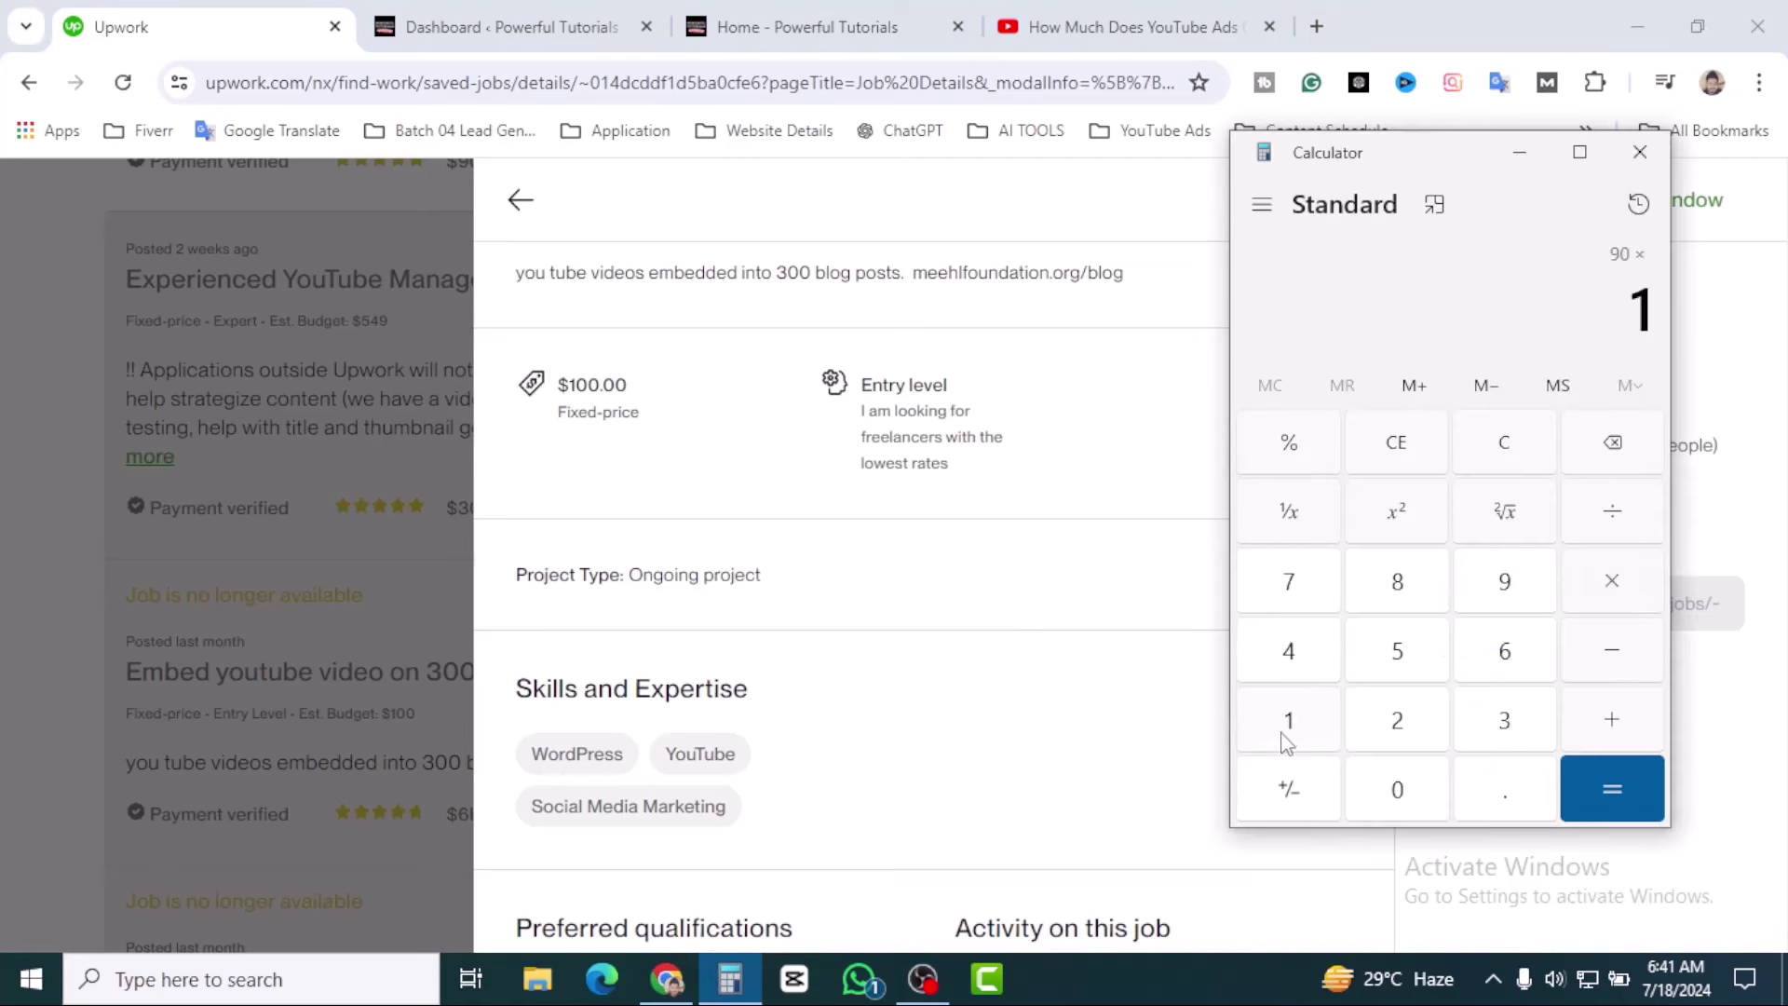
click(1288, 719)
click(1289, 587)
click(1616, 791)
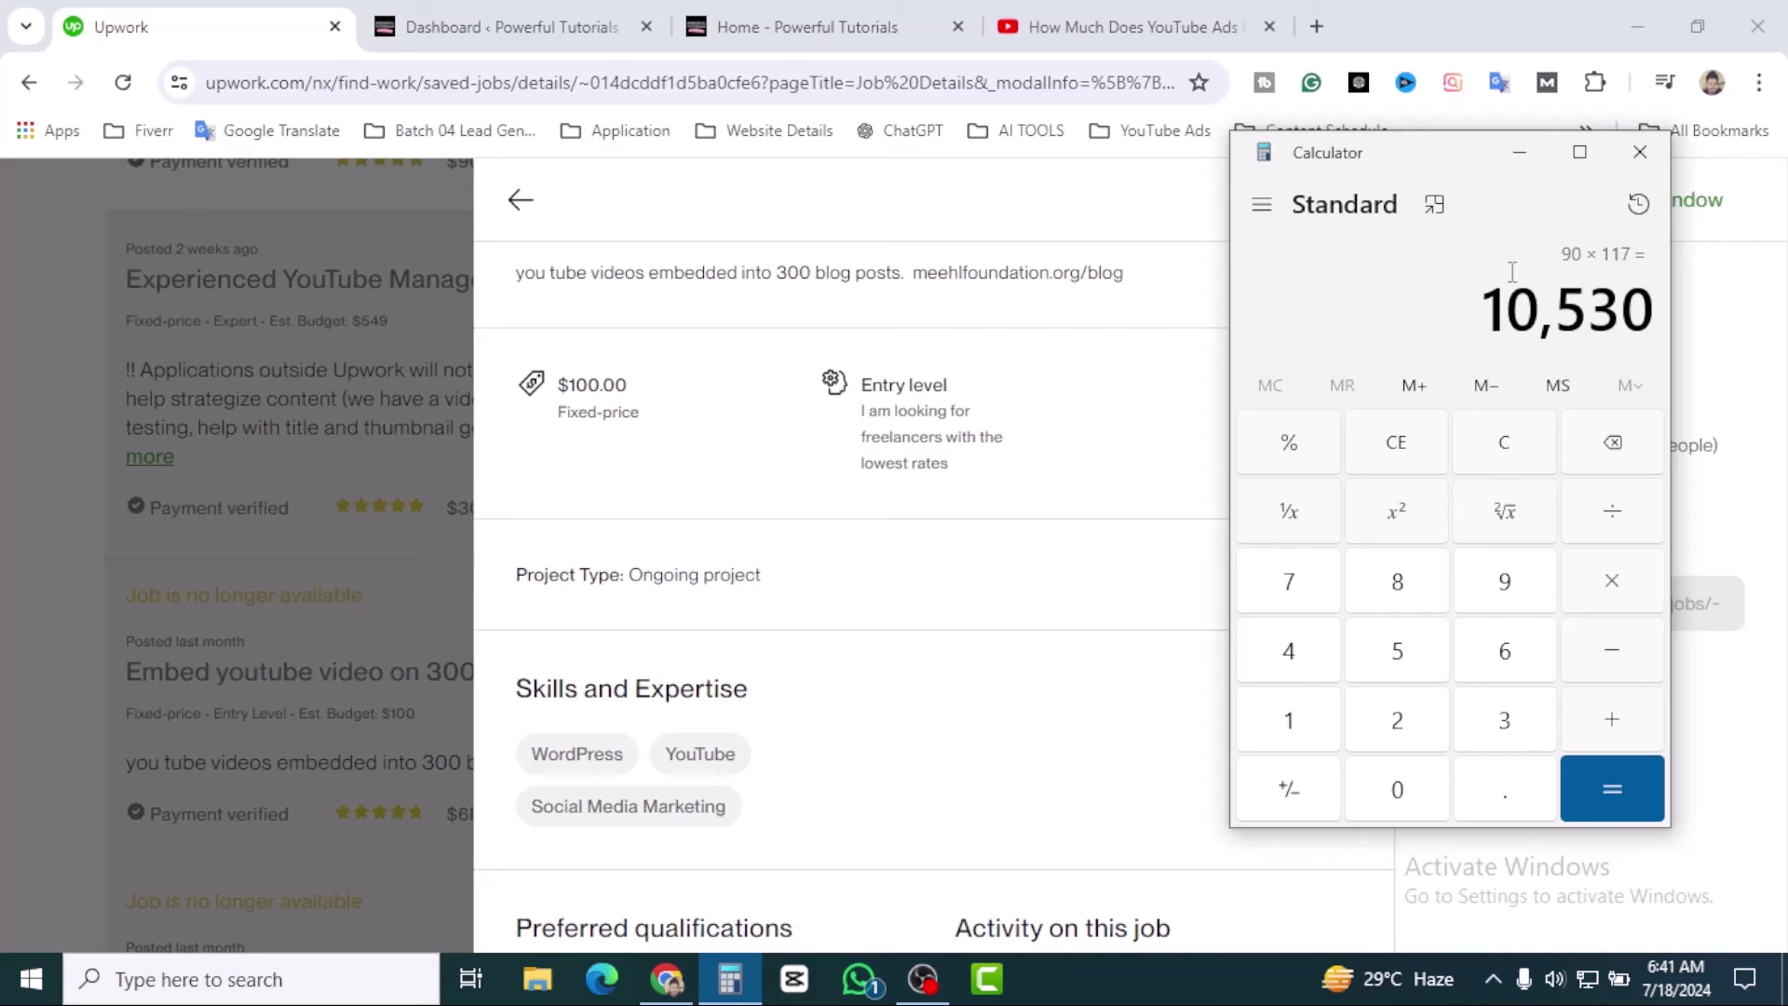
click(1519, 157)
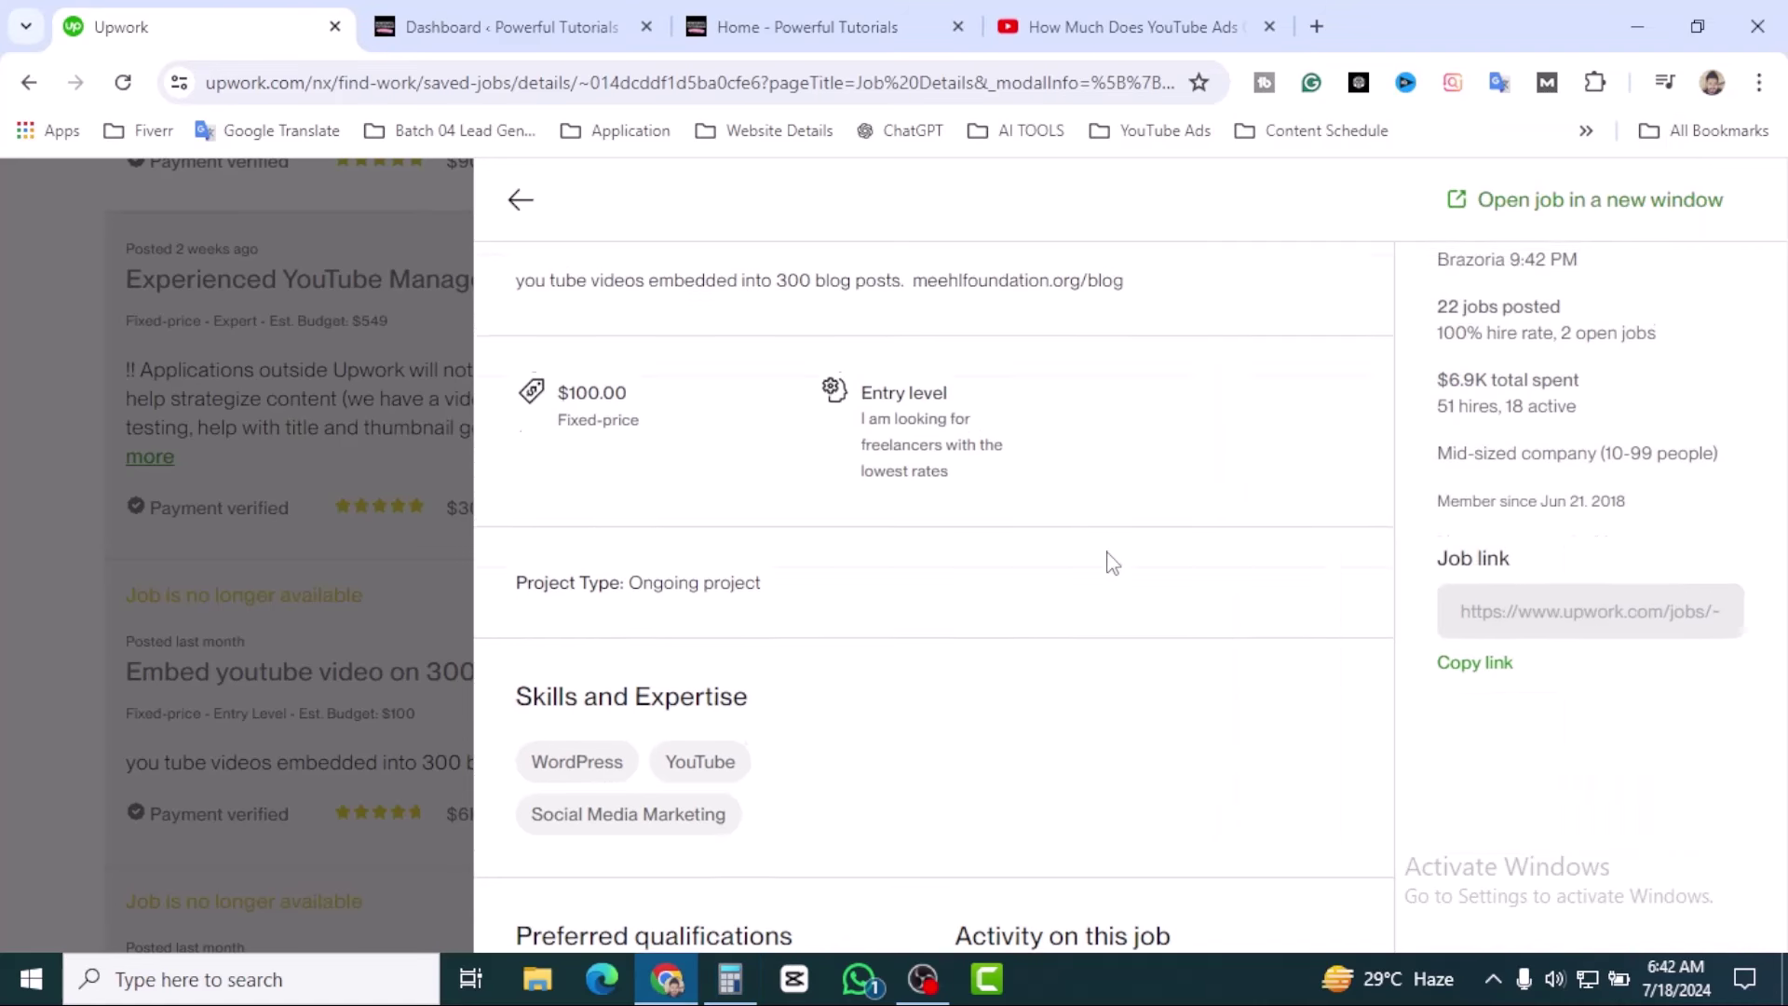
Review the job post's description, required skills and activity section, including the number of proposals and hires.
scroll(1108, 563, up, 3)
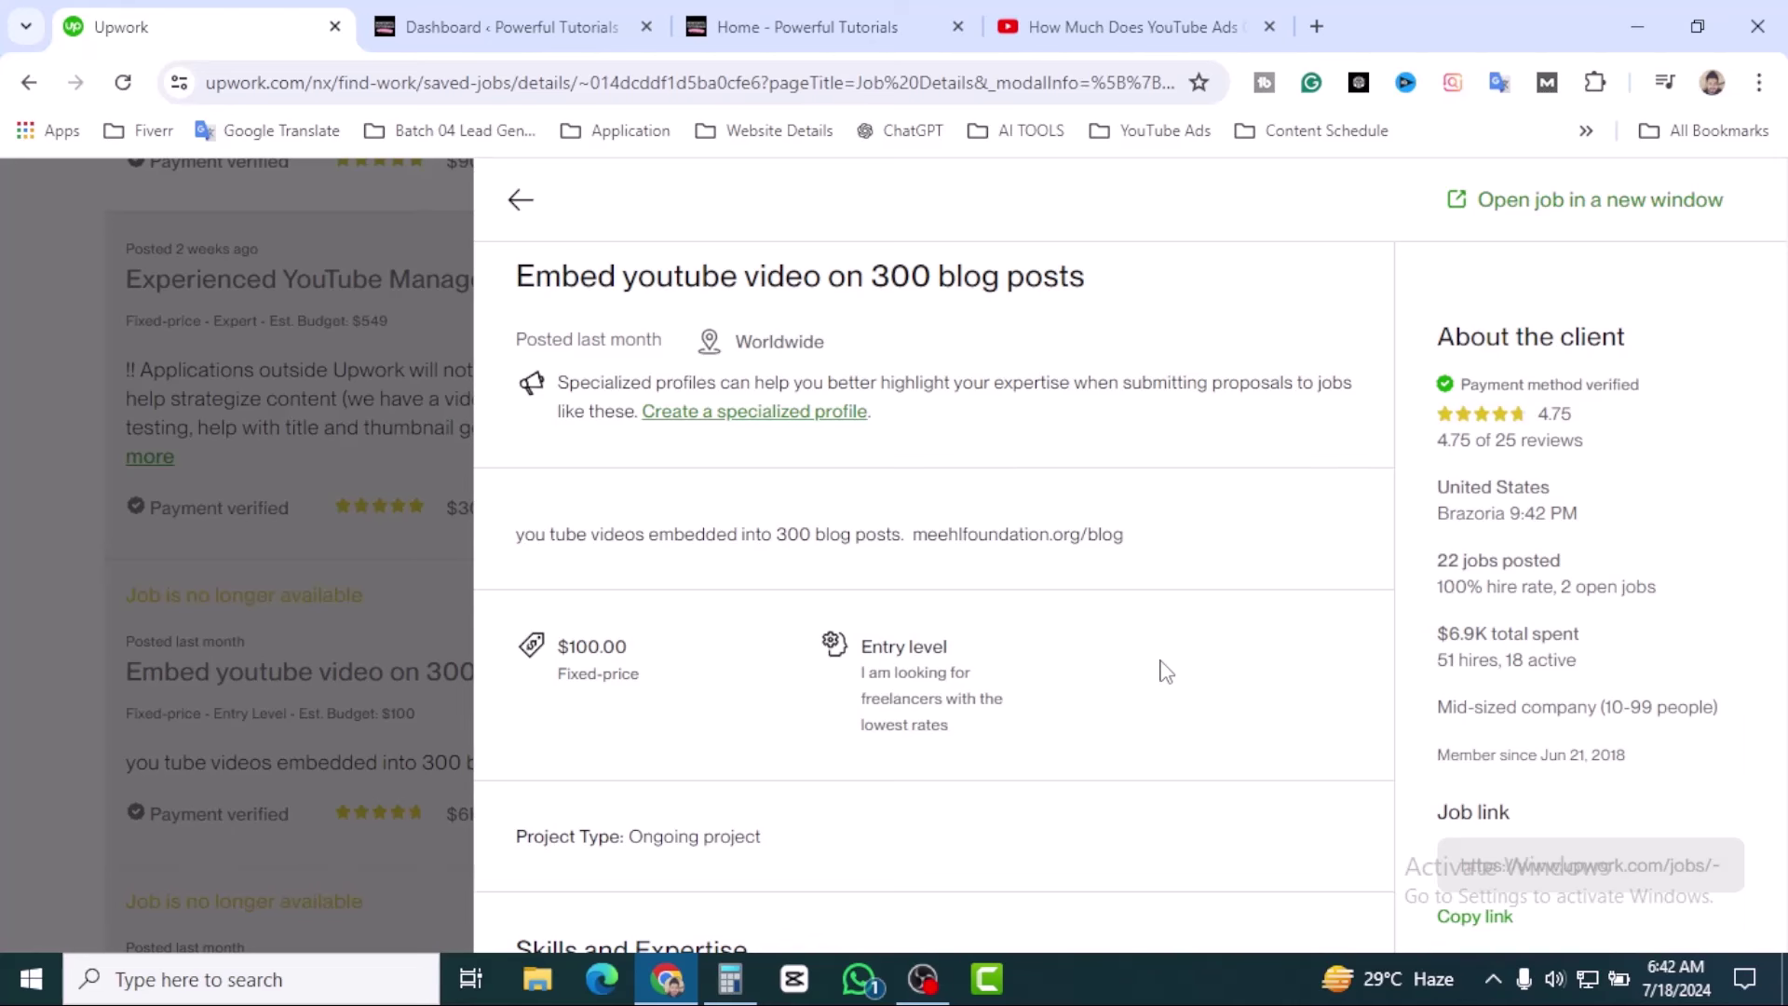
scroll(1142, 658, down, 8)
scroll(1183, 646, up, 1)
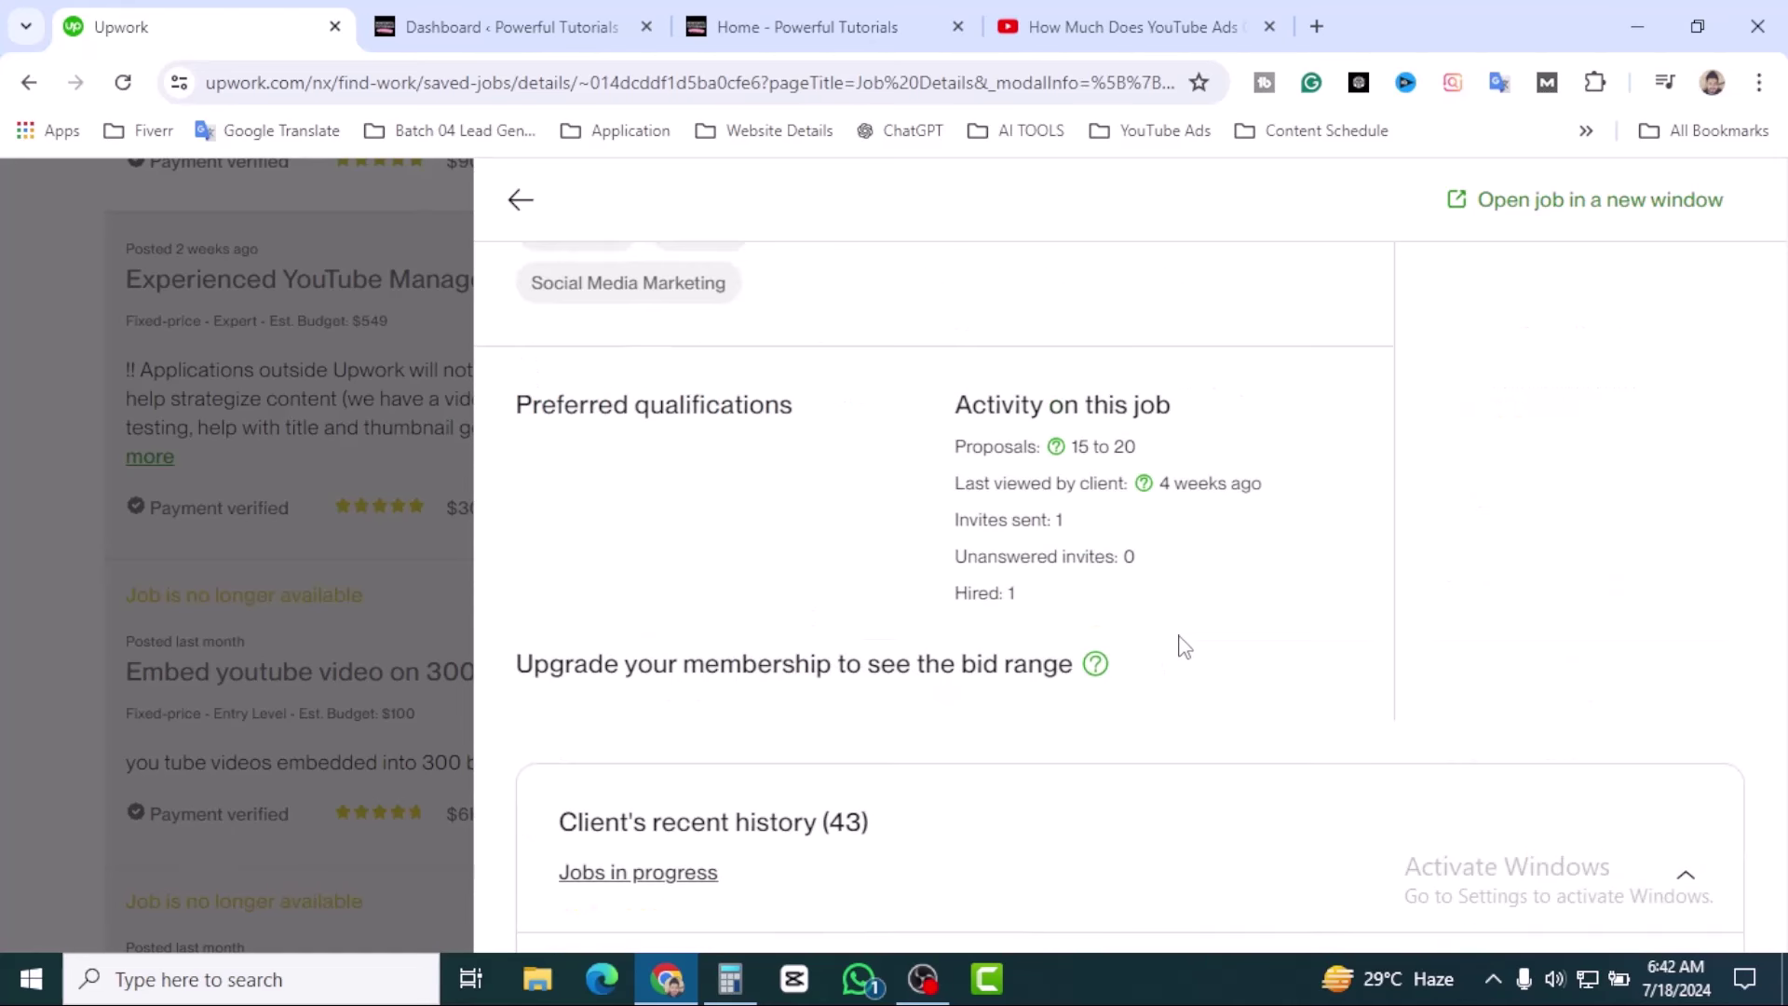
scroll(1183, 646, up, 2)
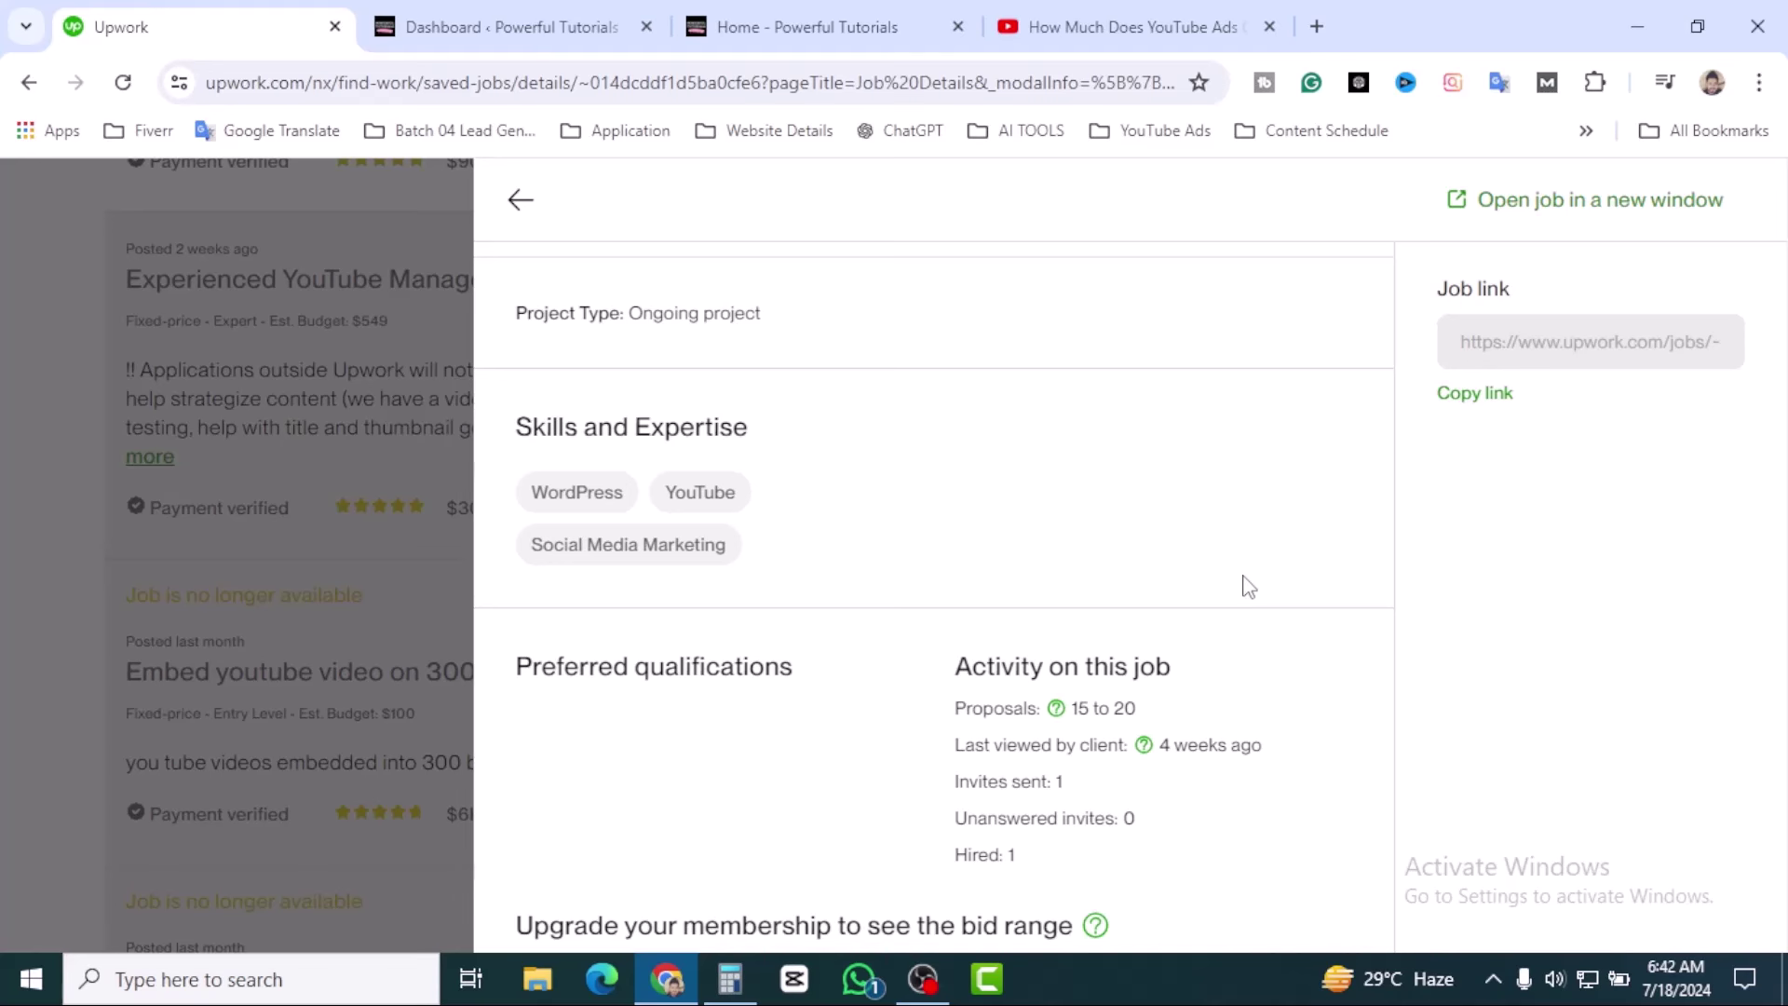
scroll(1242, 587, up, 4)
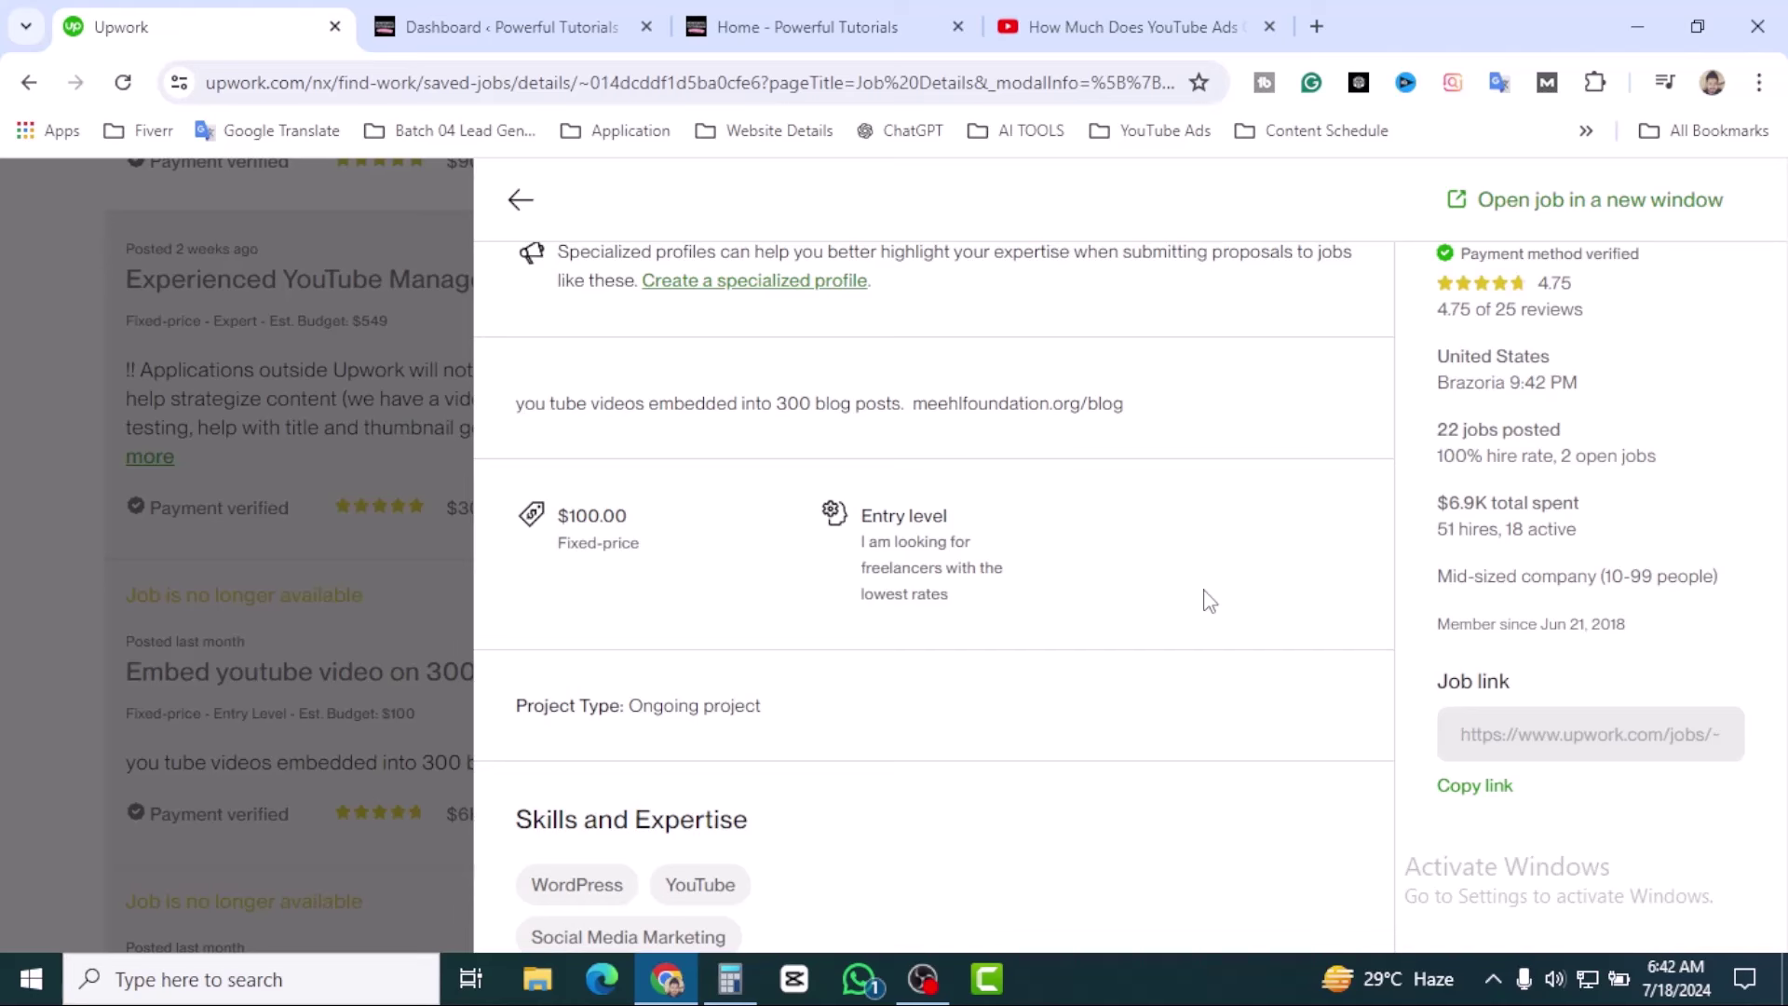
scroll(1204, 601, down, 5)
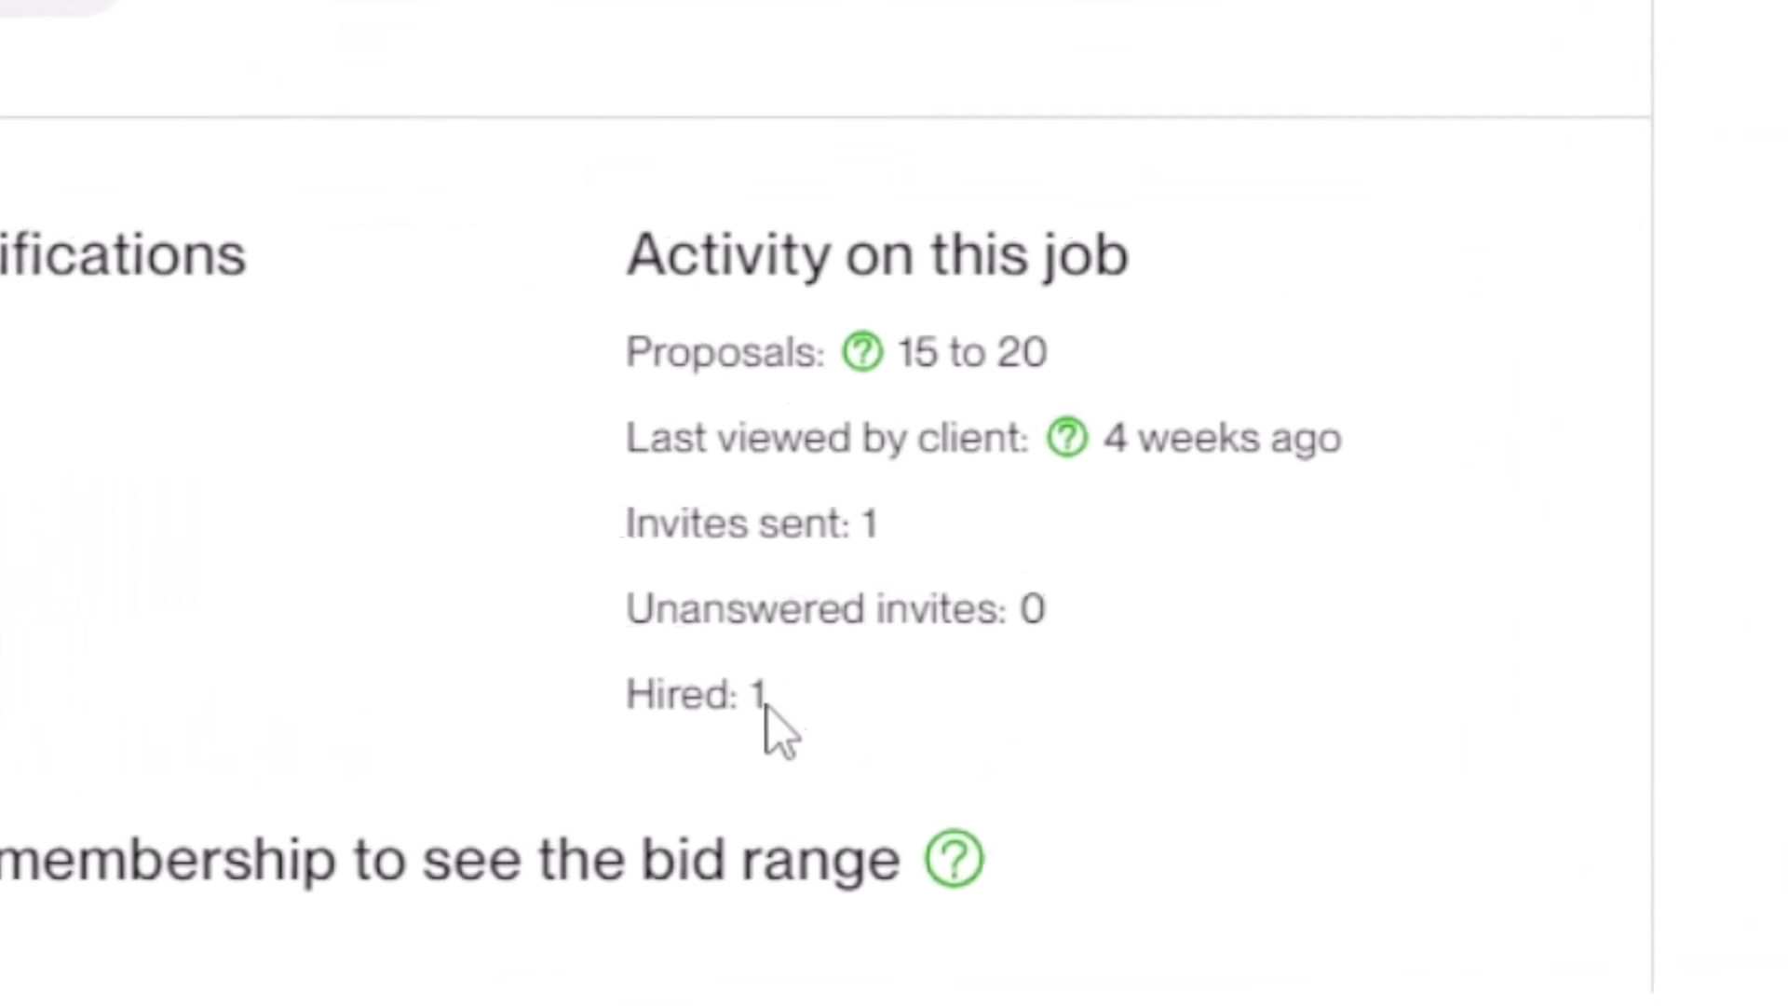
drag(664, 694, 1224, 645)
click(1202, 665)
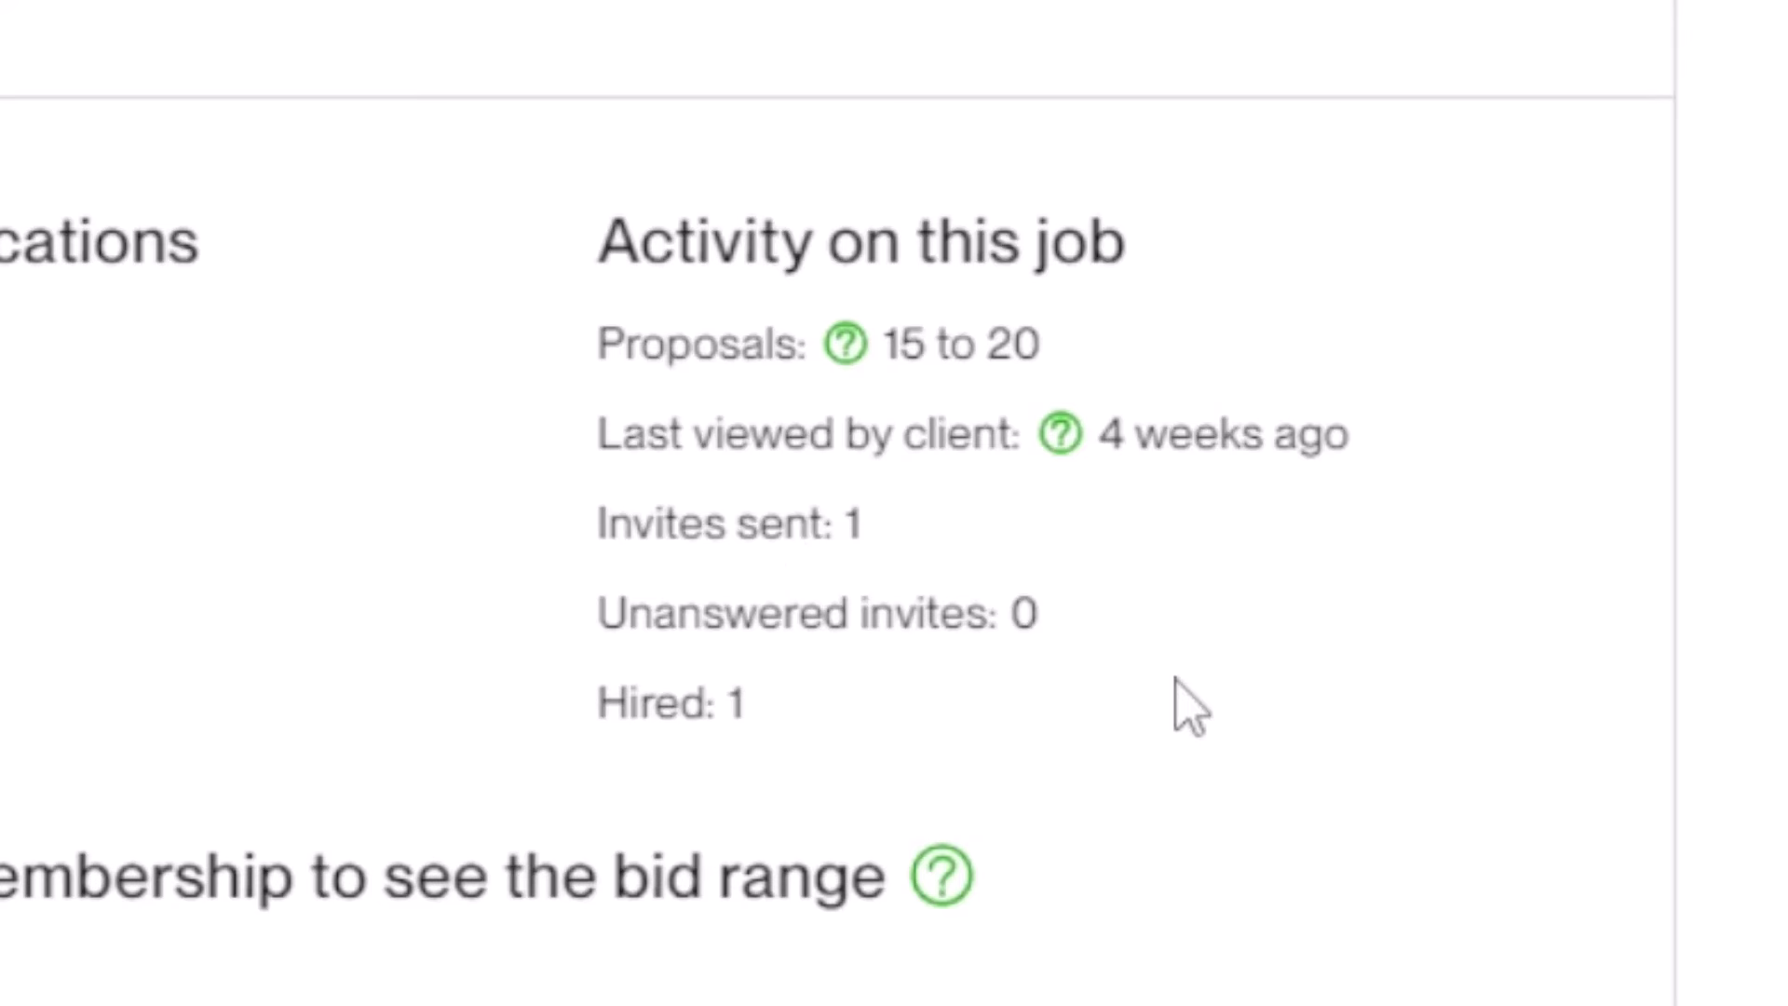
scroll(1304, 705, up, 3)
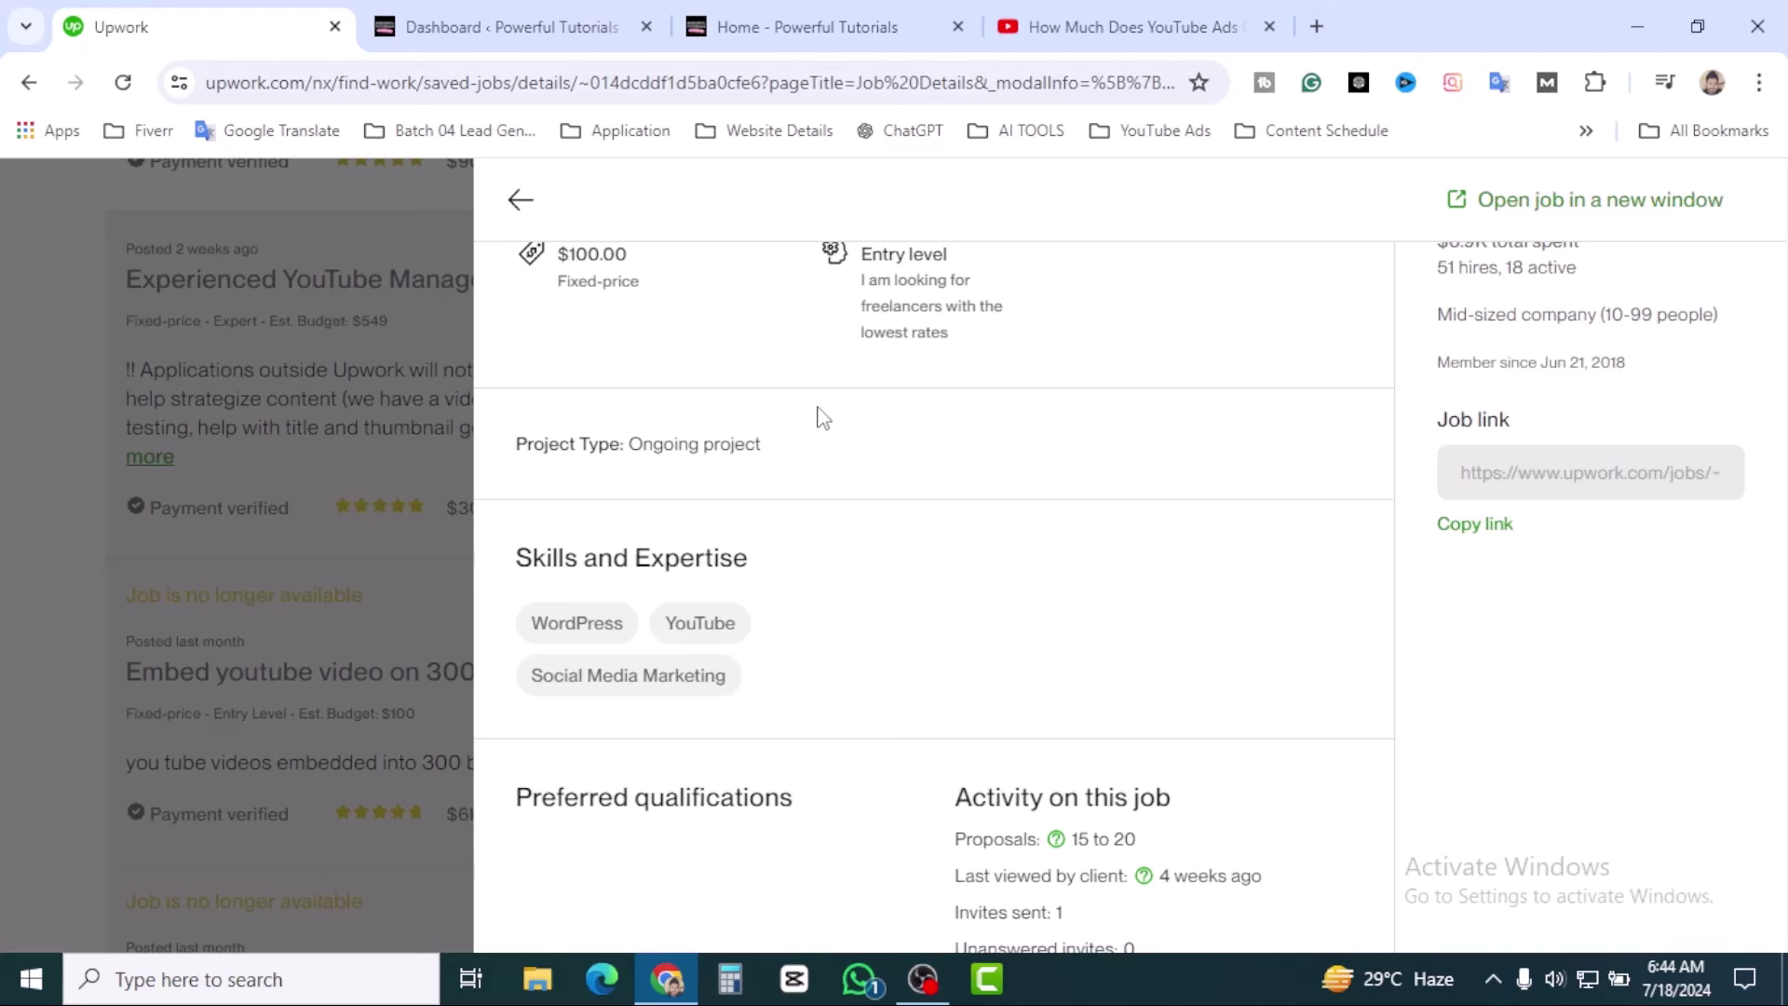
Switch to the Powerful Tutorials home page and look through its blog posts from the header down.
click(779, 23)
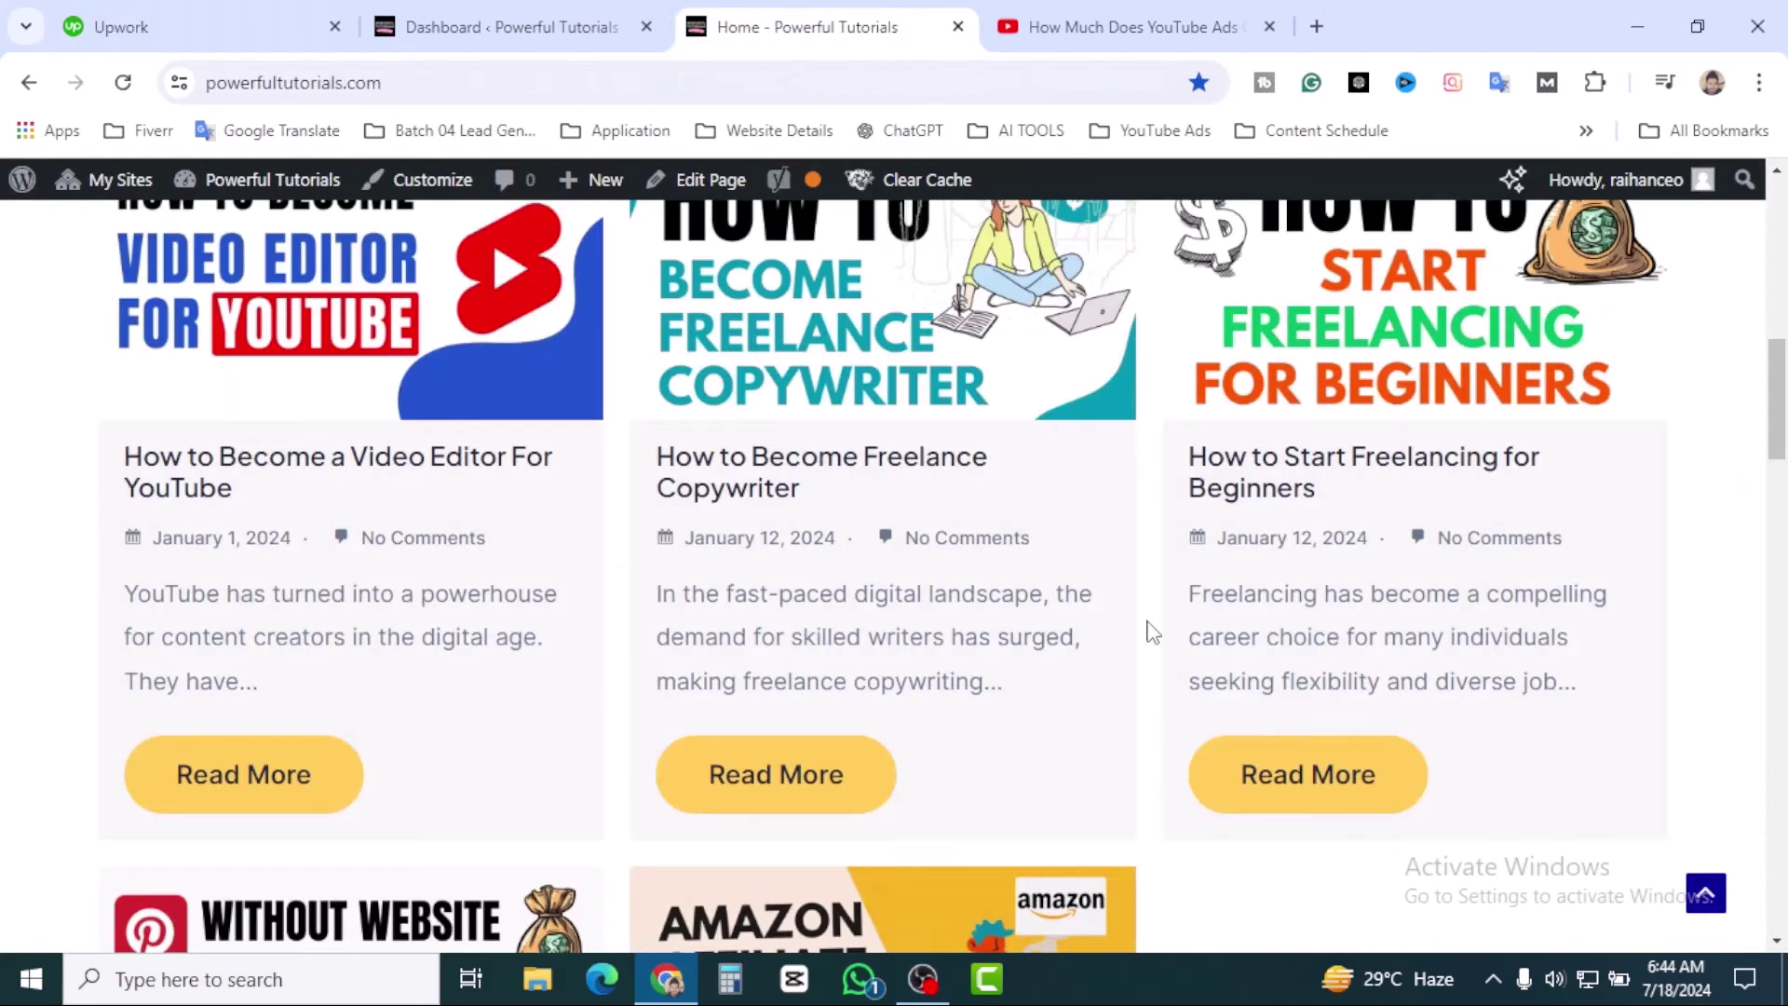
scroll(1152, 626, up, 6)
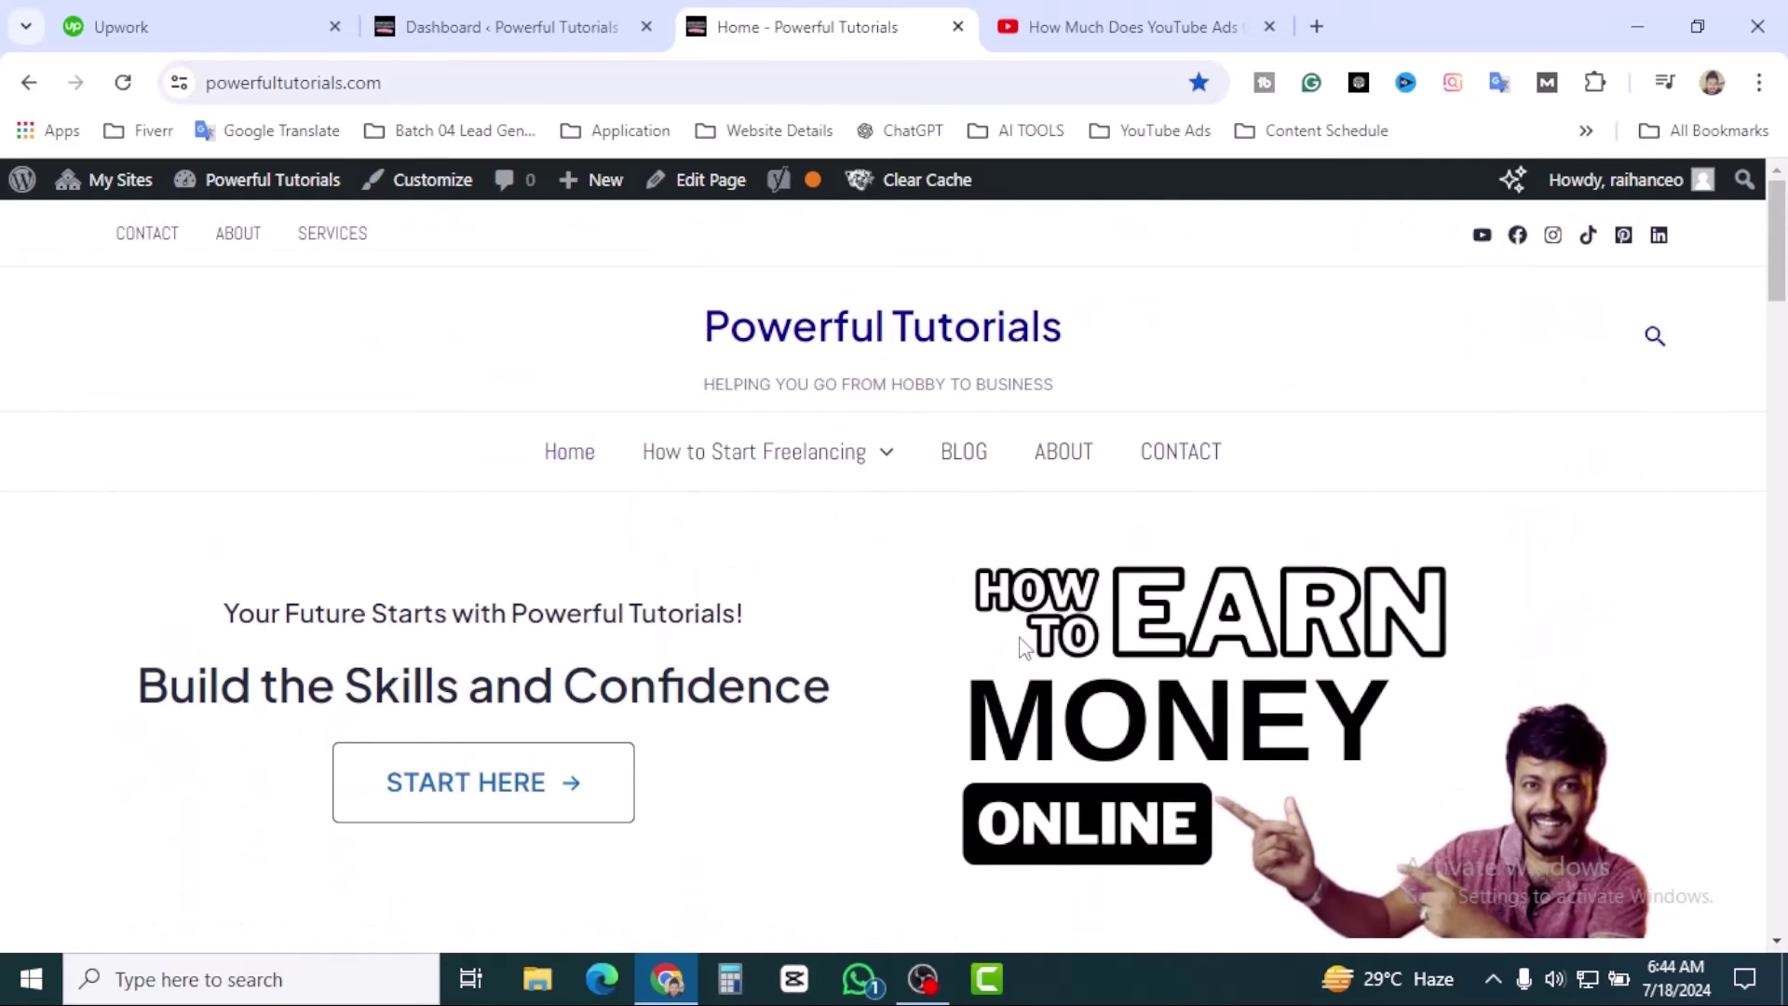
scroll(1071, 647, down, 6)
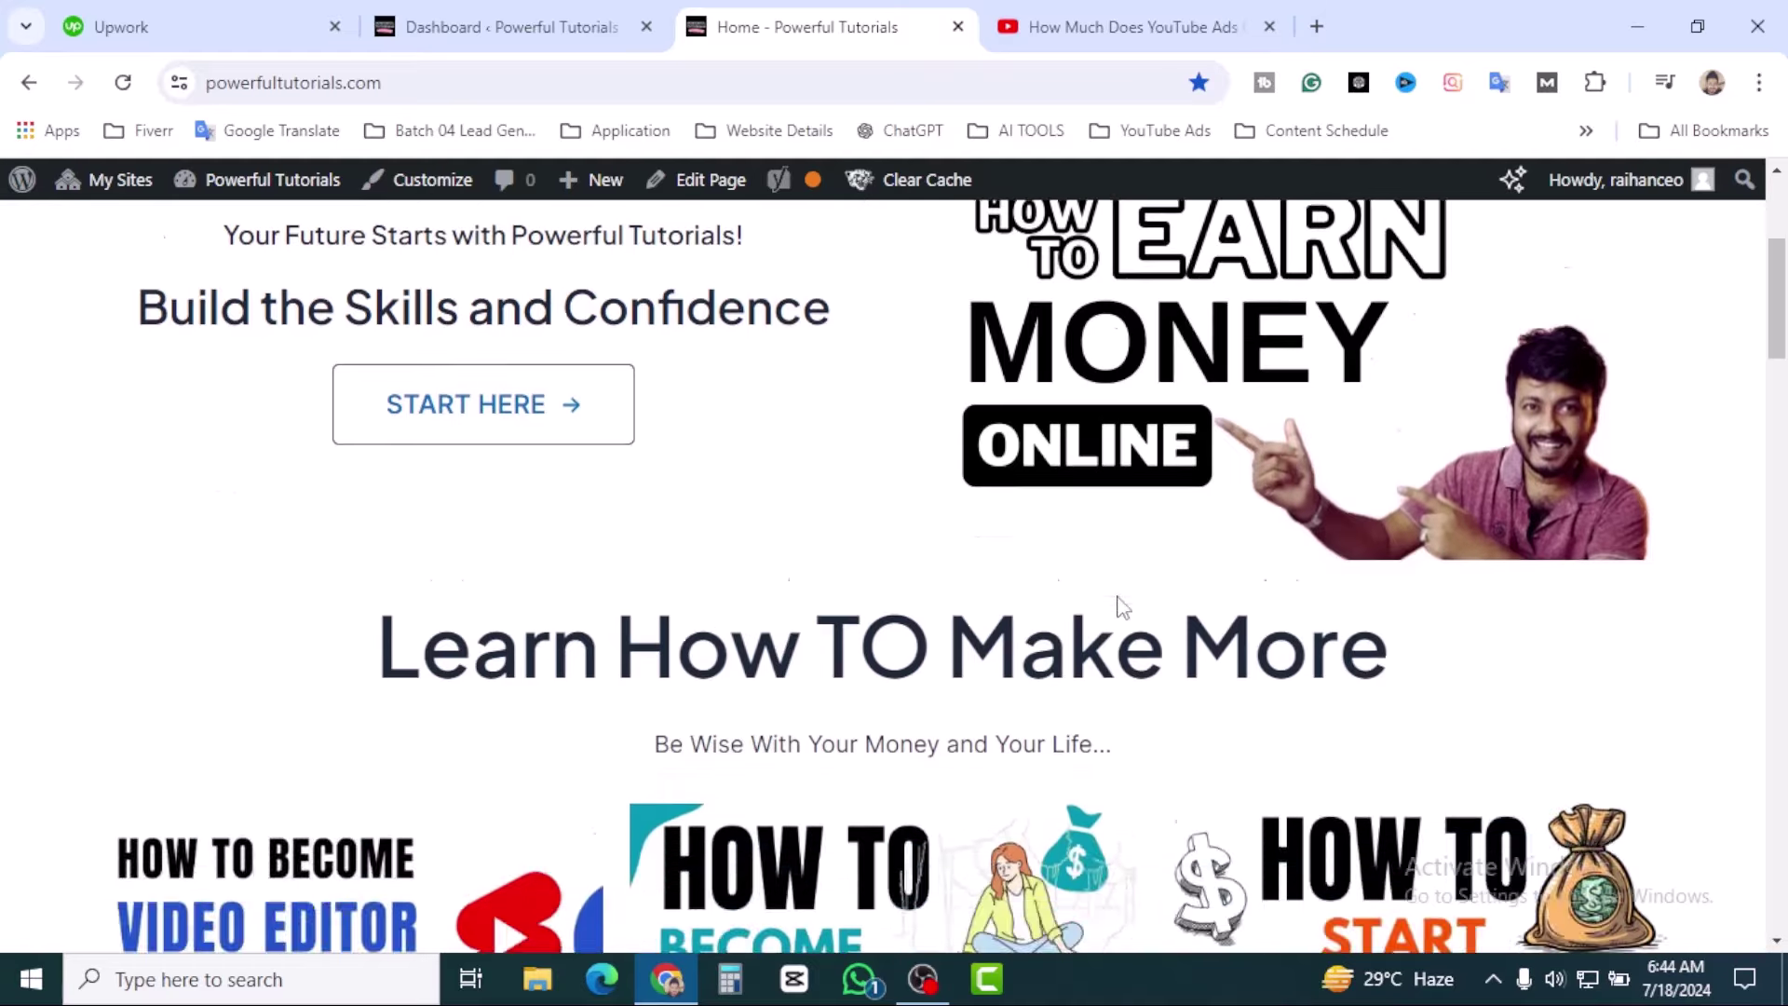
scroll(1128, 603, down, 8)
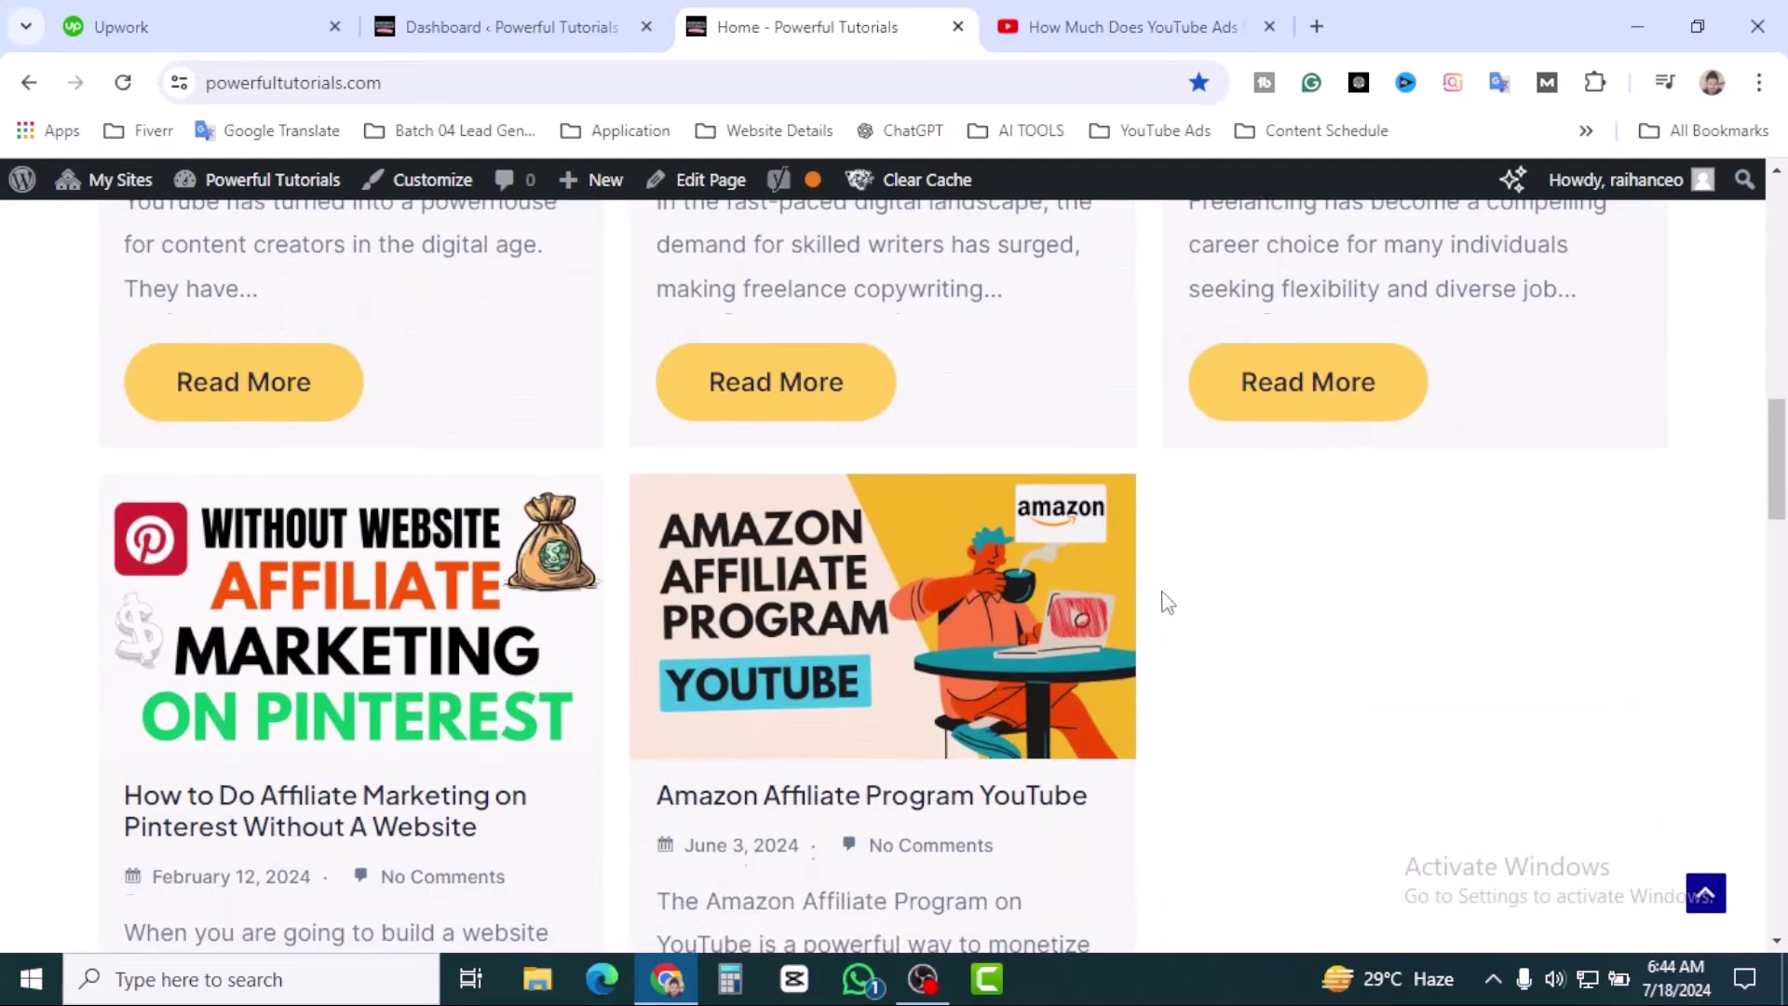
scroll(1167, 604, down, 8)
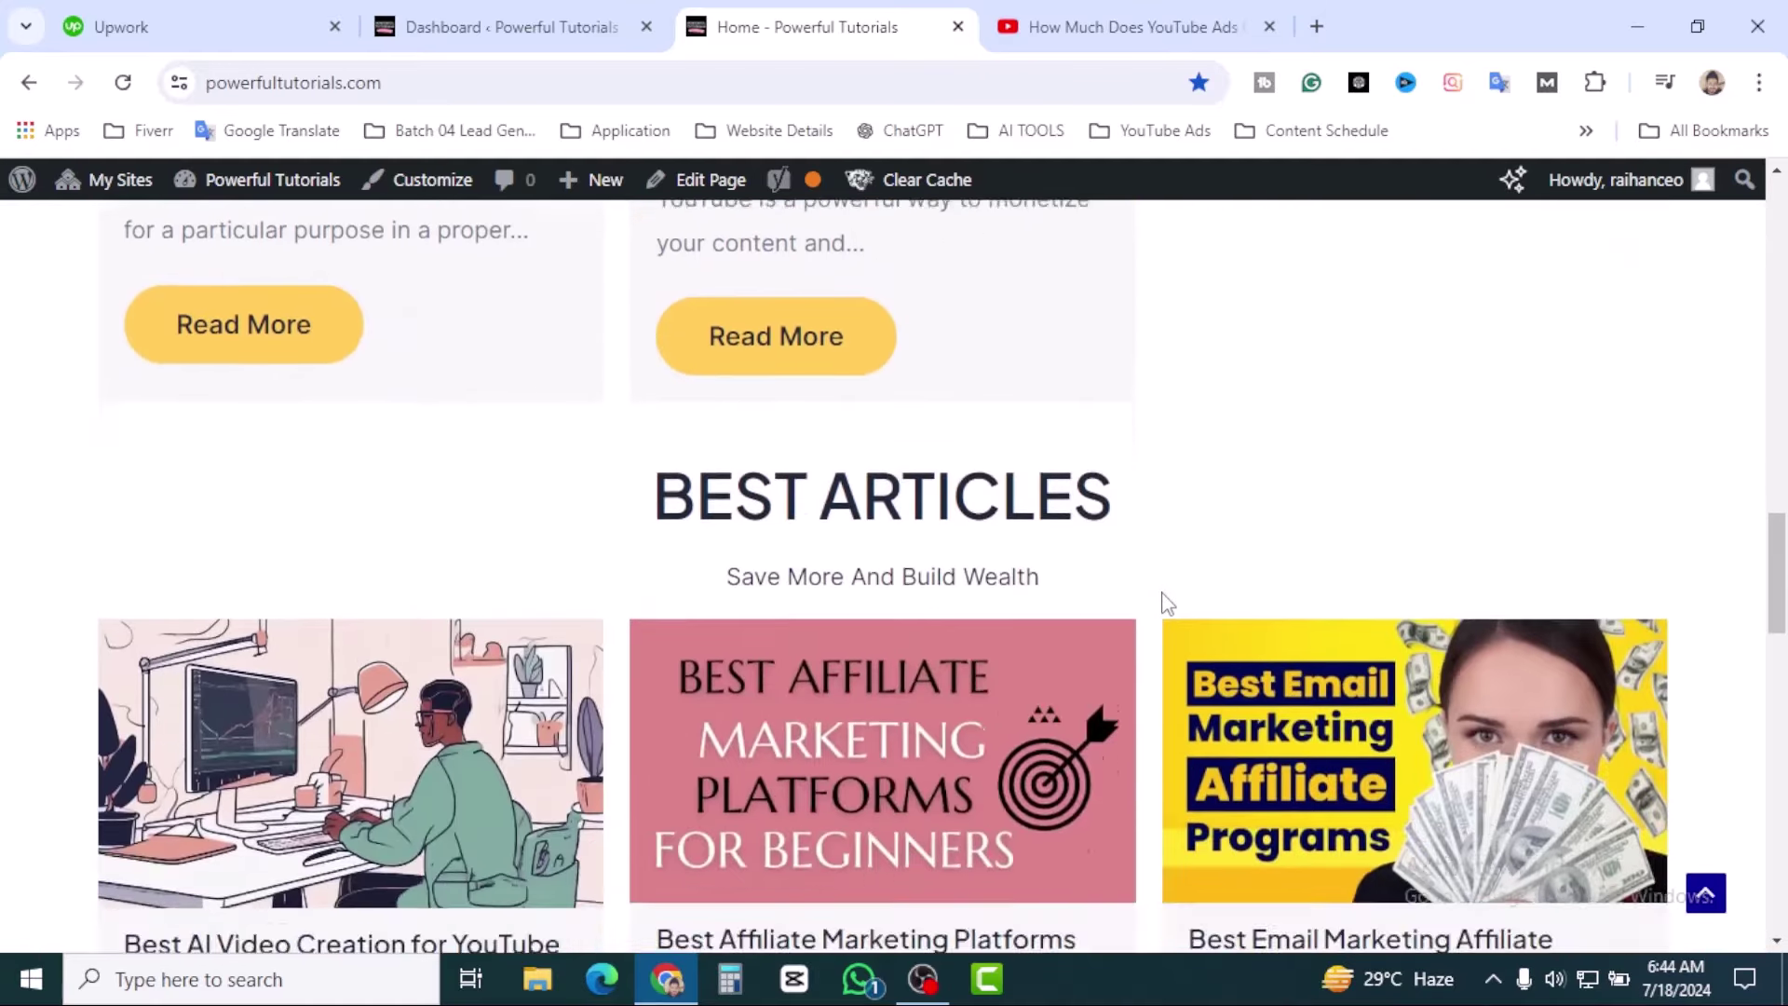
scroll(1167, 603, down, 10)
View the YouTube video "How Much Does YouTube Ads Cost" and return to the Upwork job post.
key(ctrl+1)
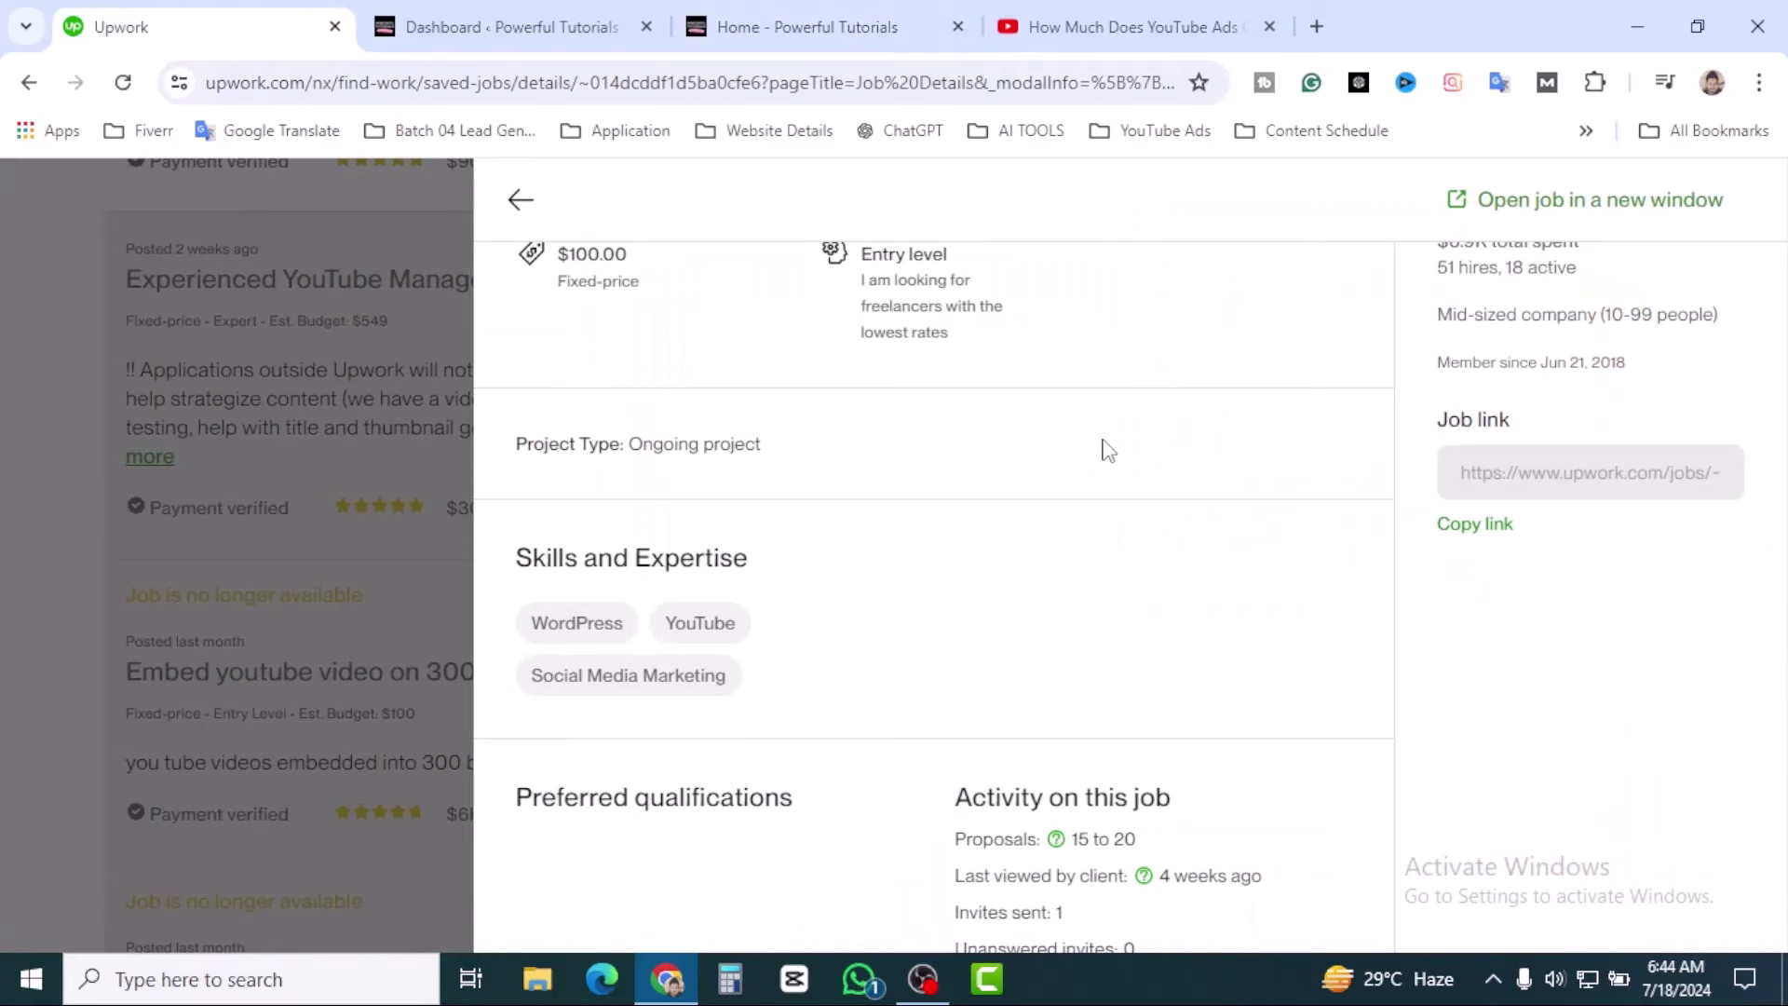
key(ctrl+4)
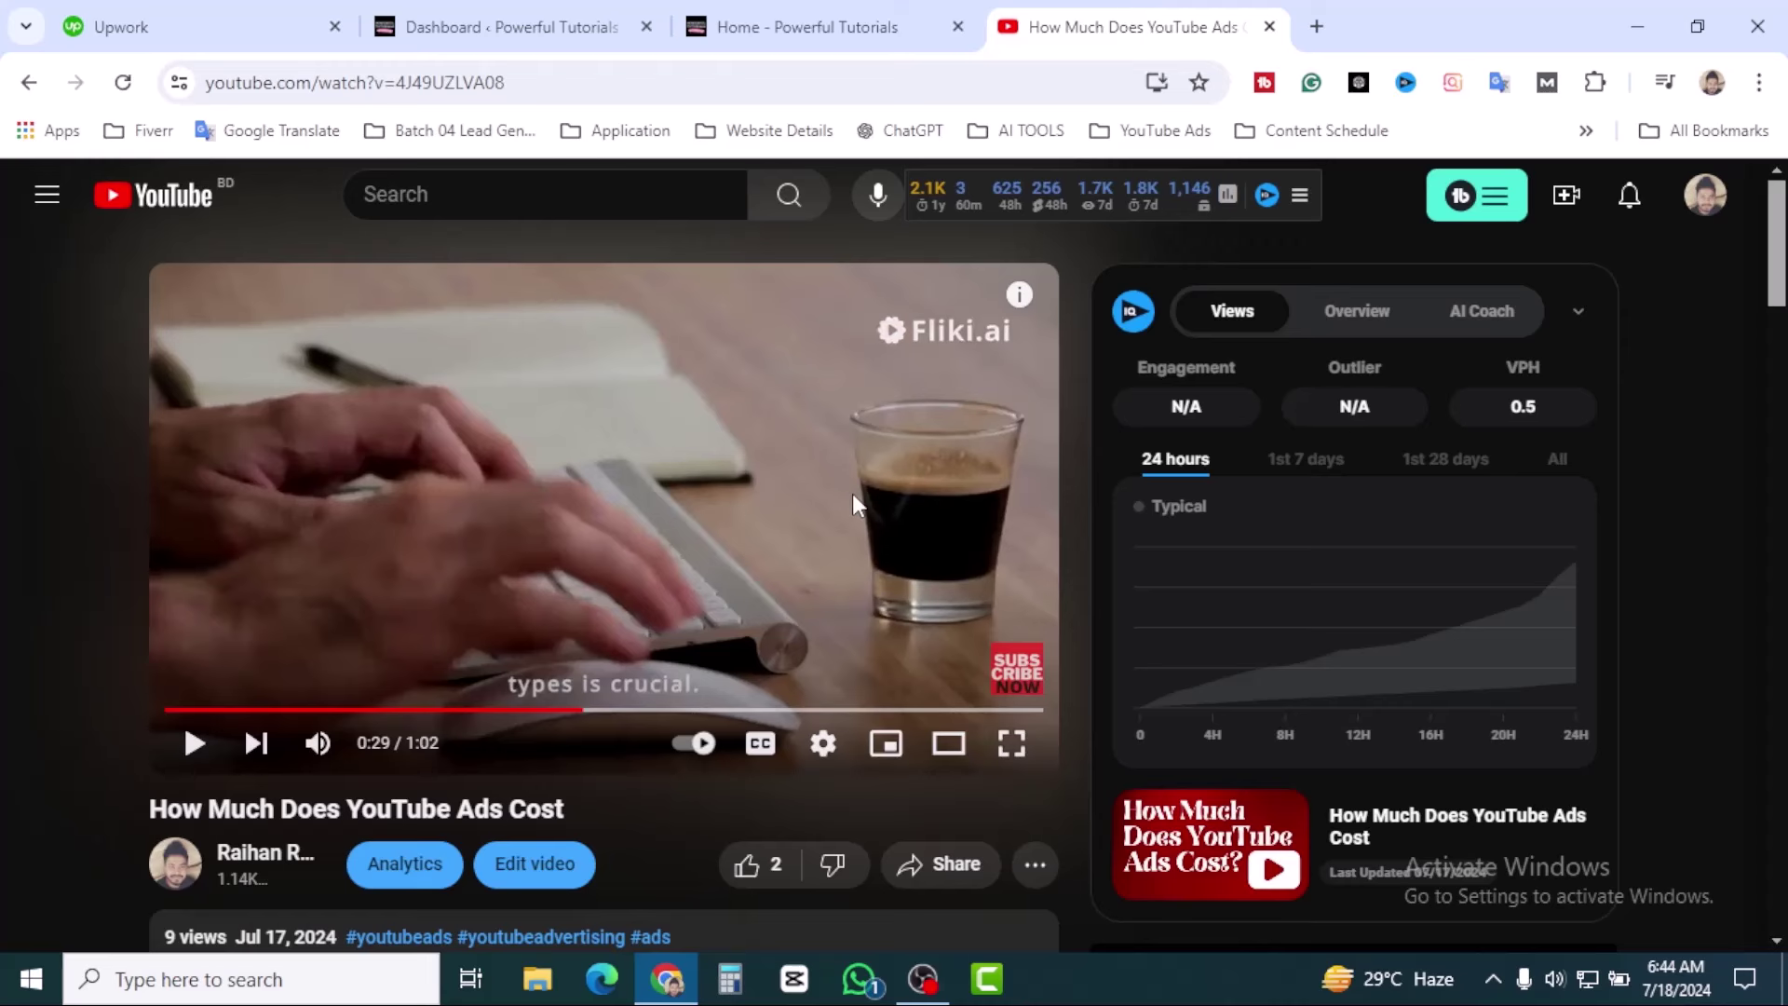
key(ctrl+1)
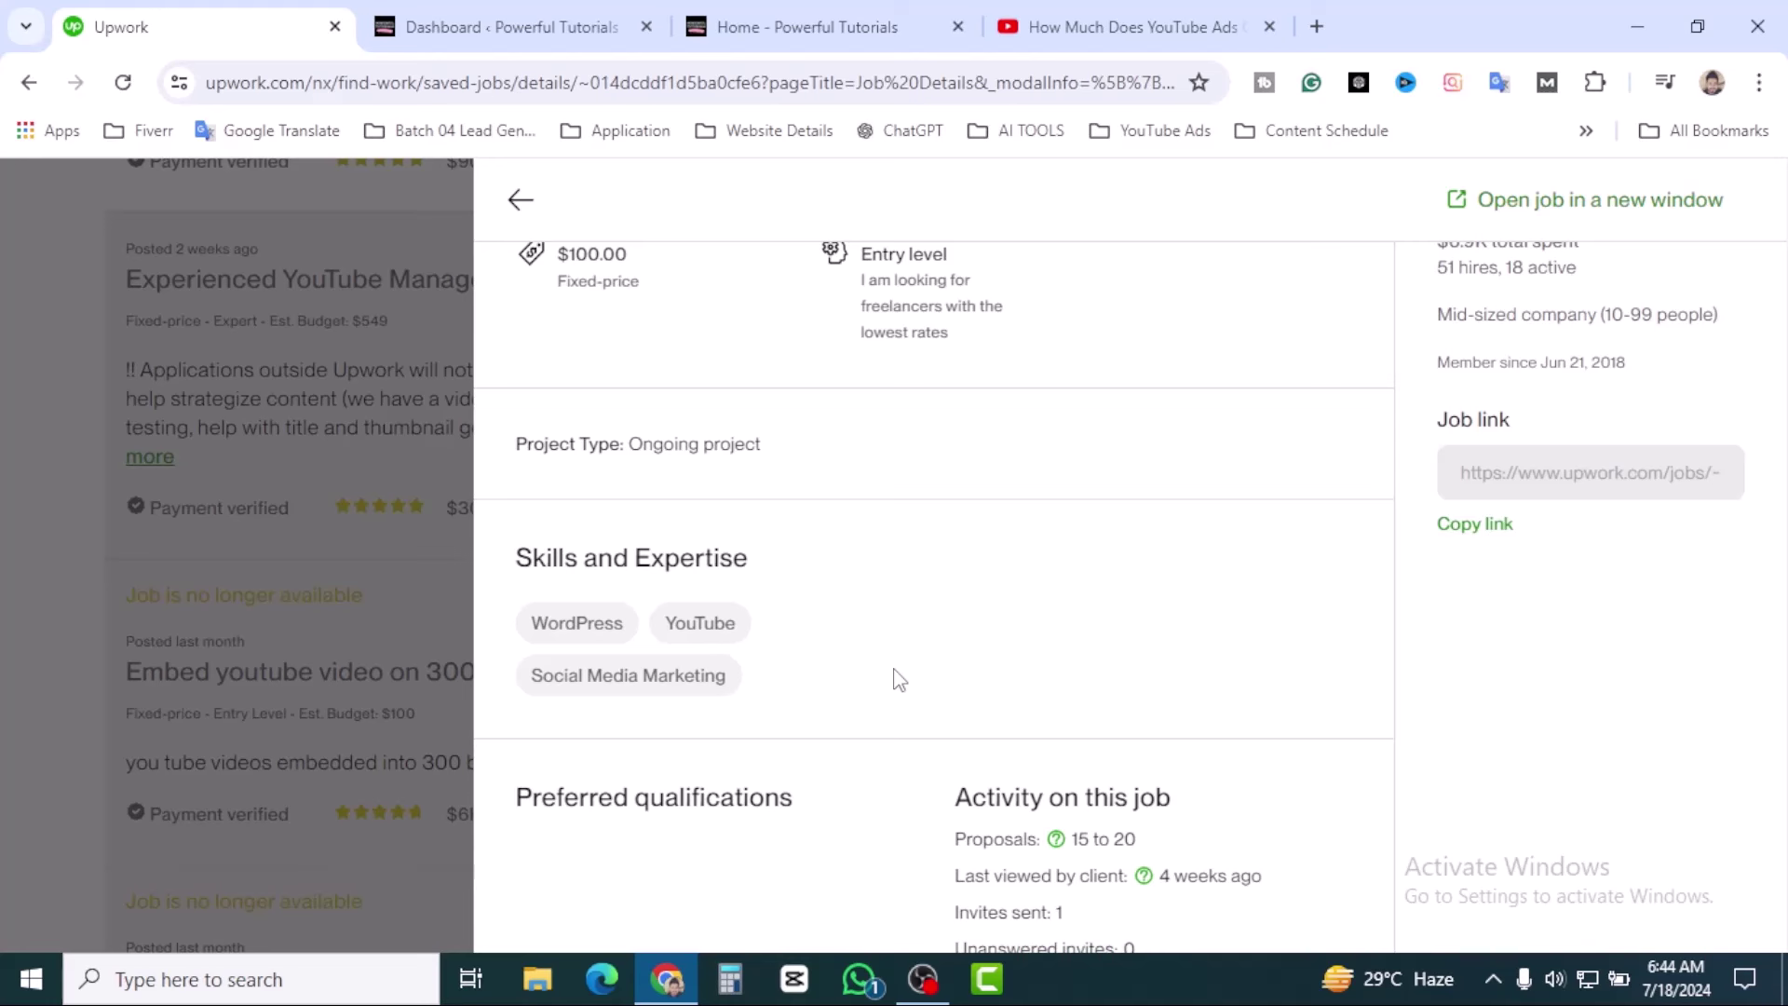
Examine the wording of the job title "Embed youtube video on 300 blog posts".
scroll(936, 685, down, 2)
scroll(937, 685, up, 3)
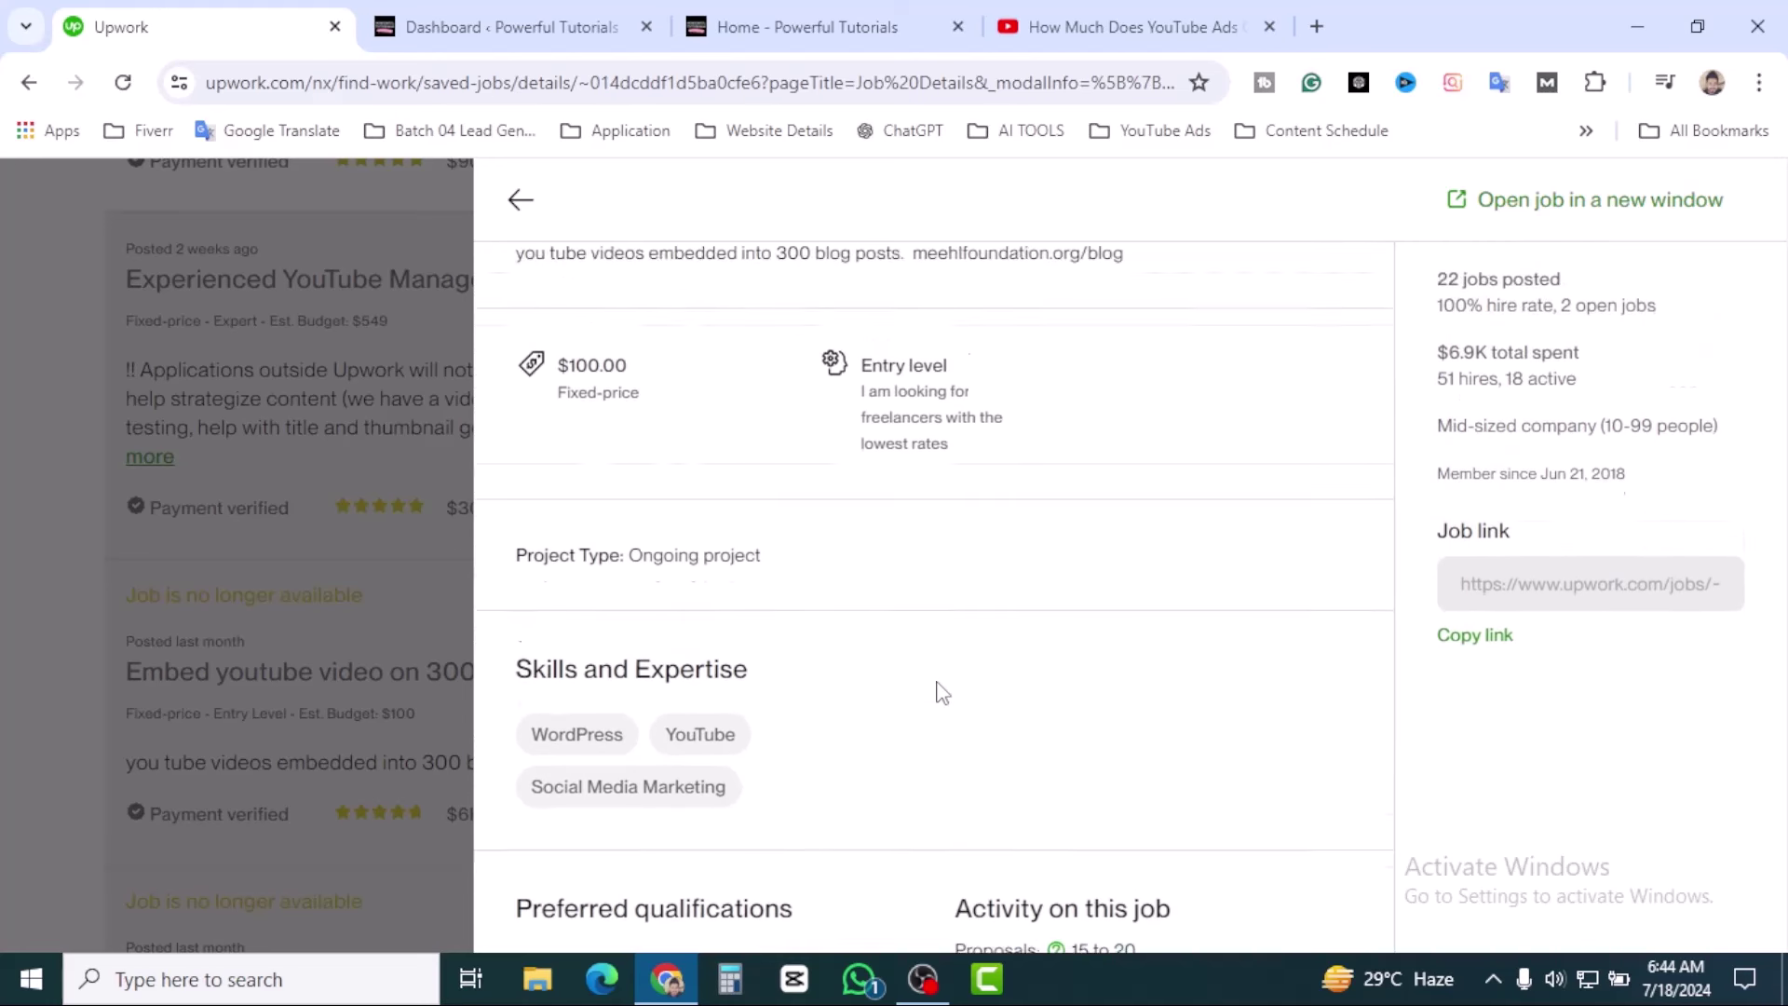
scroll(937, 692, up, 2)
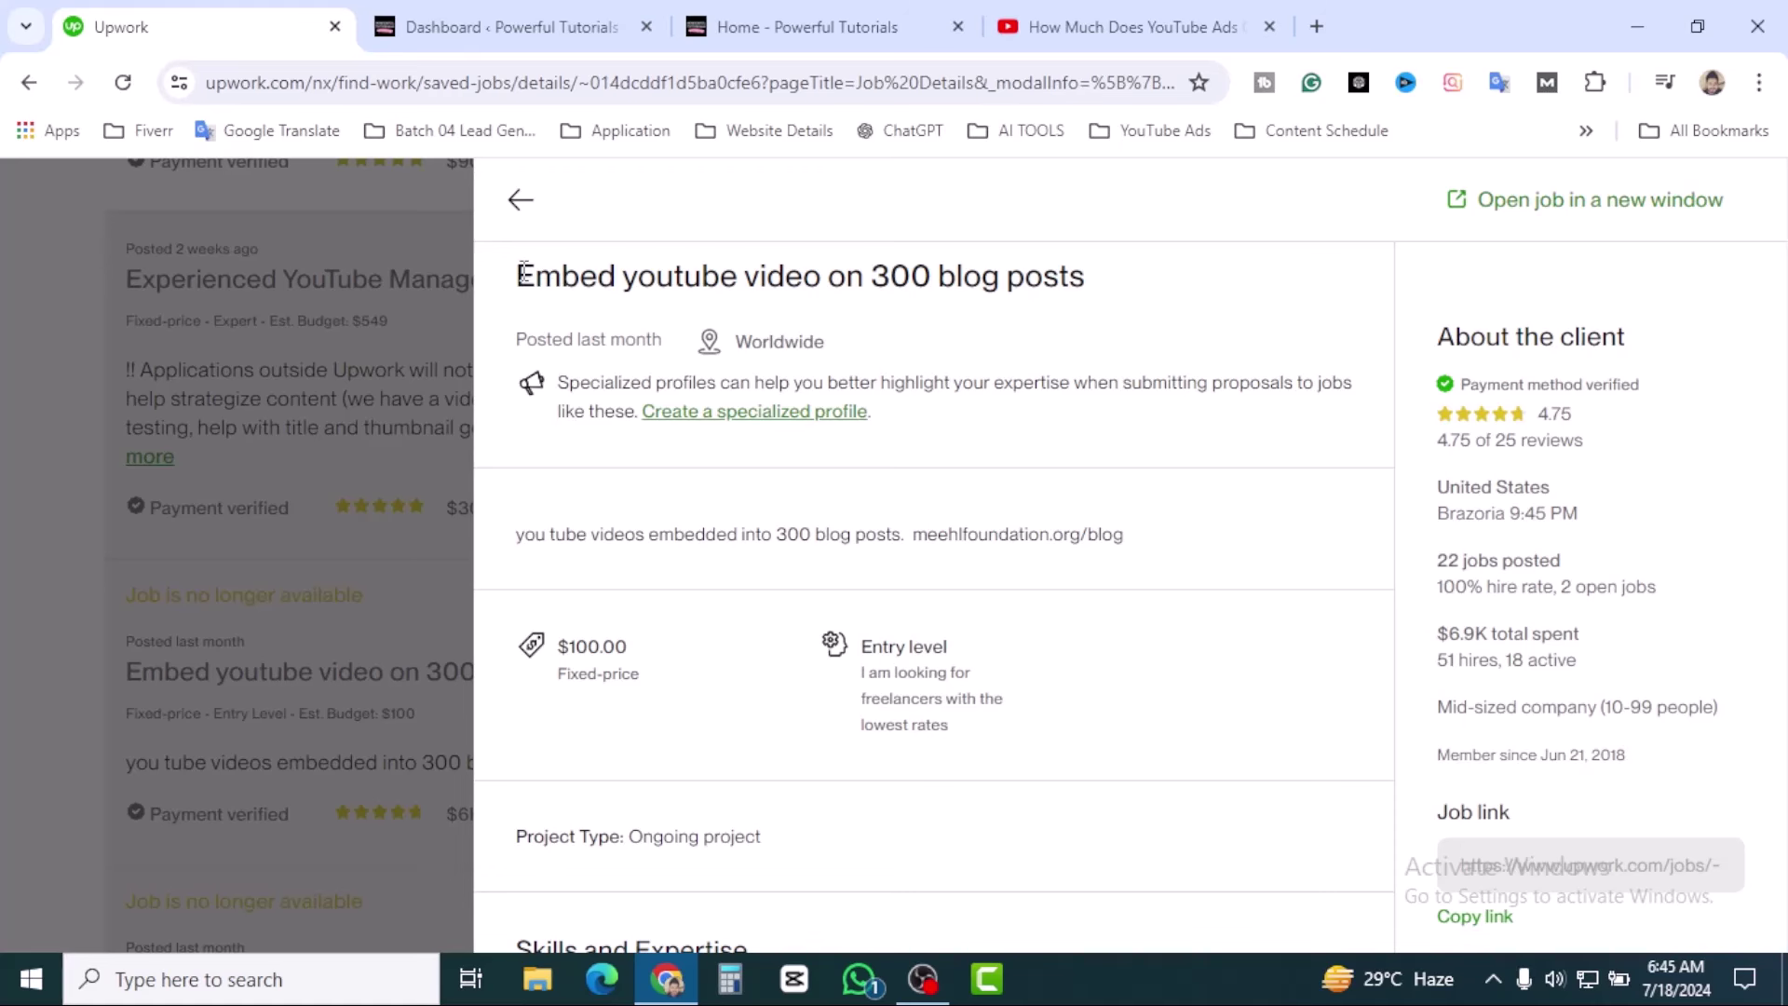
drag(517, 272, 815, 276)
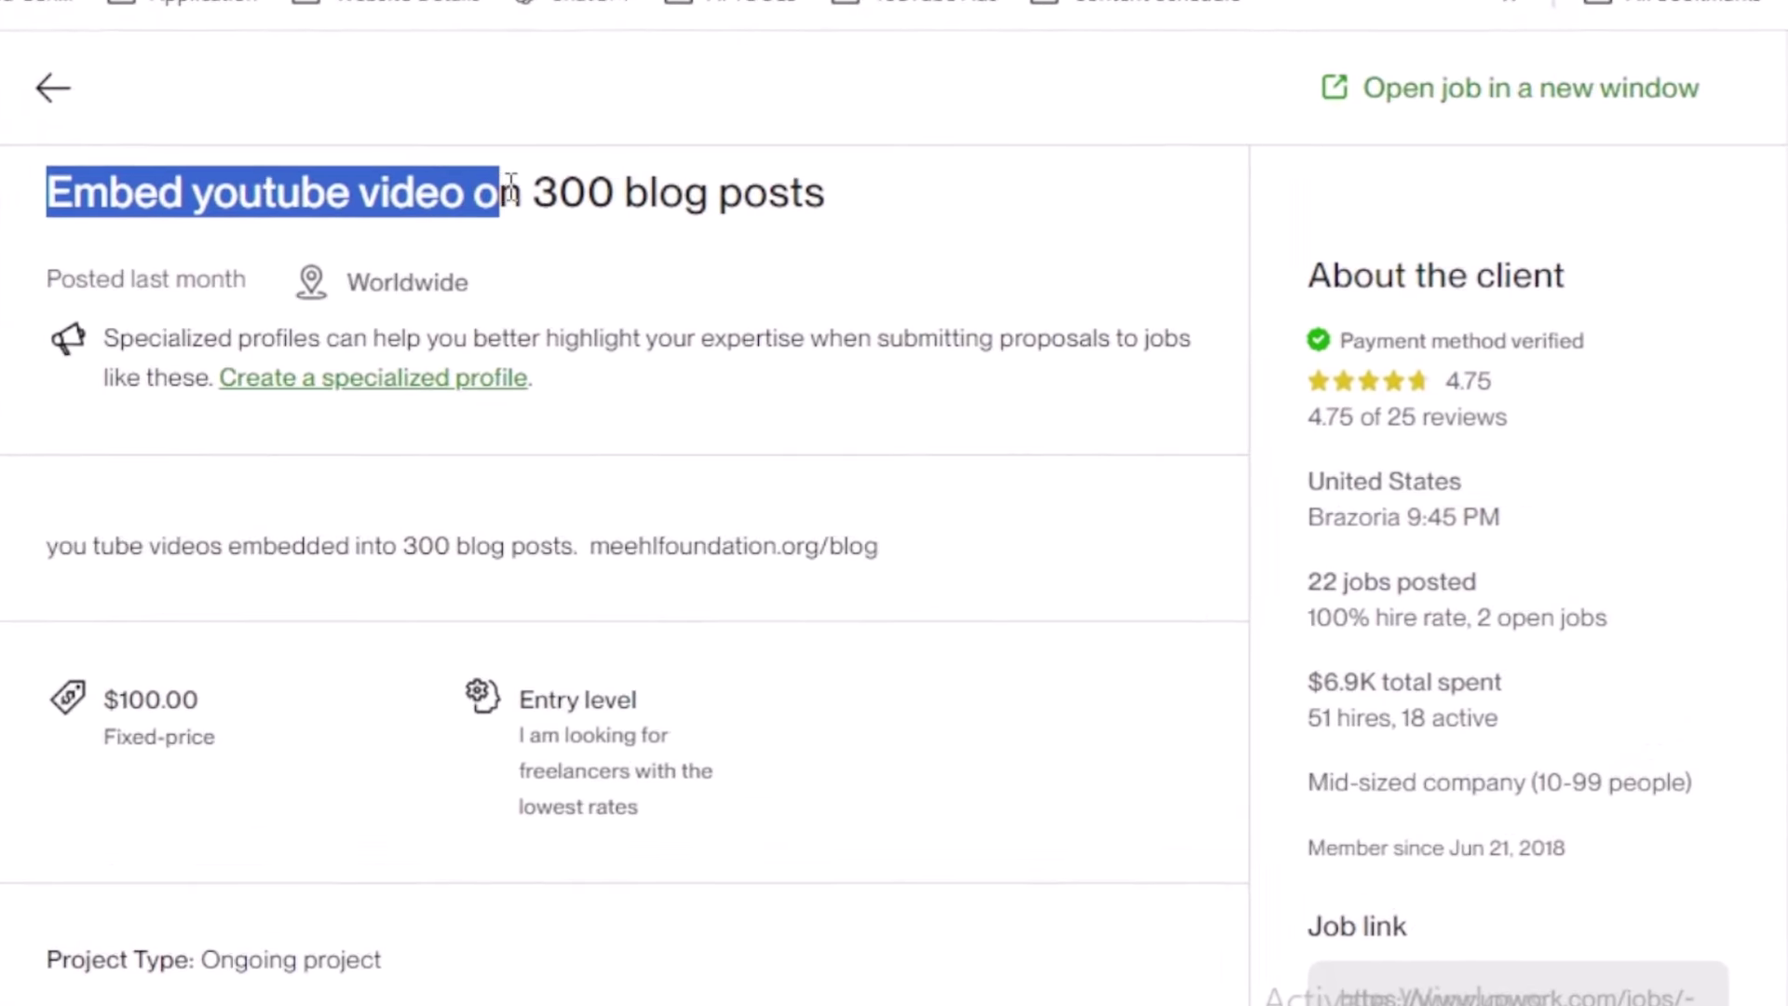
click(893, 282)
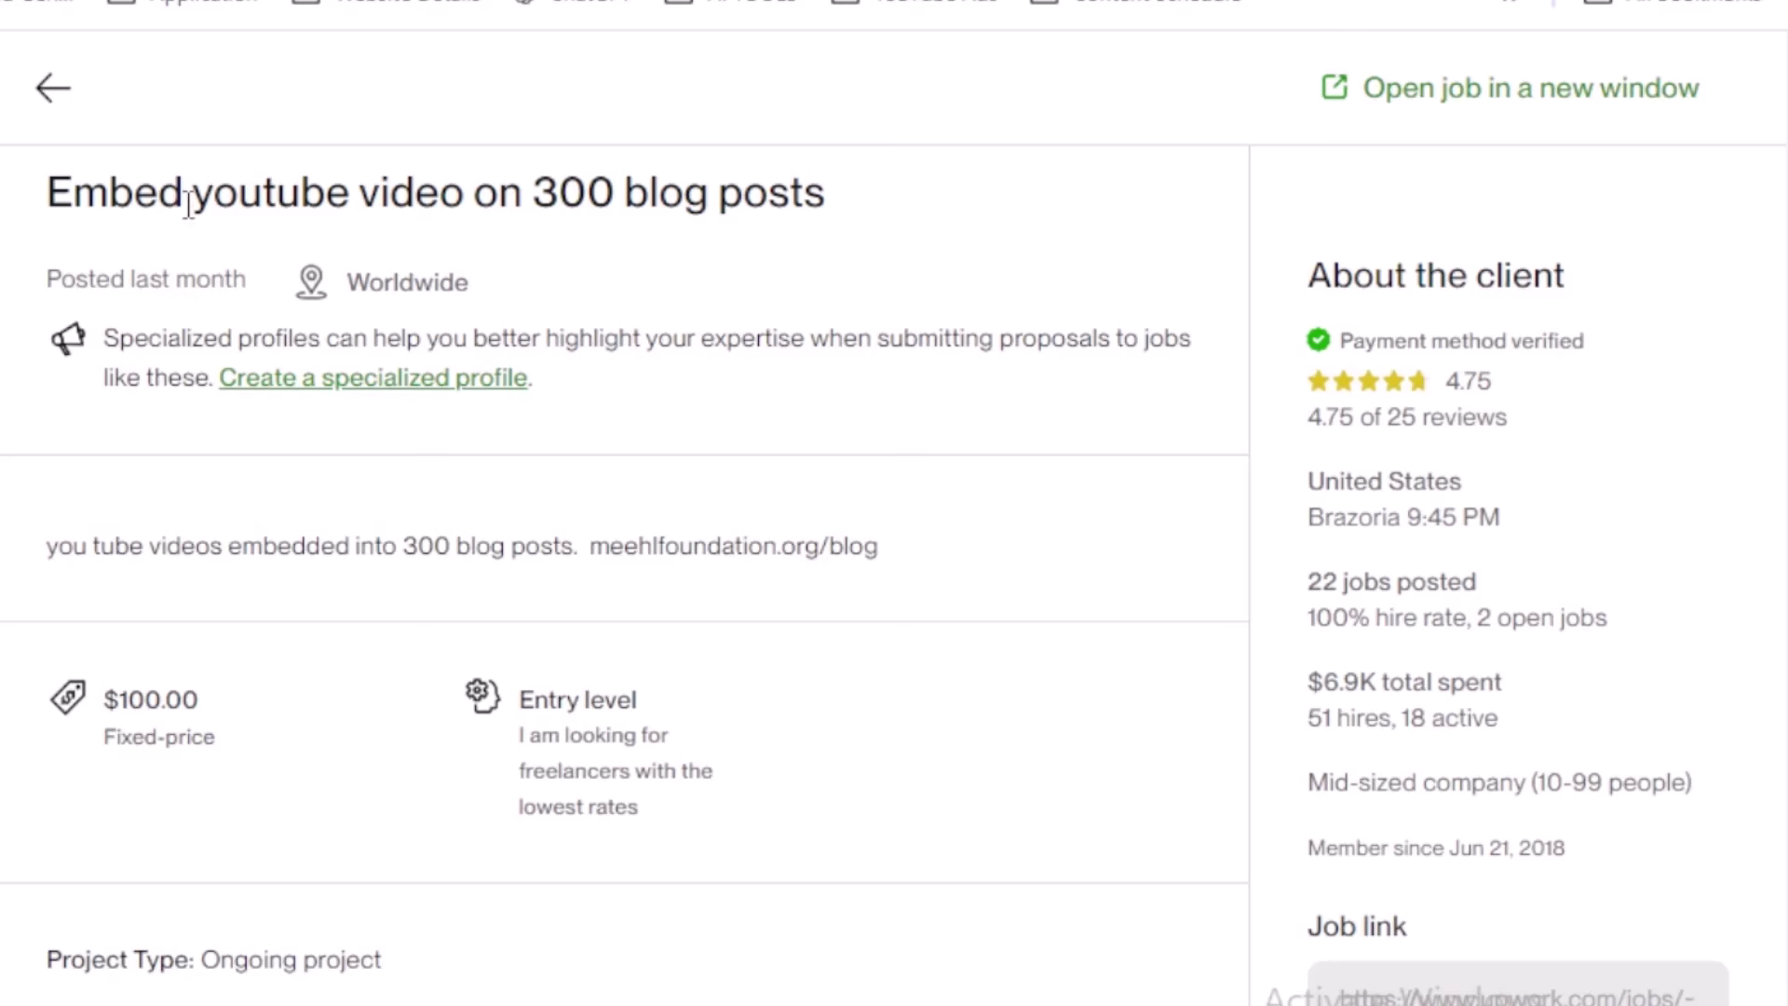
drag(191, 200, 830, 205)
click(832, 206)
drag(186, 196, 61, 200)
click(278, 216)
drag(838, 200, 624, 197)
click(712, 207)
drag(185, 196, 51, 195)
click(392, 210)
Read the job description's sentence about embedding YouTube videos into 300 blog posts.
drag(403, 552, 579, 551)
click(382, 562)
drag(355, 554, 151, 561)
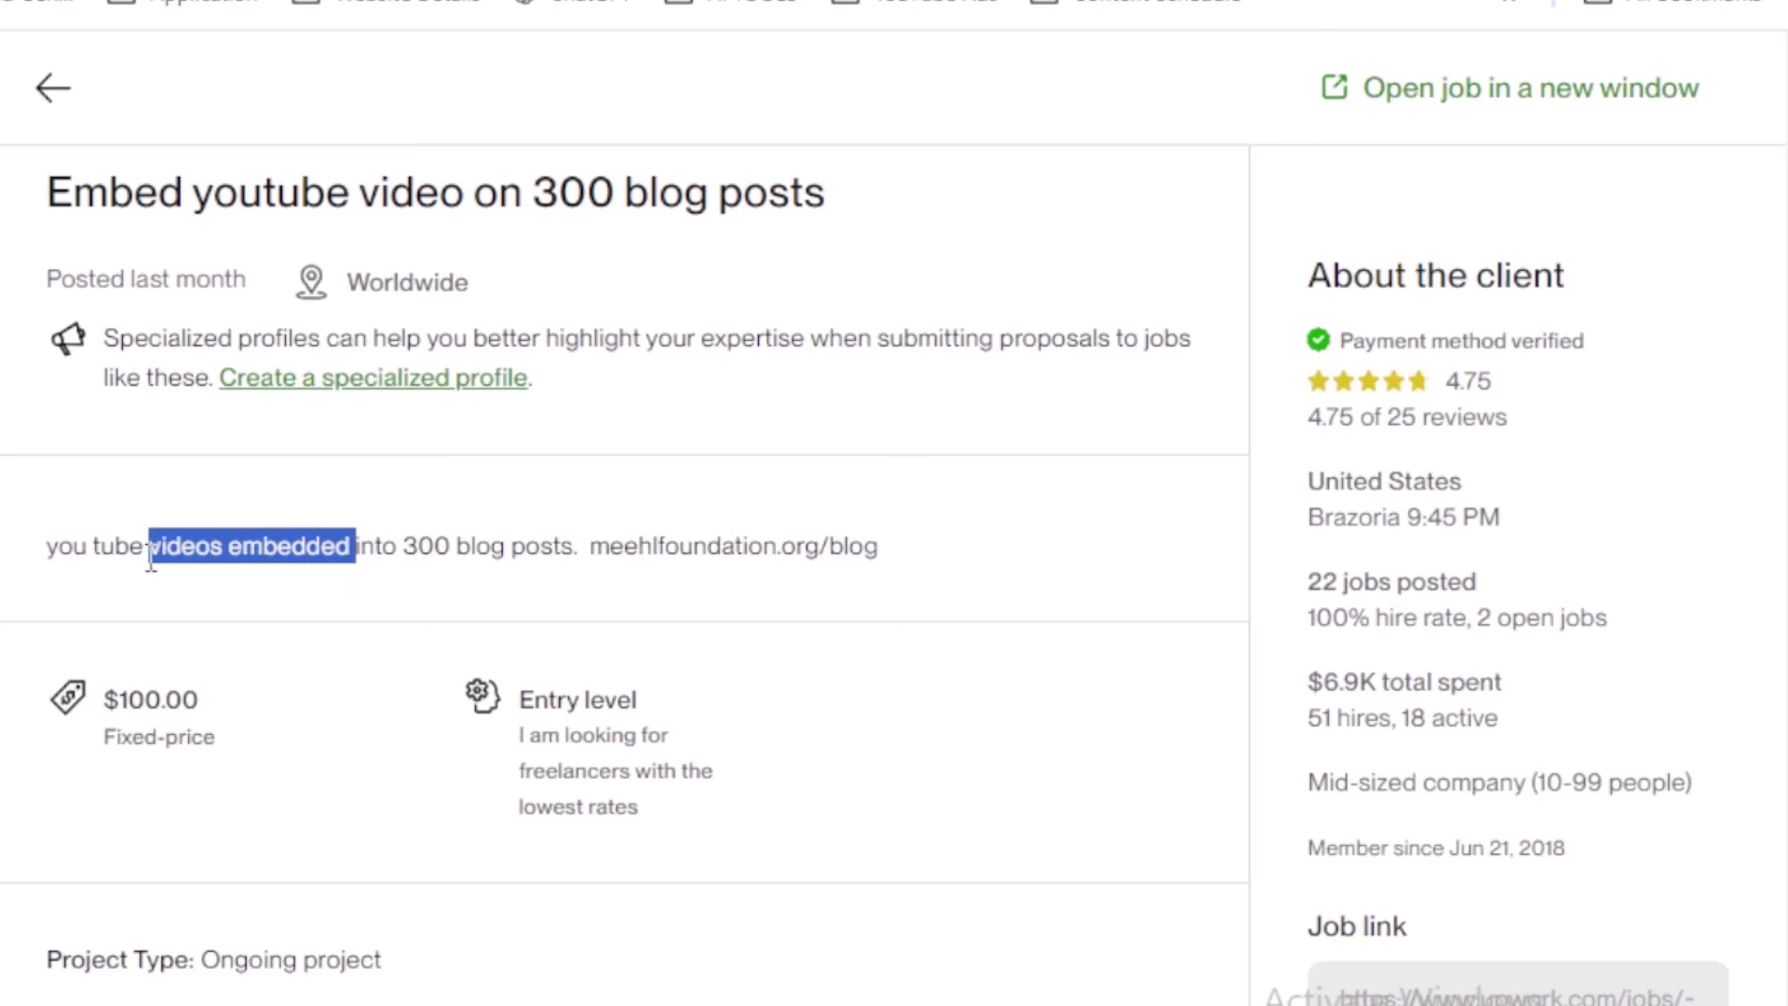
click(281, 562)
drag(564, 563, 417, 558)
click(488, 590)
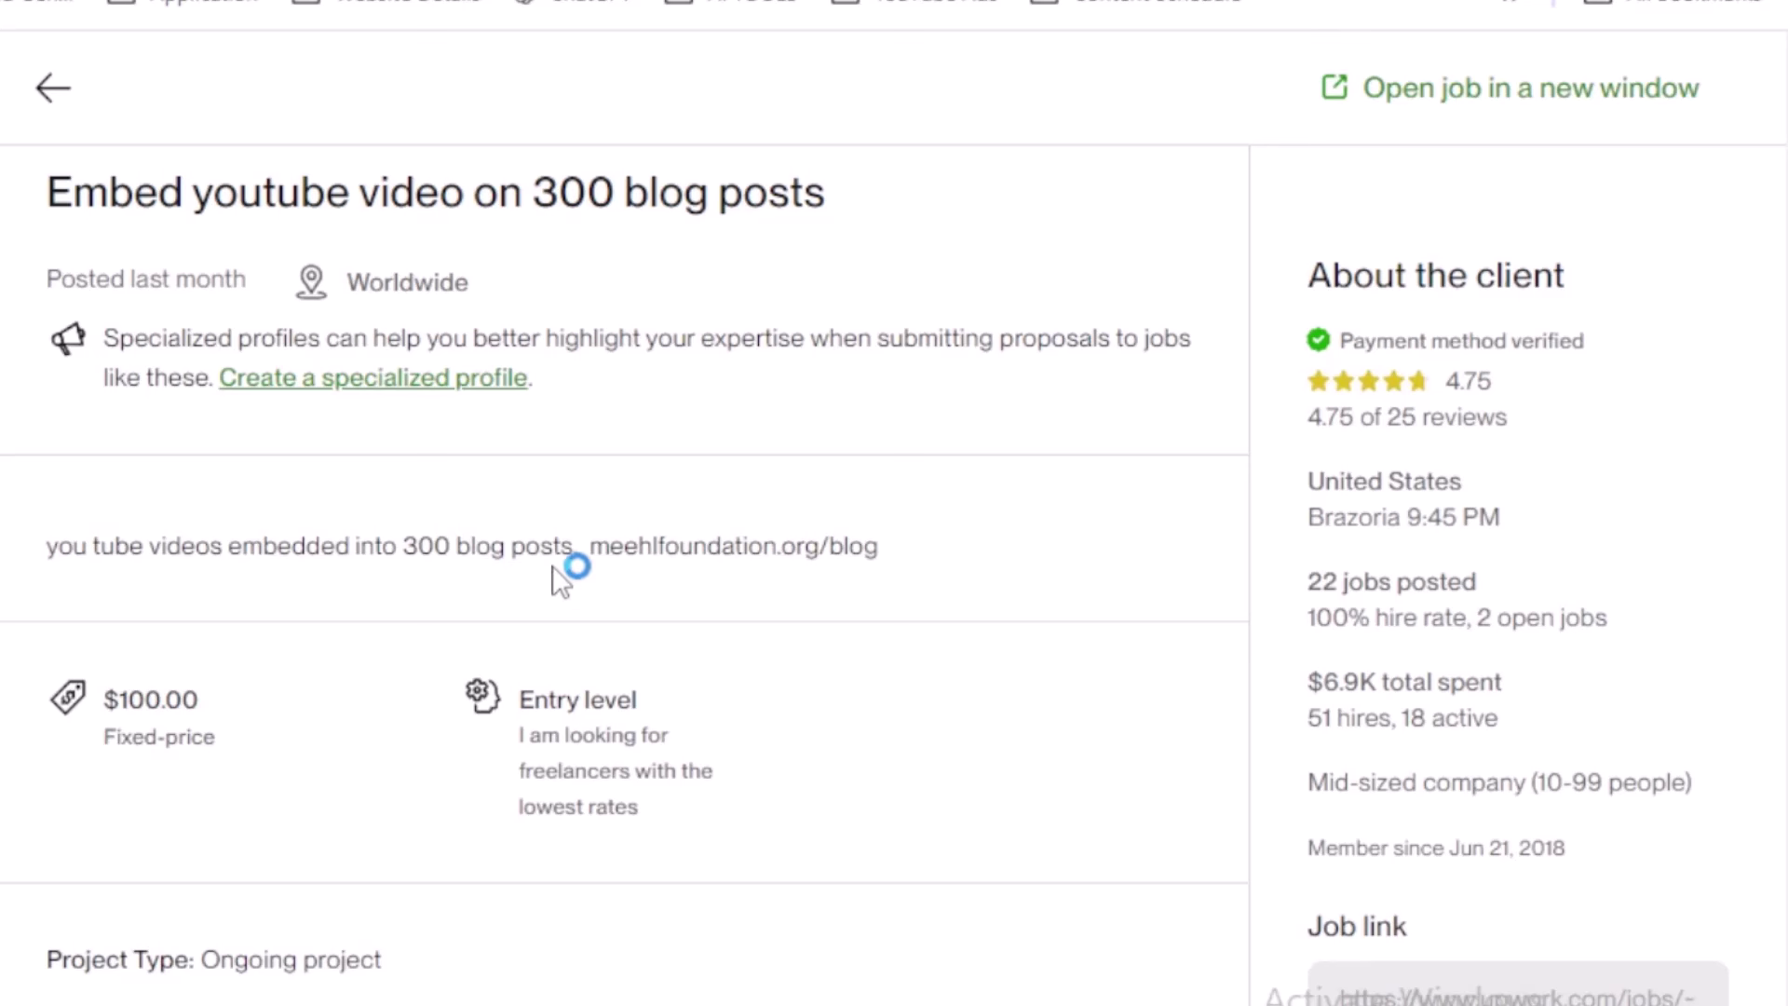
Open the client's blog meehlfoundation.org/blog from the job description, and switch back to the Powerful Tutorials home page.
drag(903, 555, 593, 564)
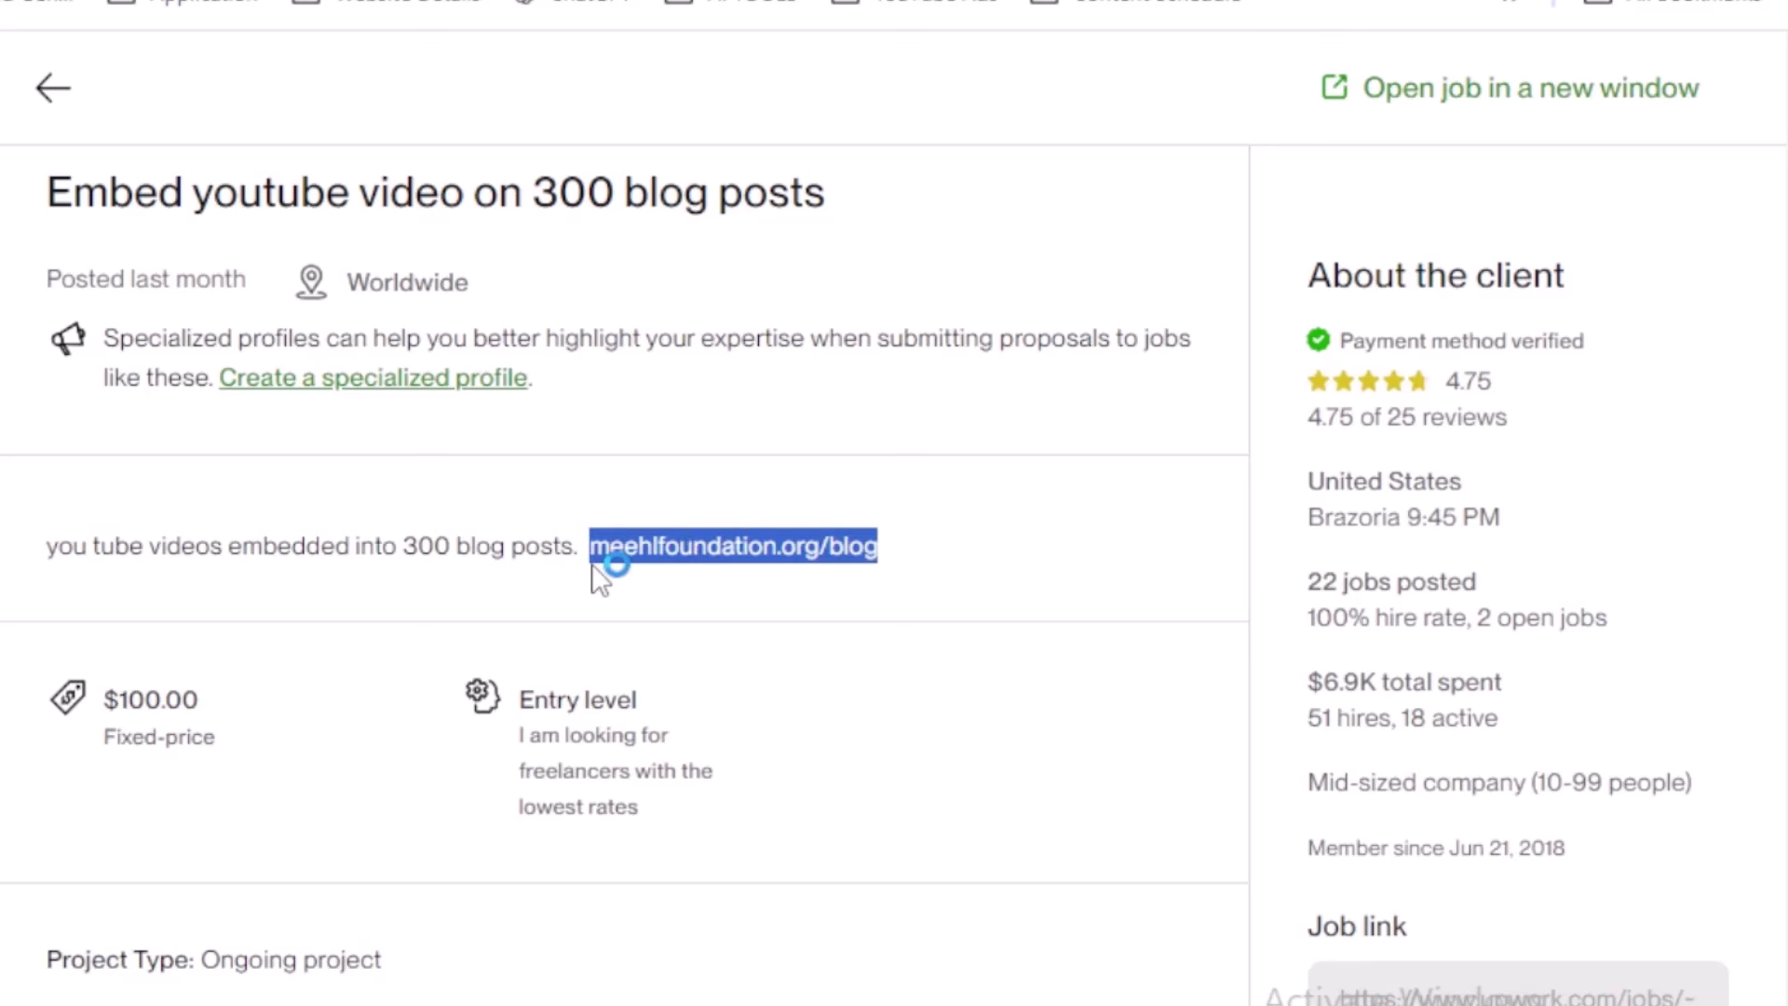
right_click(726, 551)
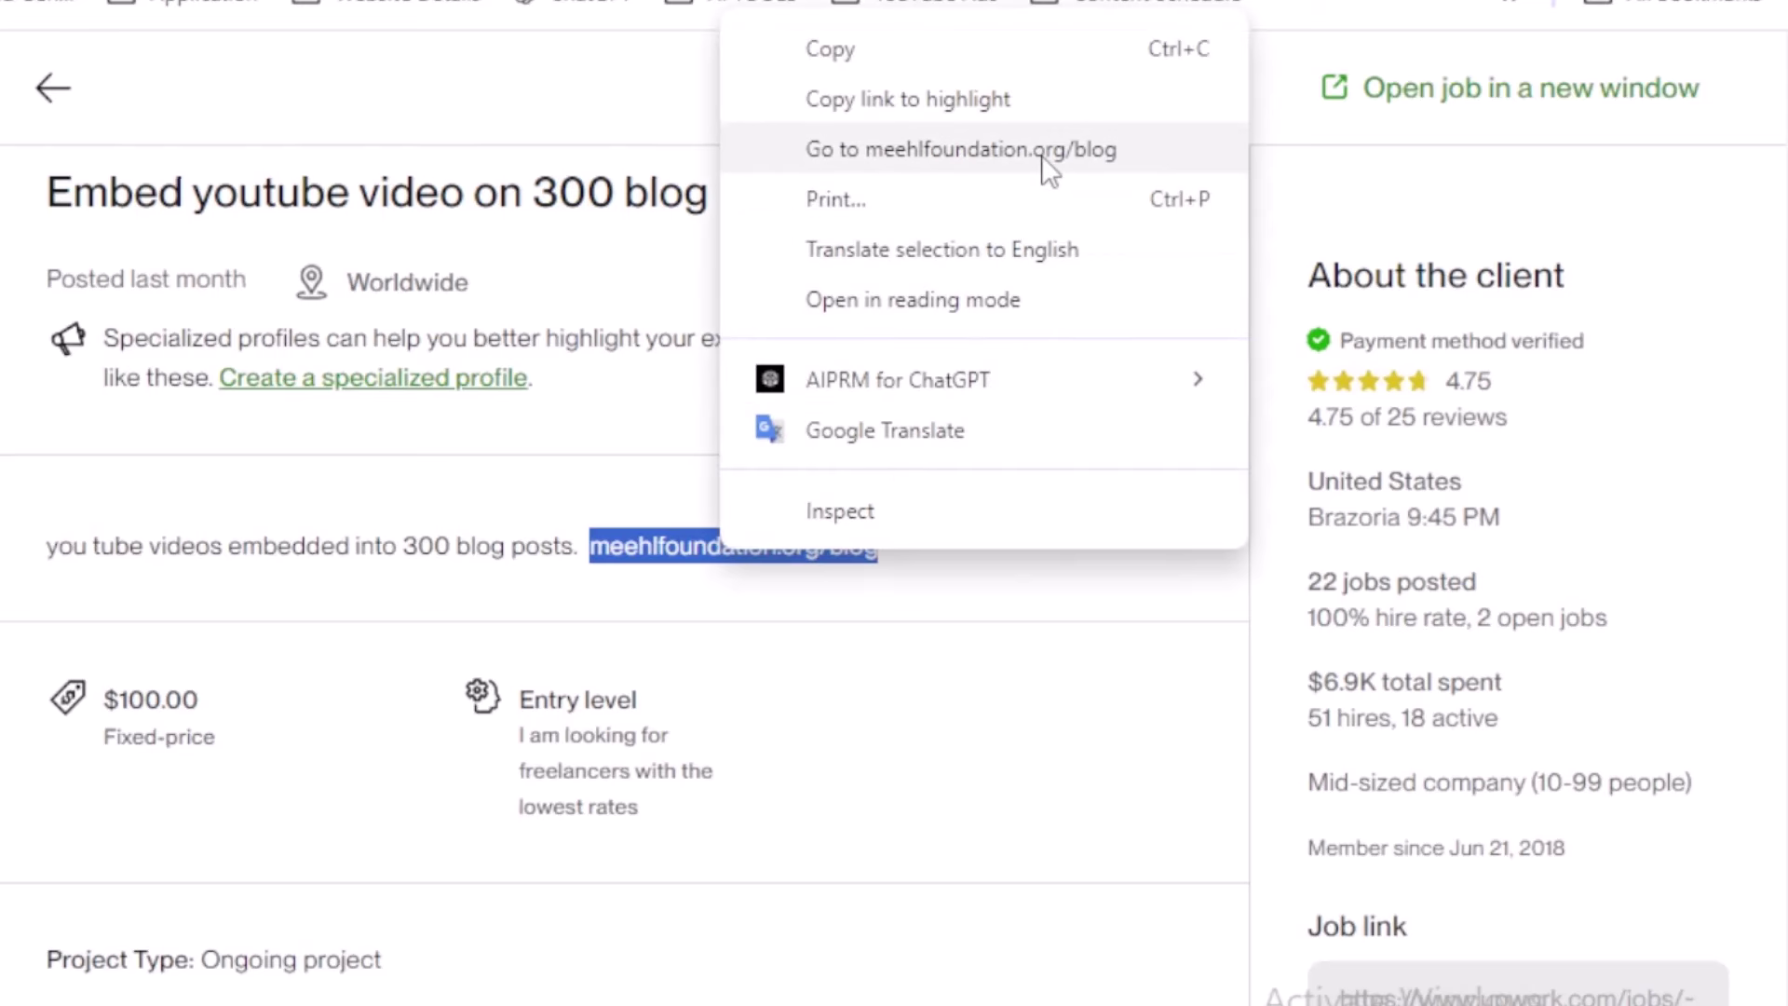
click(1043, 154)
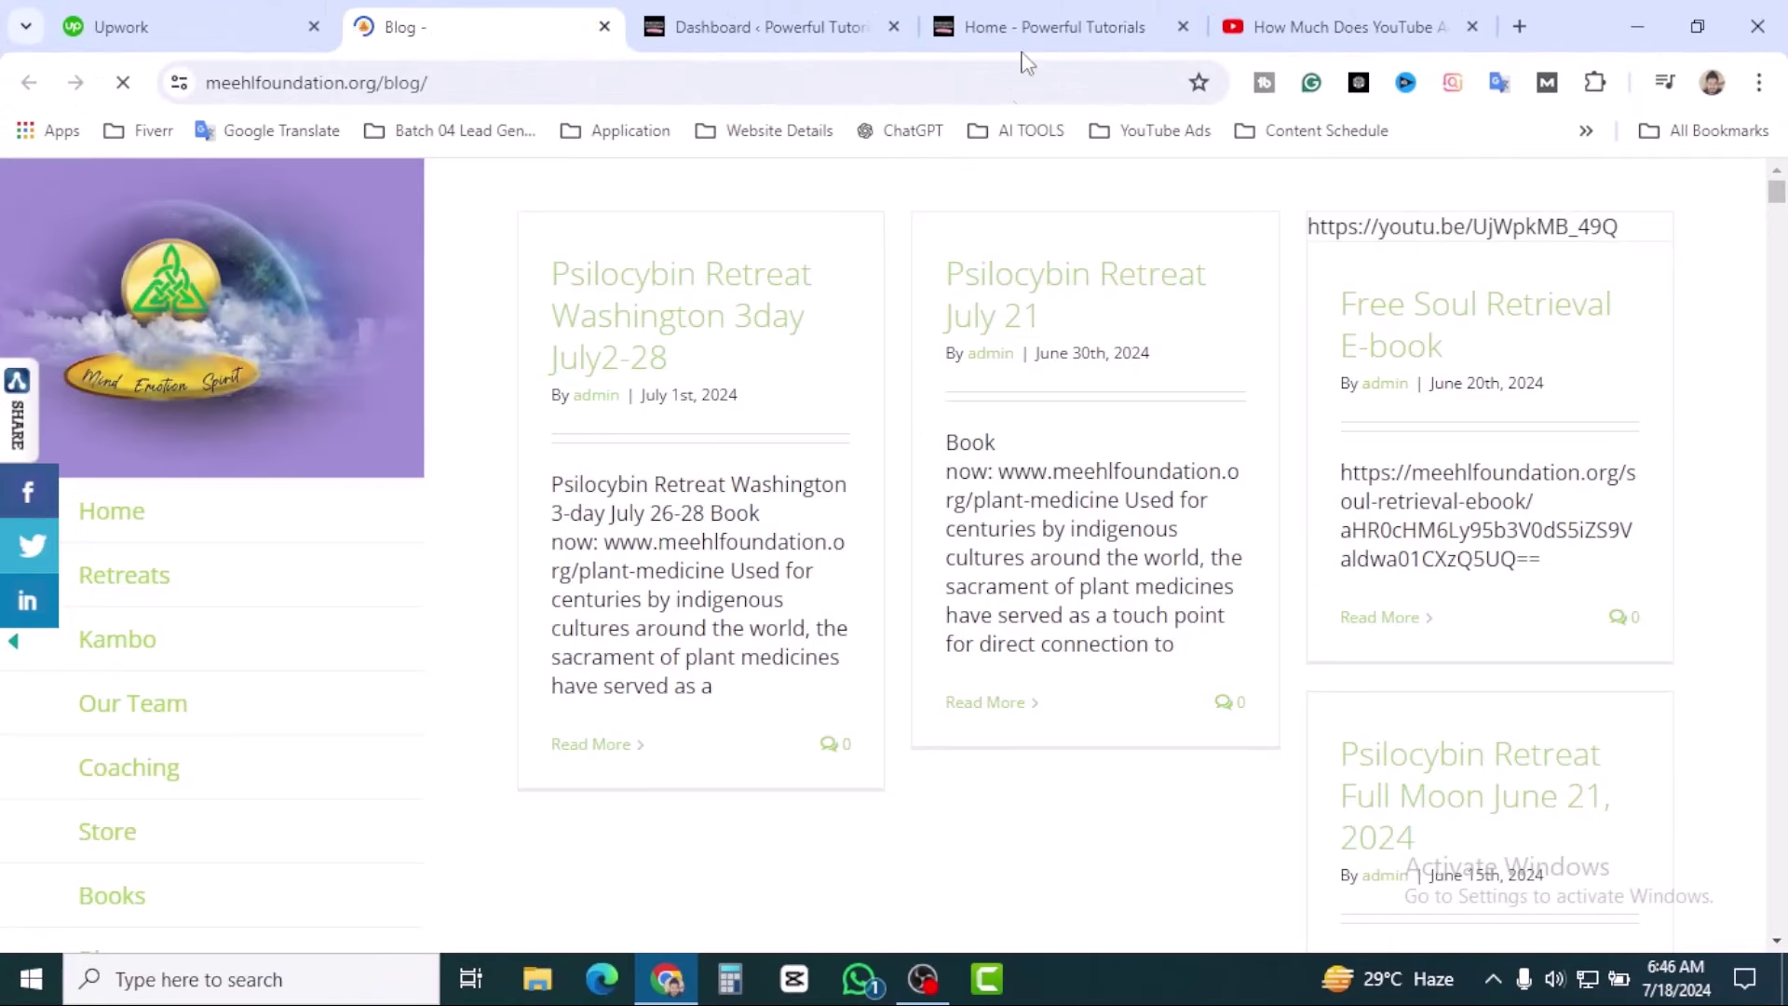
click(1020, 2)
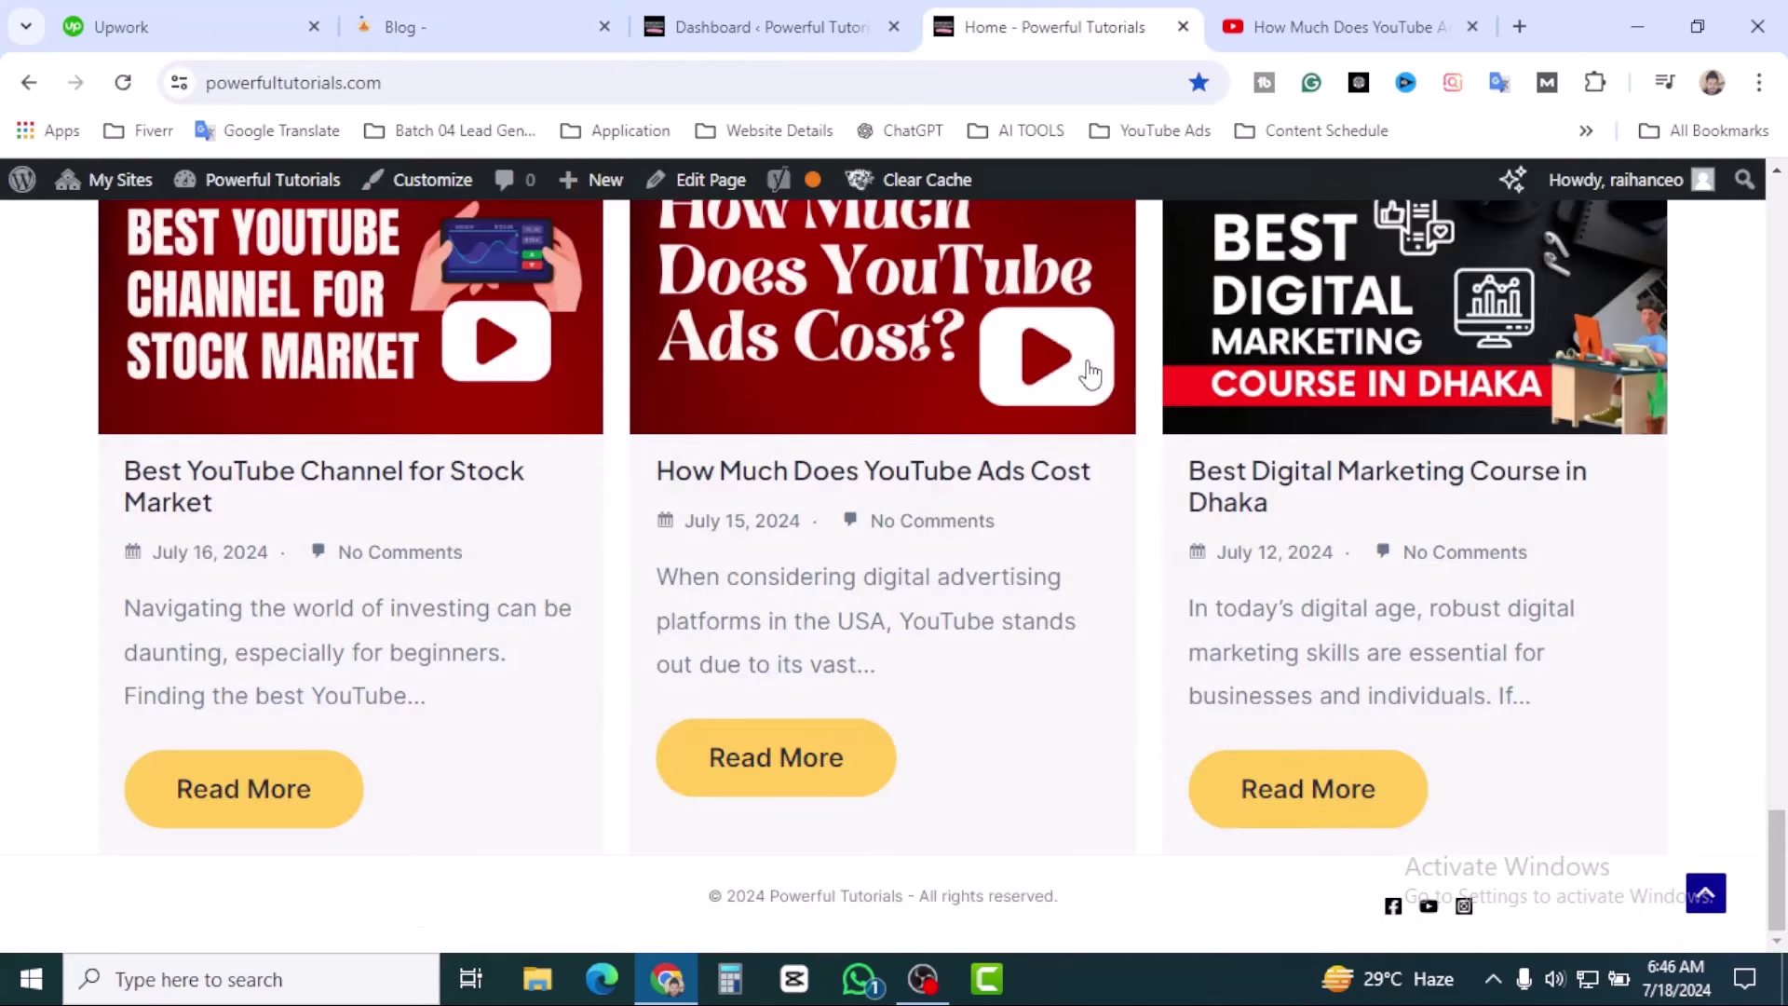
Check the client's blog page, and return to the Upwork job post to review its description.
click(452, 28)
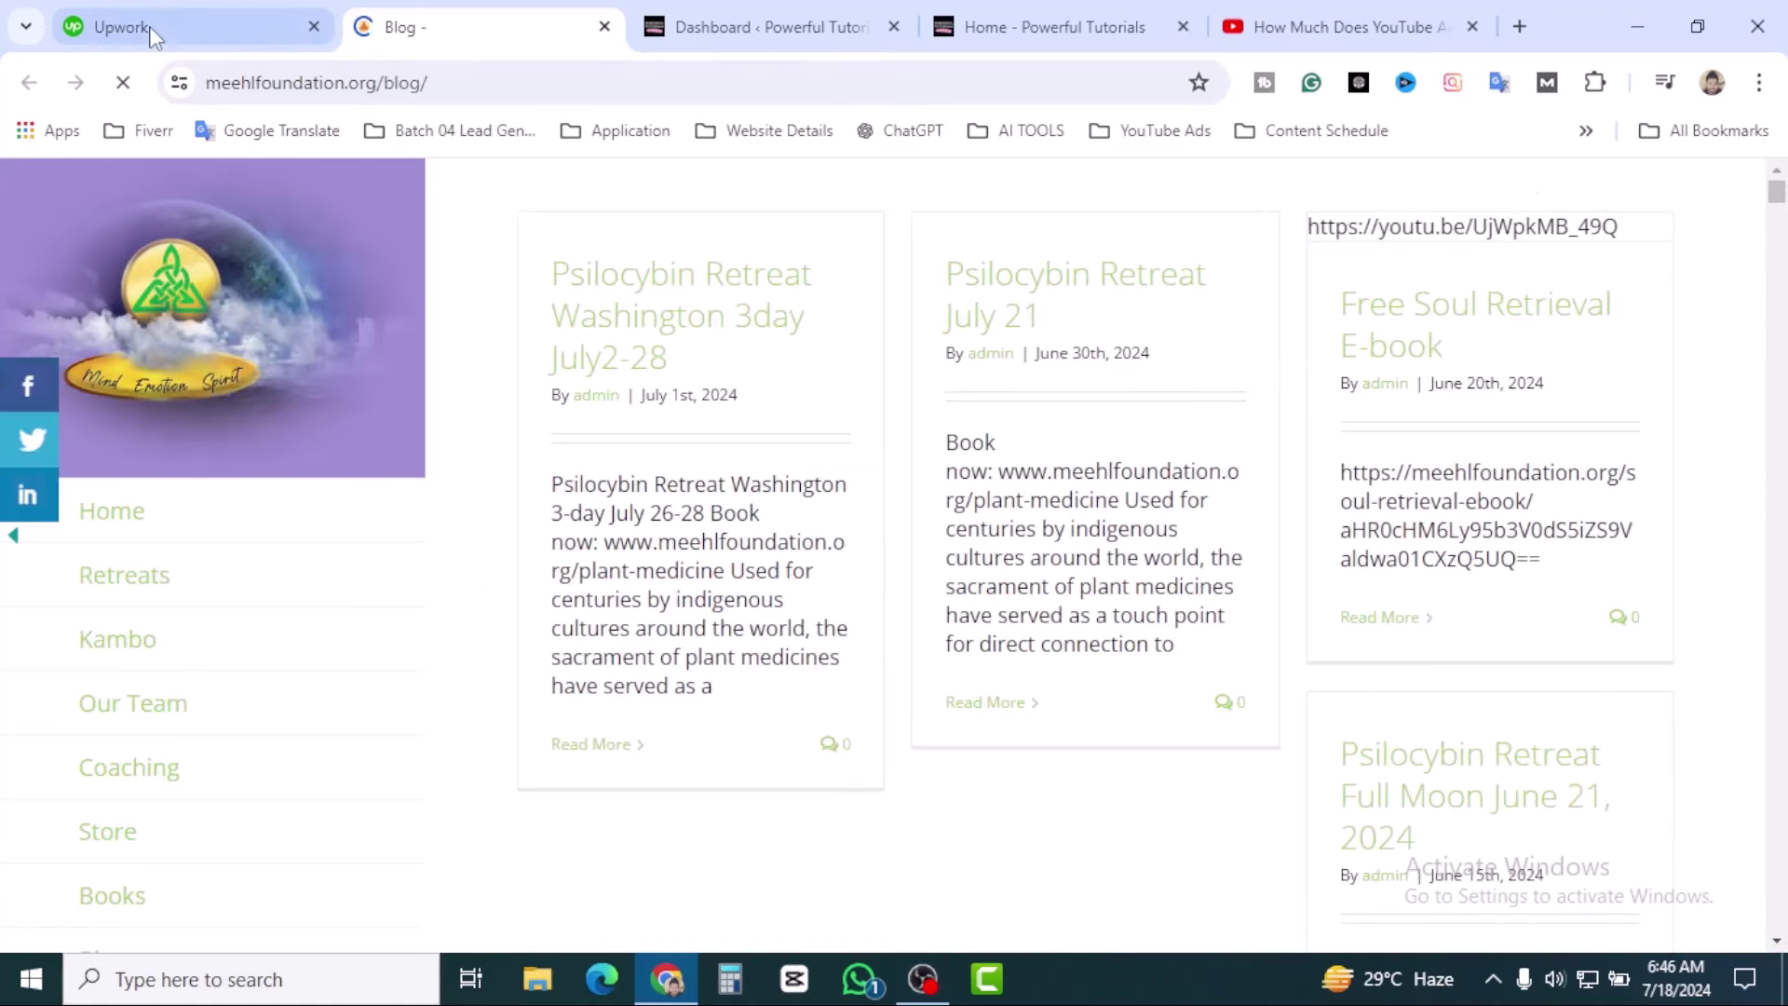
click(158, 28)
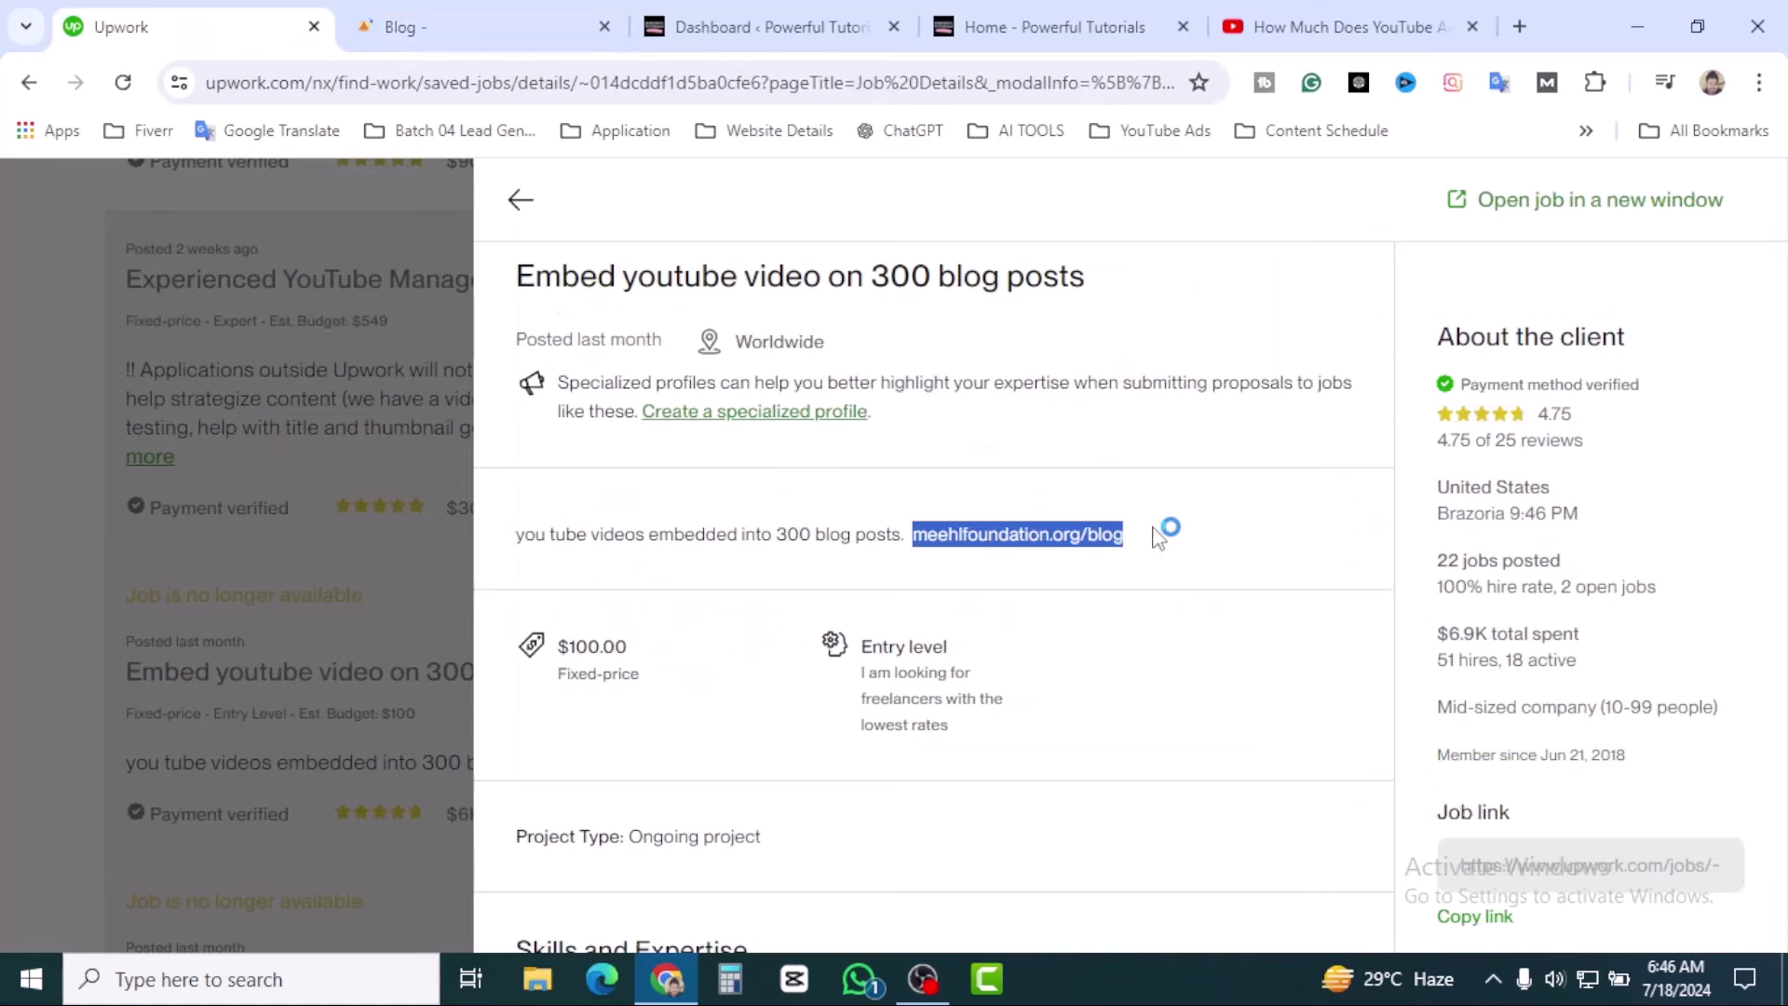
click(1145, 548)
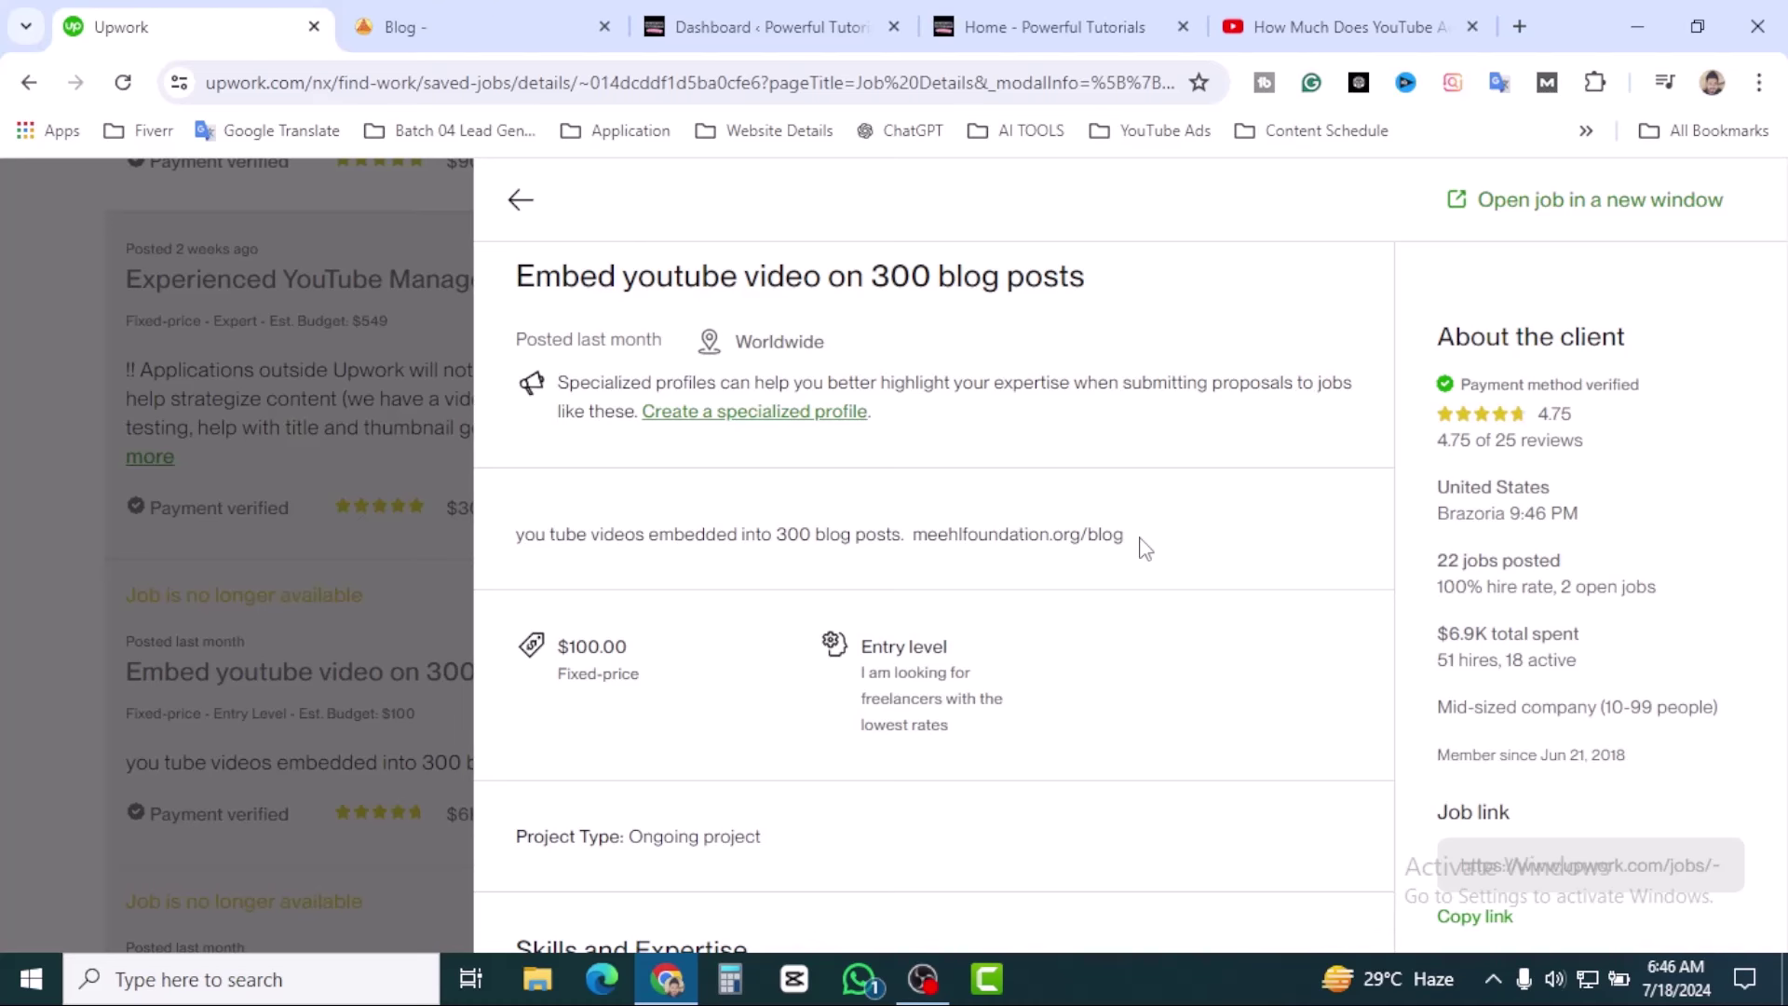
Look through the post listing on the client's blog at meehlfoundation.org/blog for how YouTube videos are used.
click(464, 7)
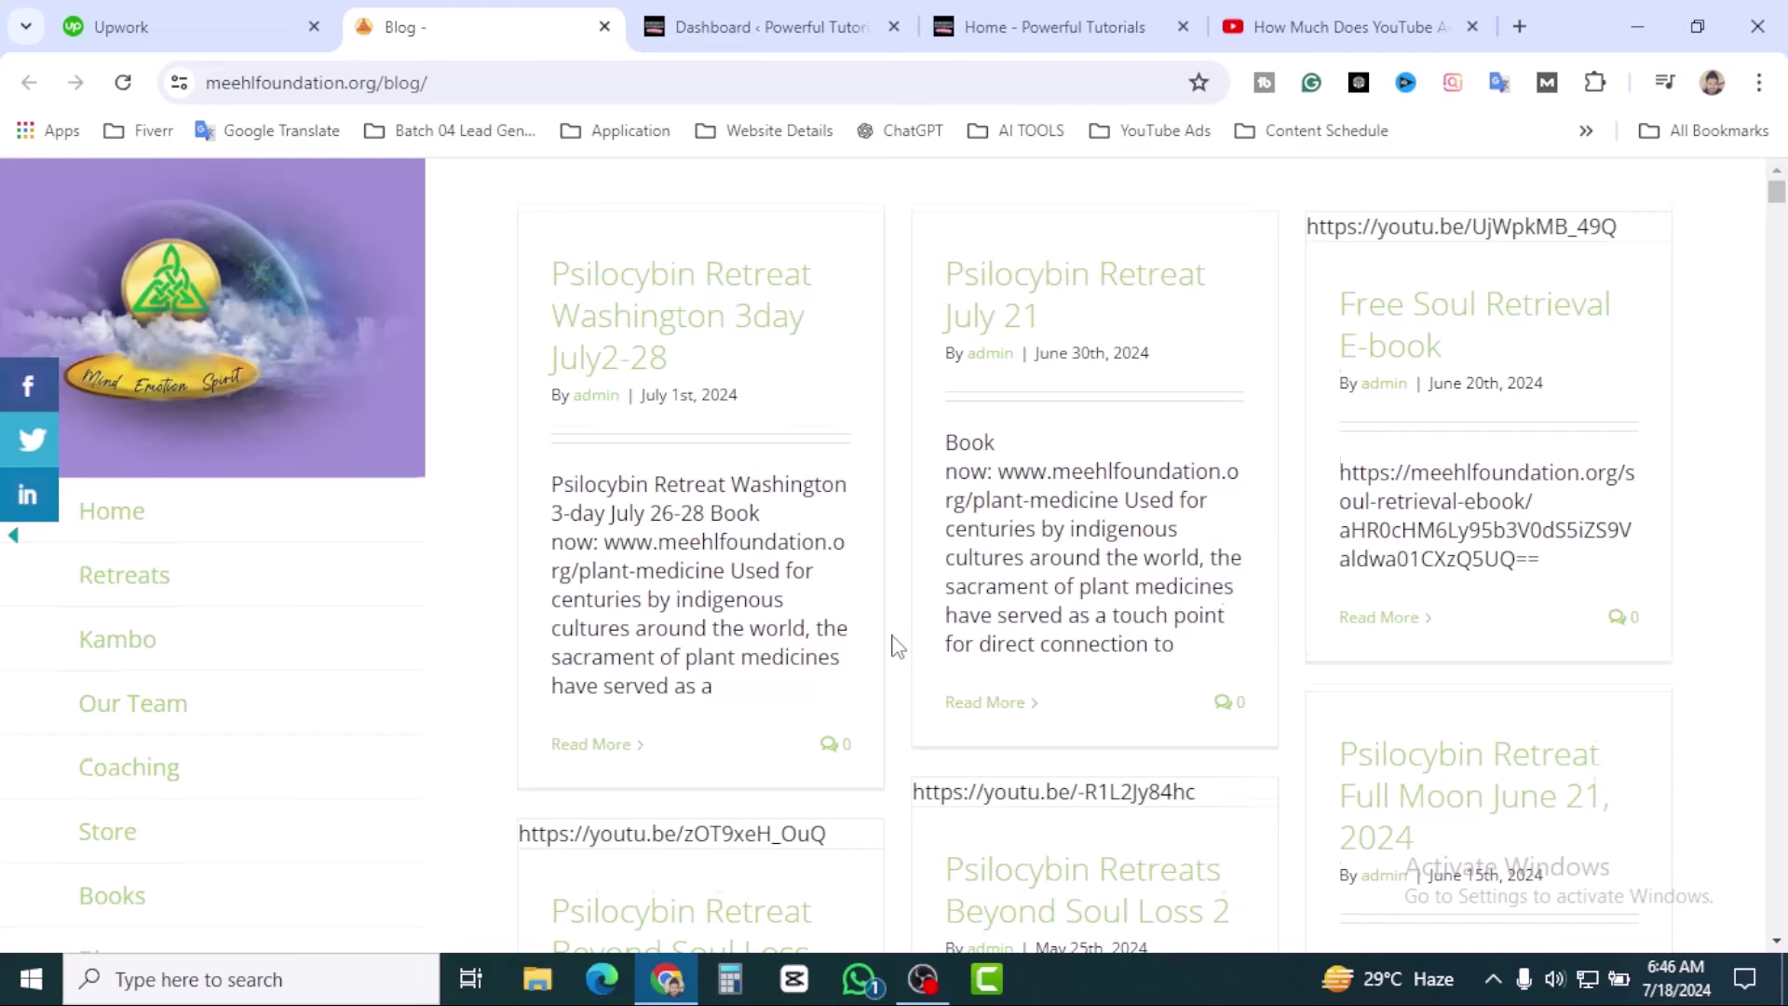
scroll(899, 642, down, 5)
scroll(899, 640, up, 5)
scroll(904, 639, down, 4)
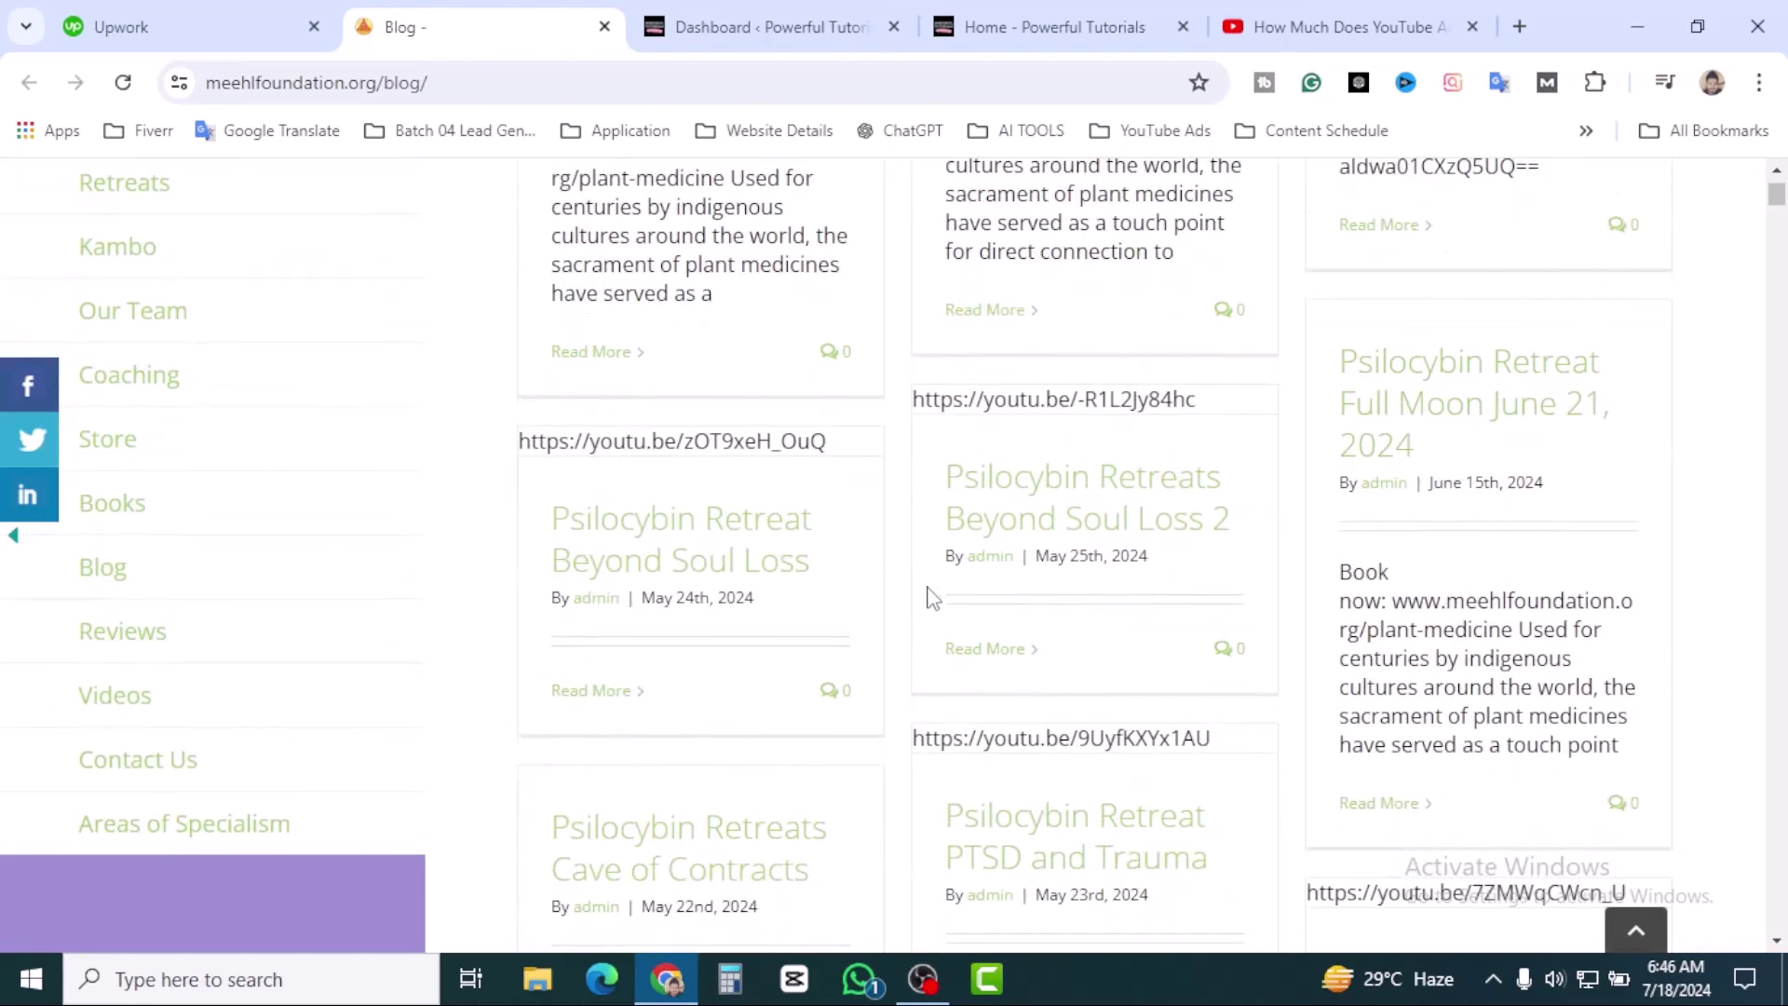
scroll(931, 597, down, 8)
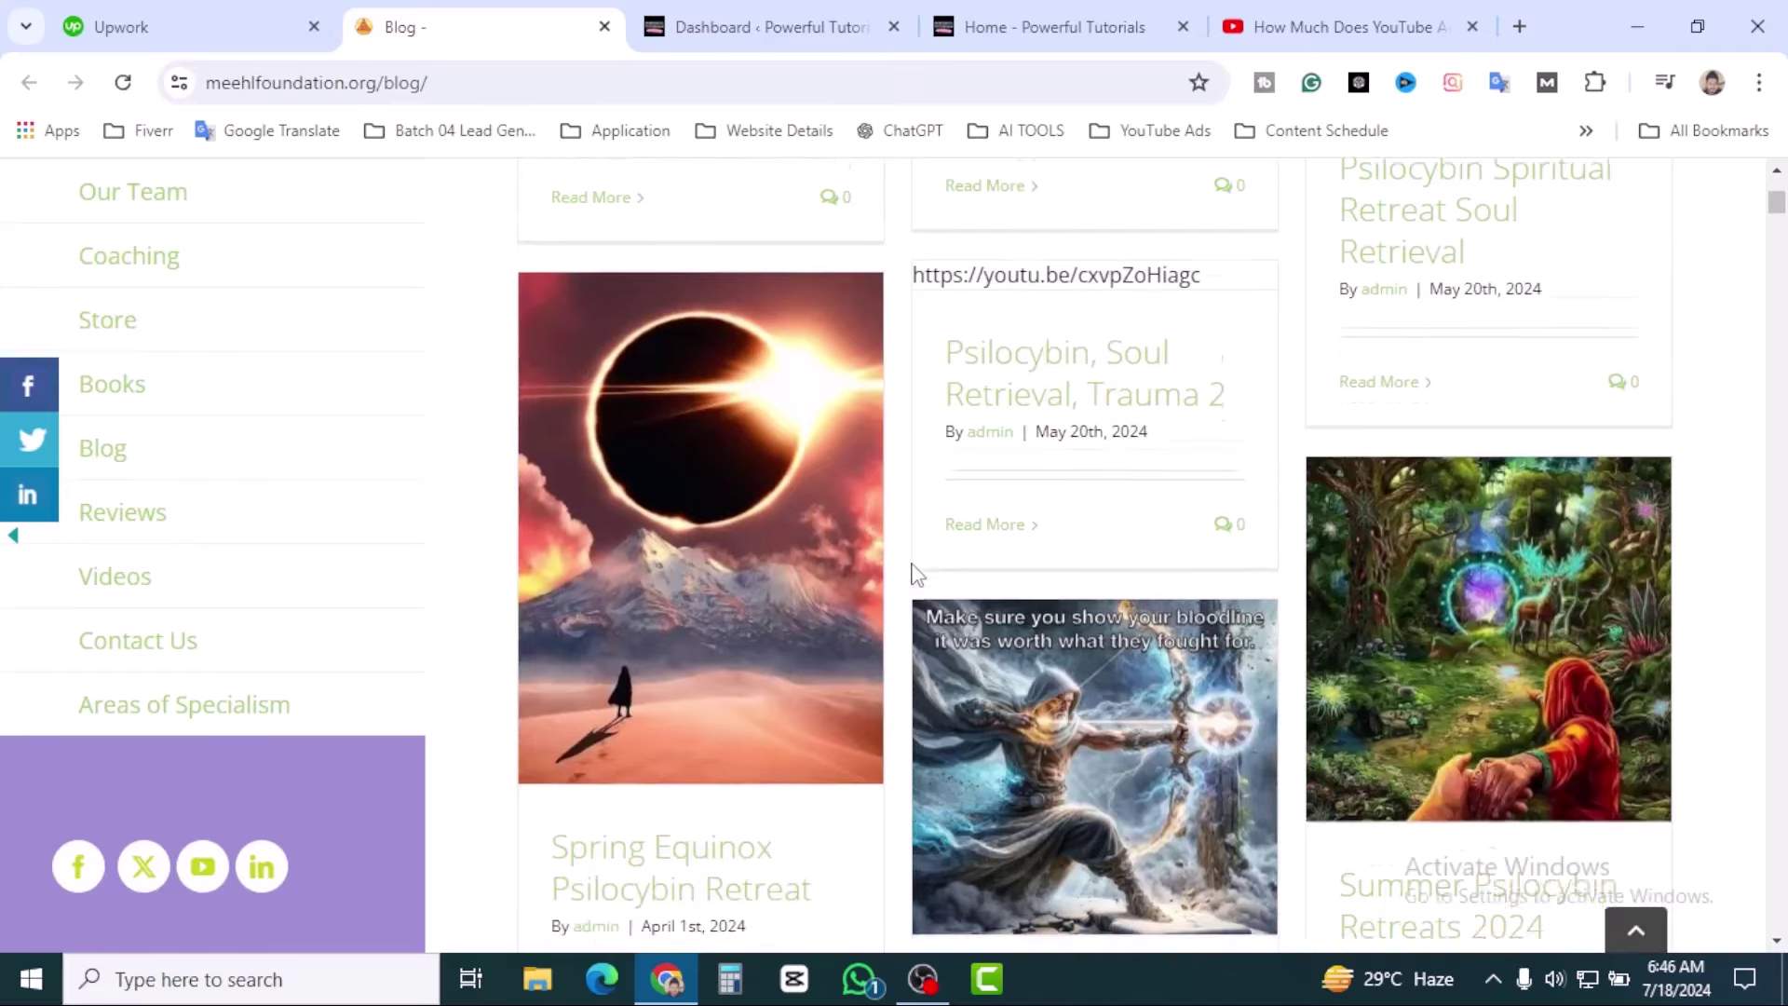
scroll(912, 572, up, 6)
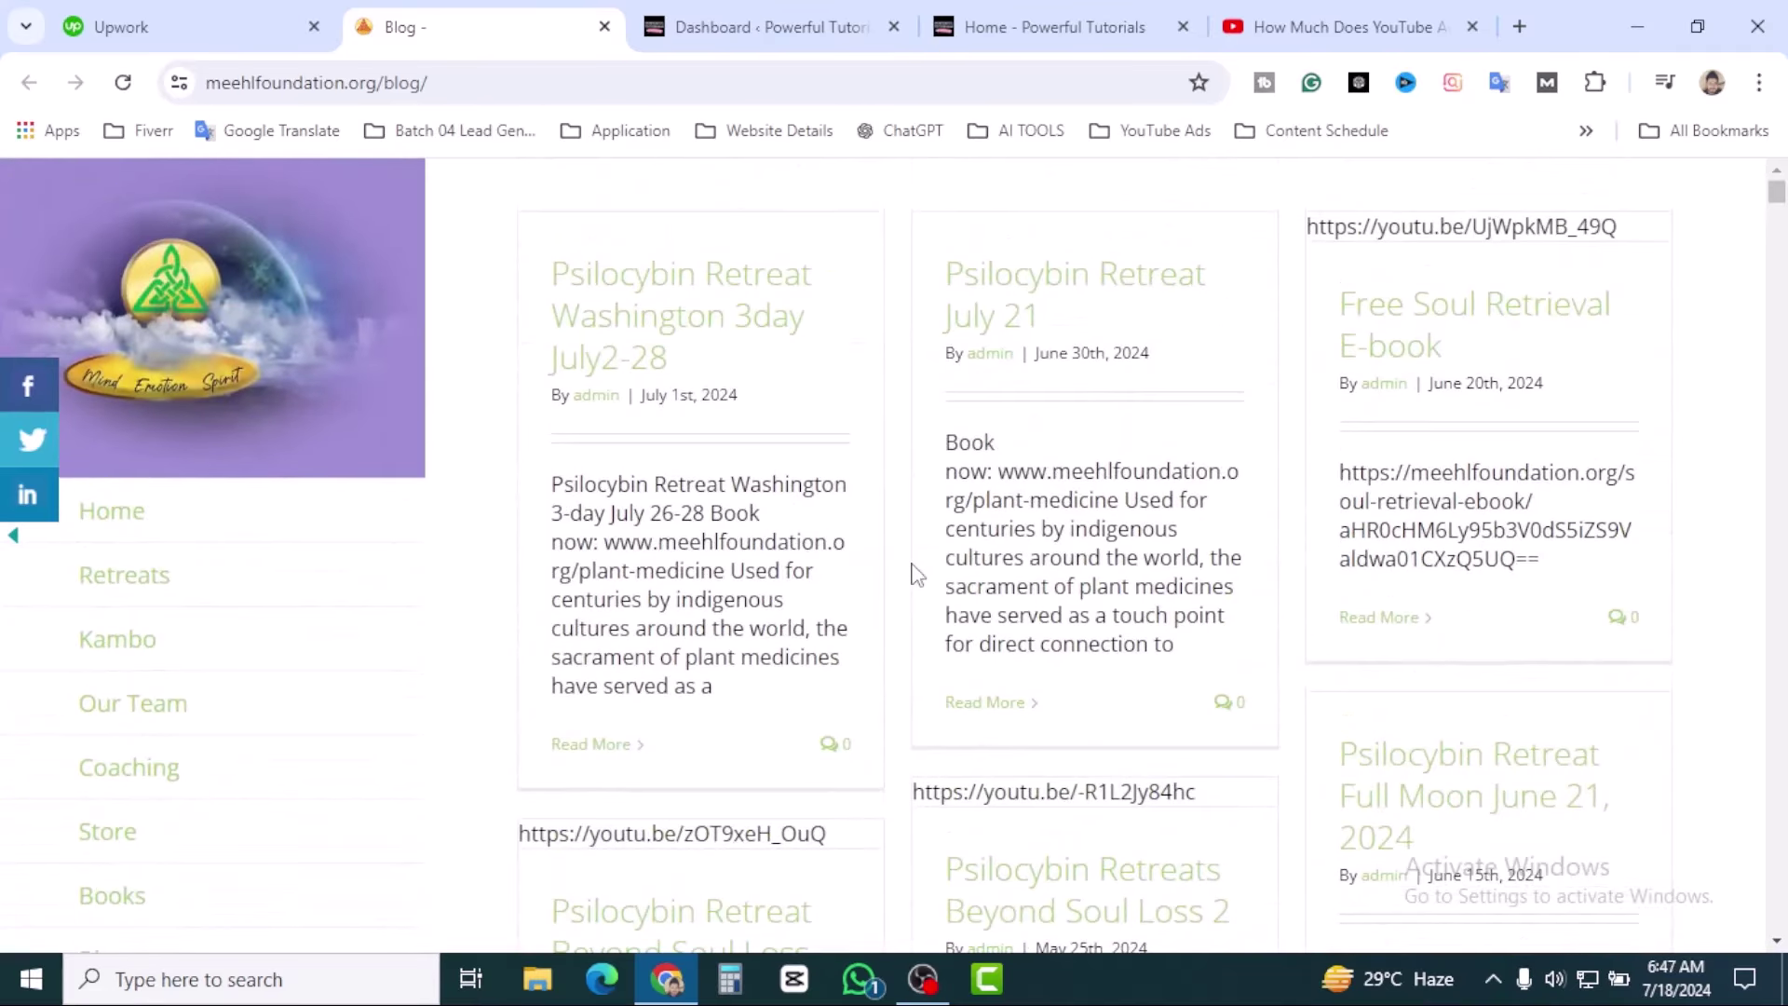
Open the client's "Psilocybin Retreat July 21" post and examine how a YouTube video is embedded below the article text.
click(1066, 316)
scroll(1262, 475, down, 4)
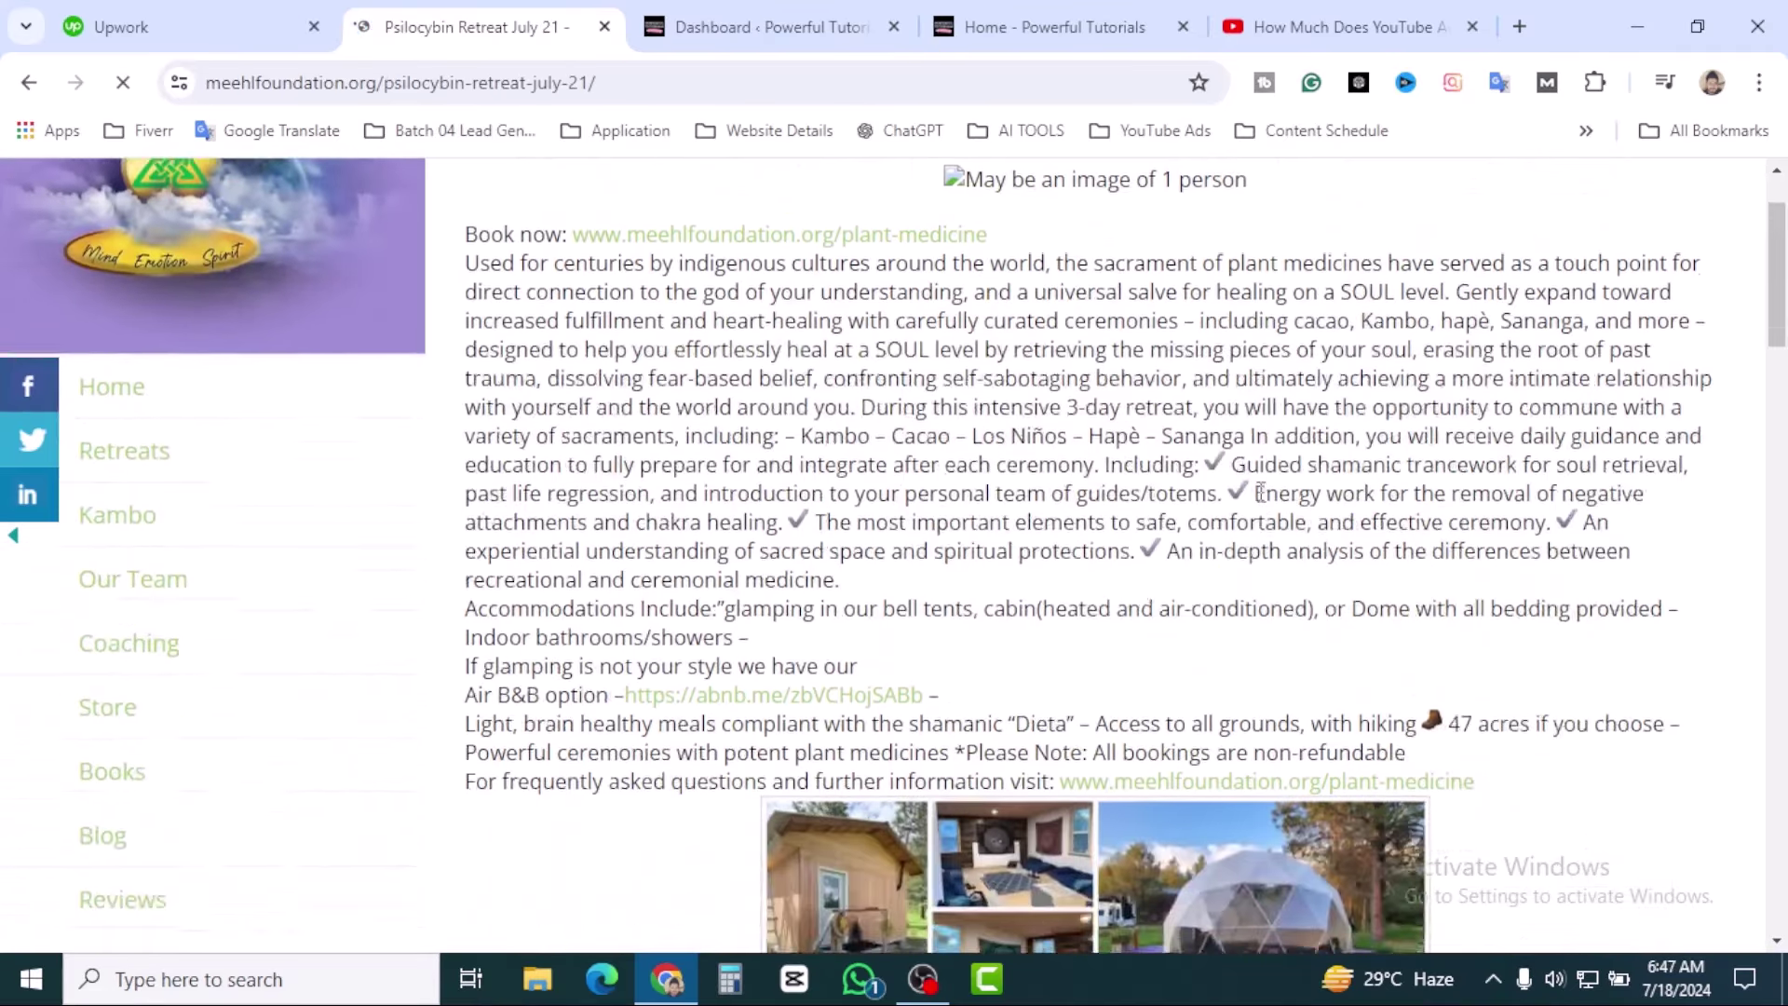
scroll(1099, 585, down, 3)
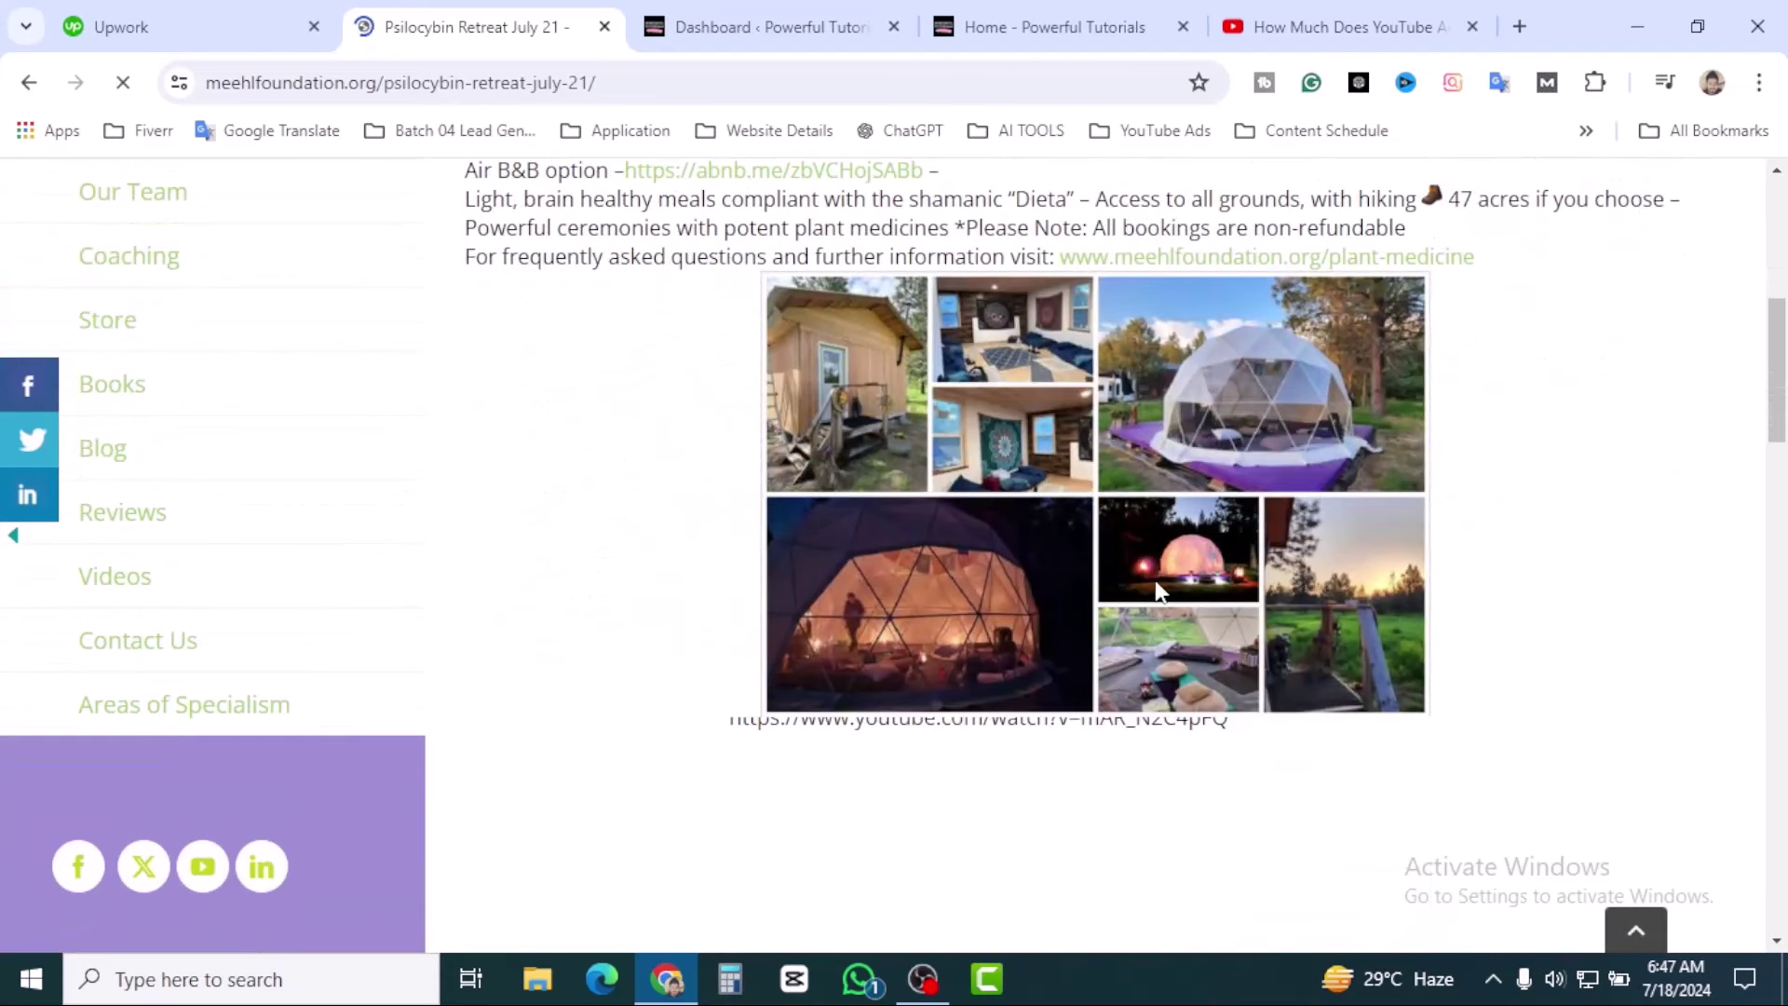
scroll(987, 453, down, 5)
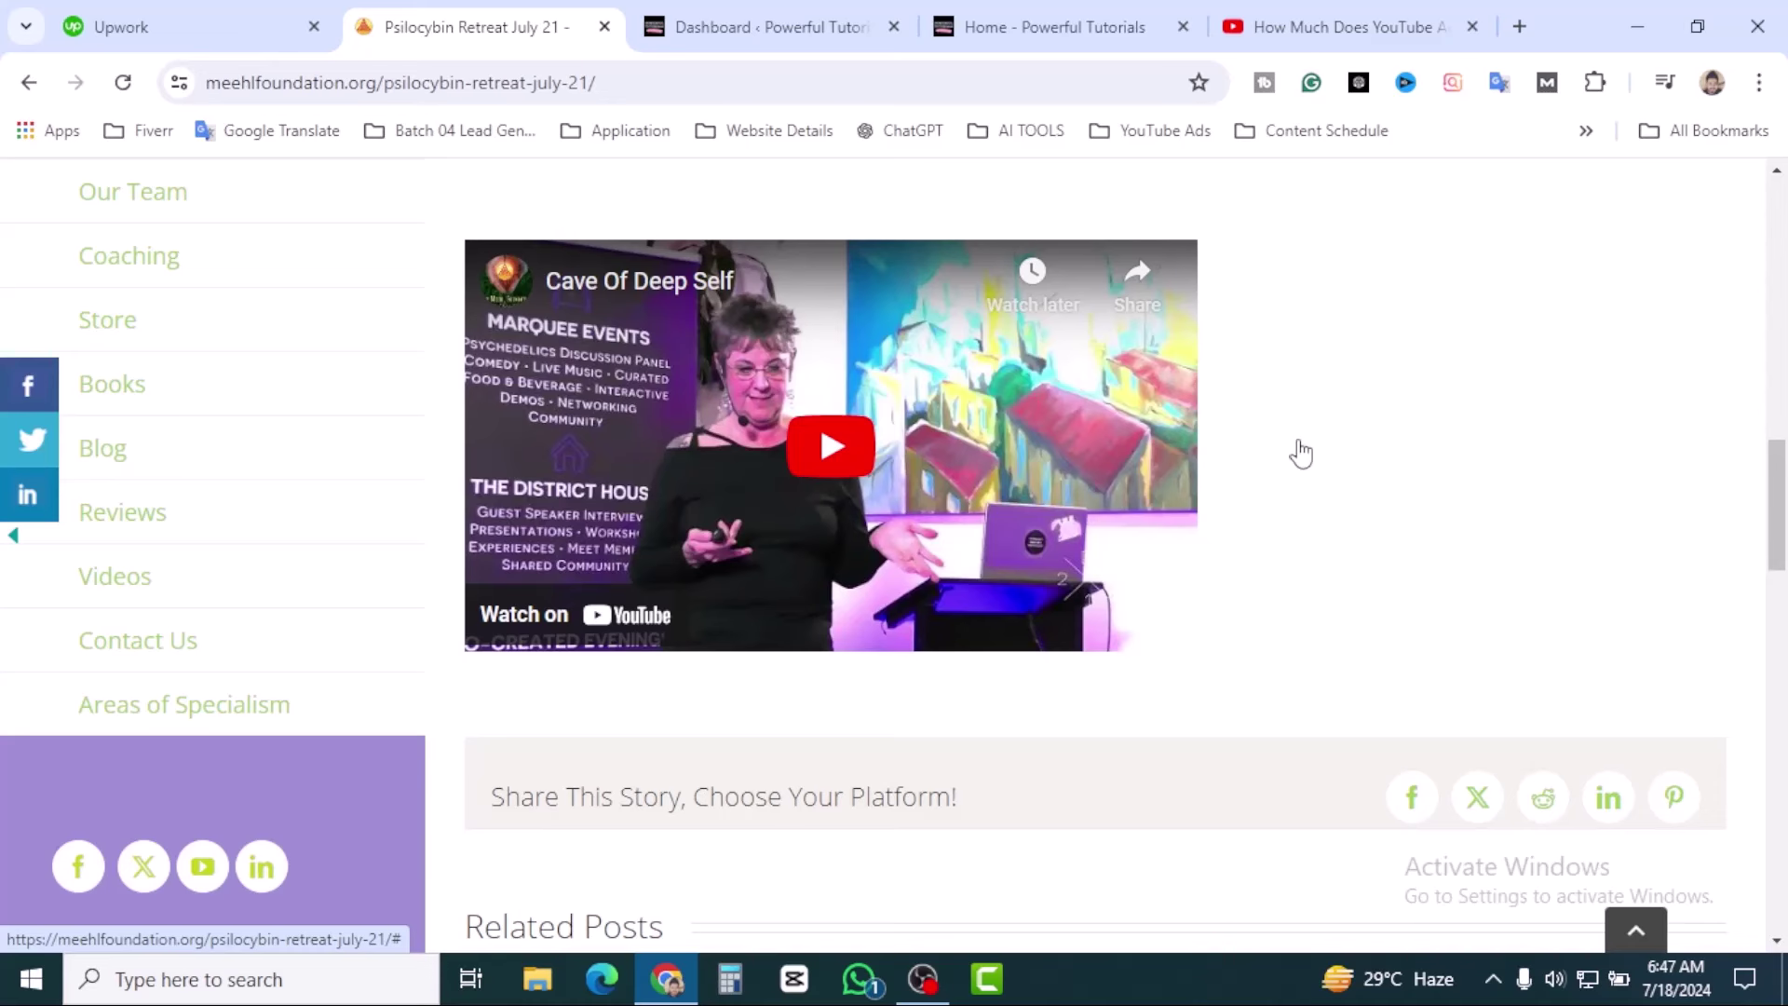
scroll(1301, 454, up, 12)
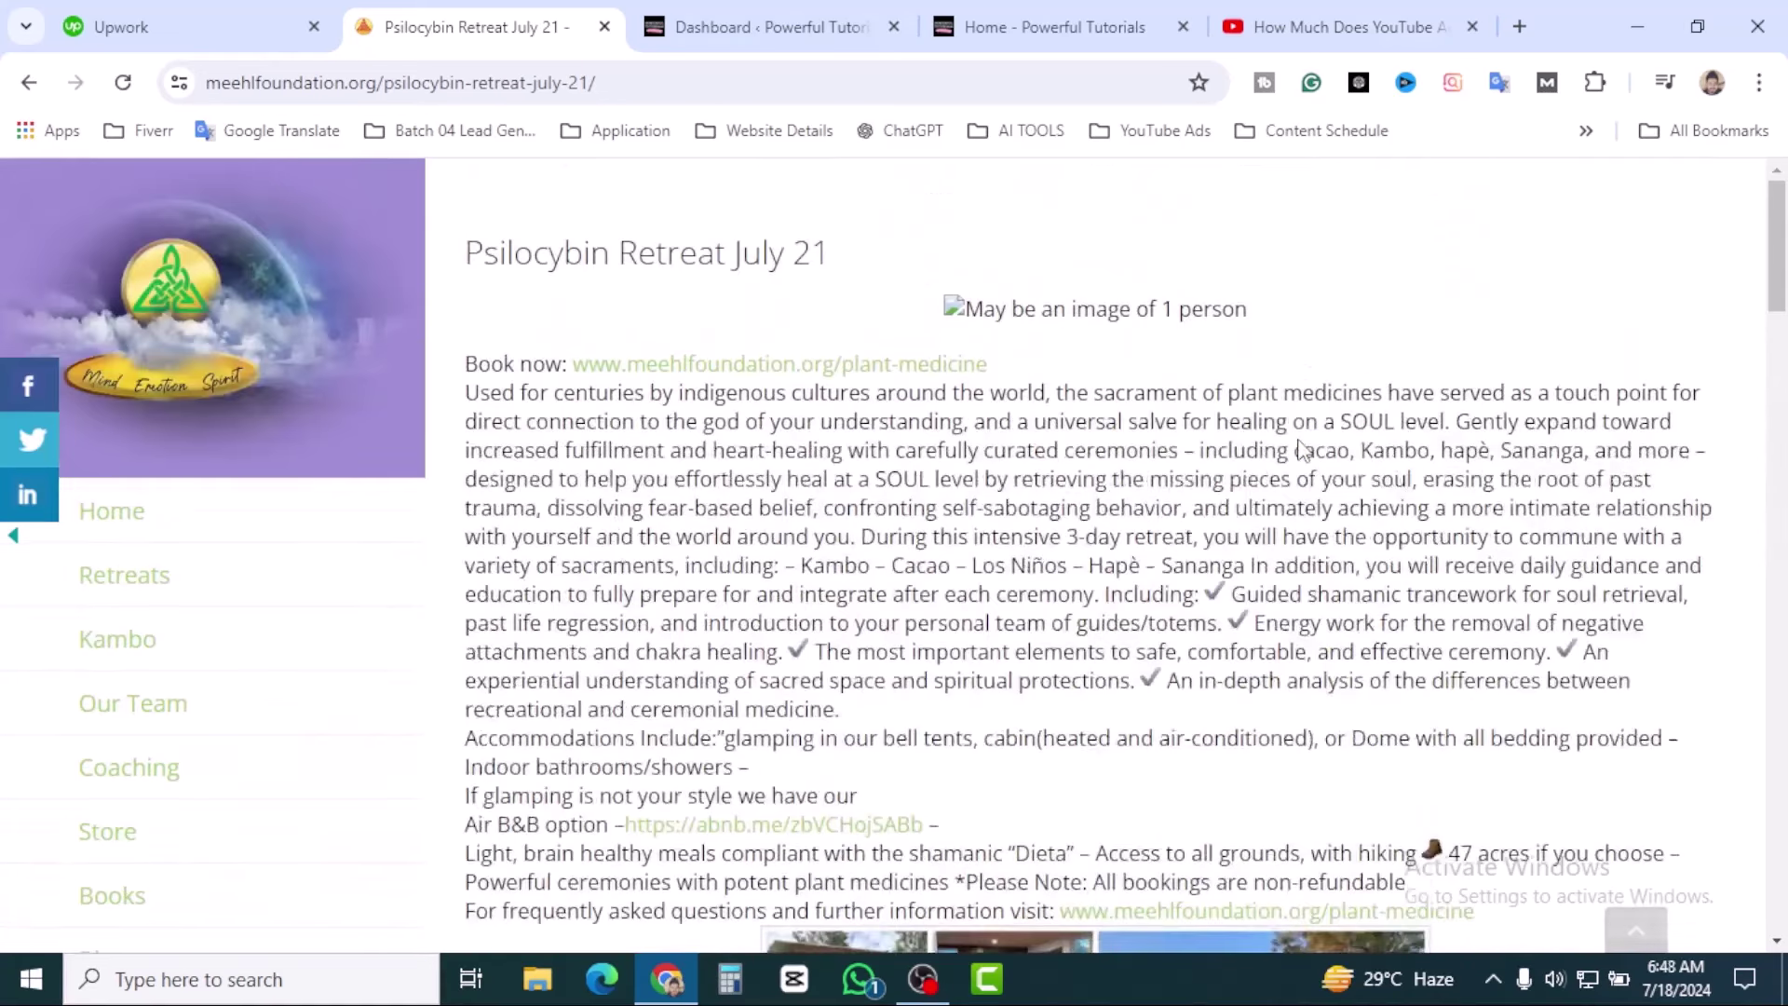
scroll(1196, 505, down, 12)
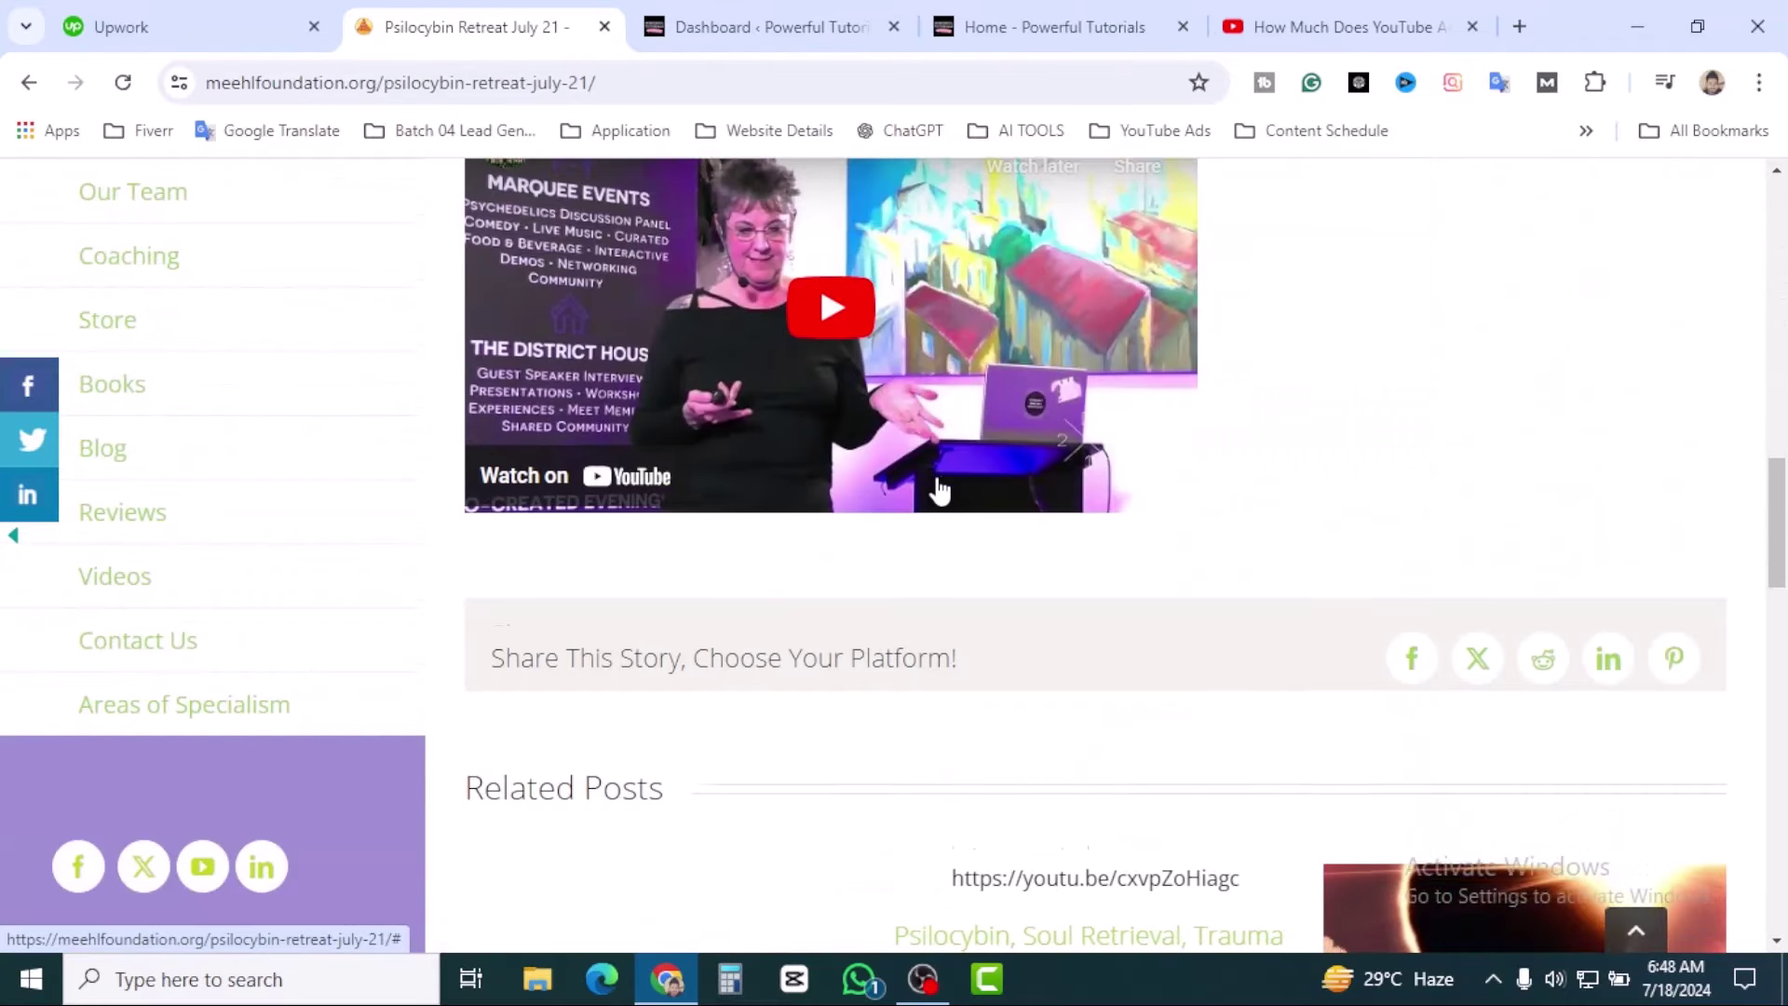
scroll(937, 487, down, 1)
scroll(814, 211, up, 1)
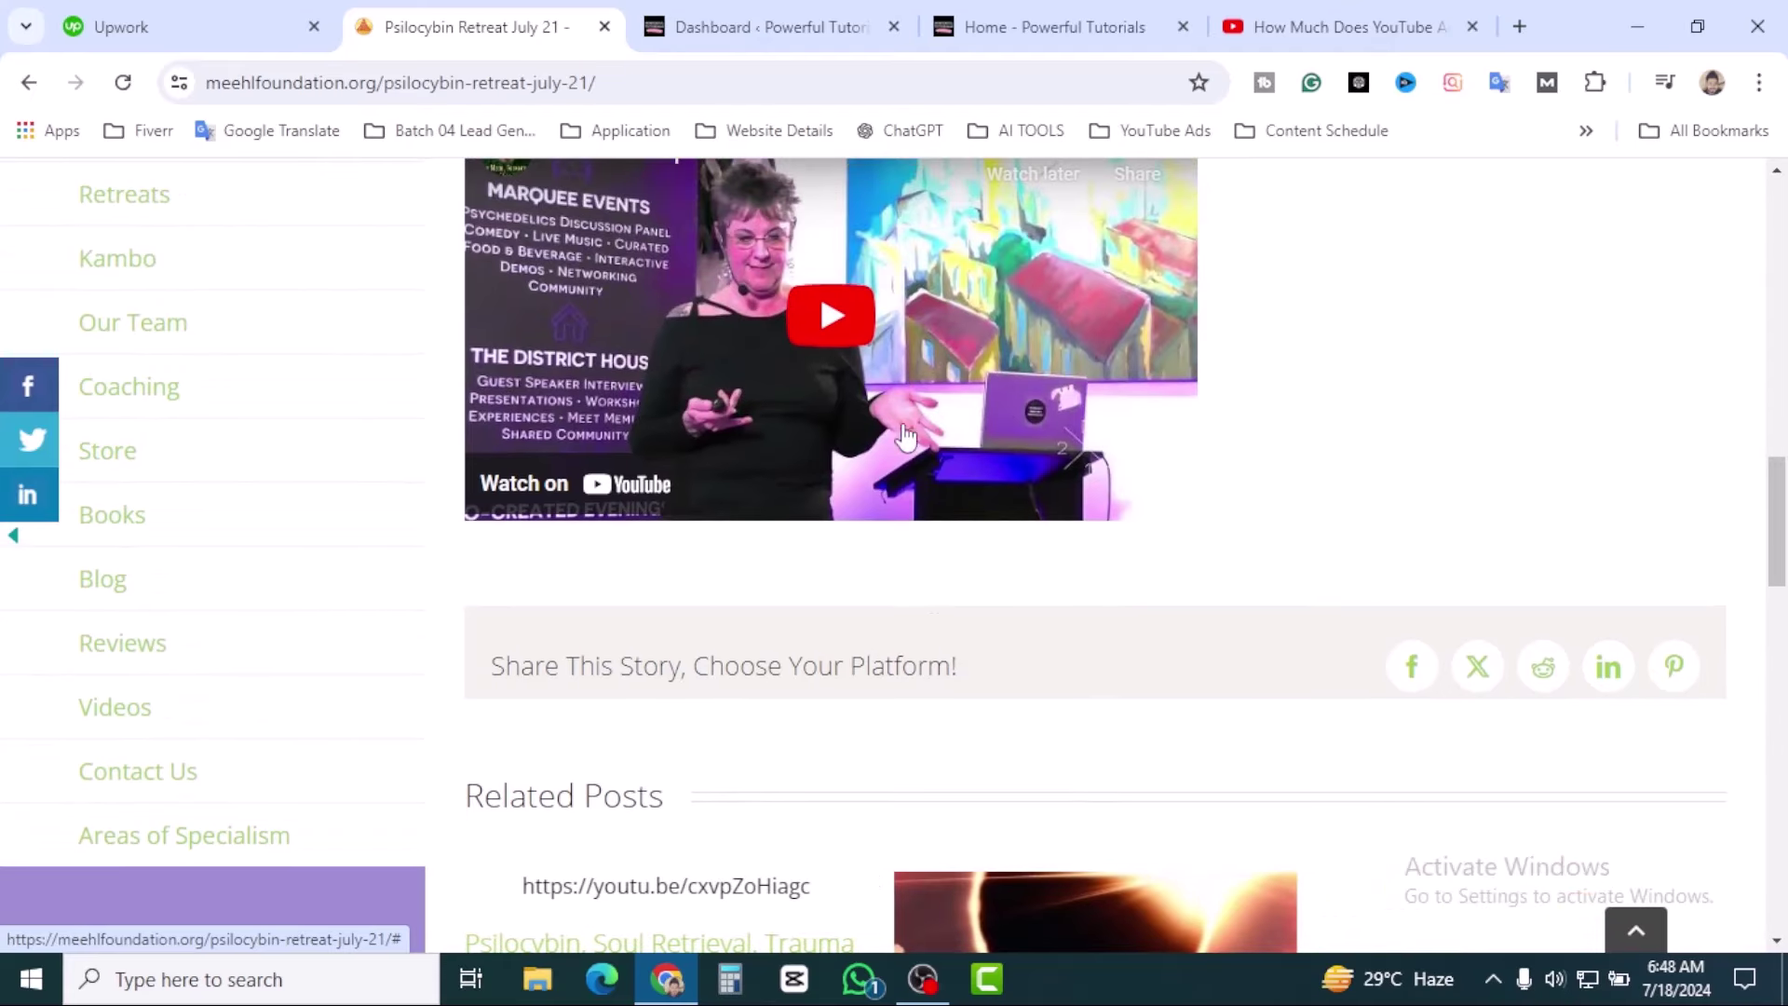
scroll(894, 391, up, 1)
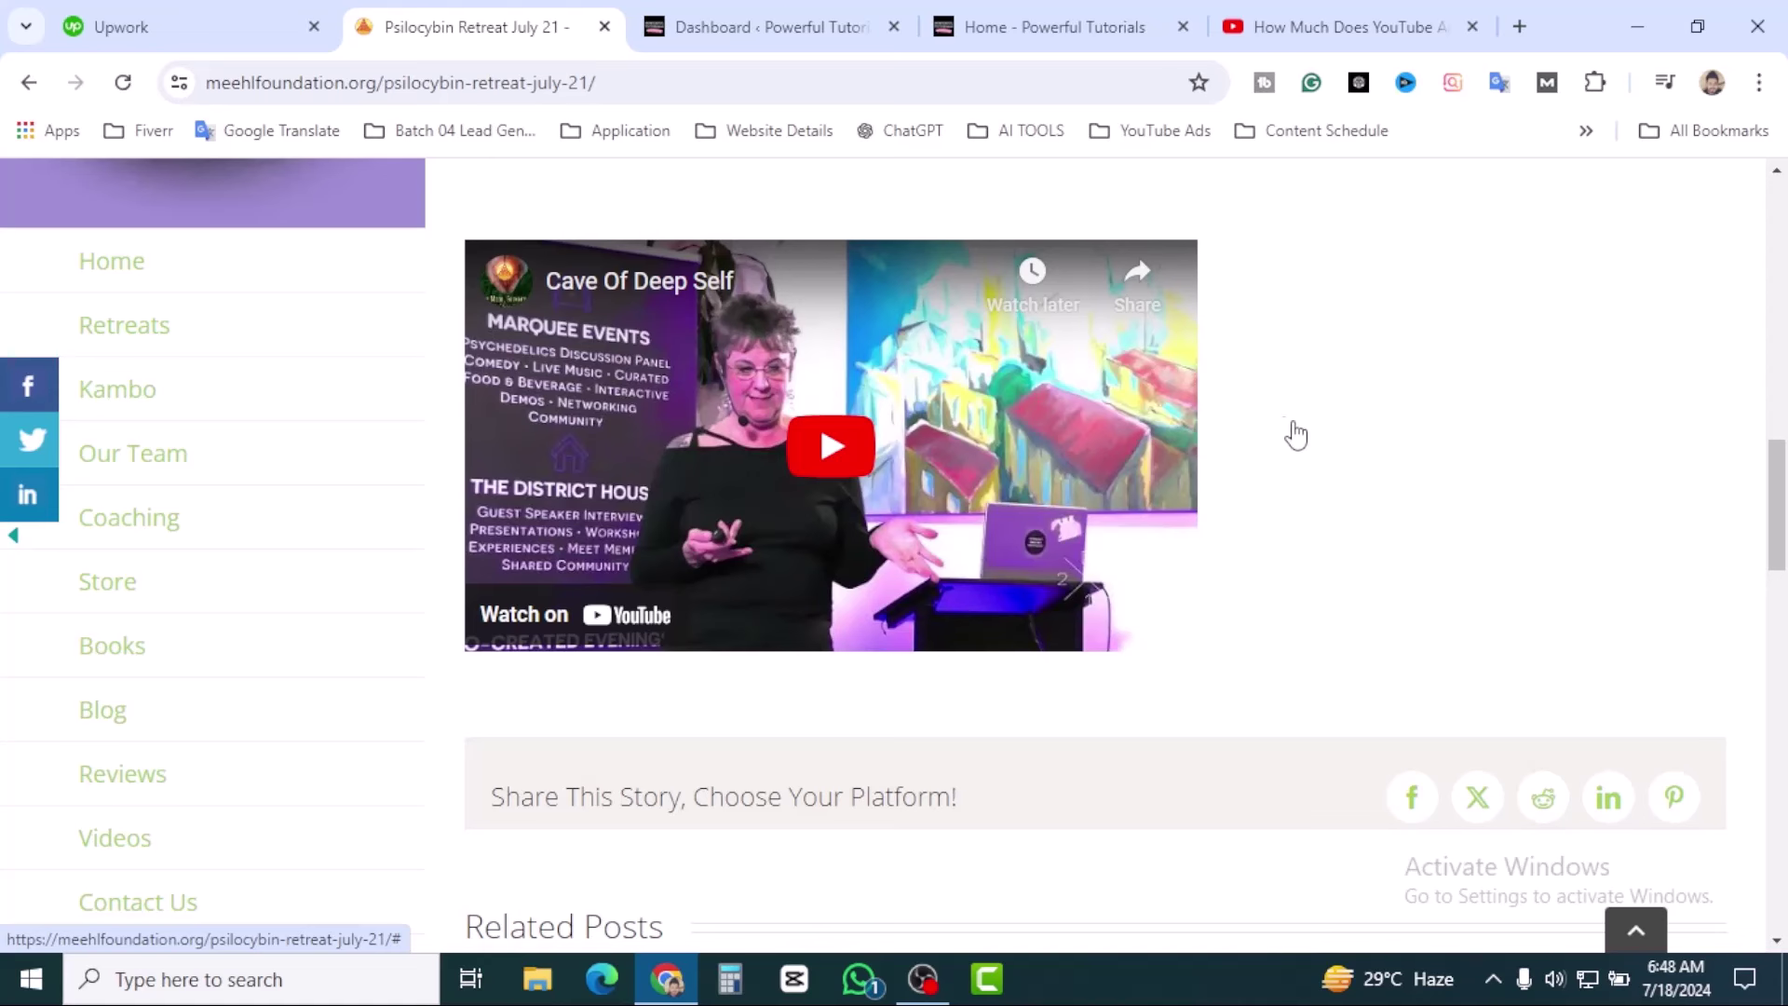
scroll(1285, 428, up, 10)
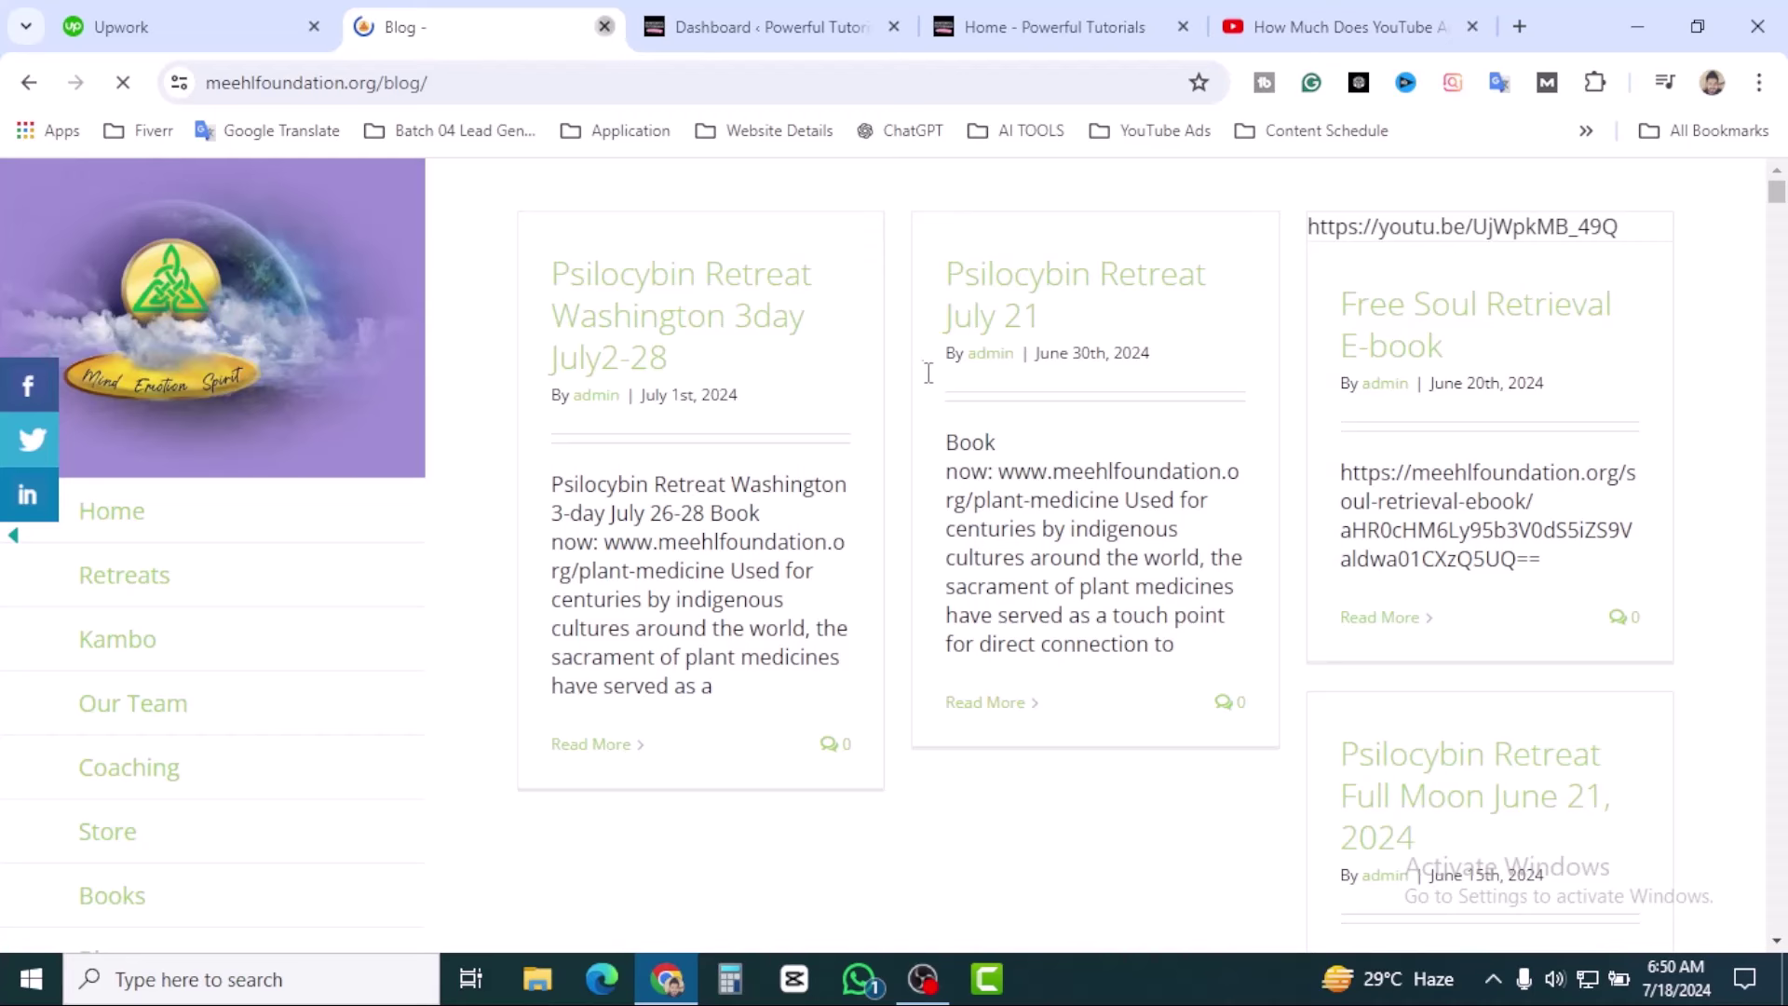
Close the client's blog and open the blog page of the Powerful Tutorials site.
key(ctrl+w)
click(779, 21)
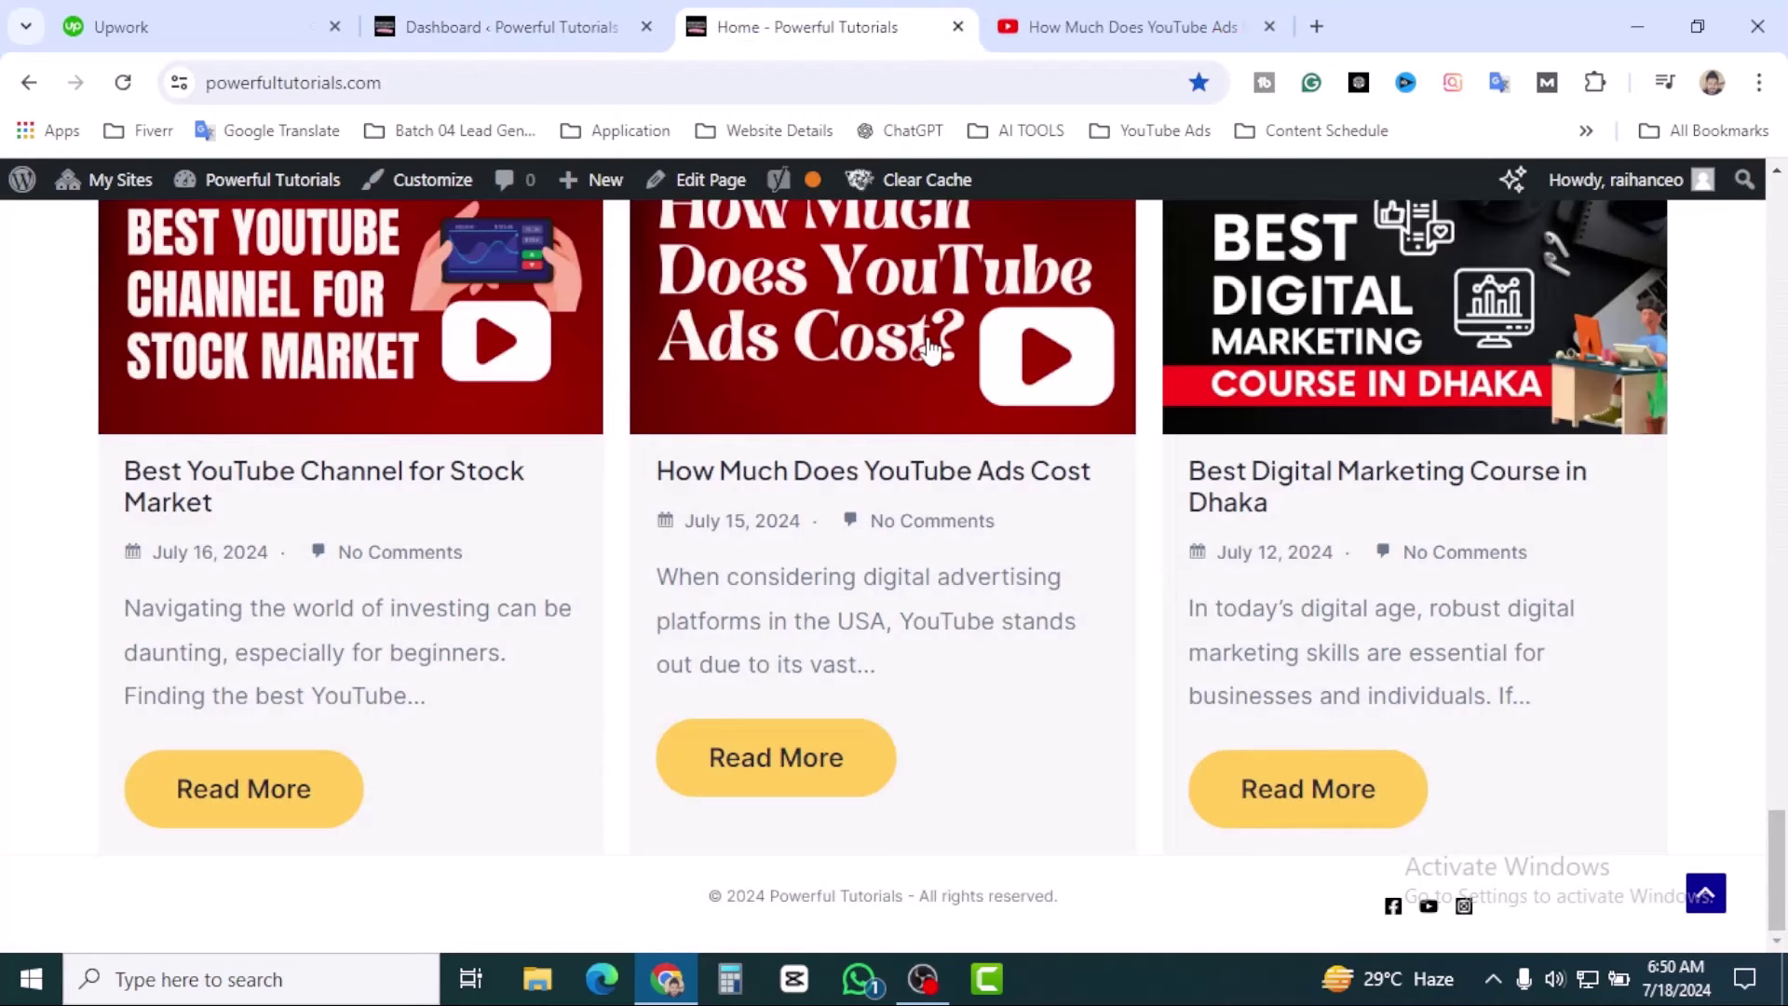
scroll(1145, 531, up, 15)
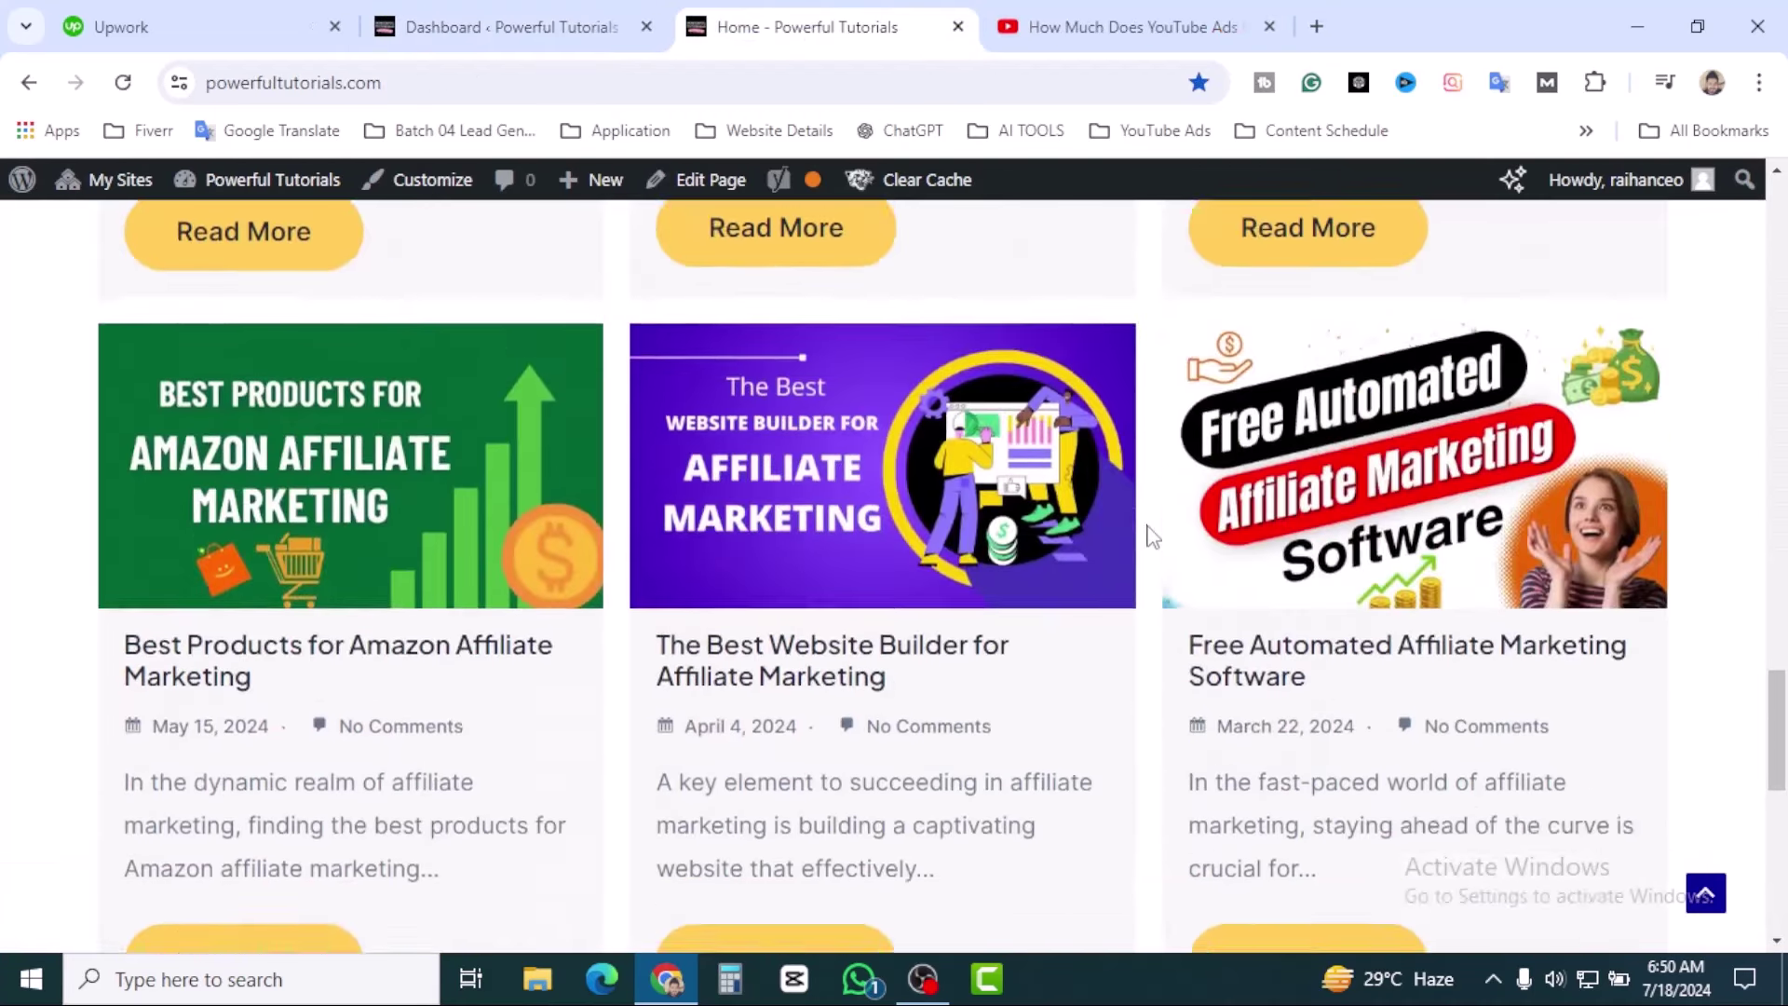
scroll(1151, 531, up, 10)
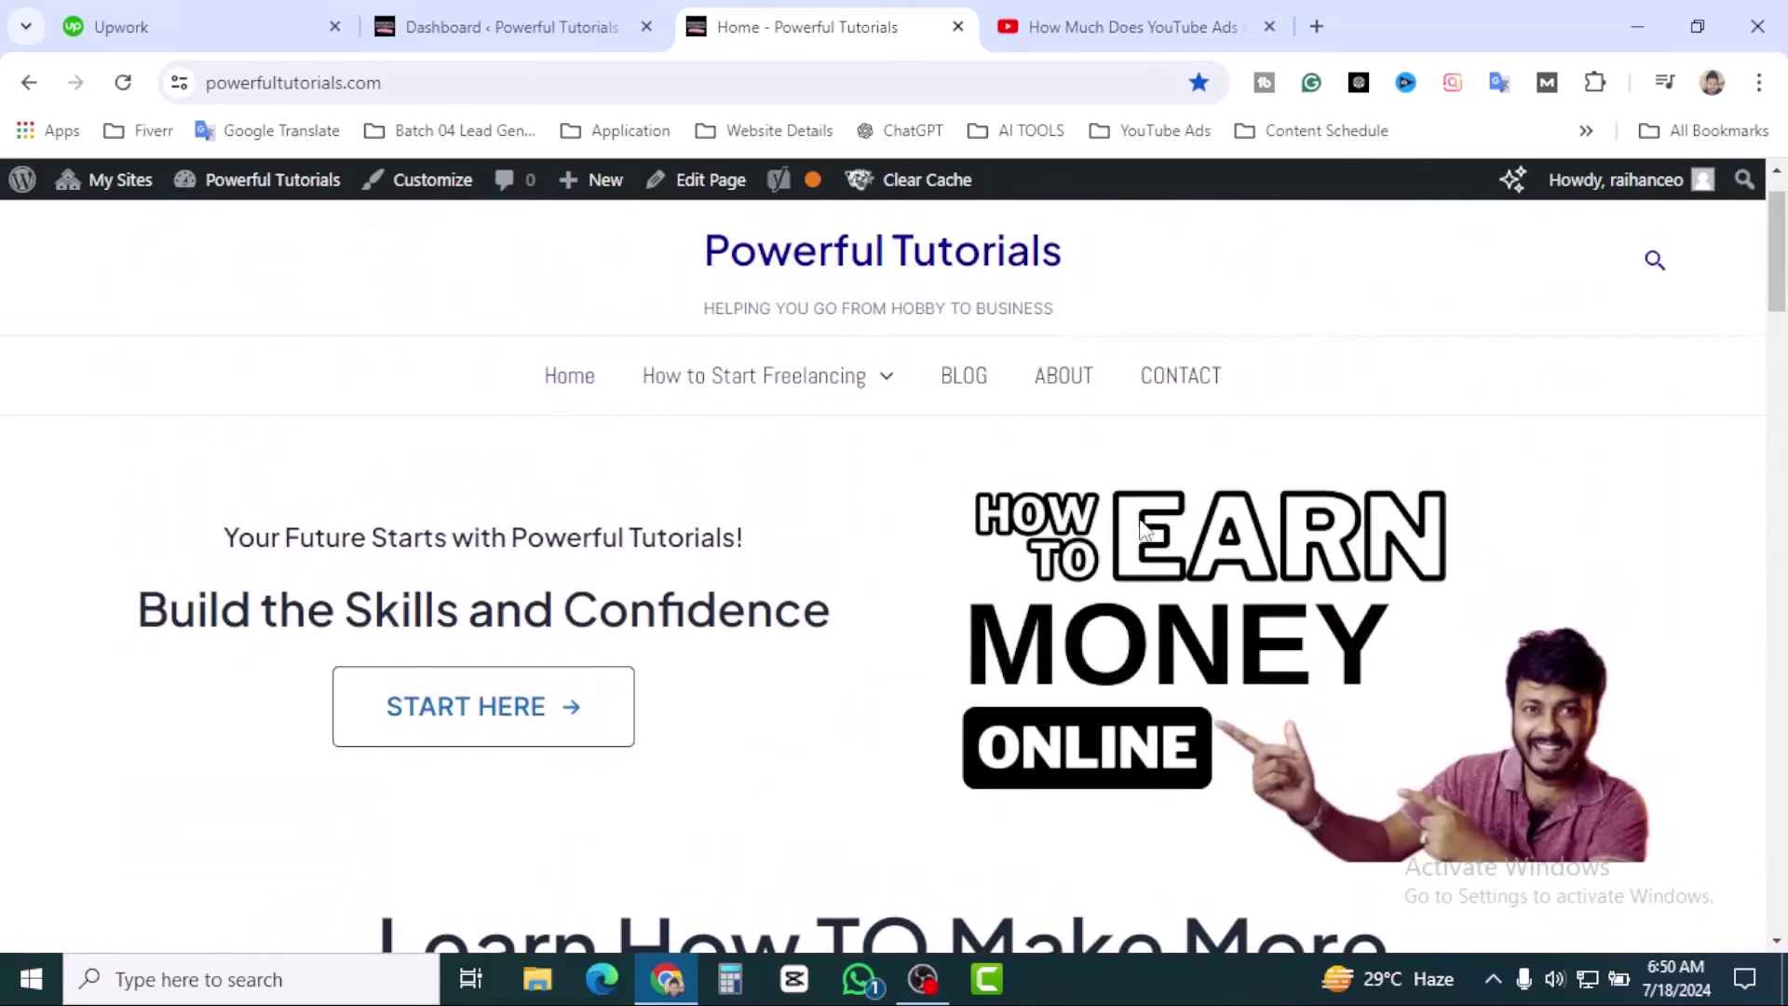
click(983, 391)
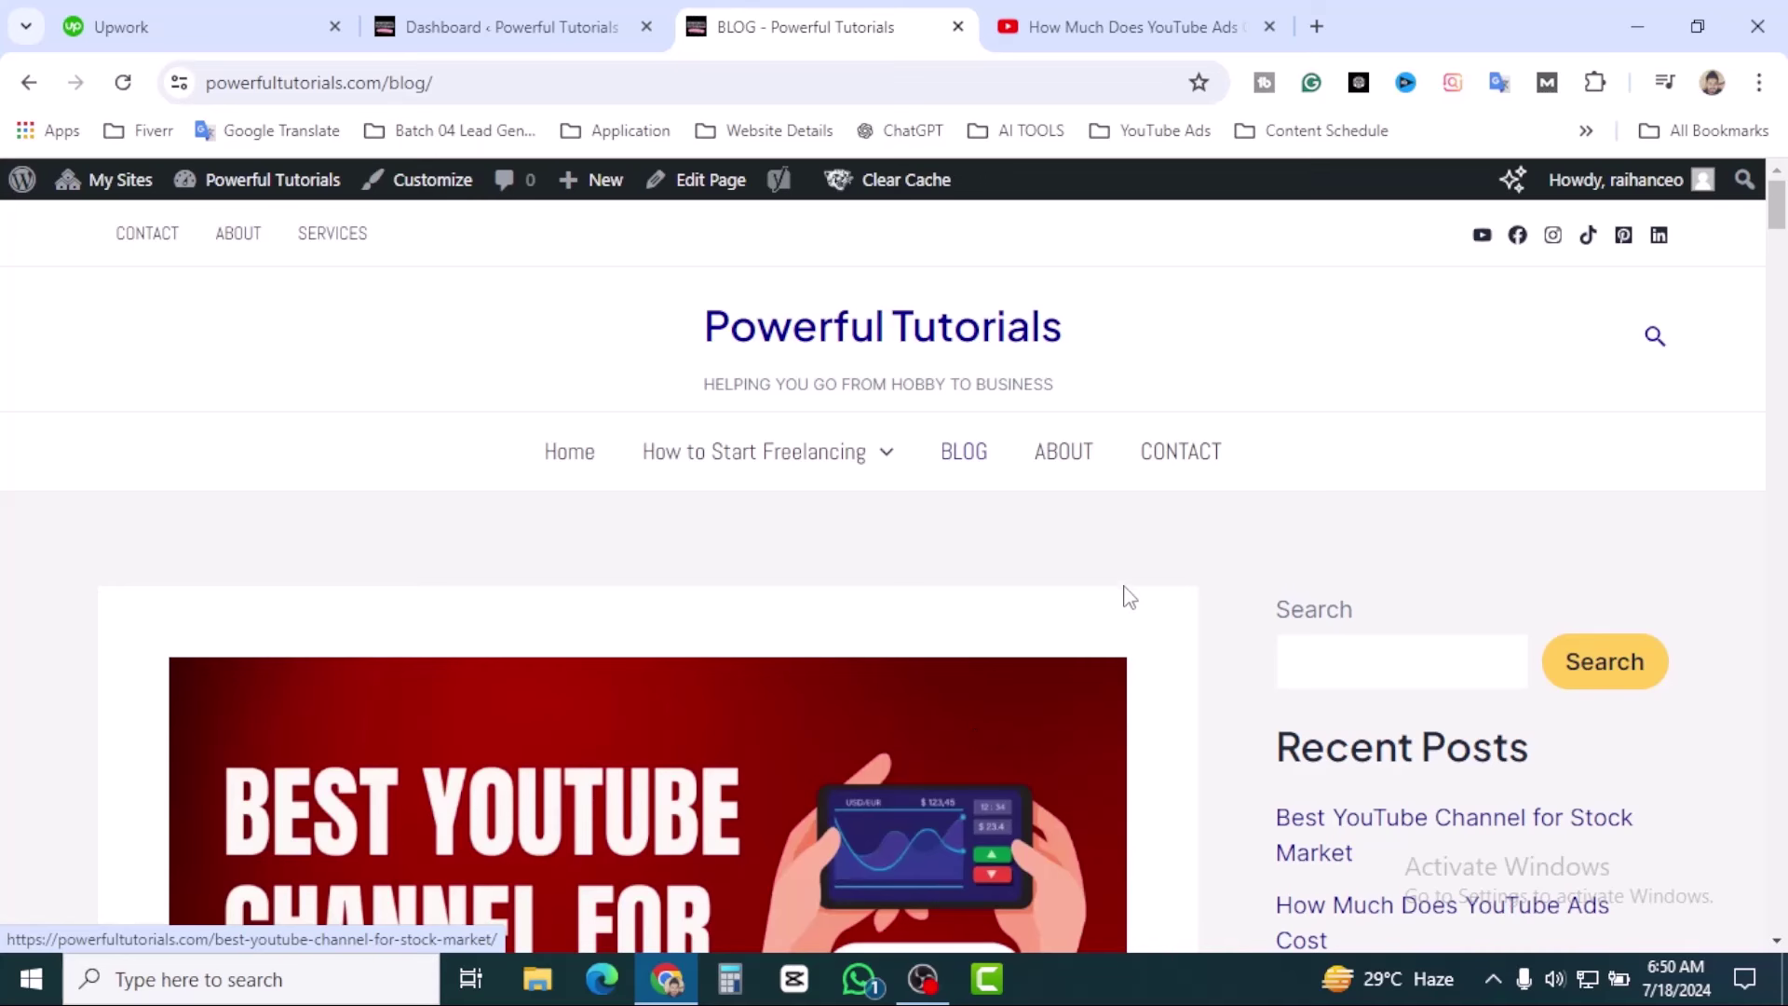
Find the "How Much Does YouTube Ads Cost" article in the Powerful Tutorials blog listing and open it.
scroll(1154, 679, down, 8)
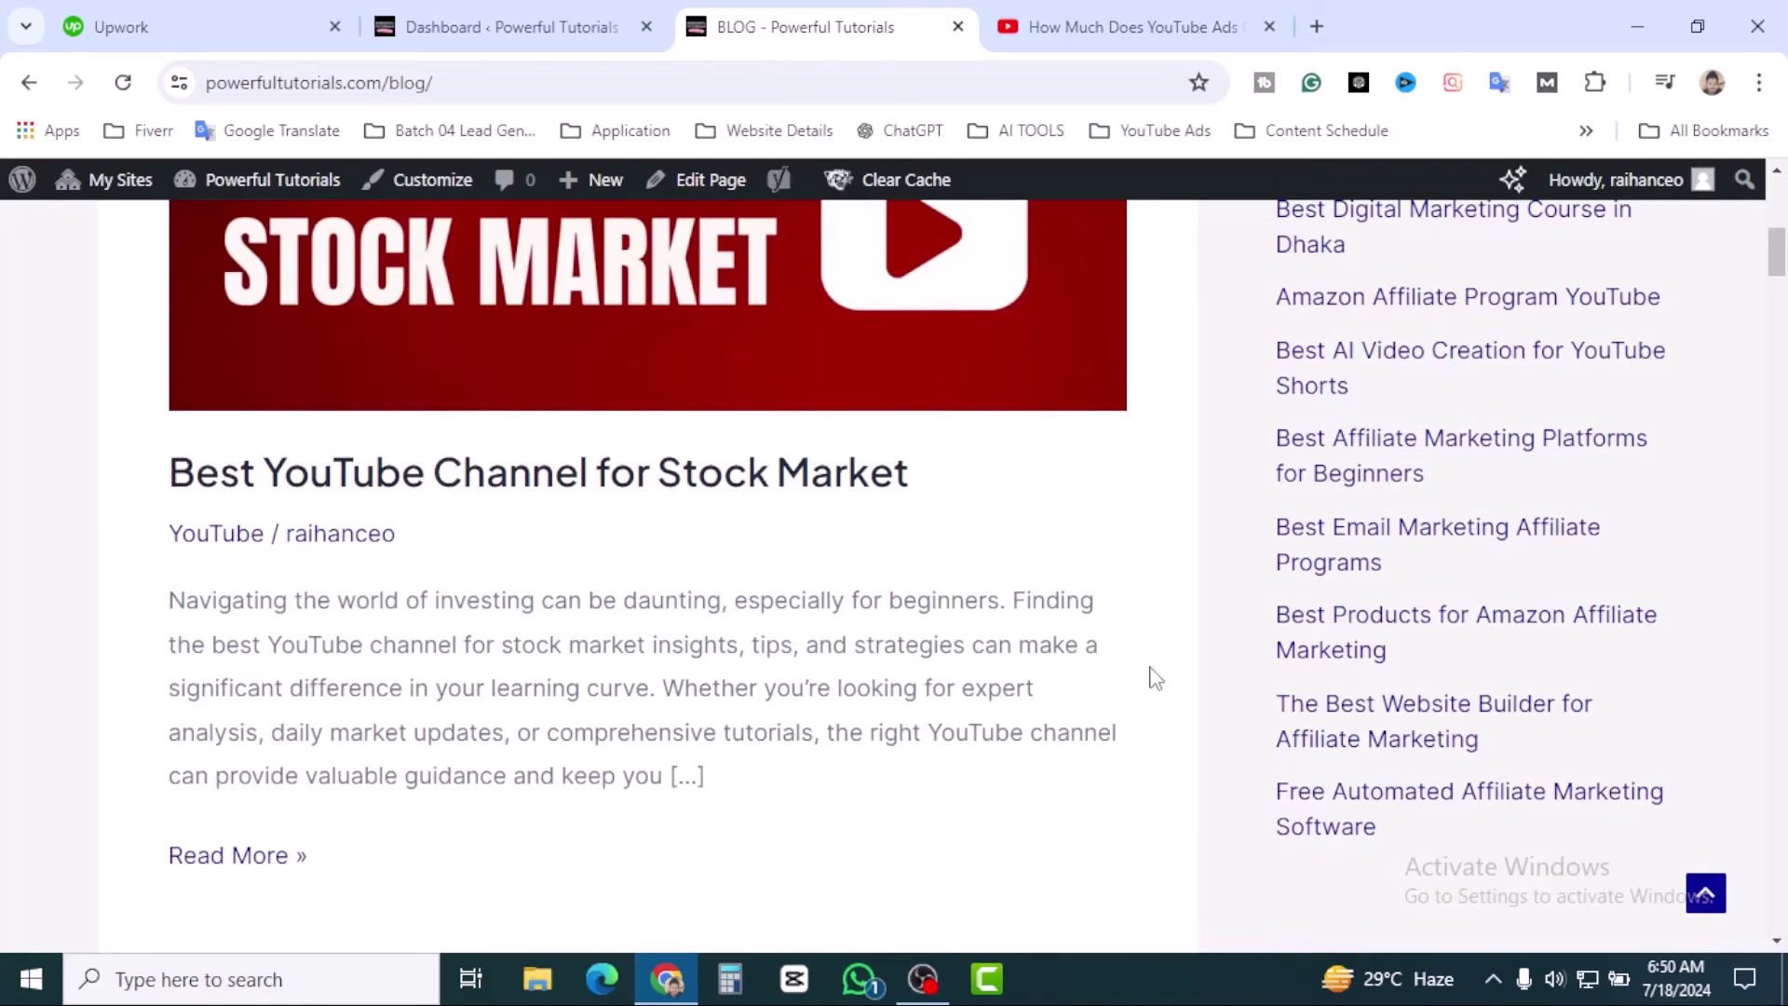
scroll(1155, 679, down, 6)
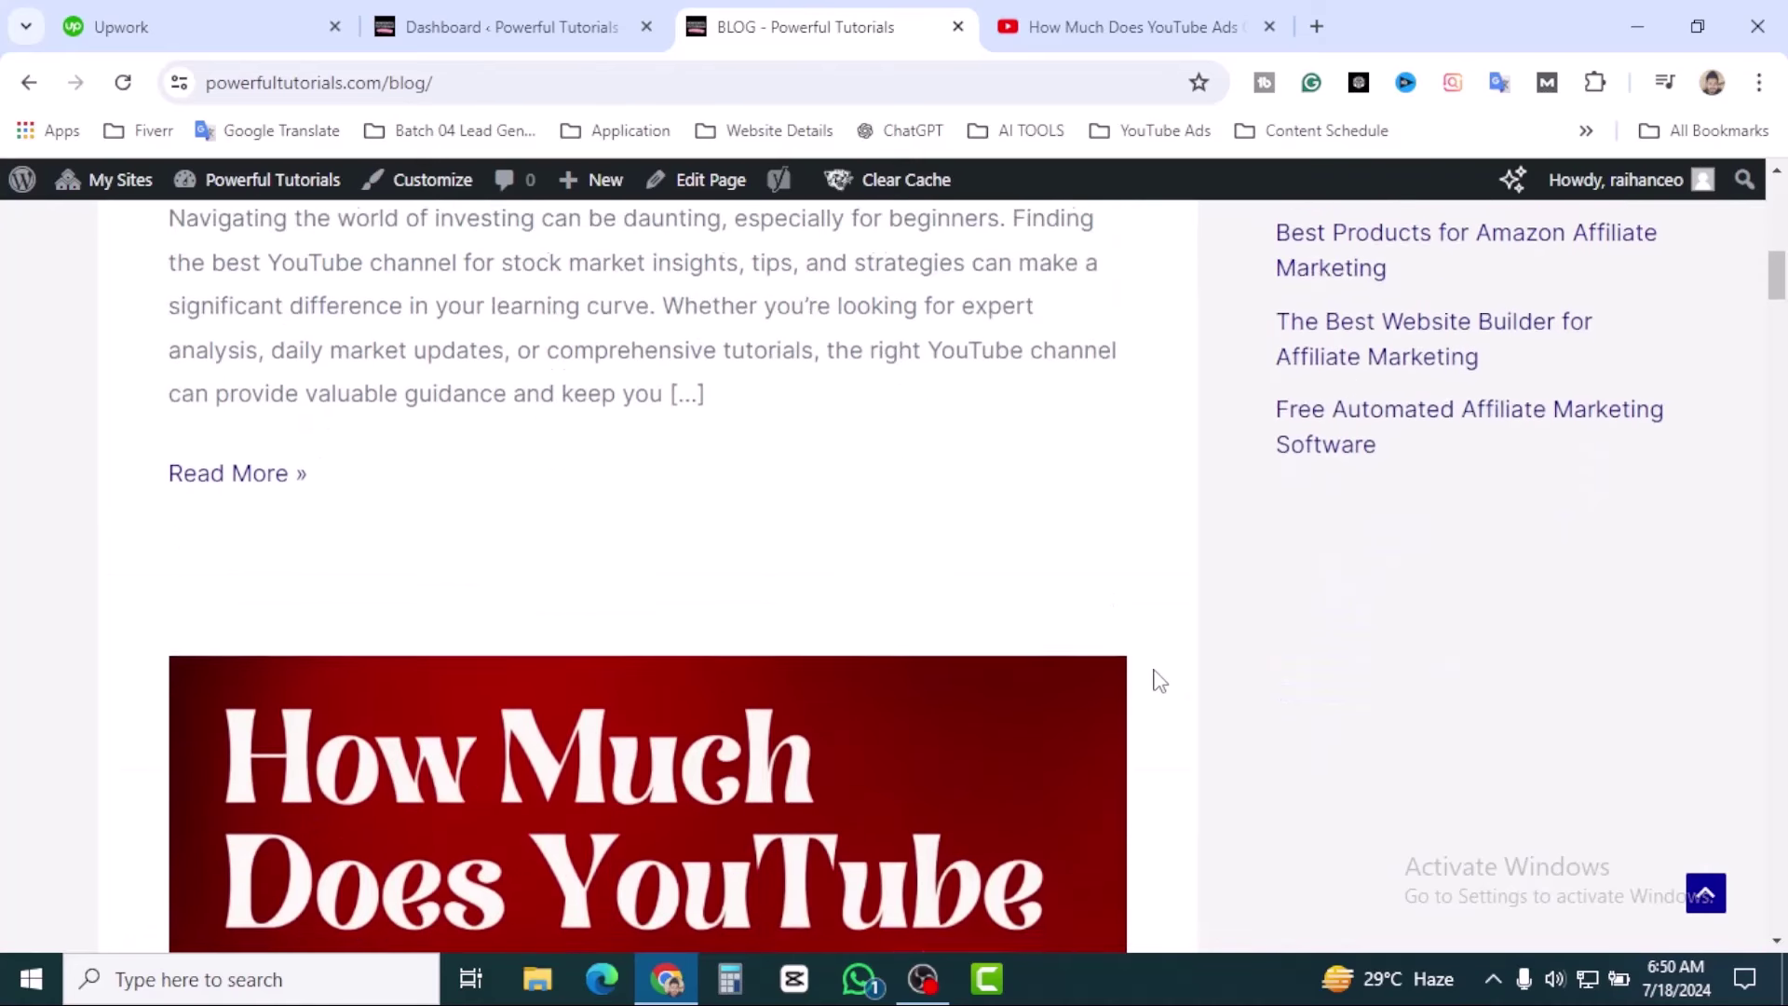
scroll(801, 708, up, 3)
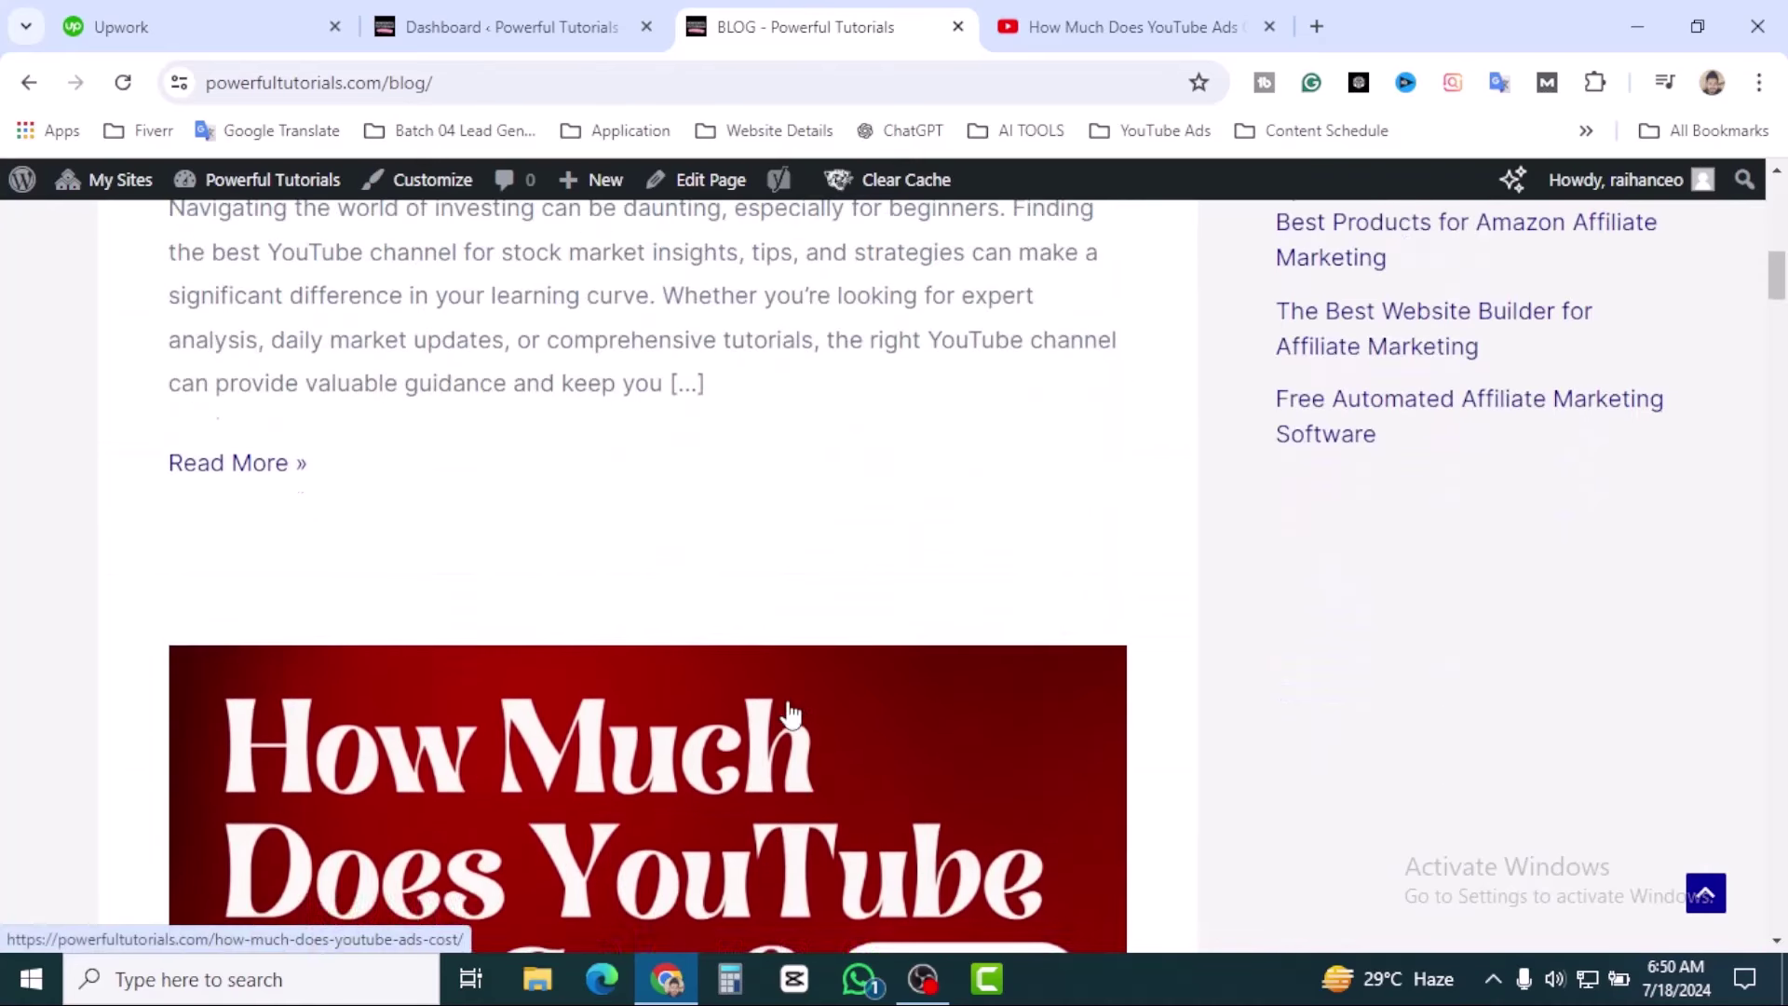
scroll(786, 715, down, 2)
scroll(787, 715, down, 4)
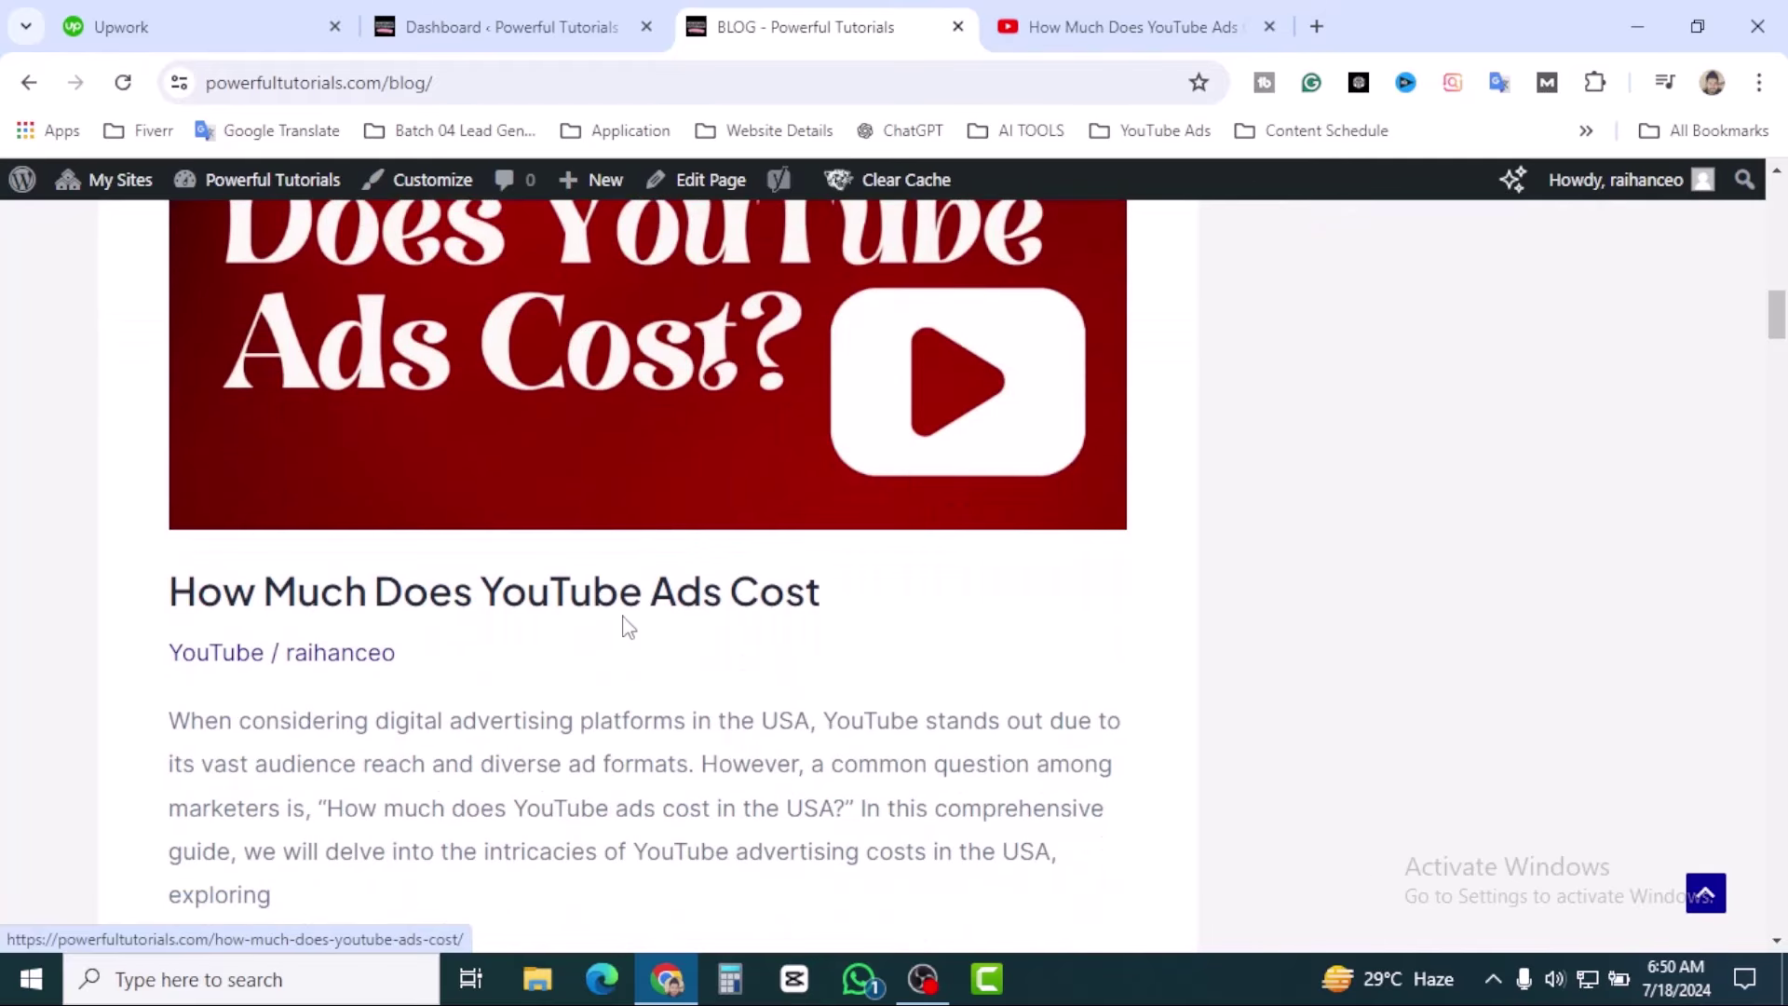
click(599, 614)
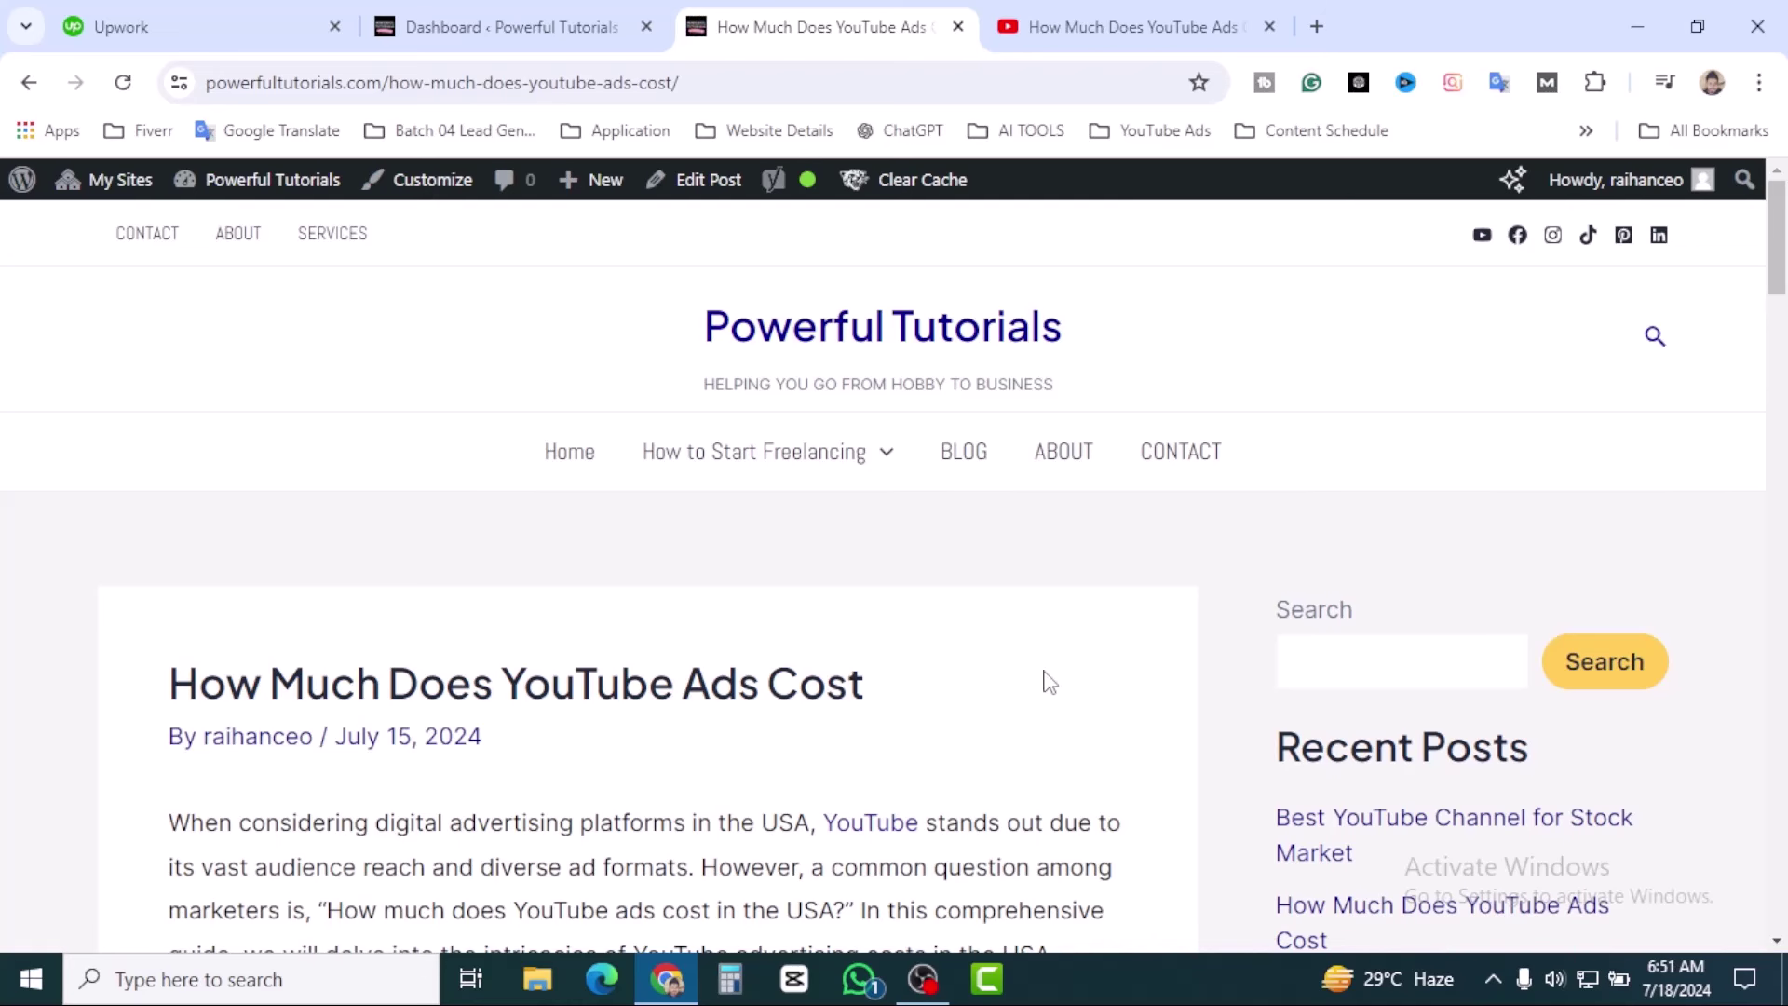
Read through the whole "How Much Does YouTube Ads Cost" article to check its content for an embedded video.
scroll(1041, 681, down, 3)
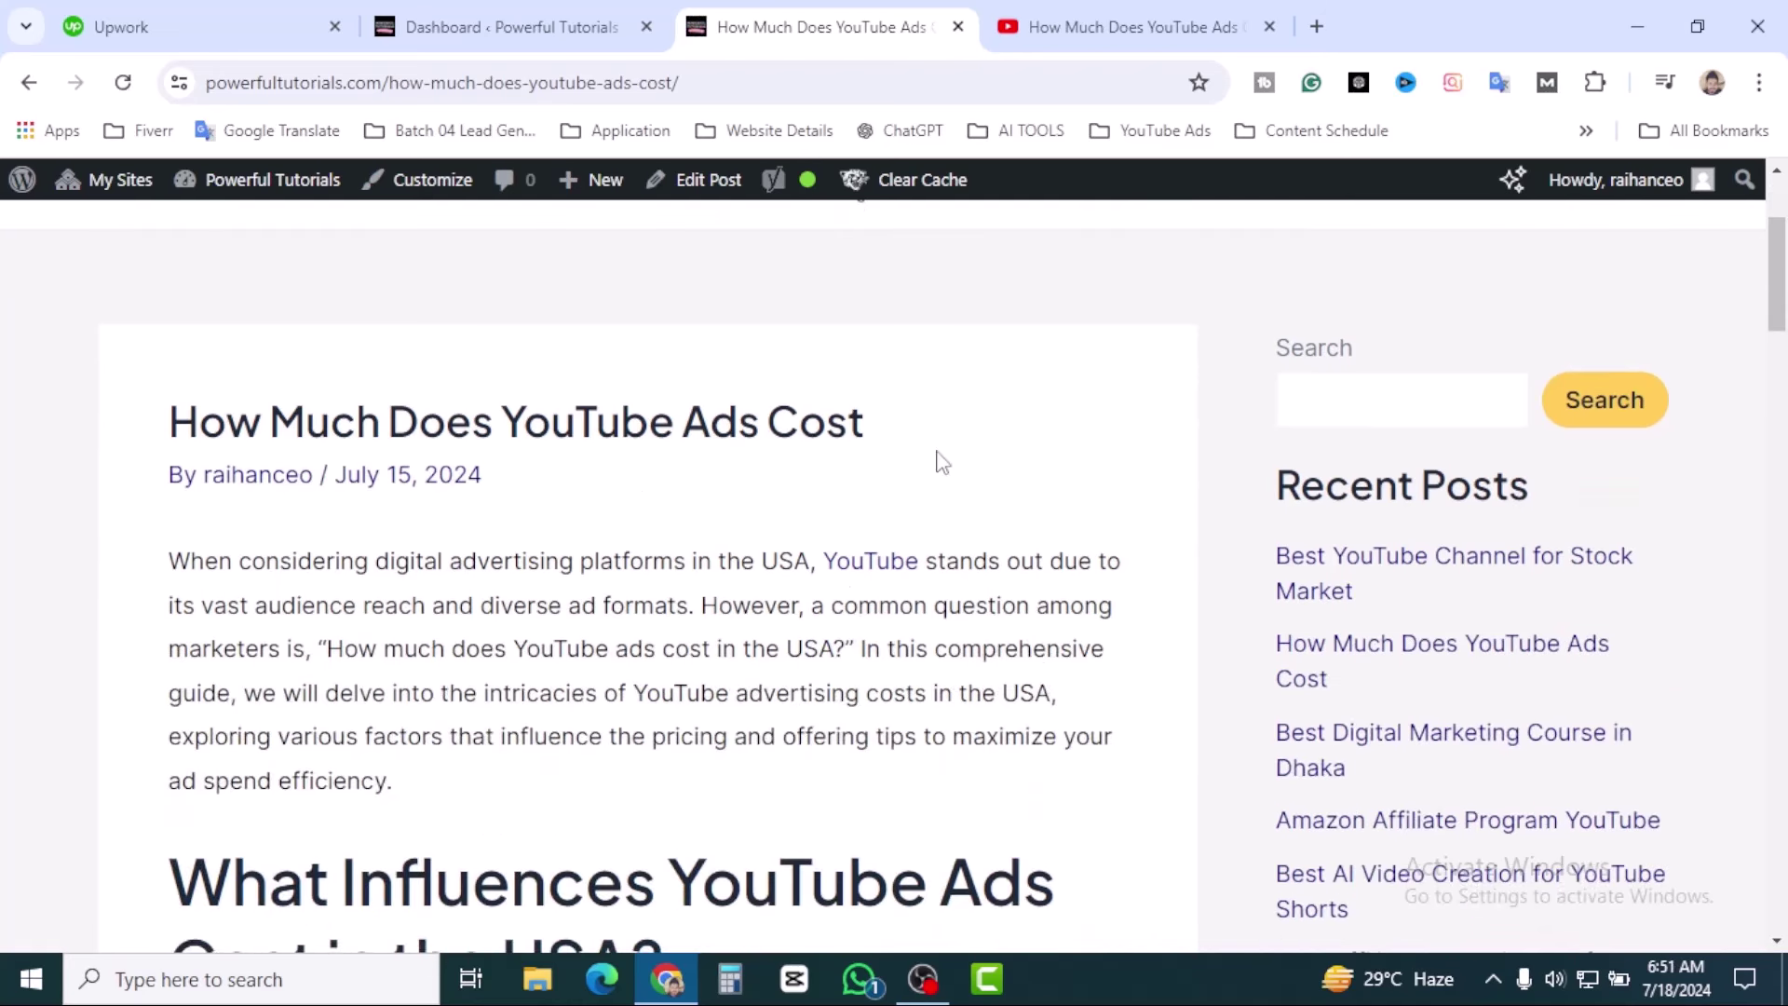
scroll(1108, 643, down, 4)
scroll(1117, 641, down, 1)
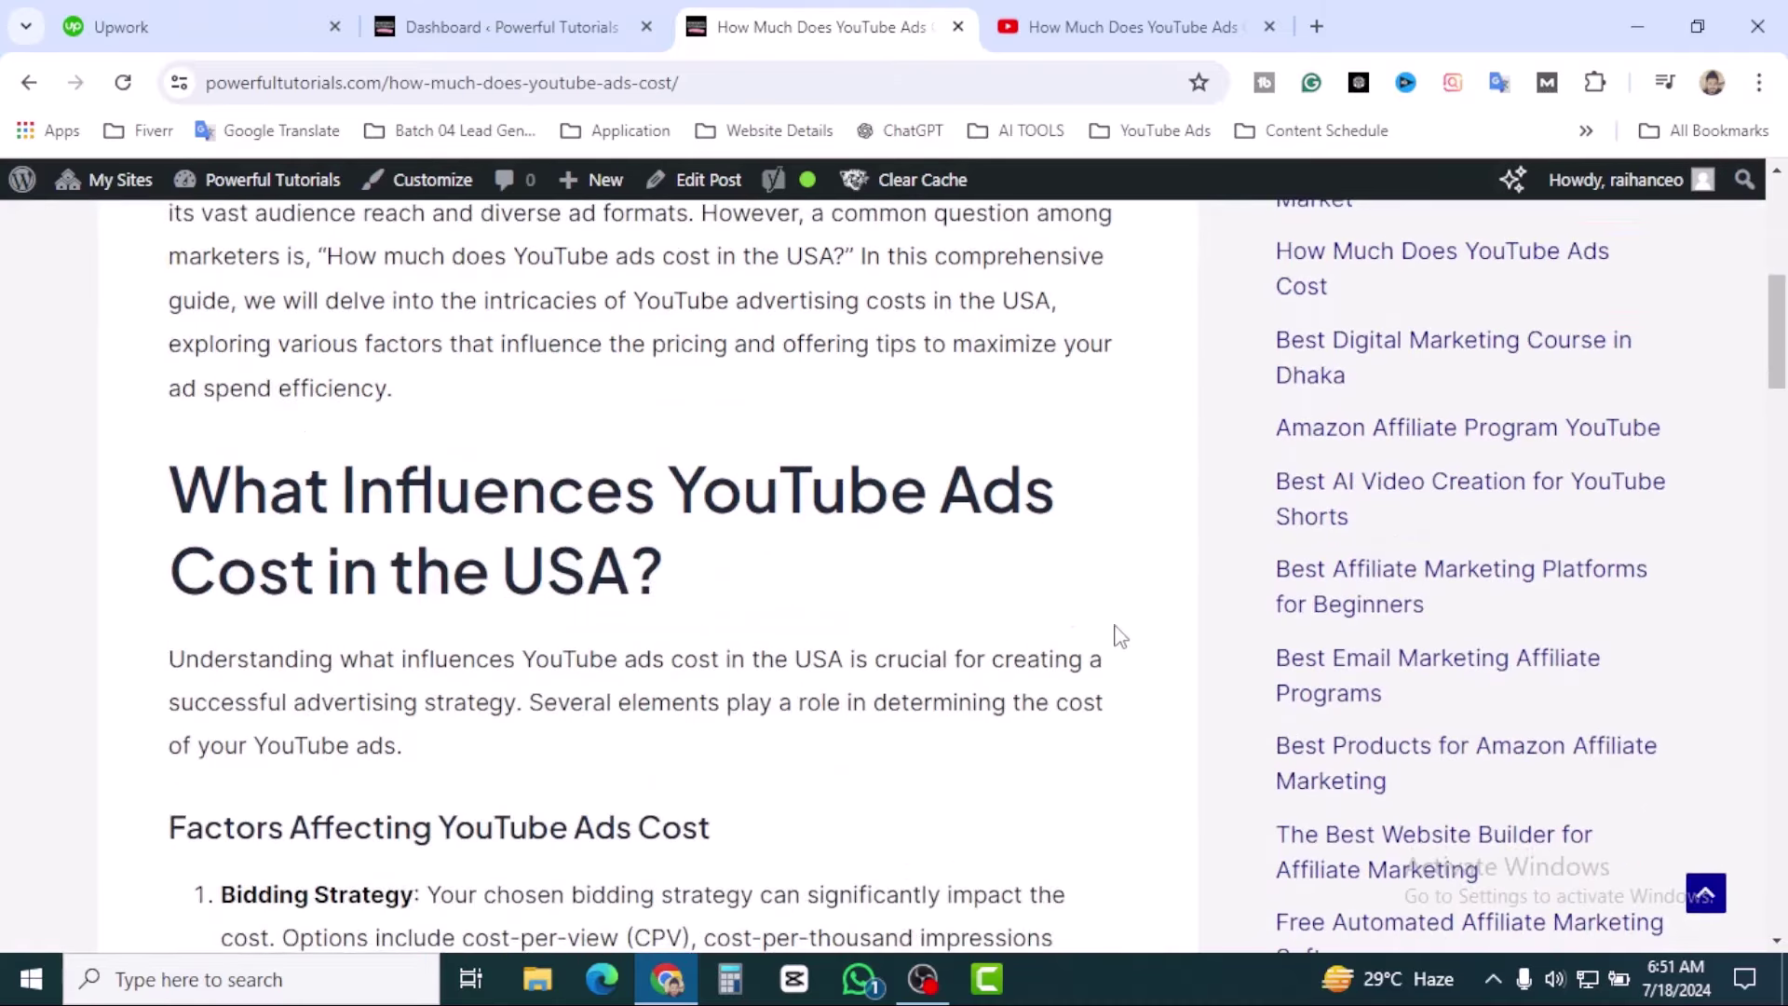
scroll(1118, 636, down, 9)
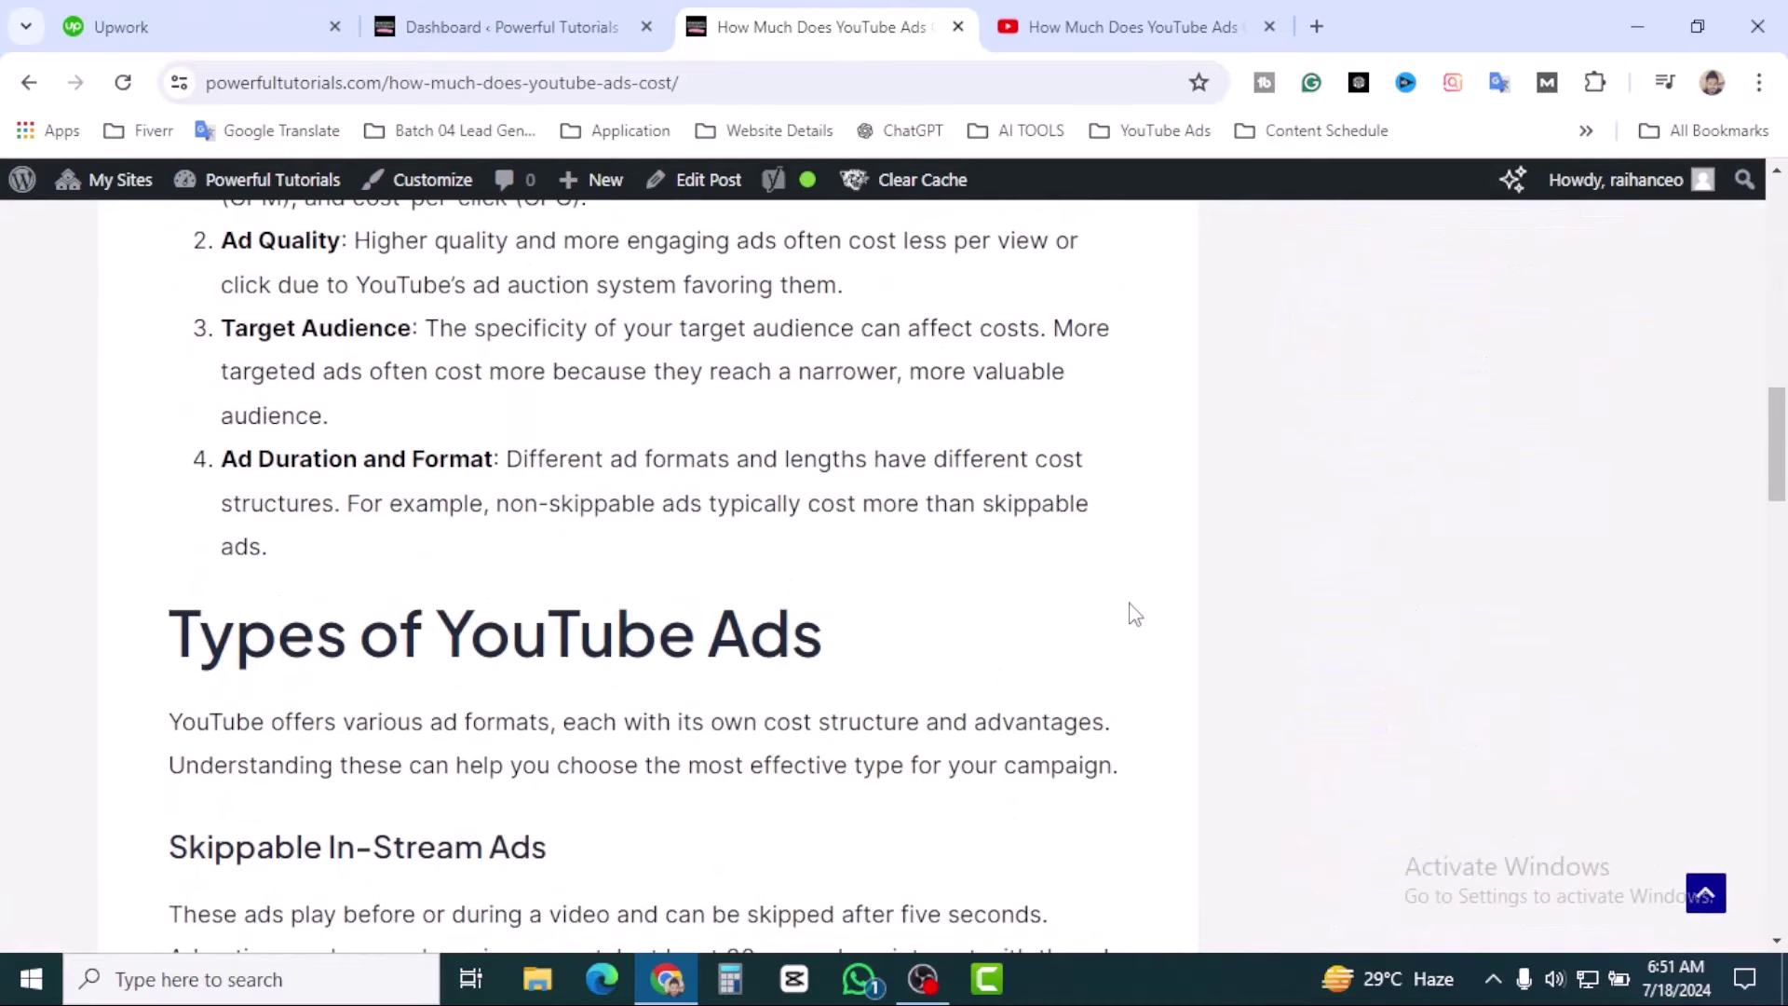
scroll(1132, 615, up, 1)
scroll(1130, 616, down, 20)
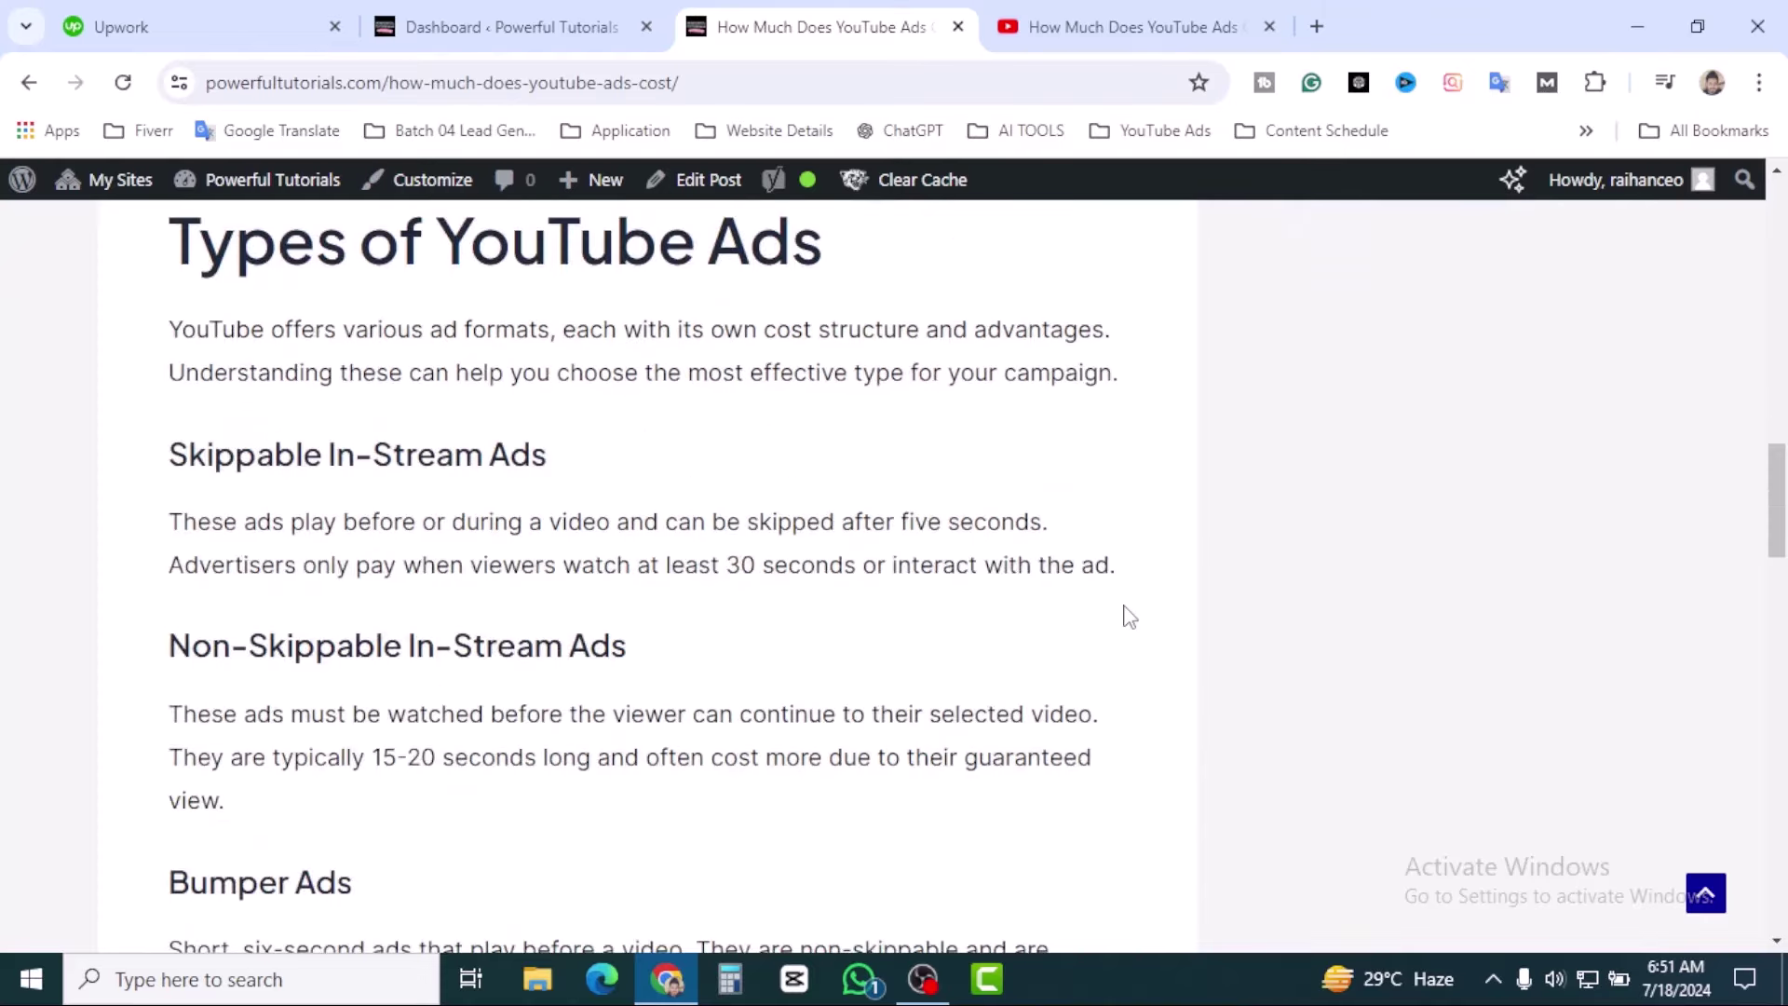
scroll(1129, 616, down, 4)
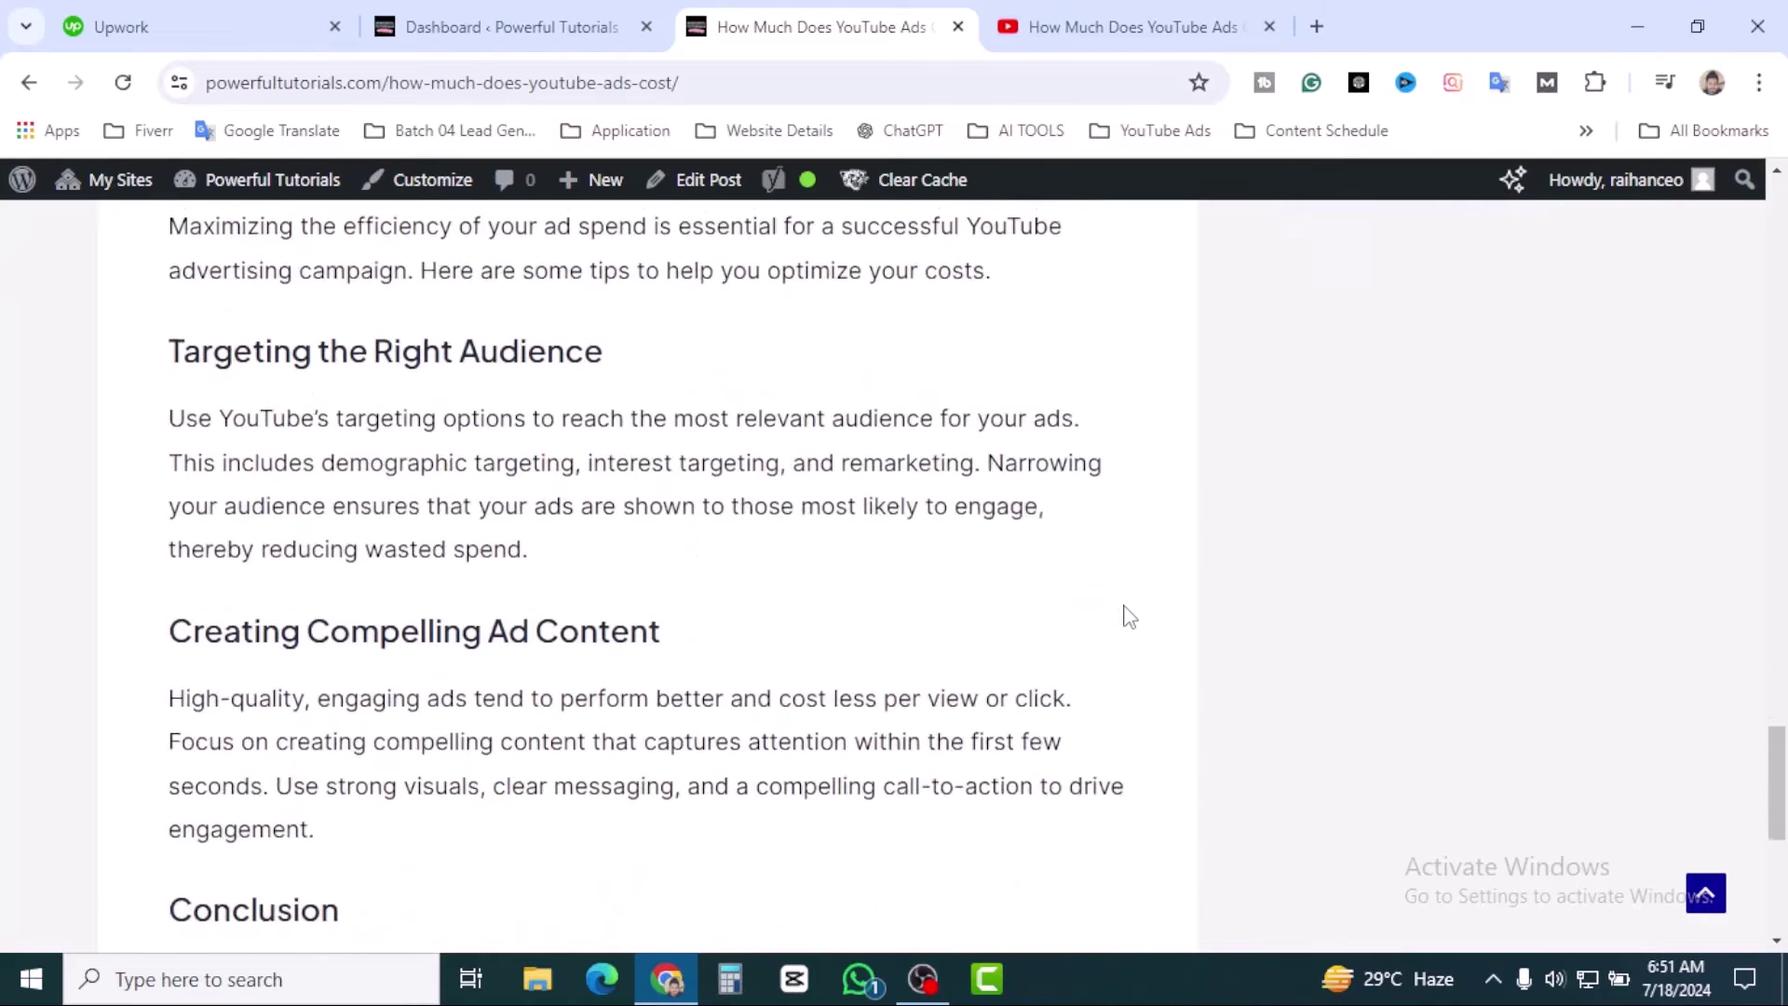
scroll(1129, 617, down, 5)
scroll(1130, 616, up, 20)
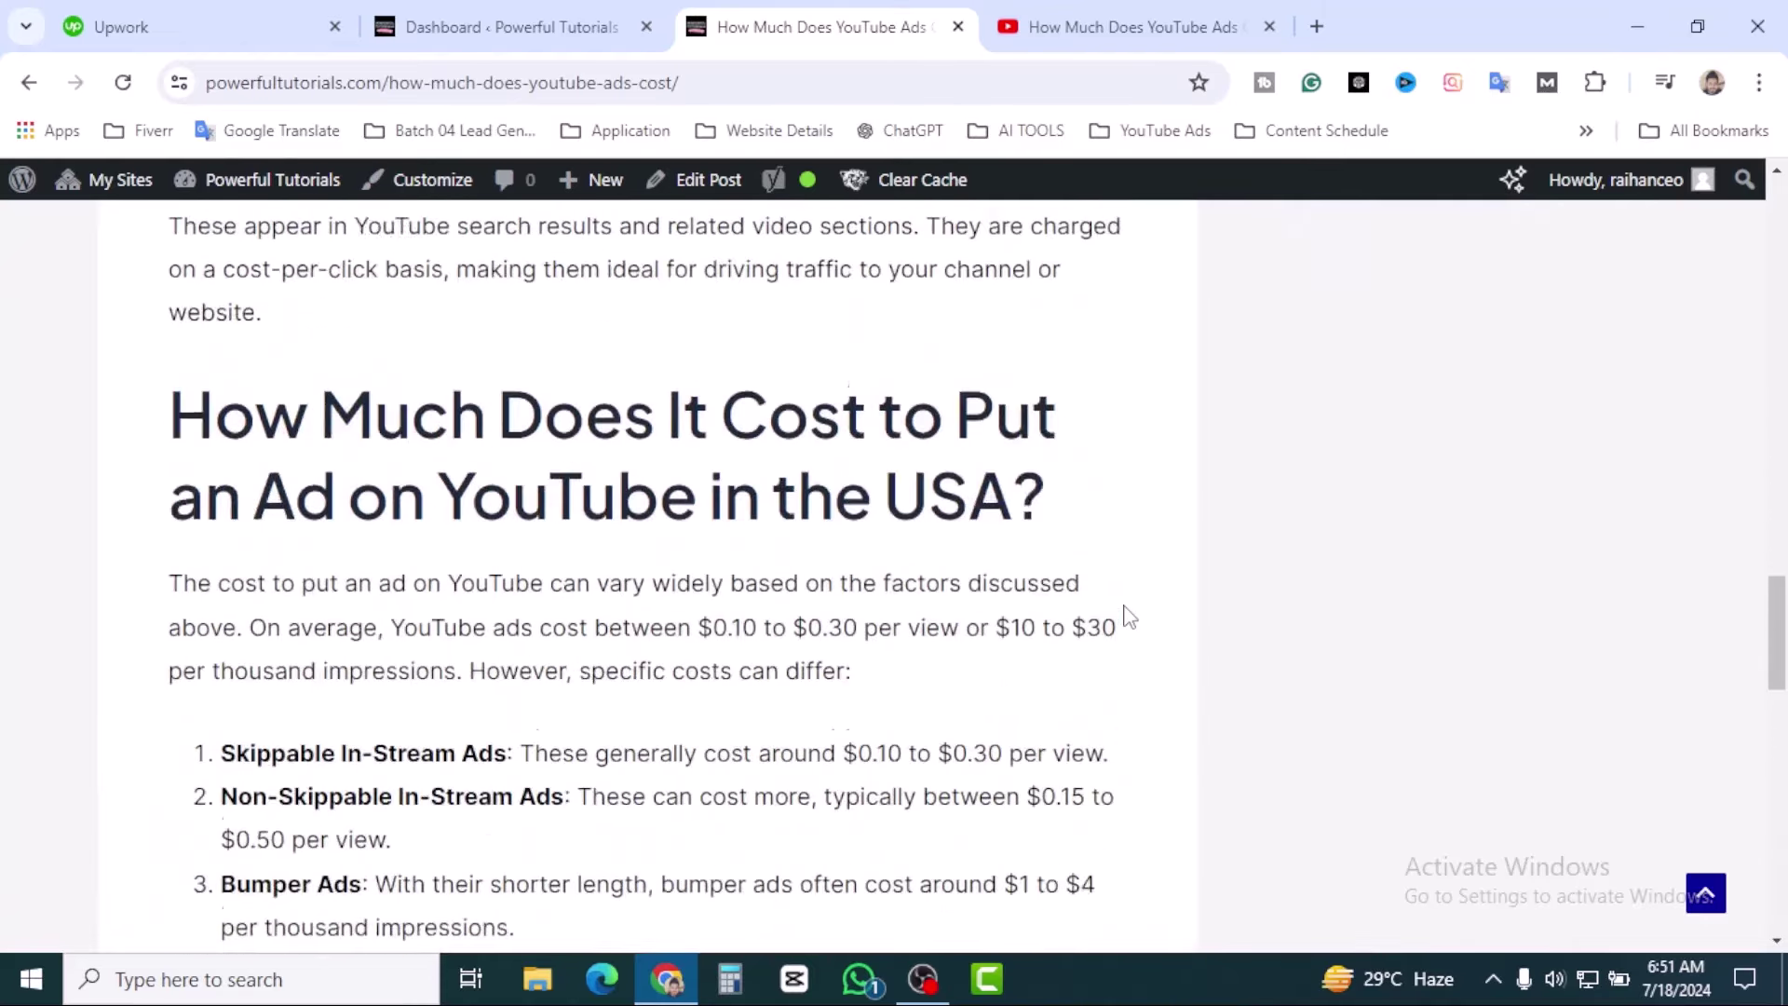
scroll(1129, 616, up, 3)
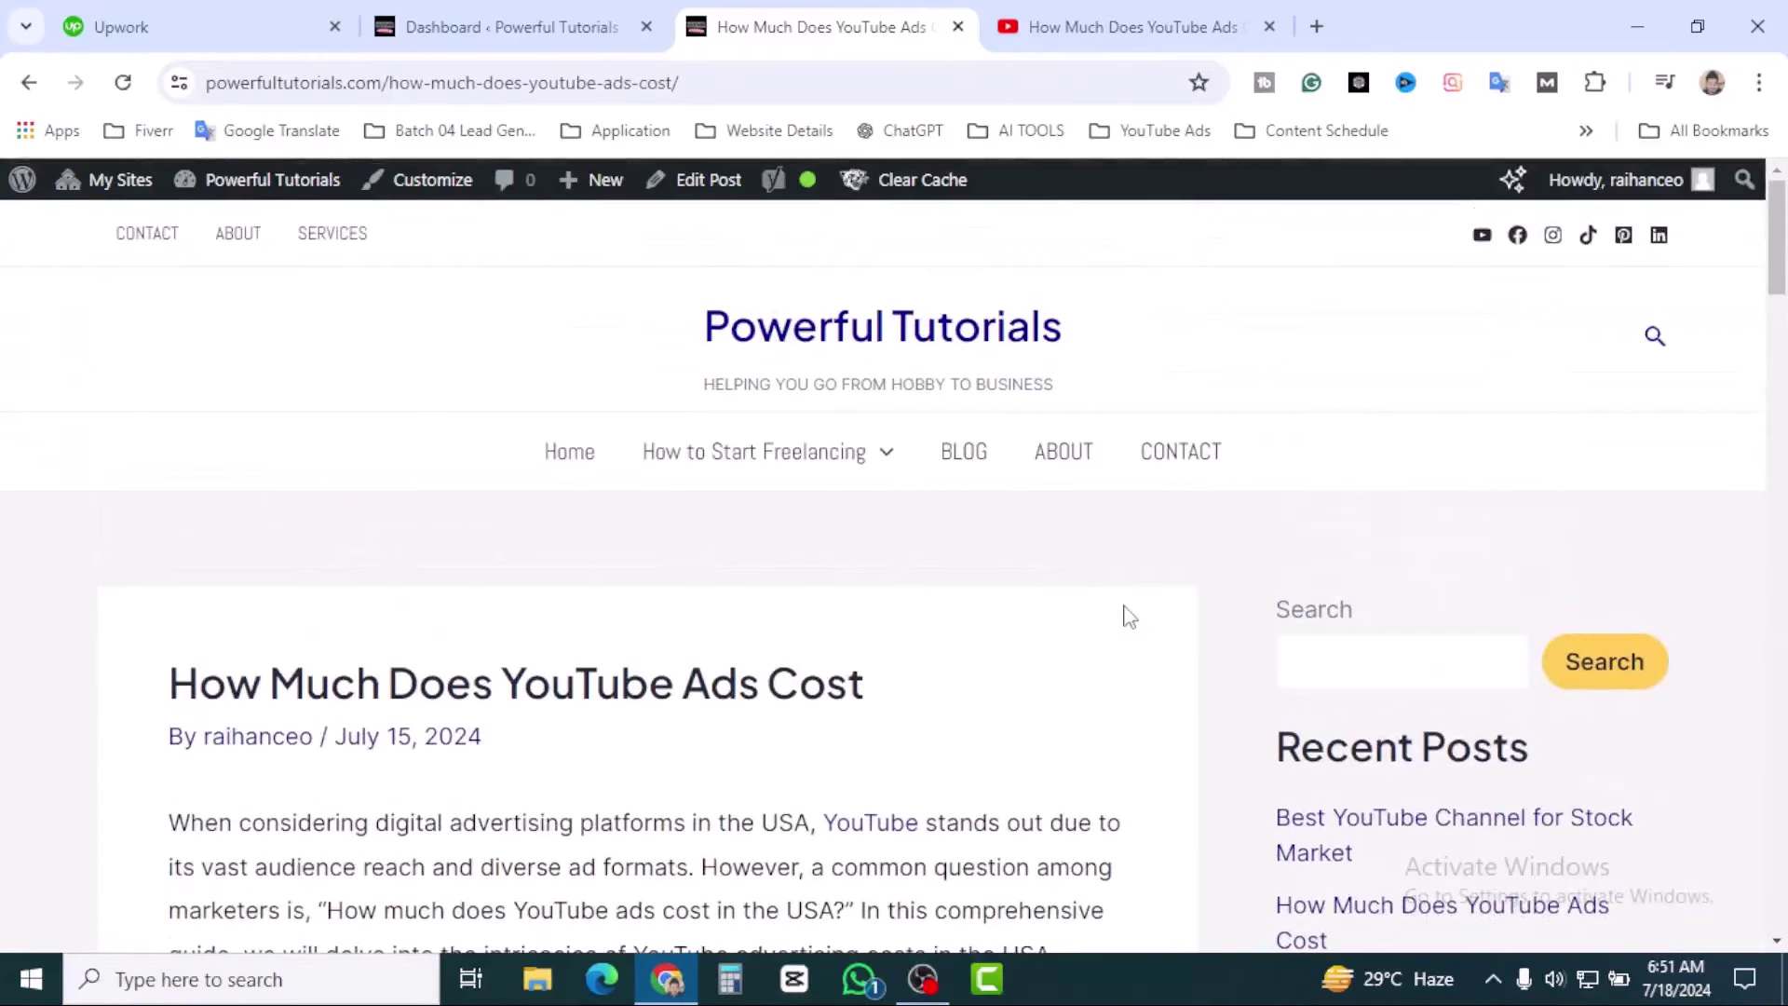
Switch back to the Upwork job post and highlight the client's blog address in the description.
click(220, 21)
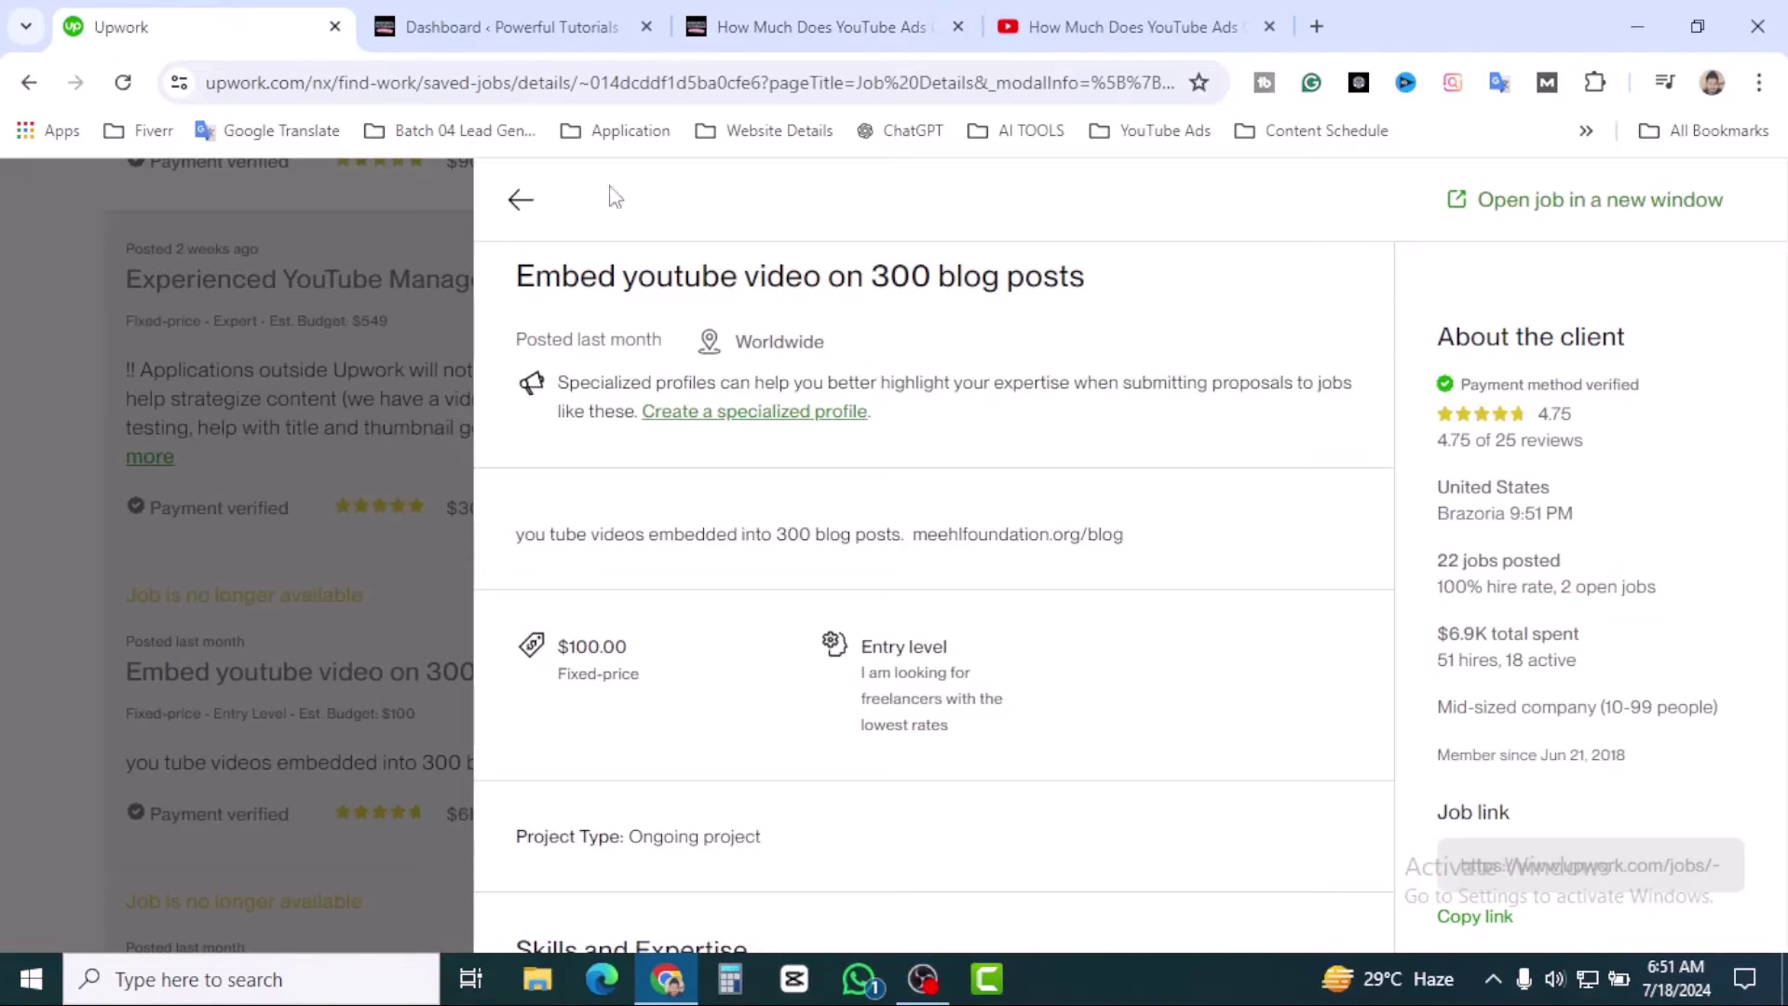
drag(1130, 544, 913, 535)
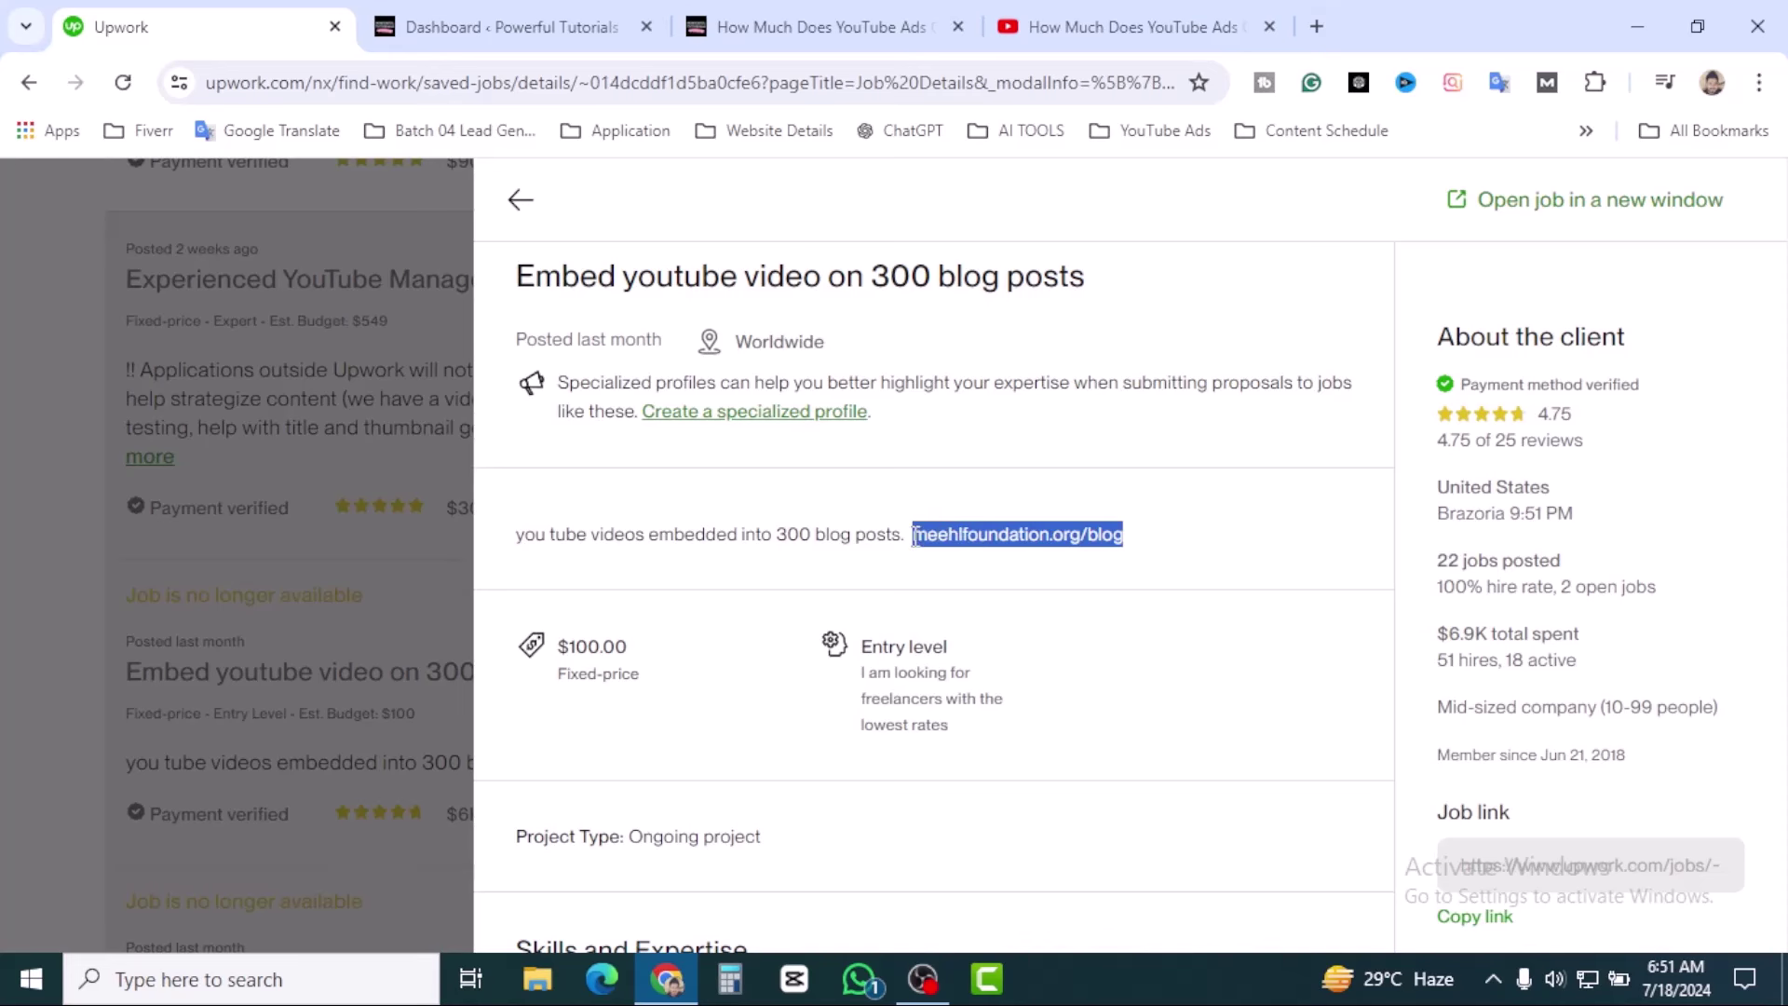
click(1061, 536)
Return to the "How Much Does YouTube Ads Cost" article on Powerful Tutorials and open it for editing in WordPress.
click(866, 21)
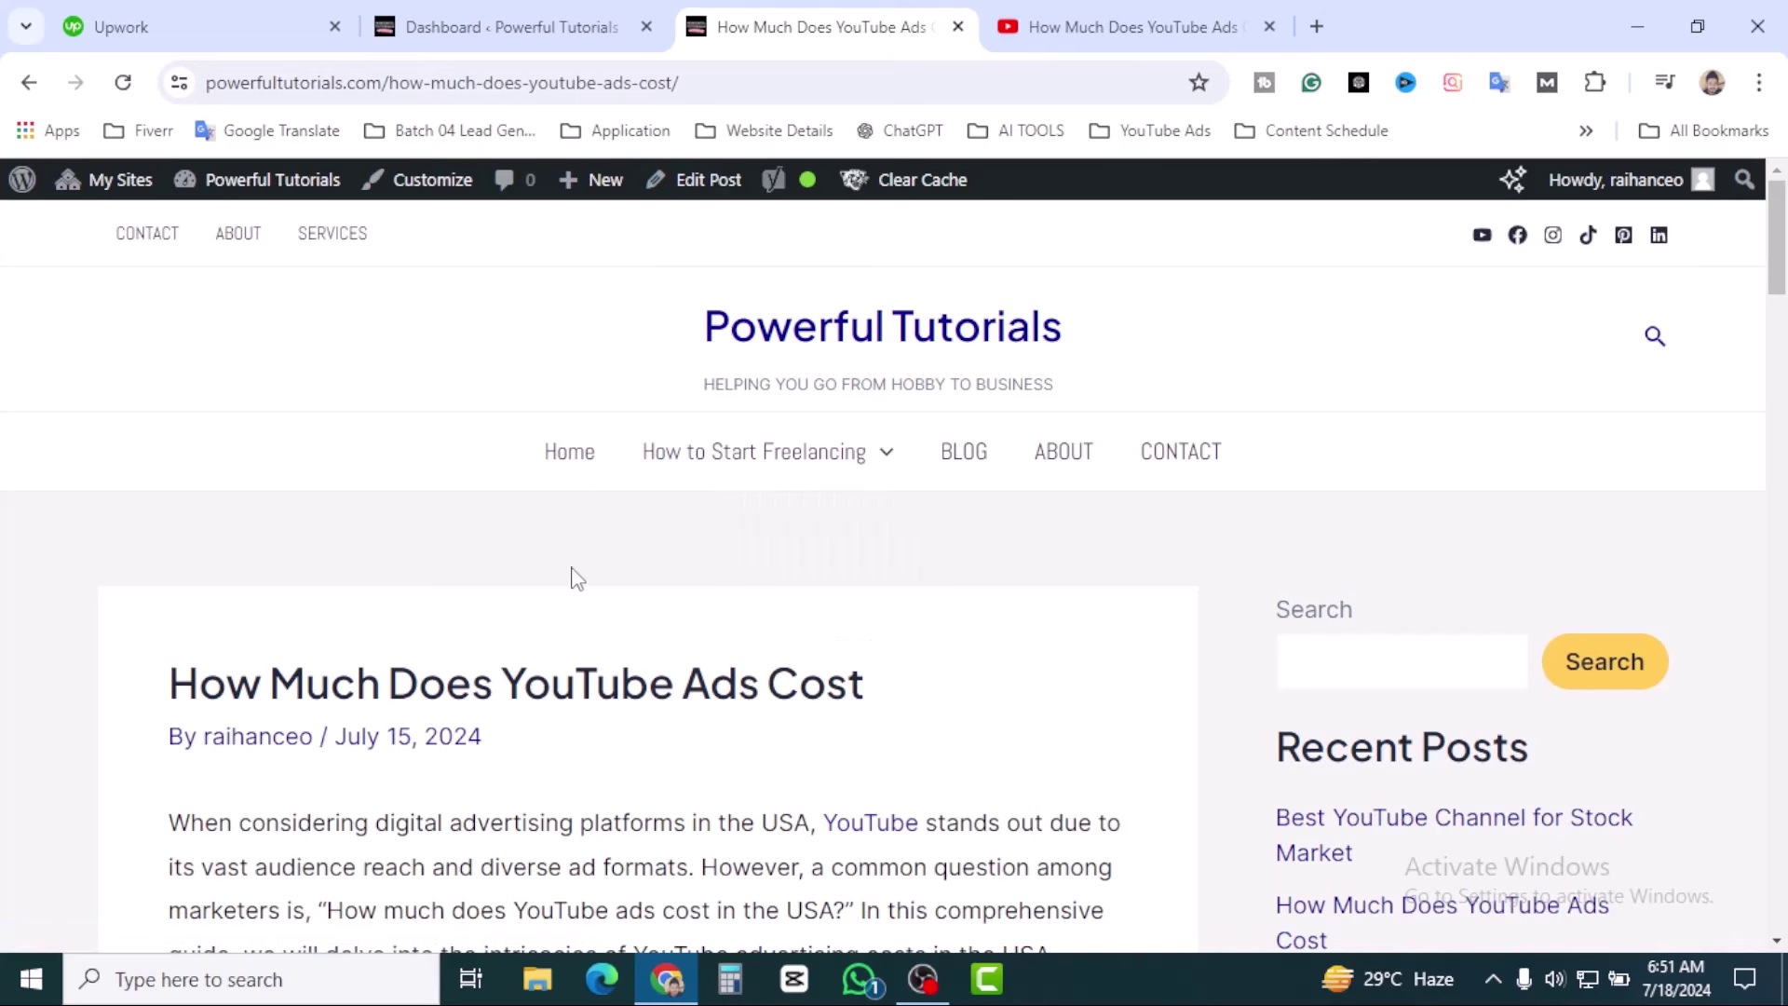
click(717, 183)
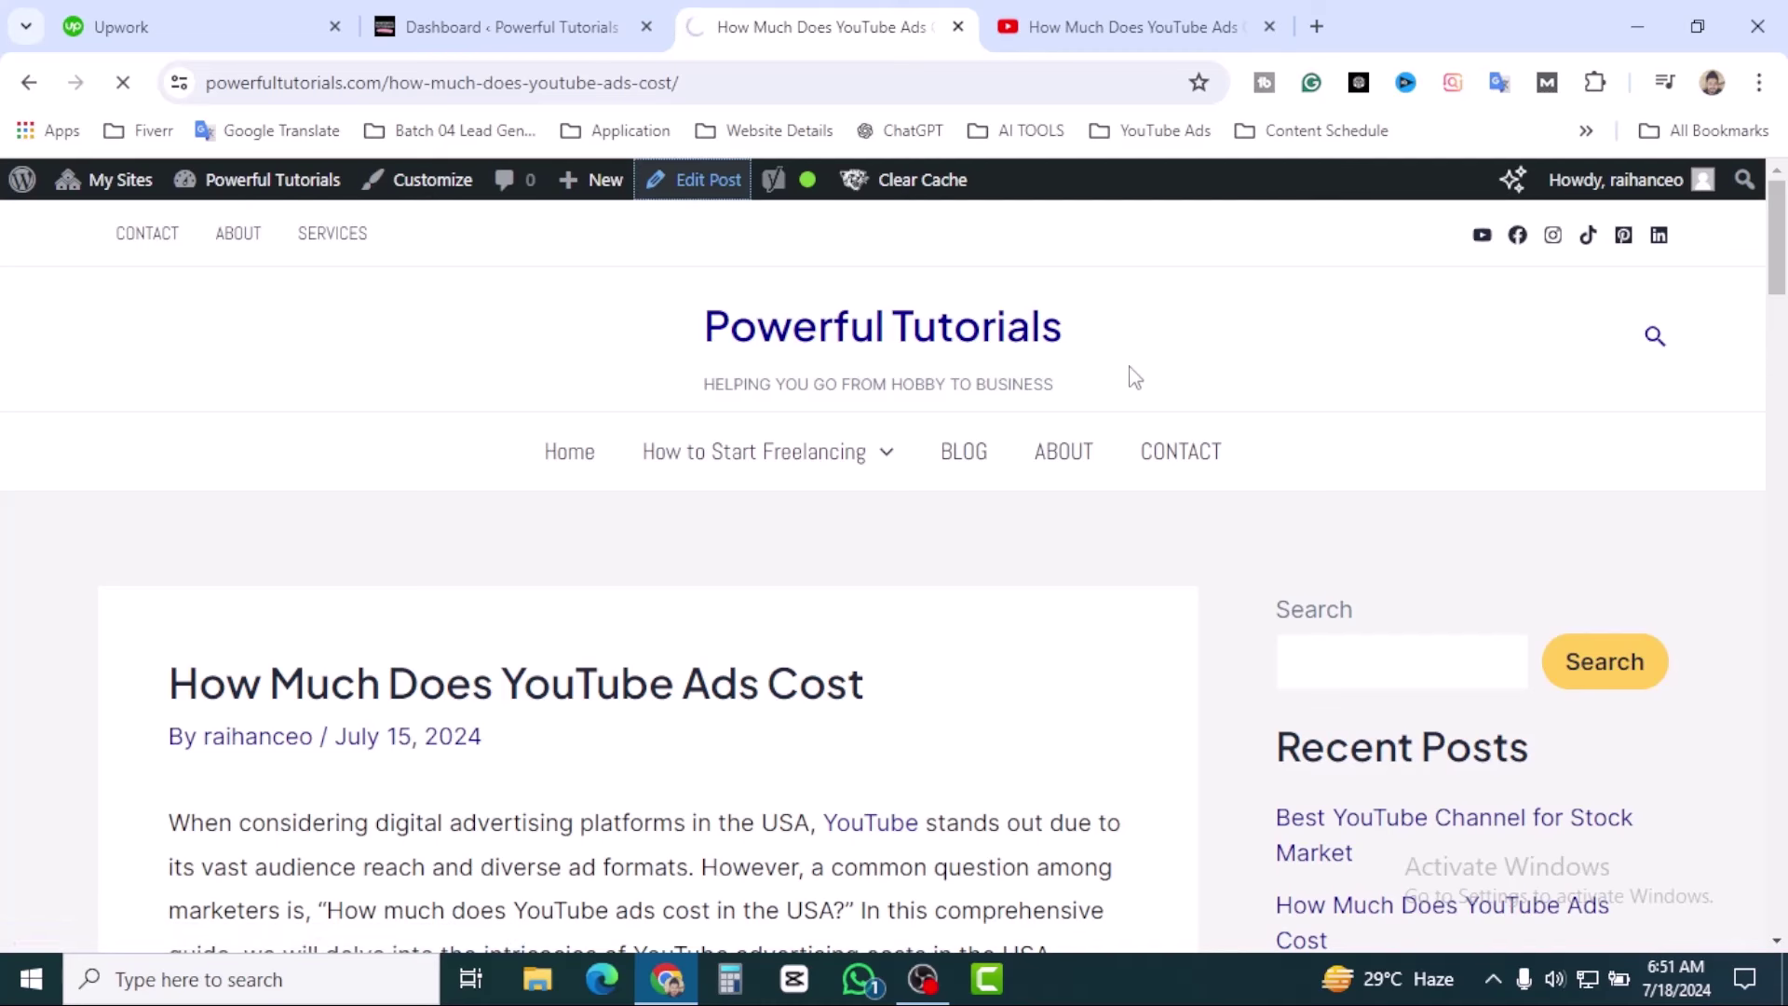
Switch to the Upwork job post and open the client's blog address meehlfoundation.org/blog from the description in a new tab.
click(199, 17)
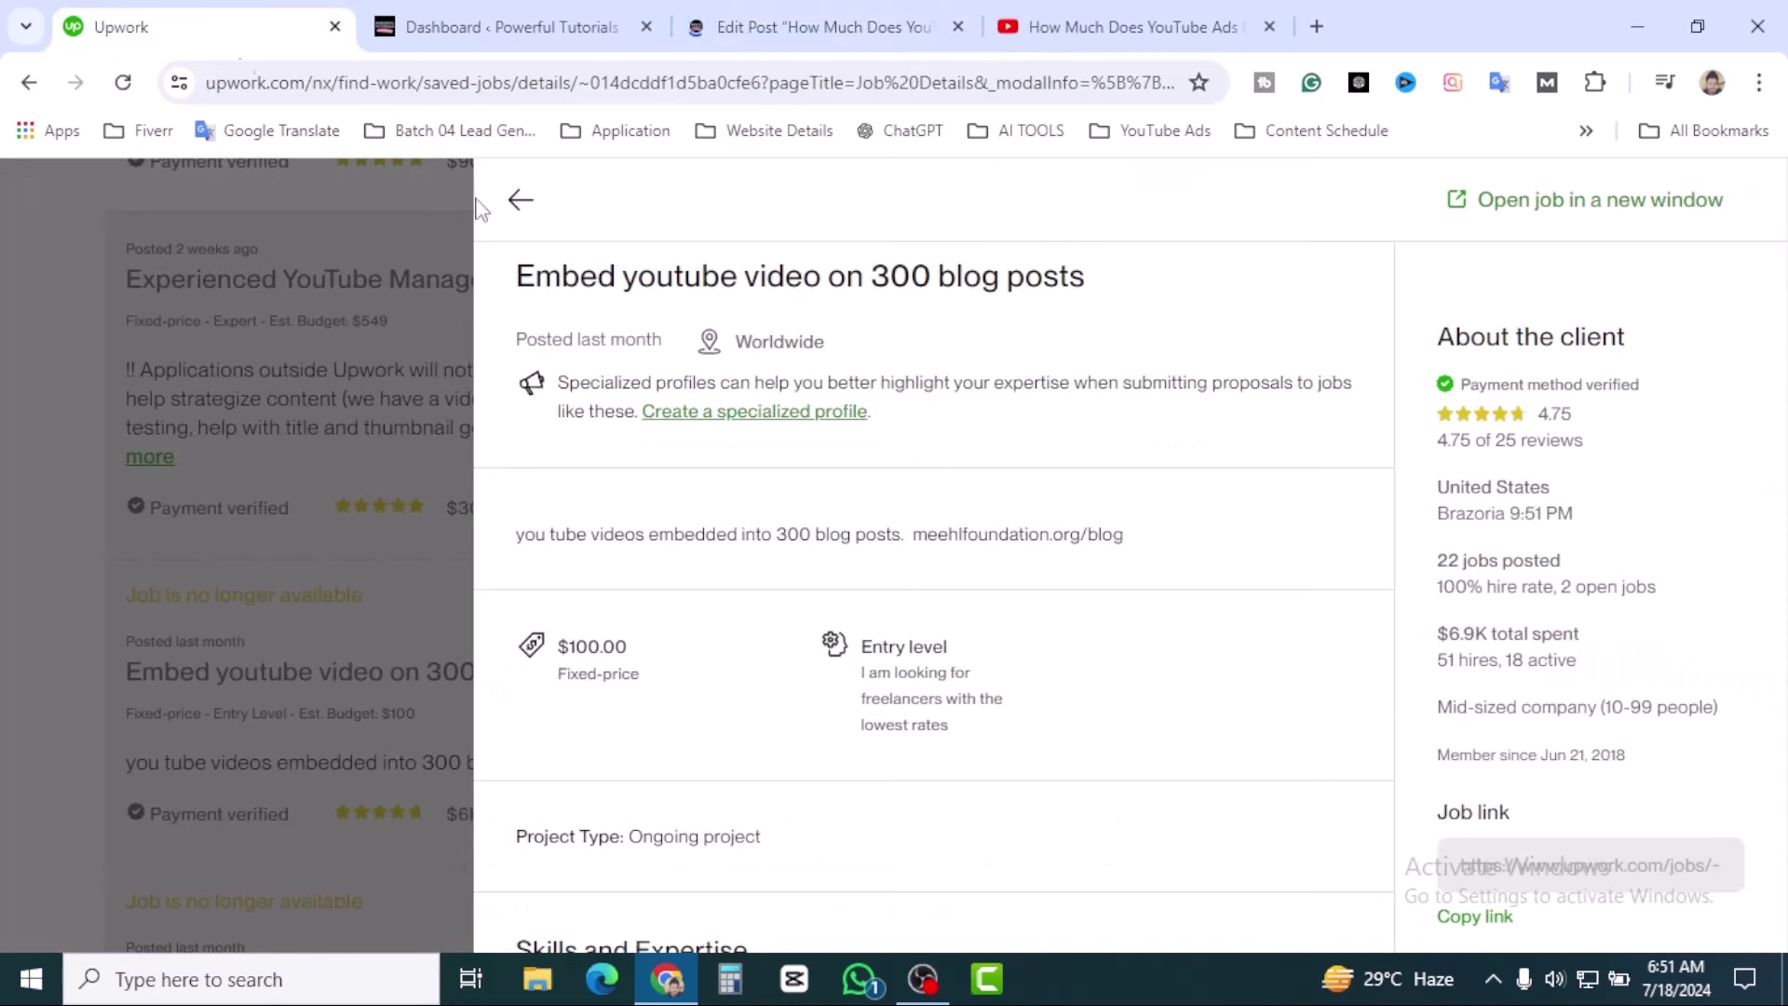
drag(1129, 538, 910, 536)
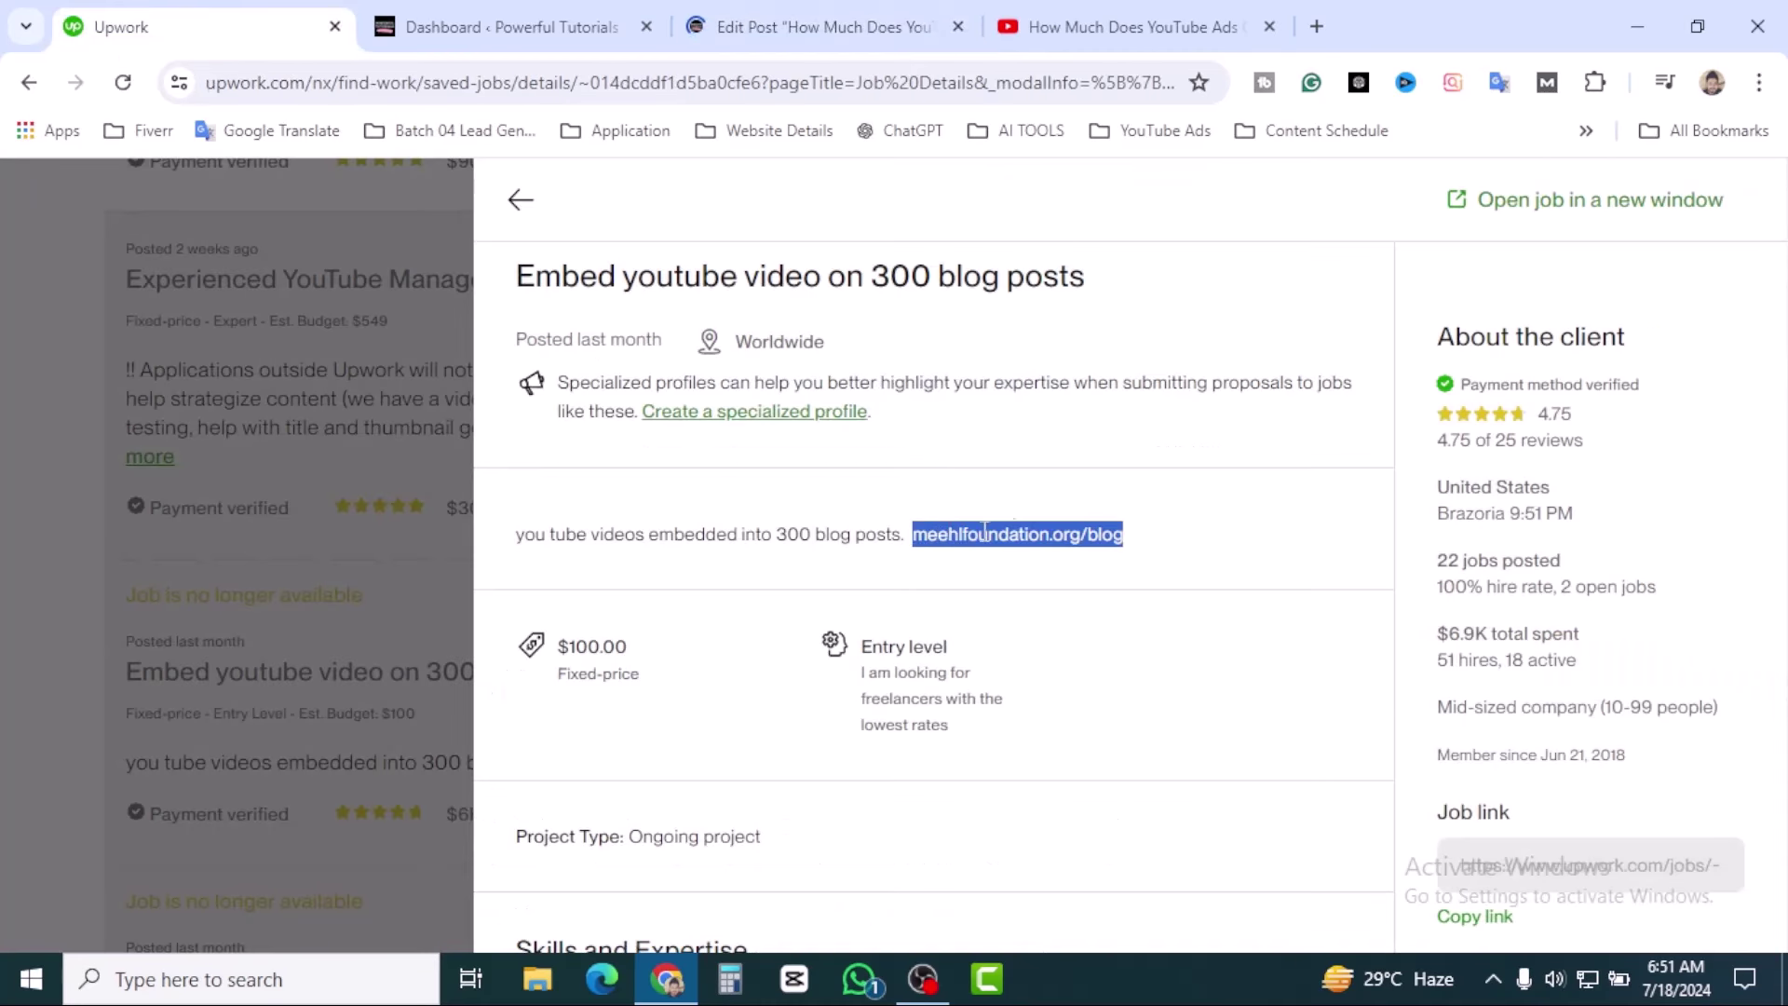
right_click(1017, 527)
click(1233, 233)
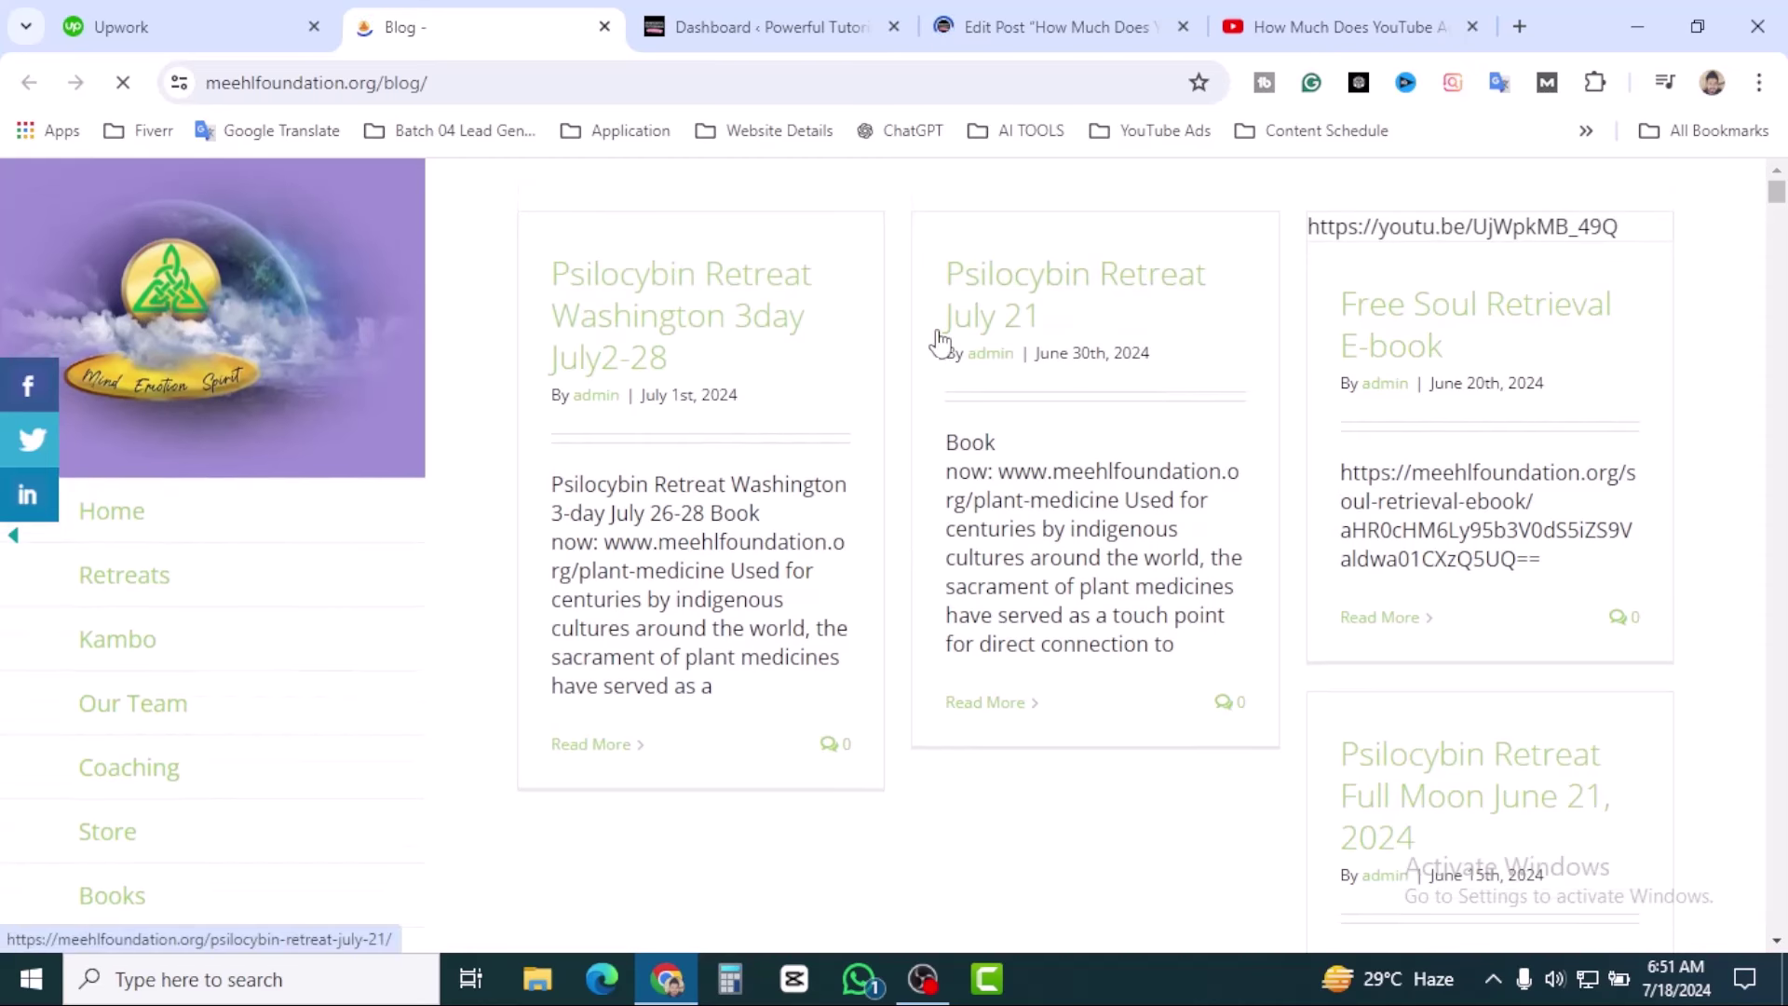
Return to the "How Much Does YouTube Ads Cost" post editor and add an empty paragraph below the Conclusion text.
click(1043, 21)
scroll(1024, 559, down, 1)
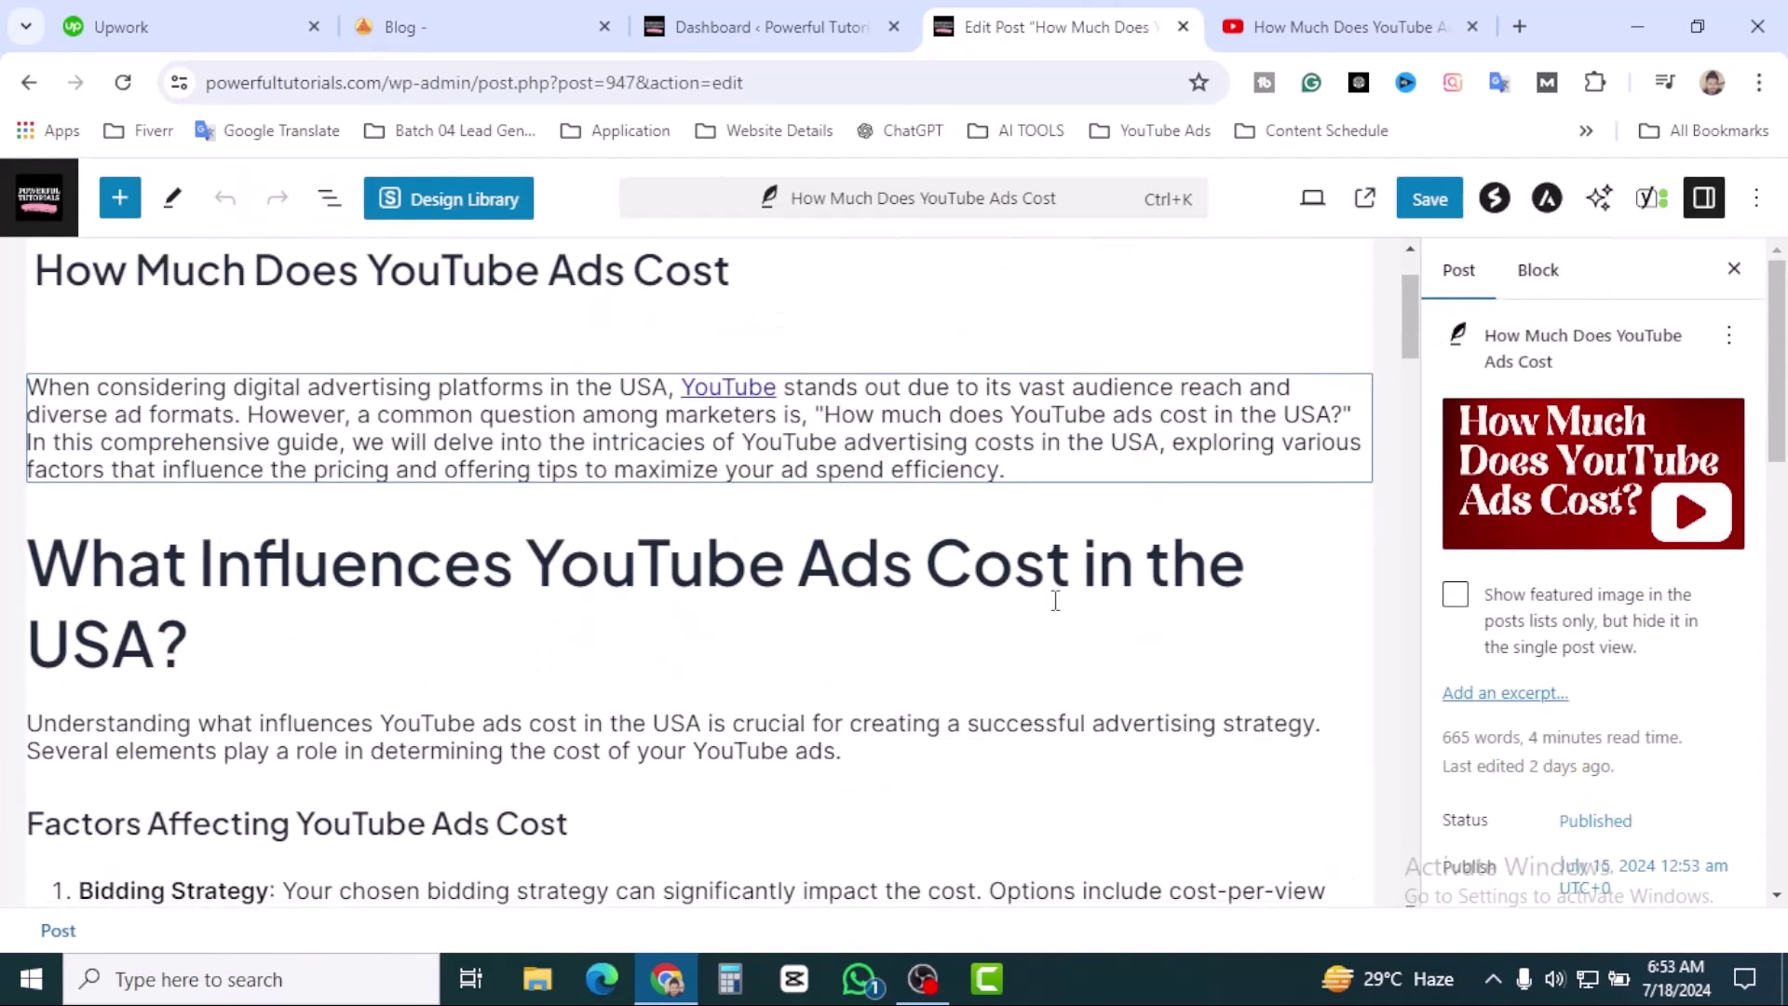
click(1007, 459)
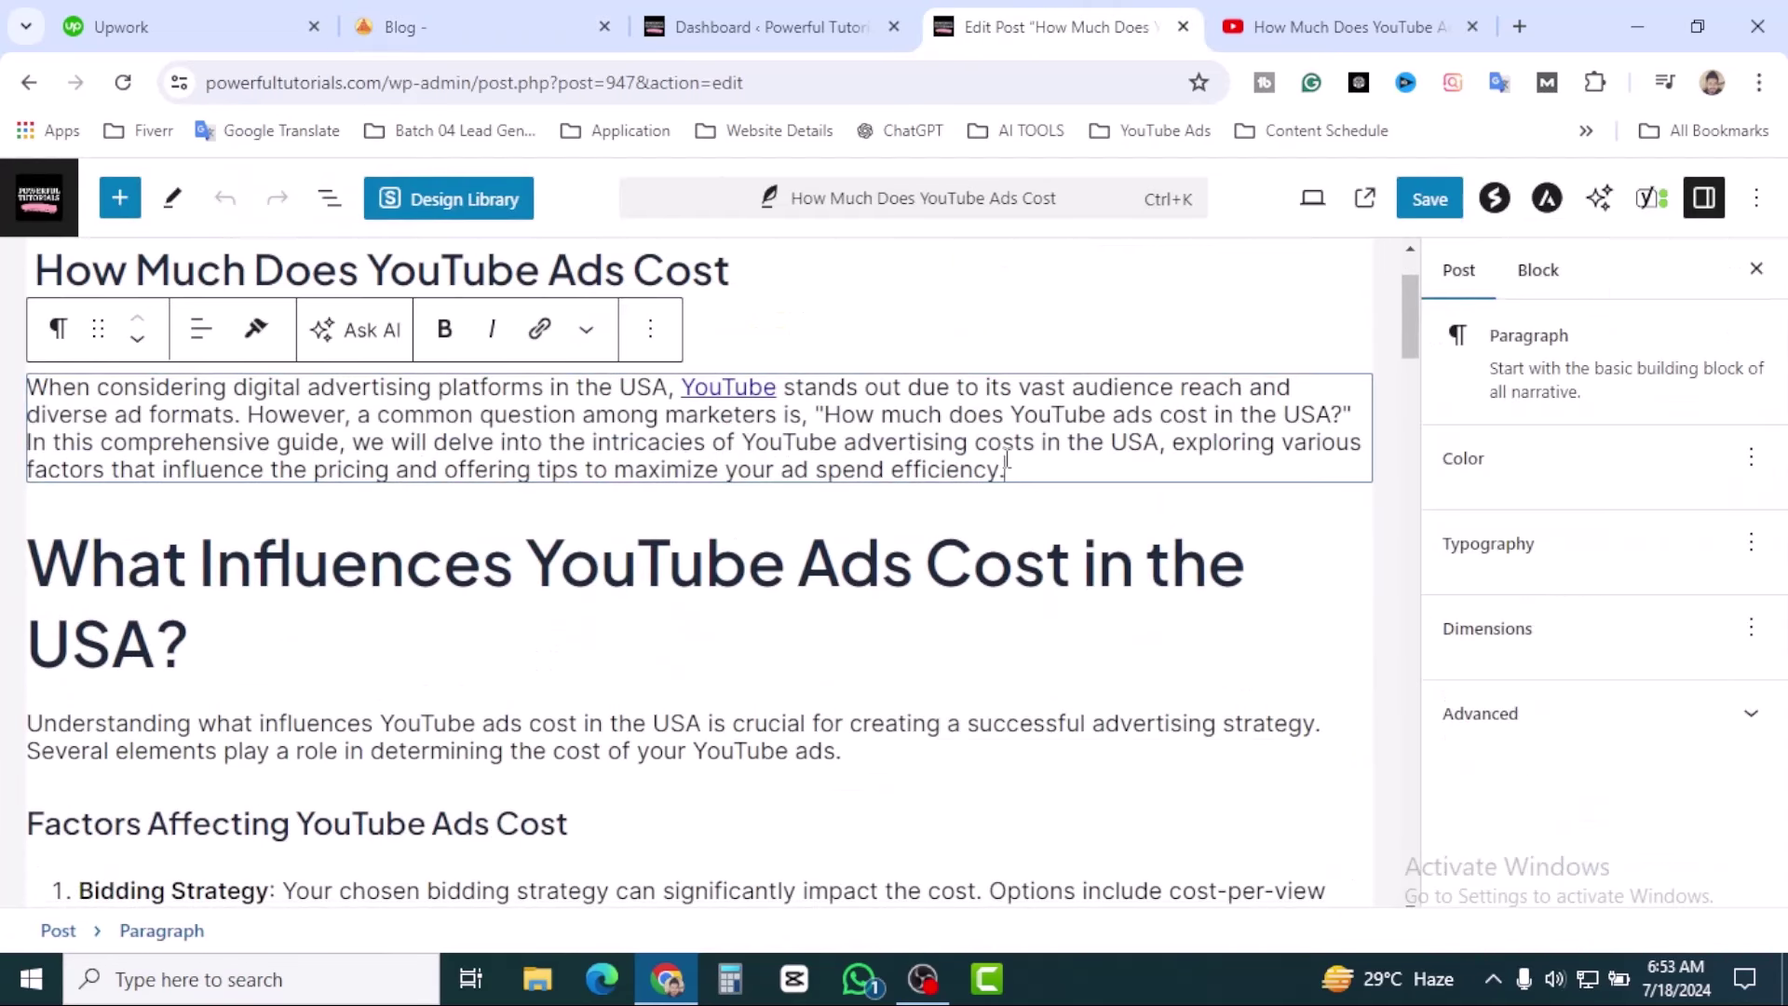
click(999, 570)
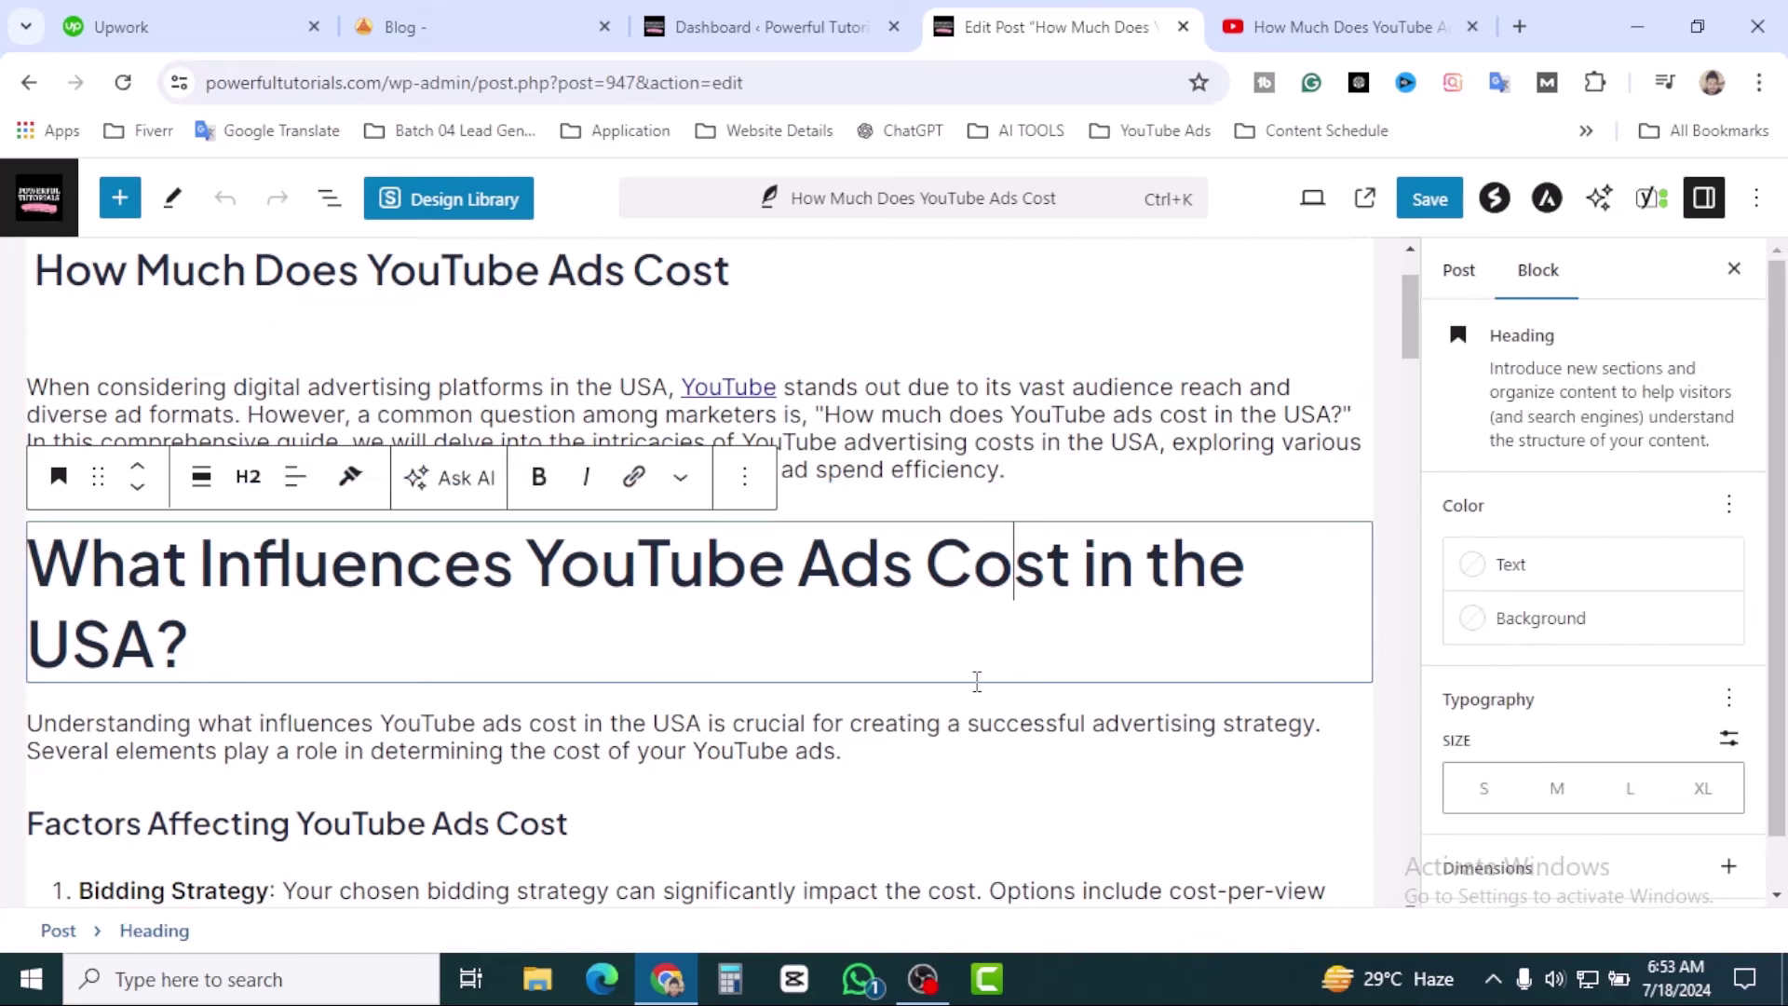
scroll(975, 680, down, 5)
scroll(983, 630, down, 5)
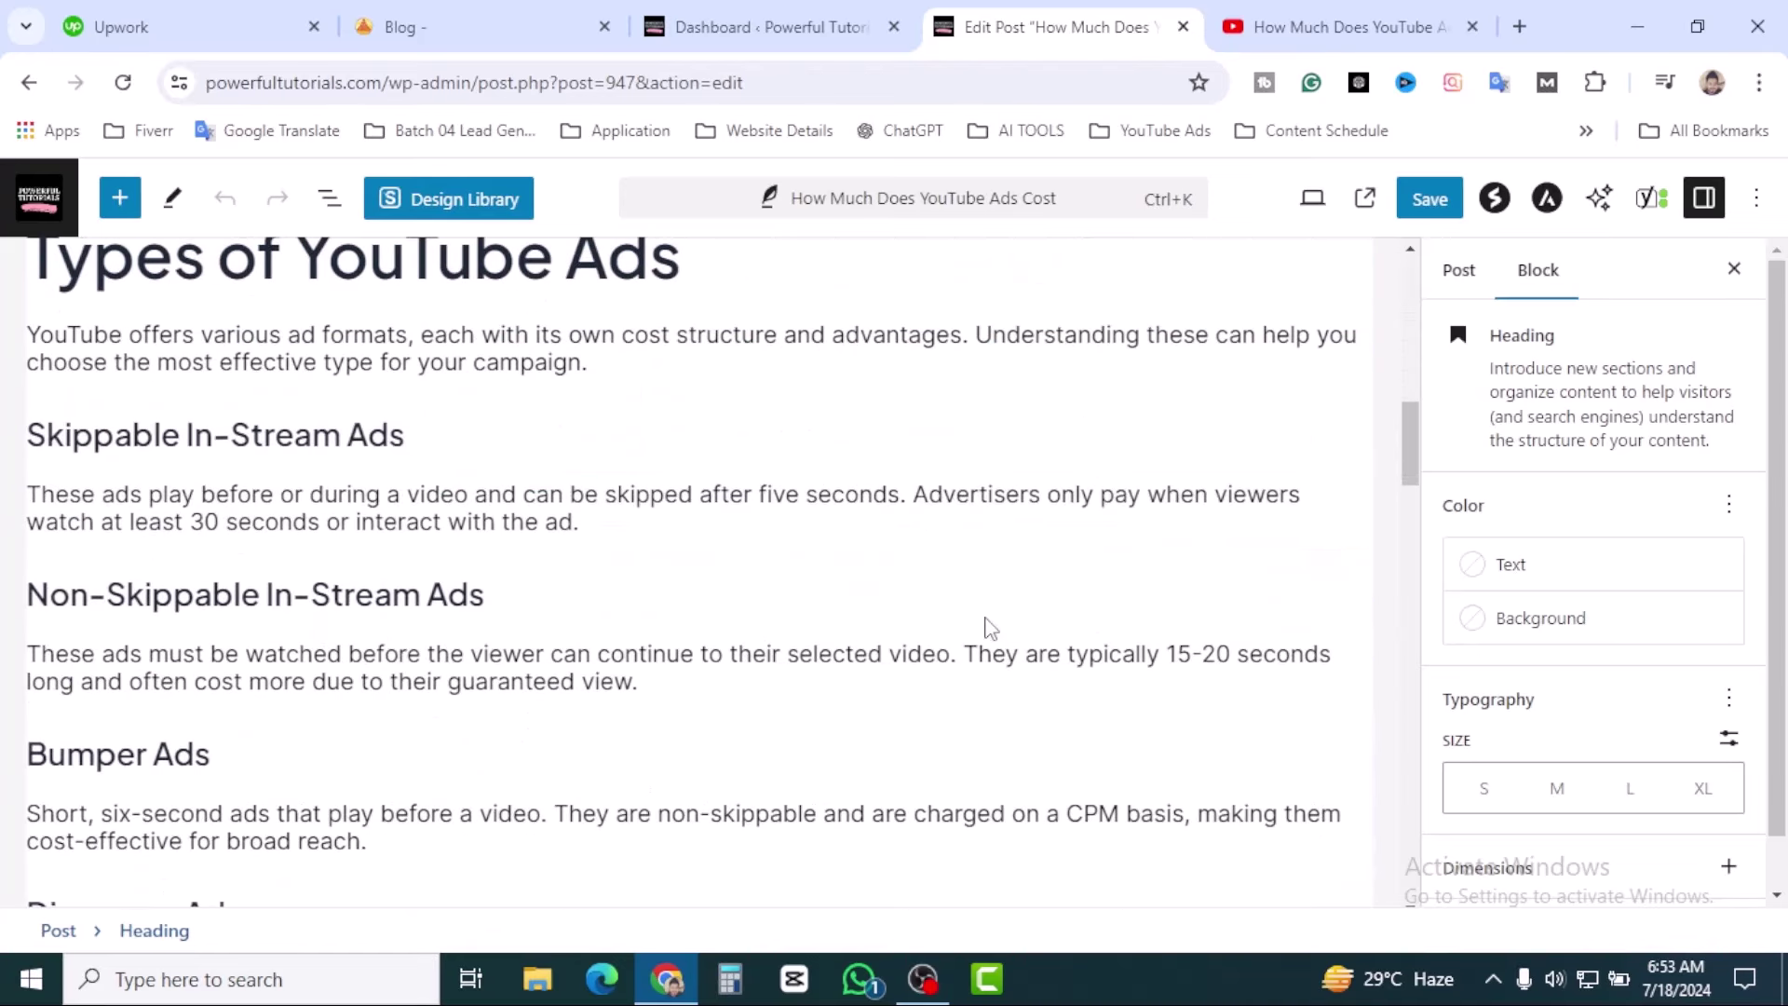
scroll(989, 630, down, 4)
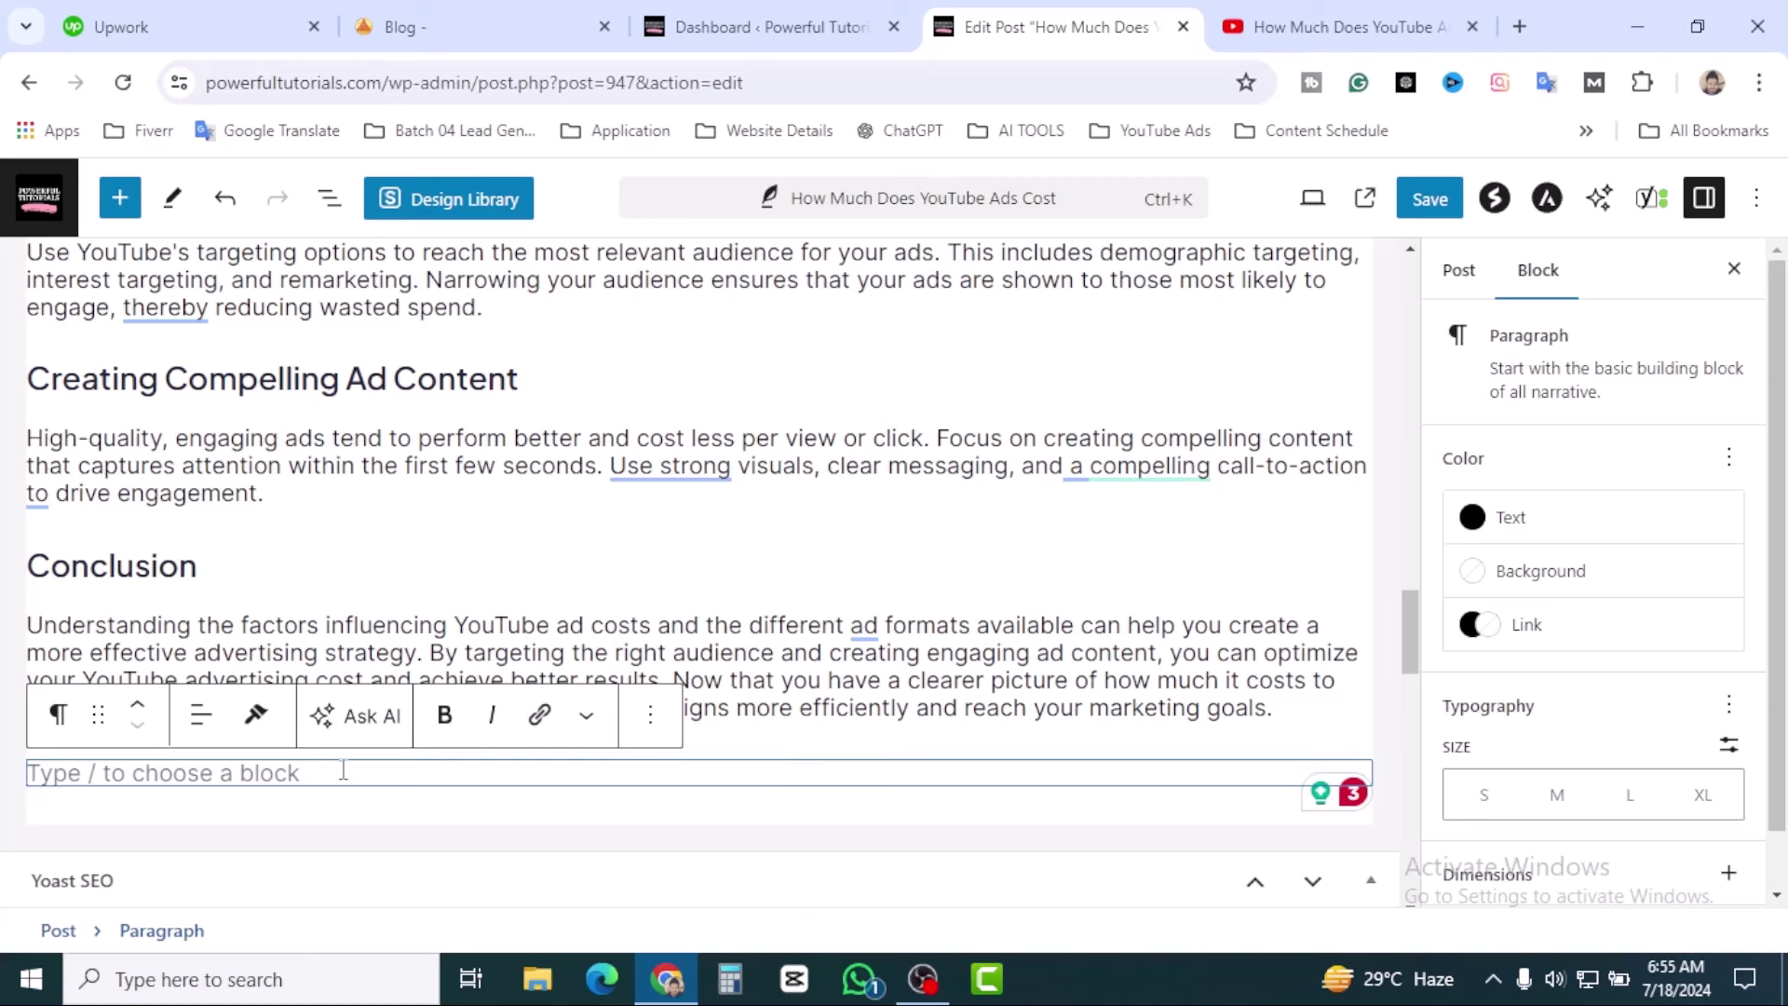
Search the block library for "you" and insert a YouTube embed block below the Conclusion paragraph.
click(119, 200)
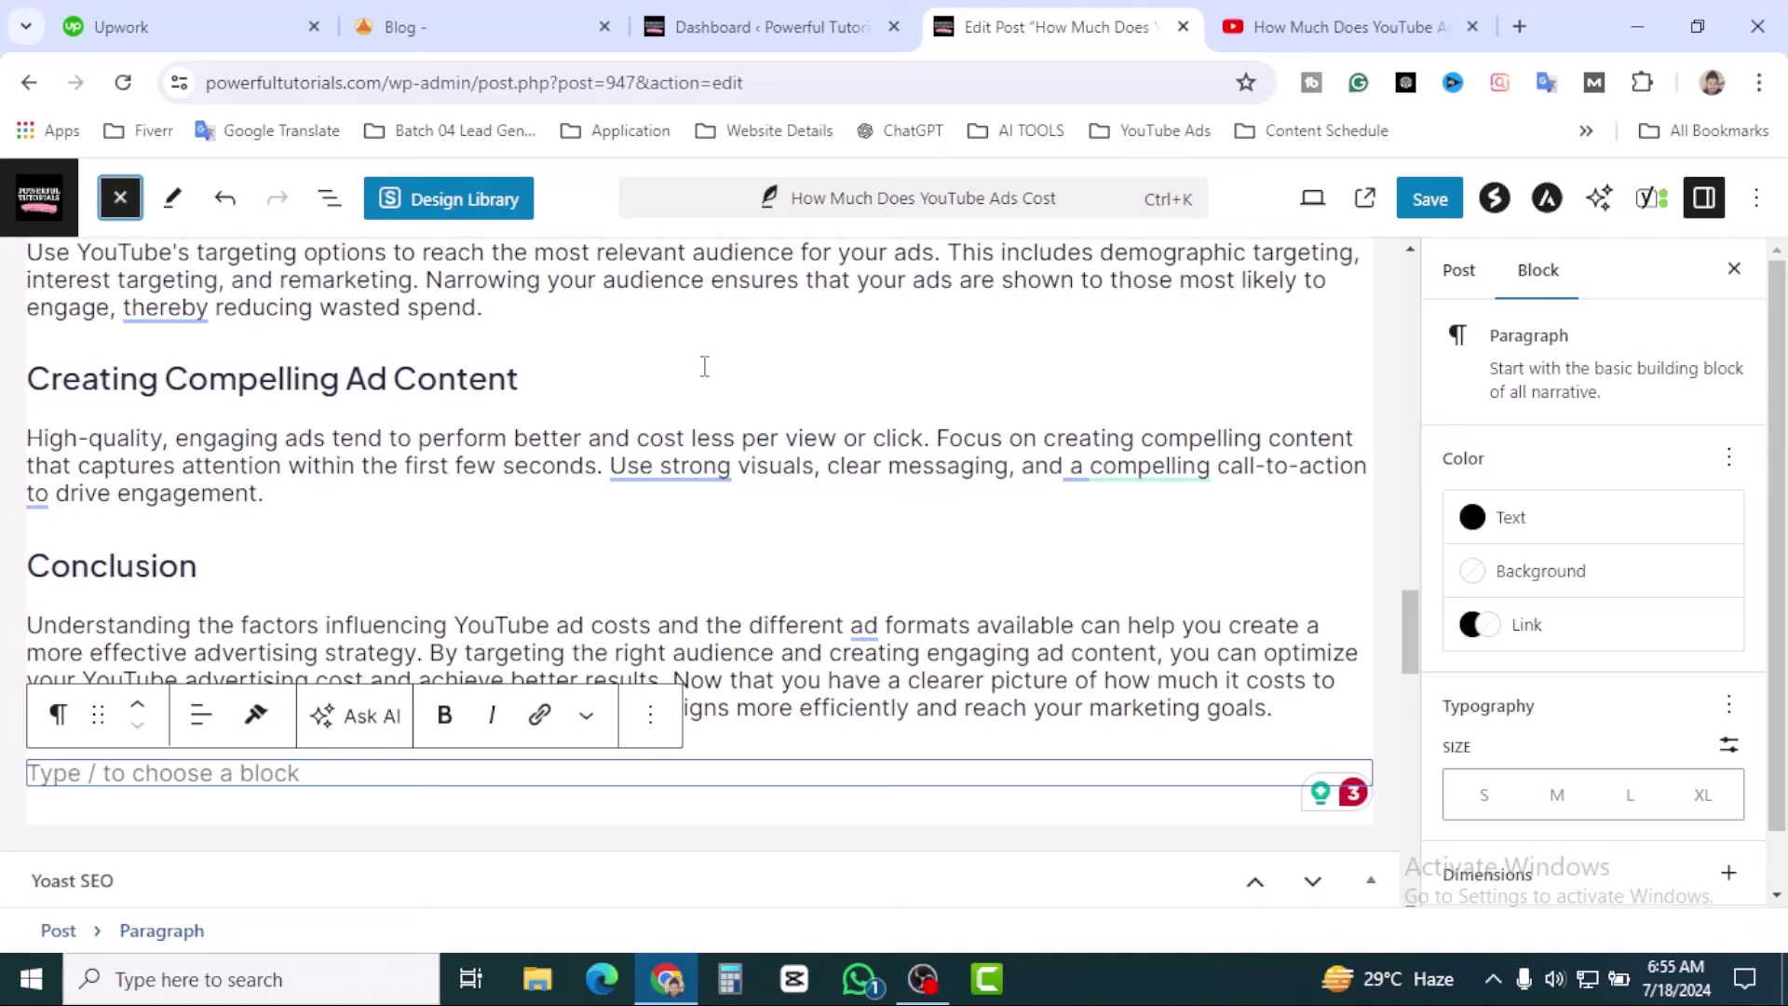
scroll(869, 566, down, 7)
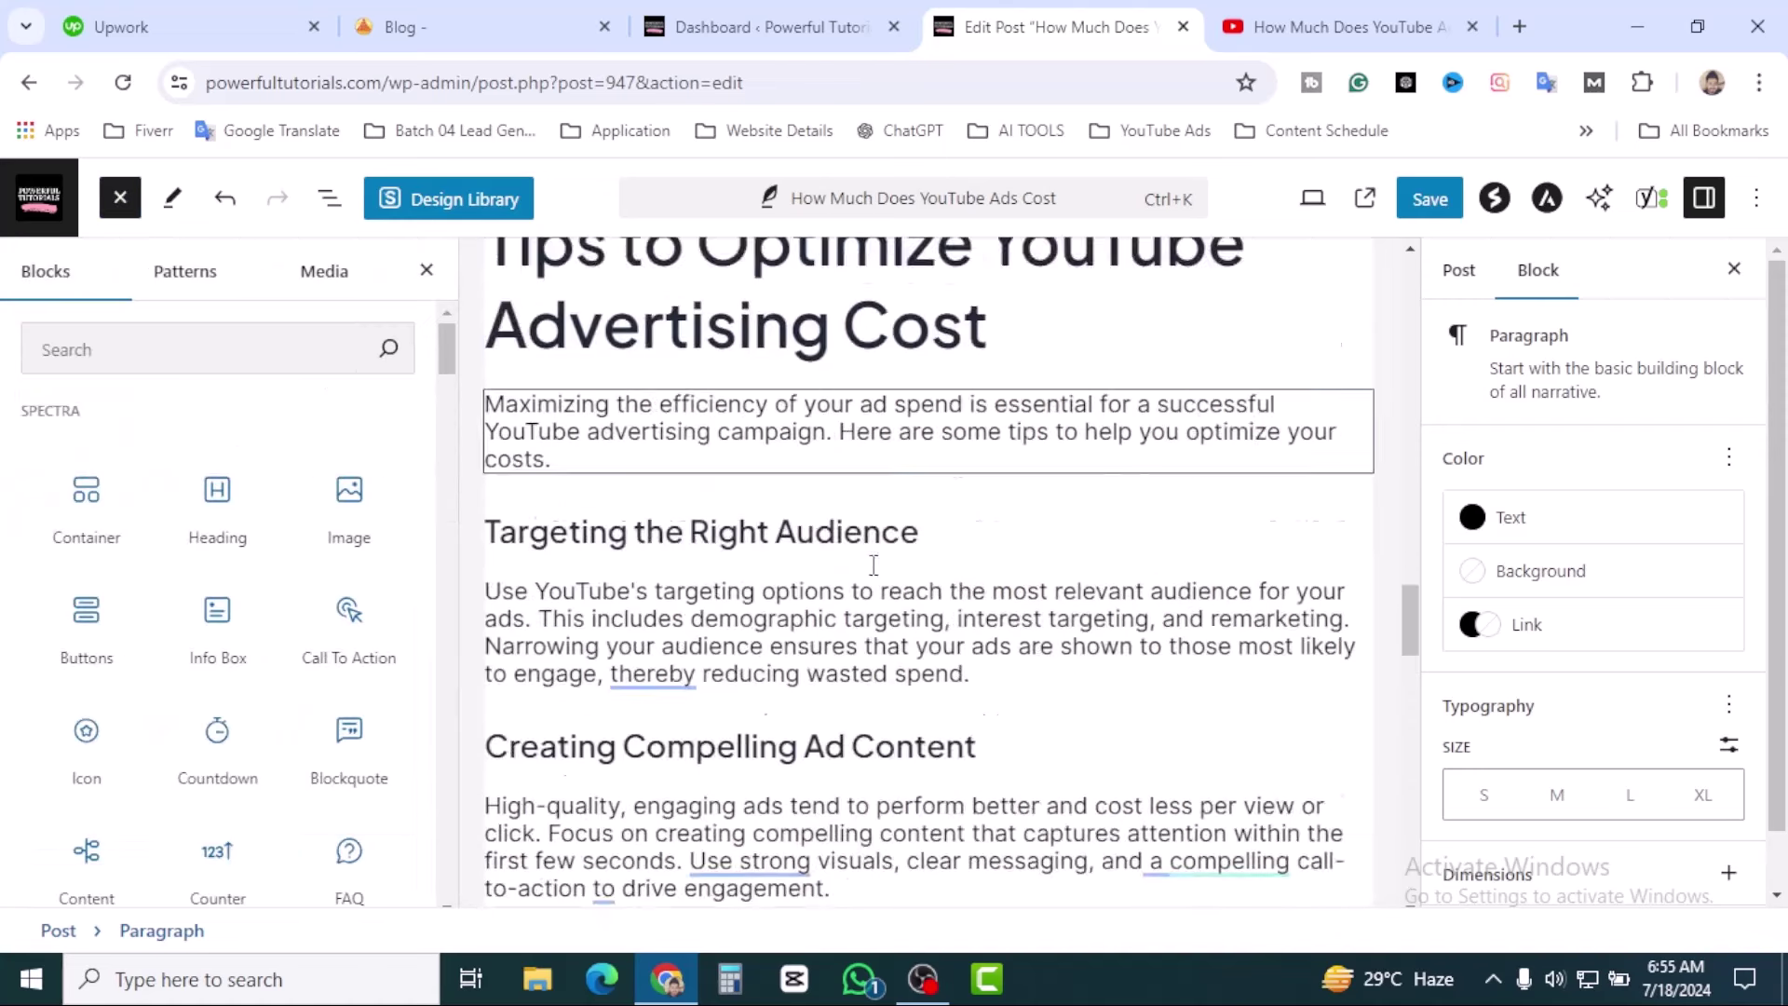
click(147, 352)
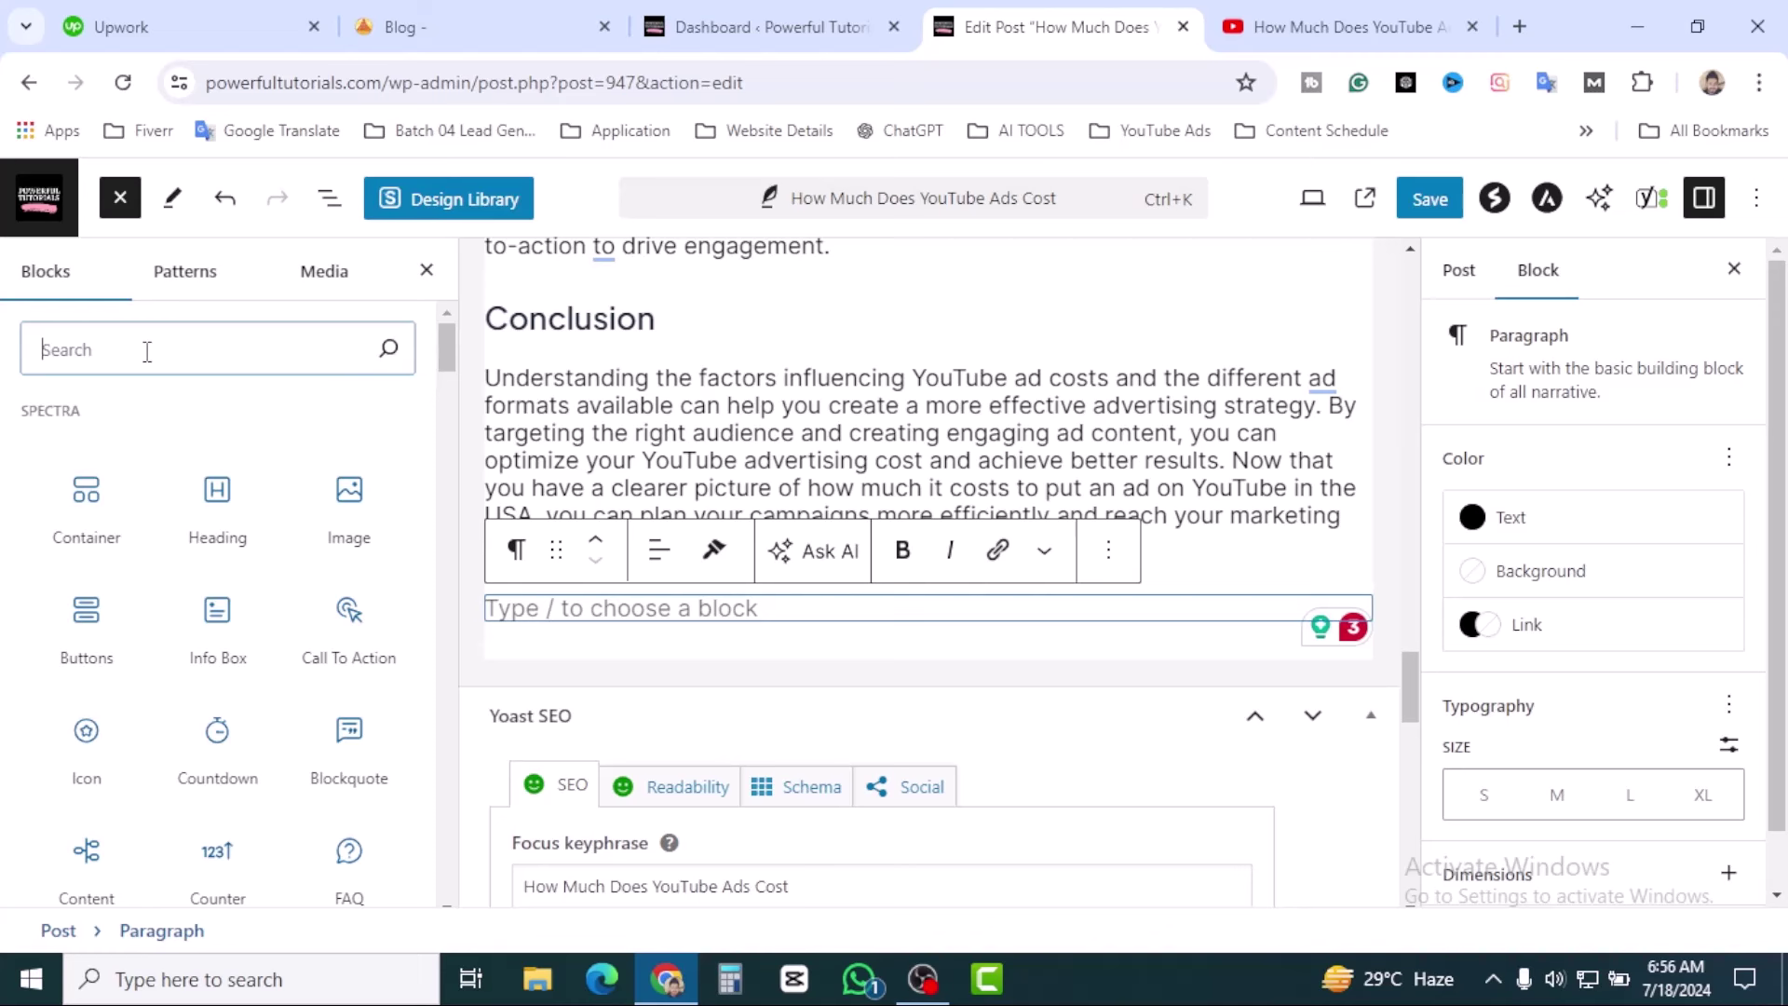
text(you)
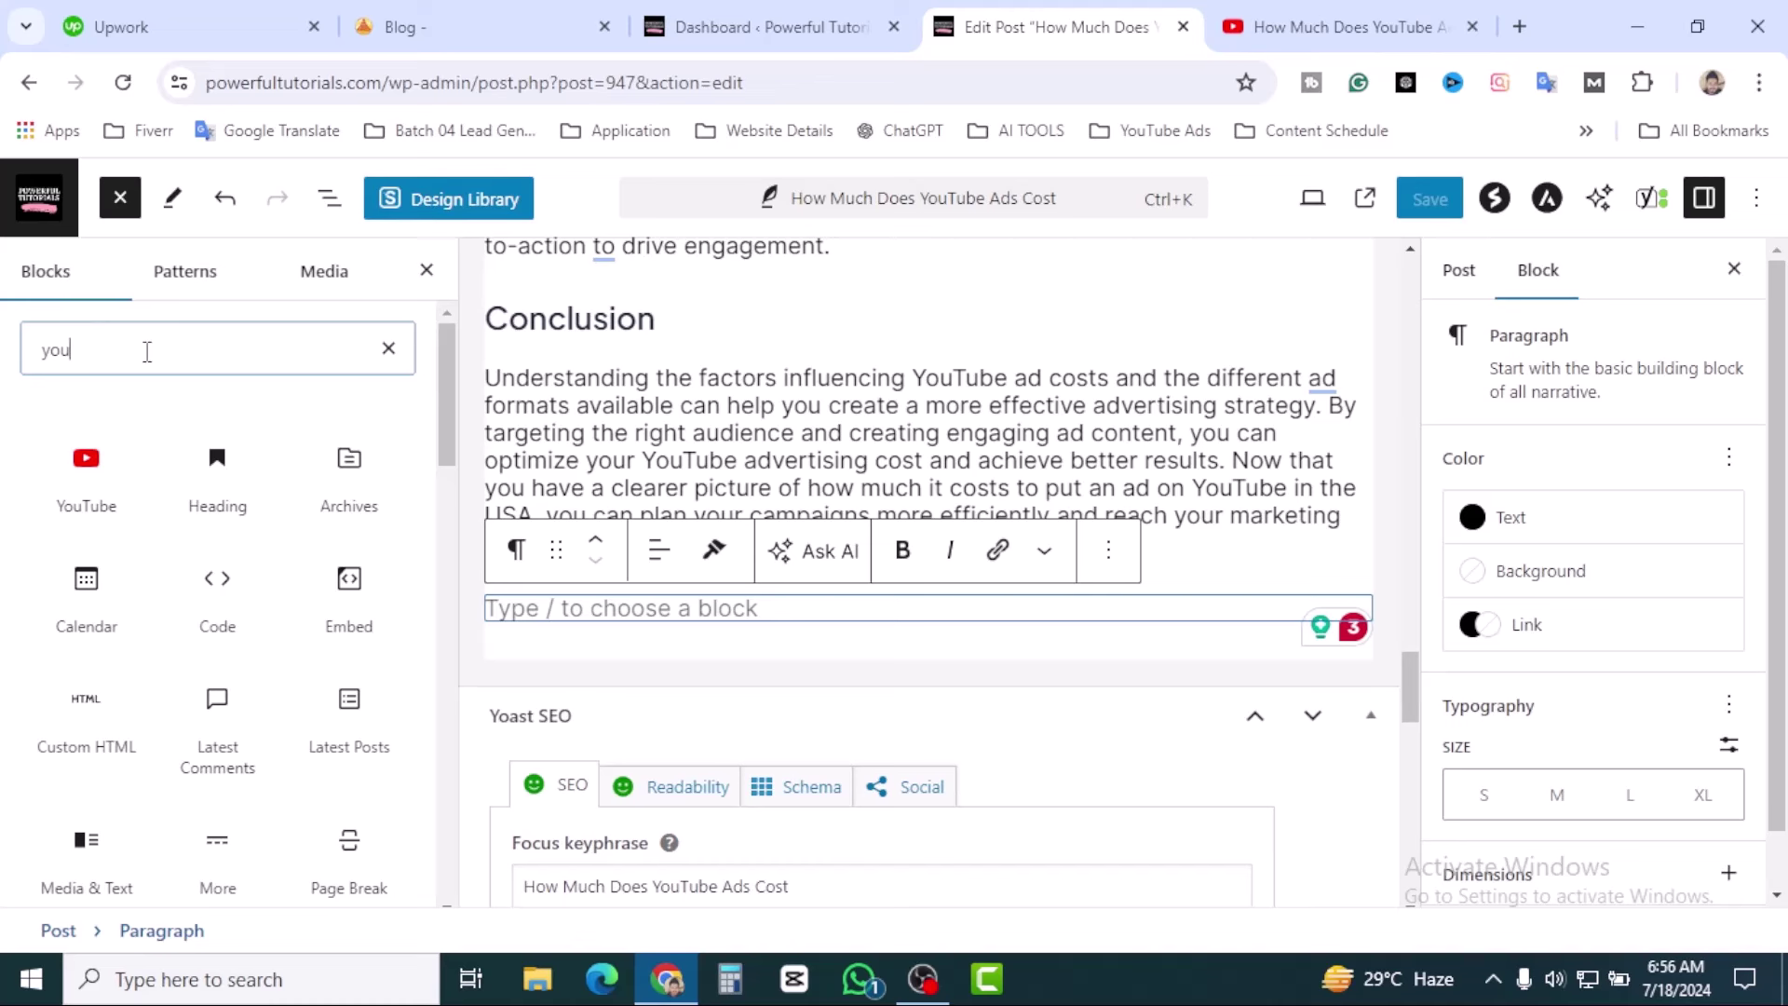
mouse_move(116, 496)
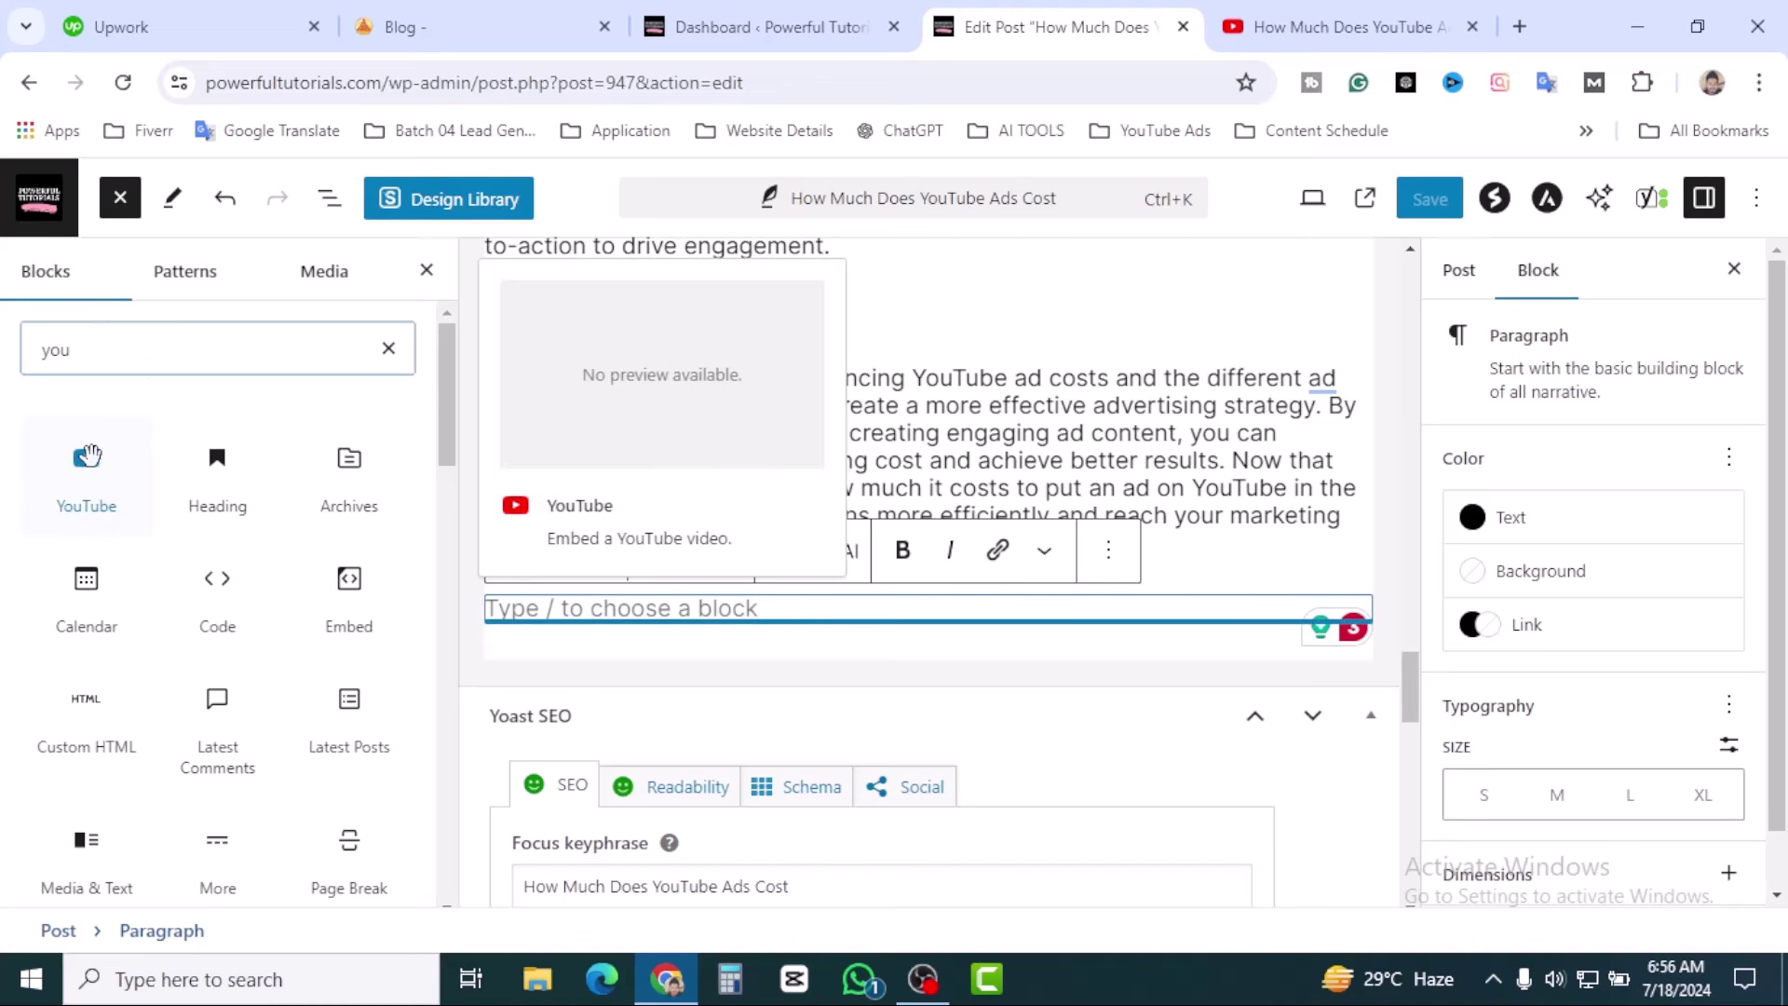
click(86, 470)
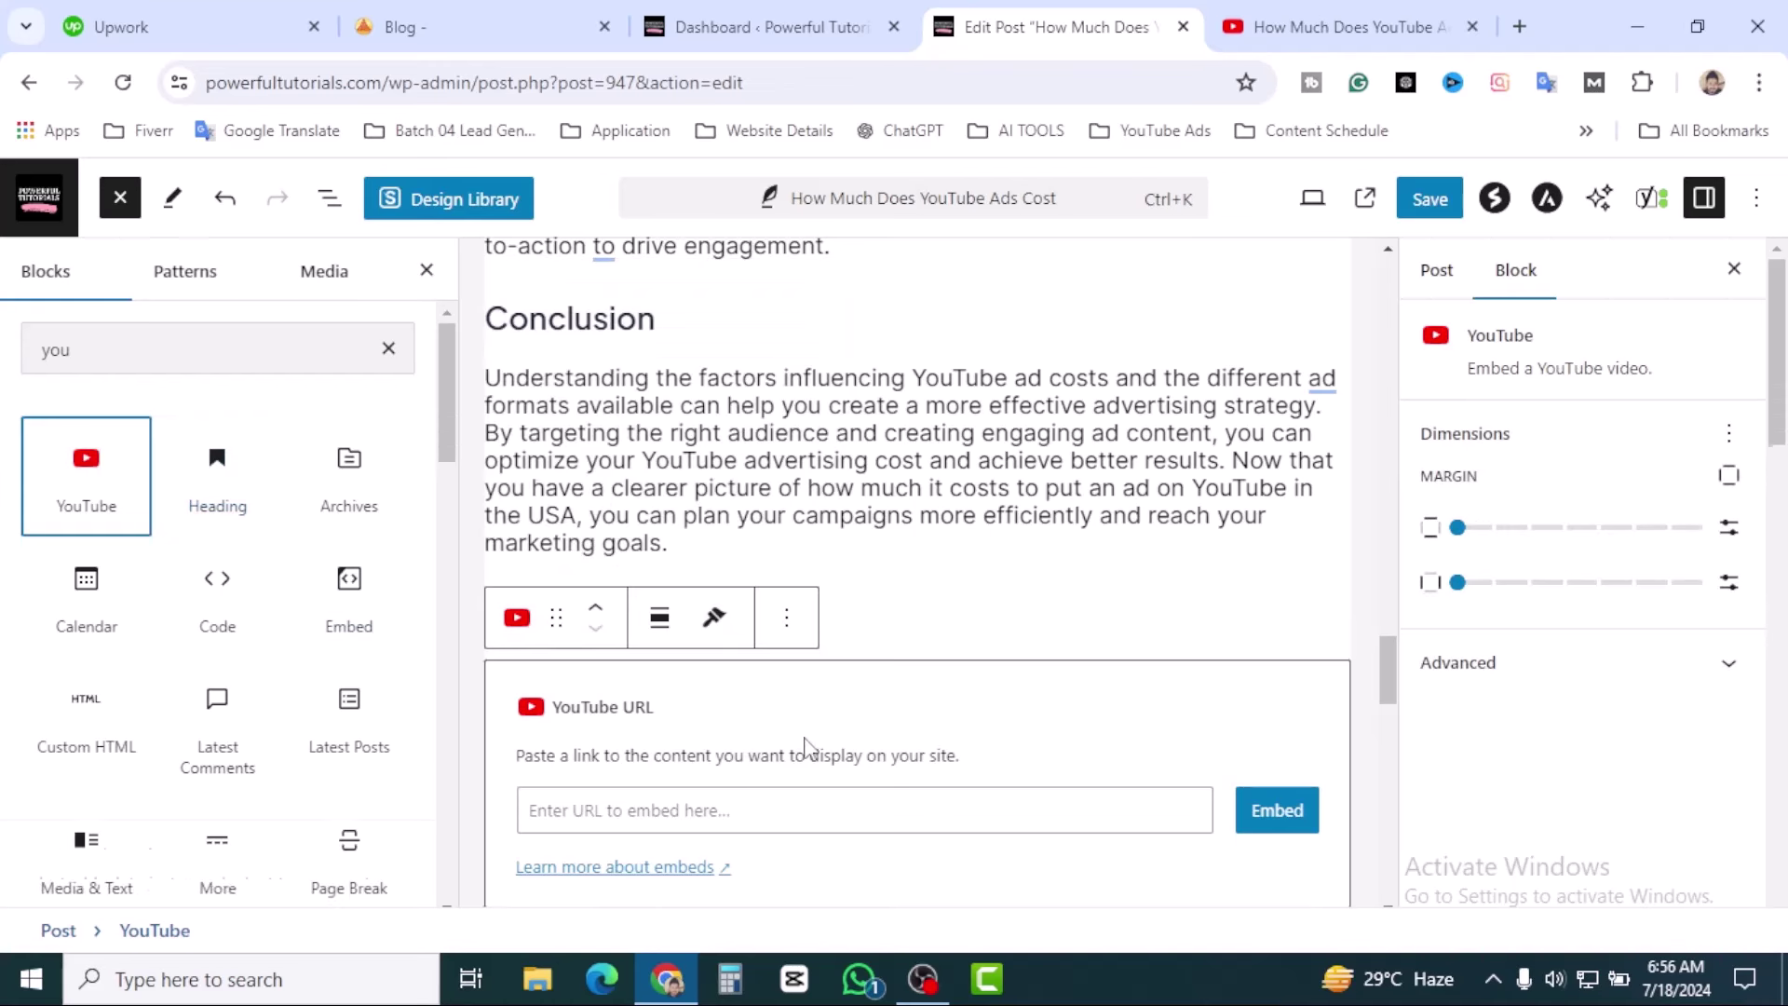
click(427, 271)
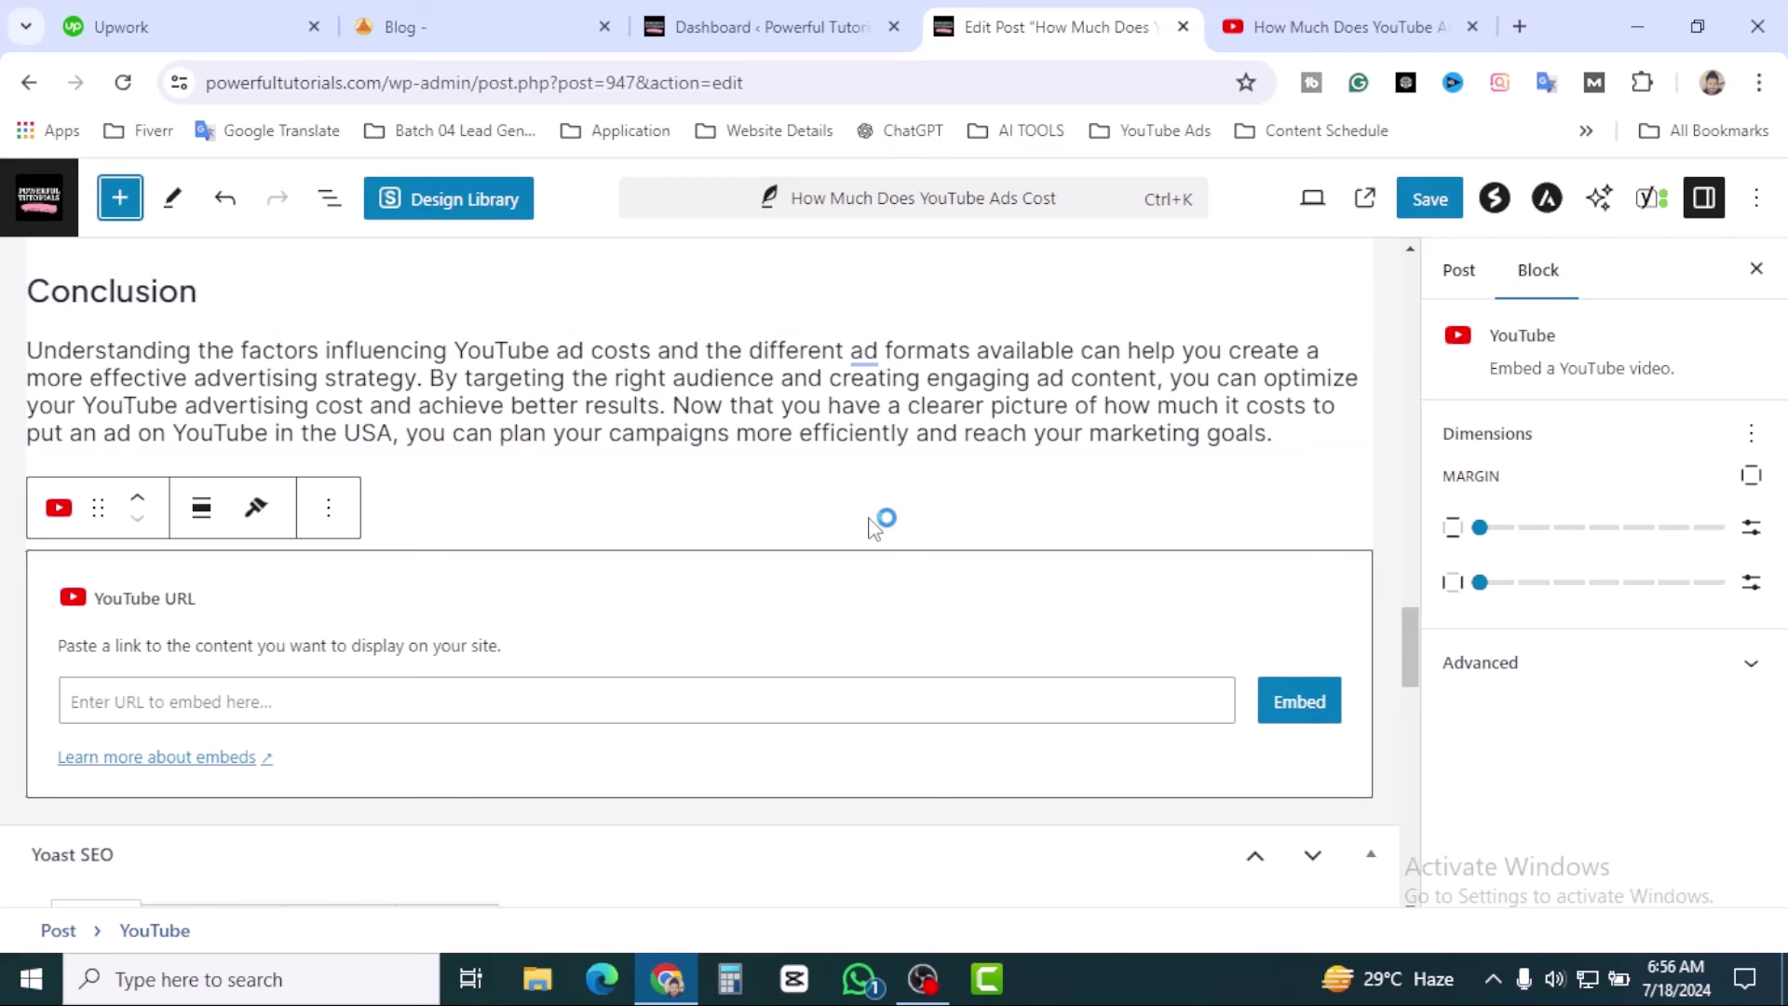
Switch to the "How Much Does YouTube Ads Cost" video on YouTube and copy its video URL.
click(1320, 11)
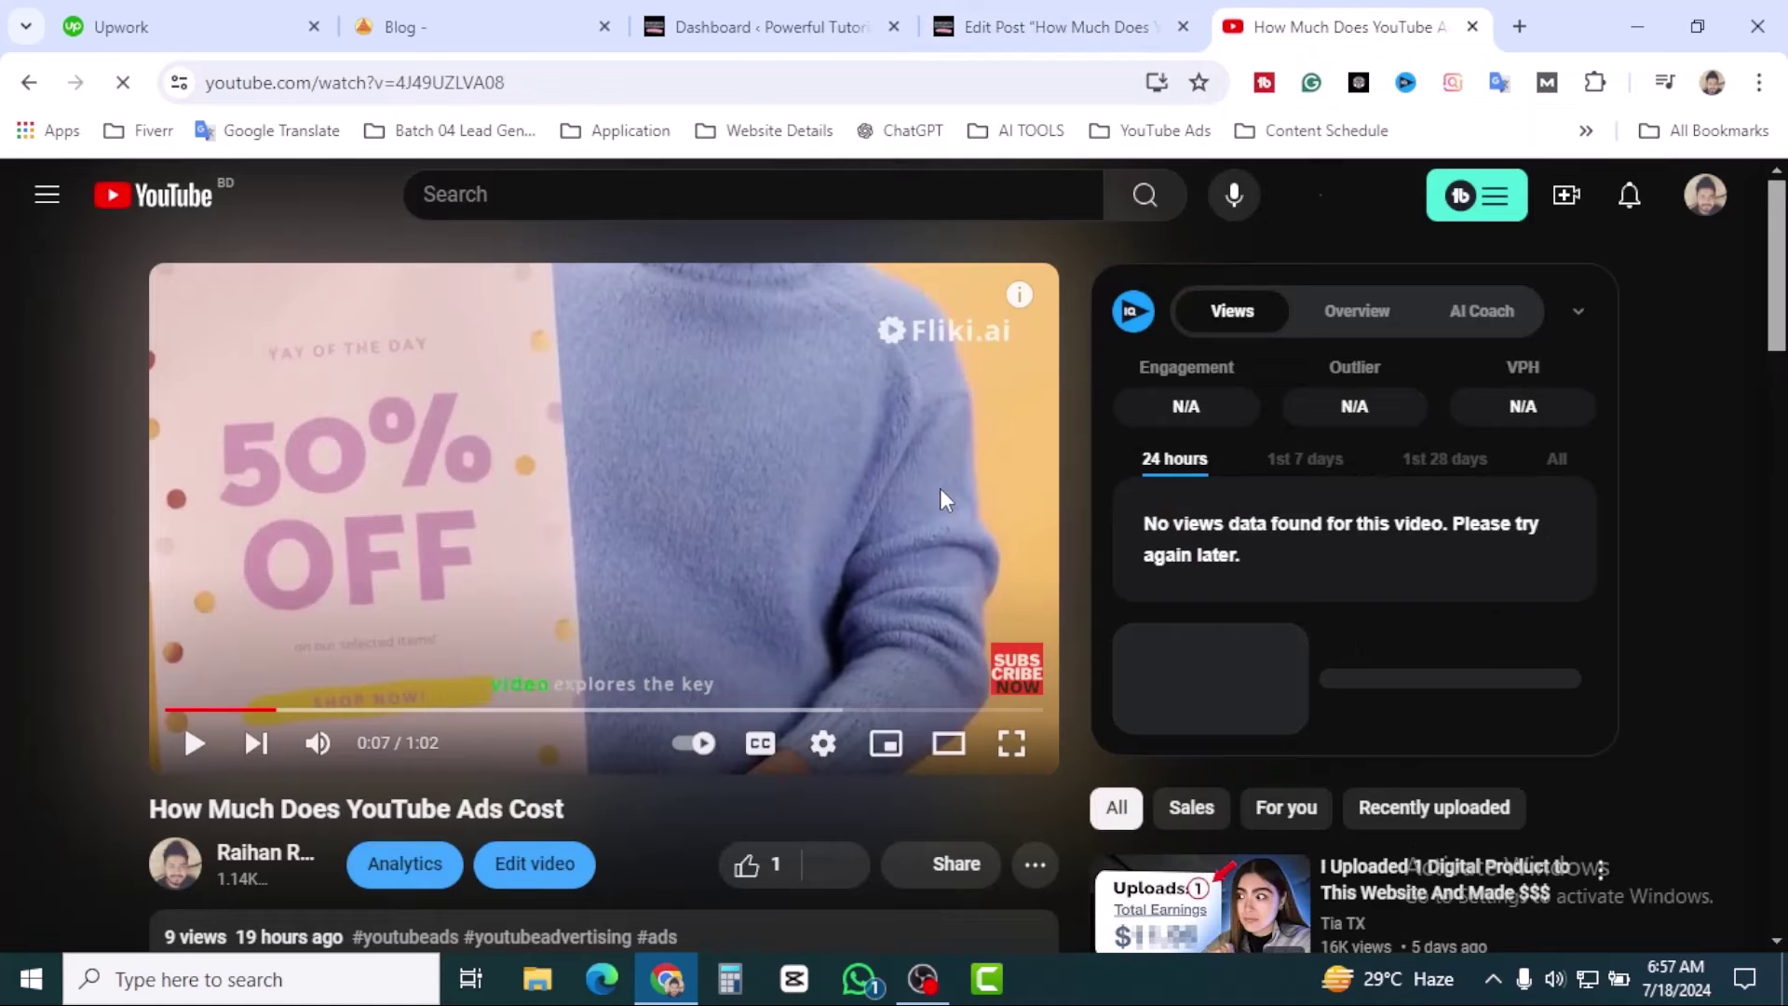
key(ctrl+1)
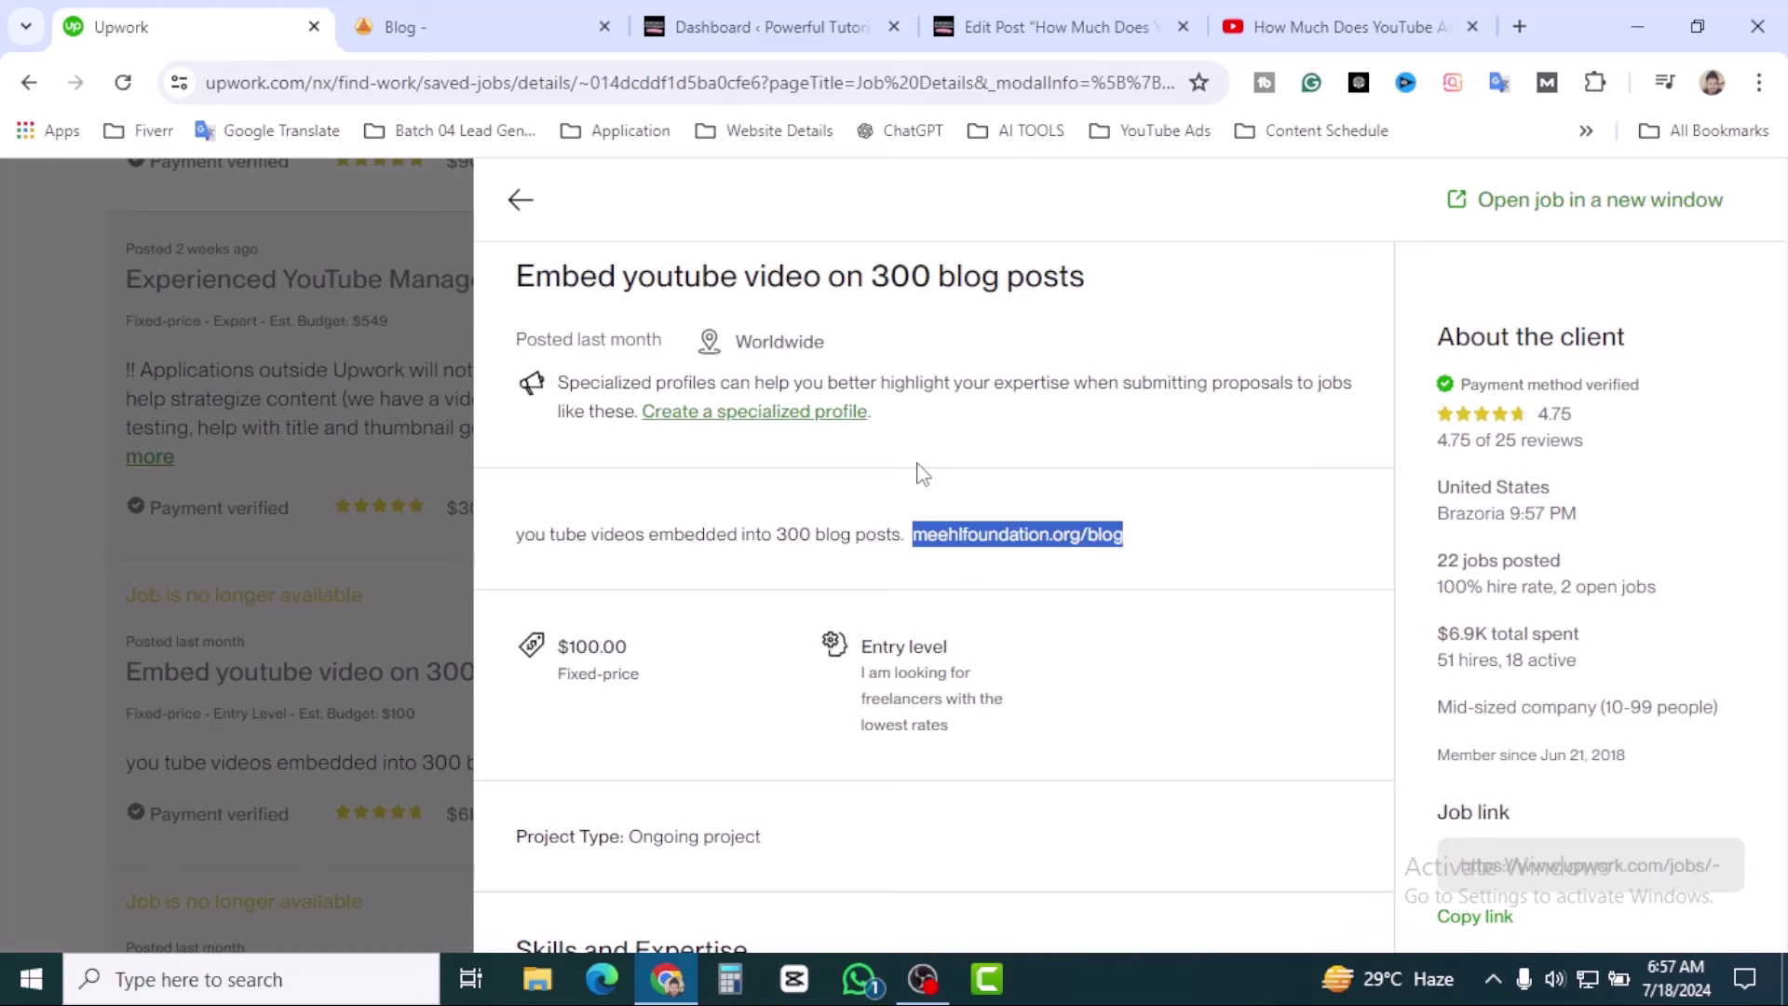
key(ctrl+2)
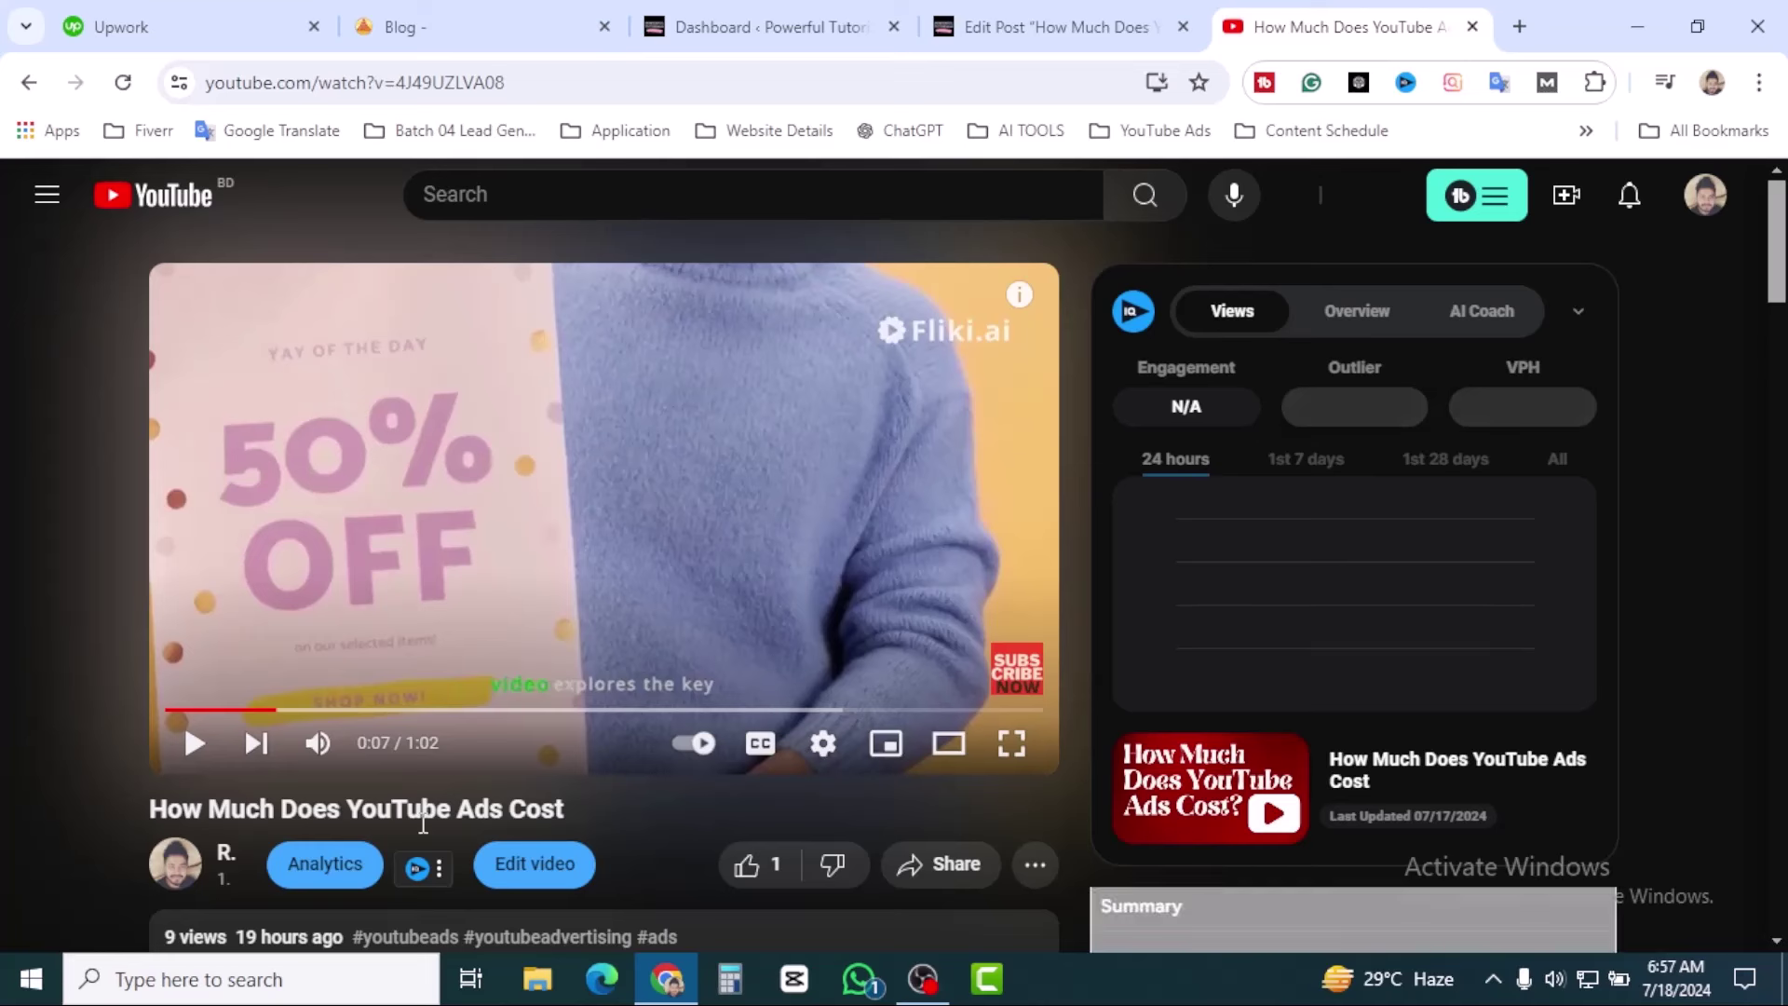
right_click(646, 452)
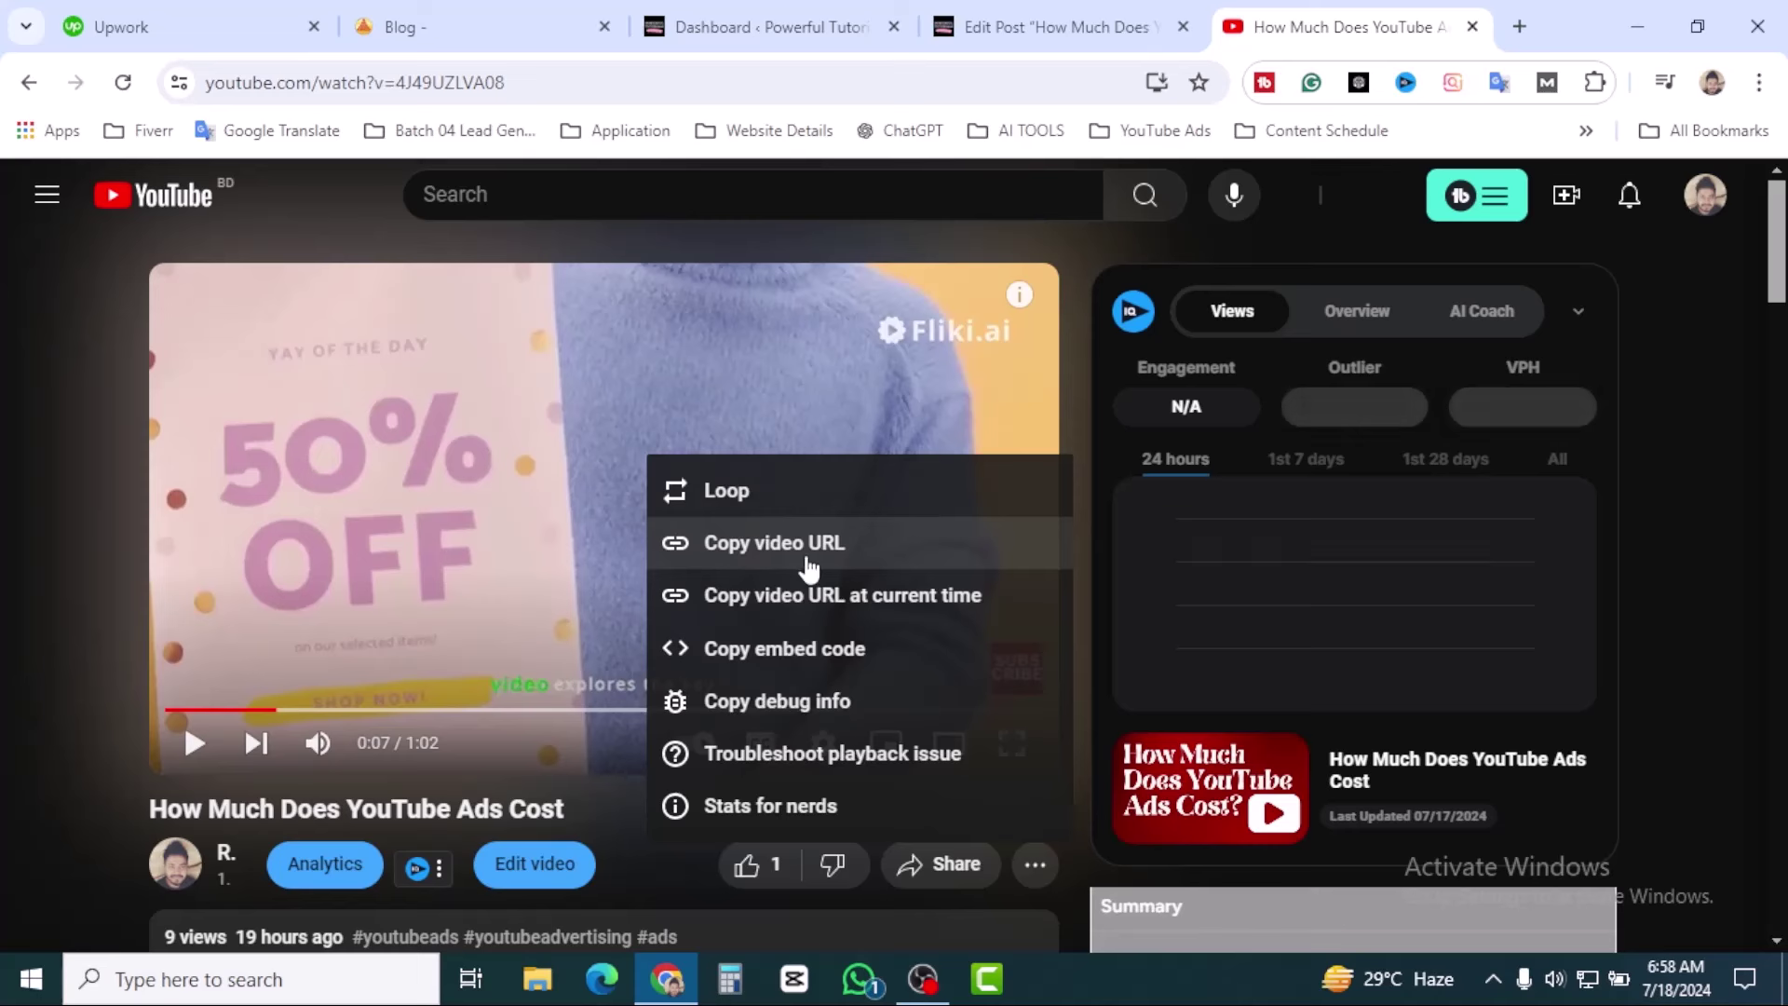
click(881, 523)
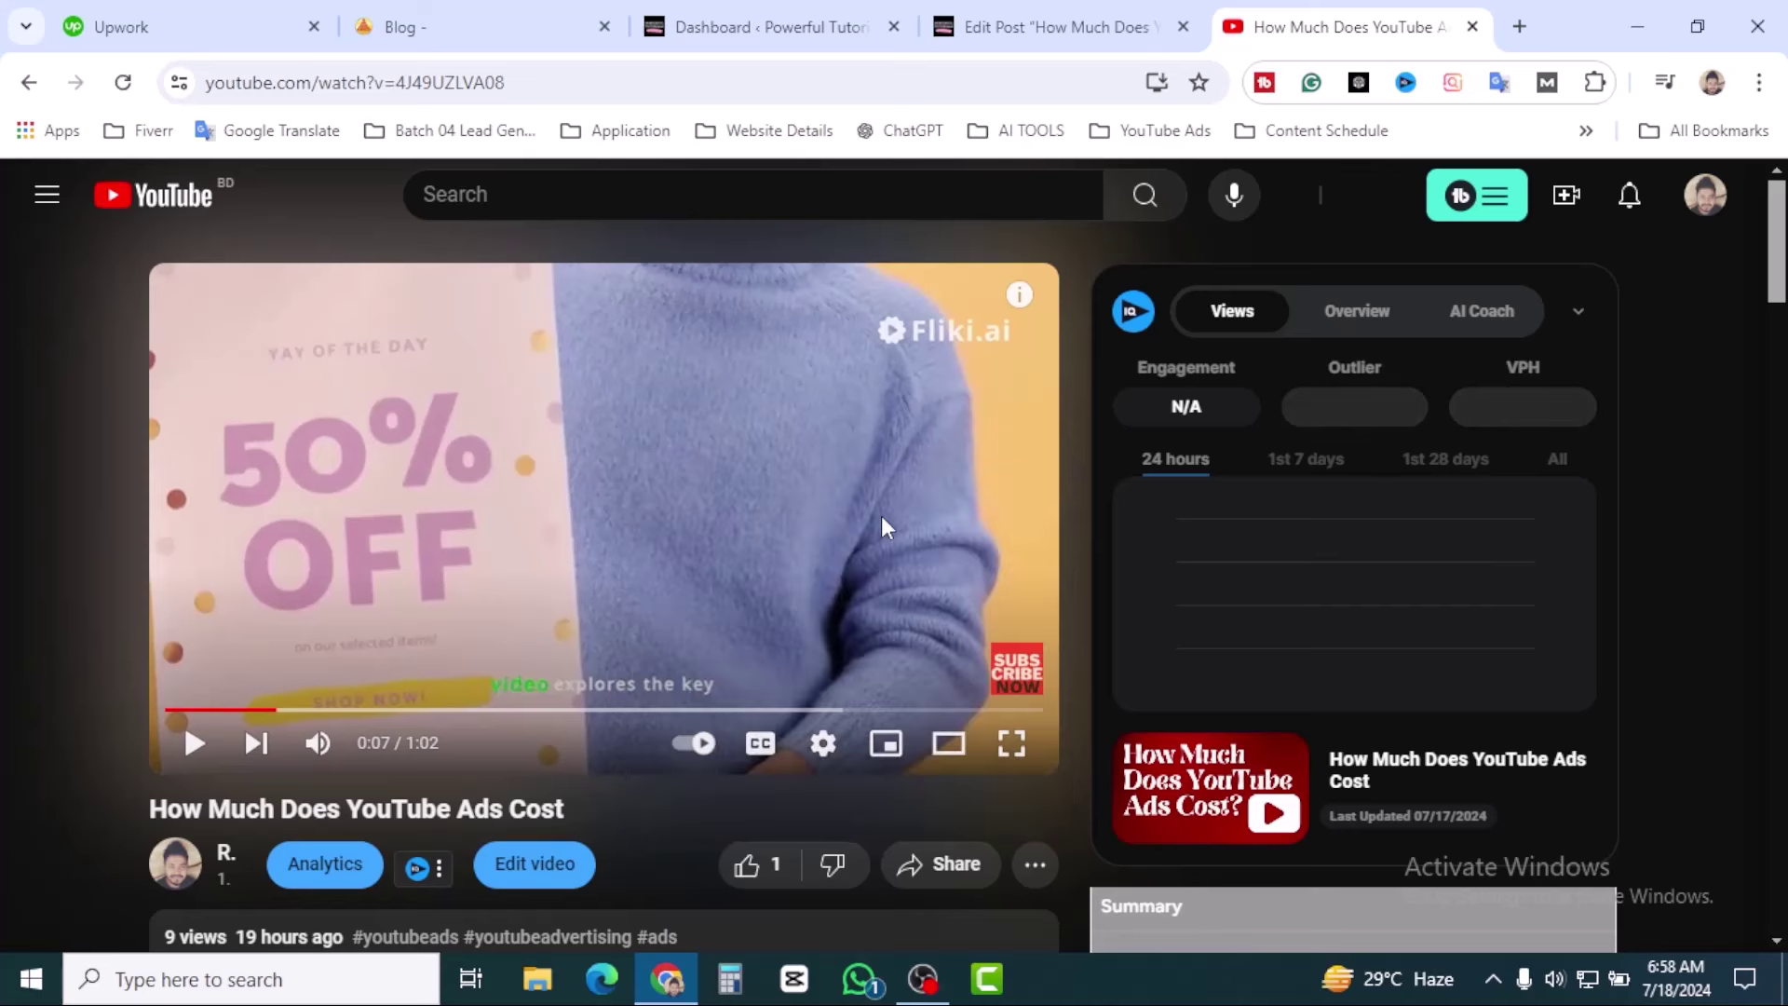
click(1069, 11)
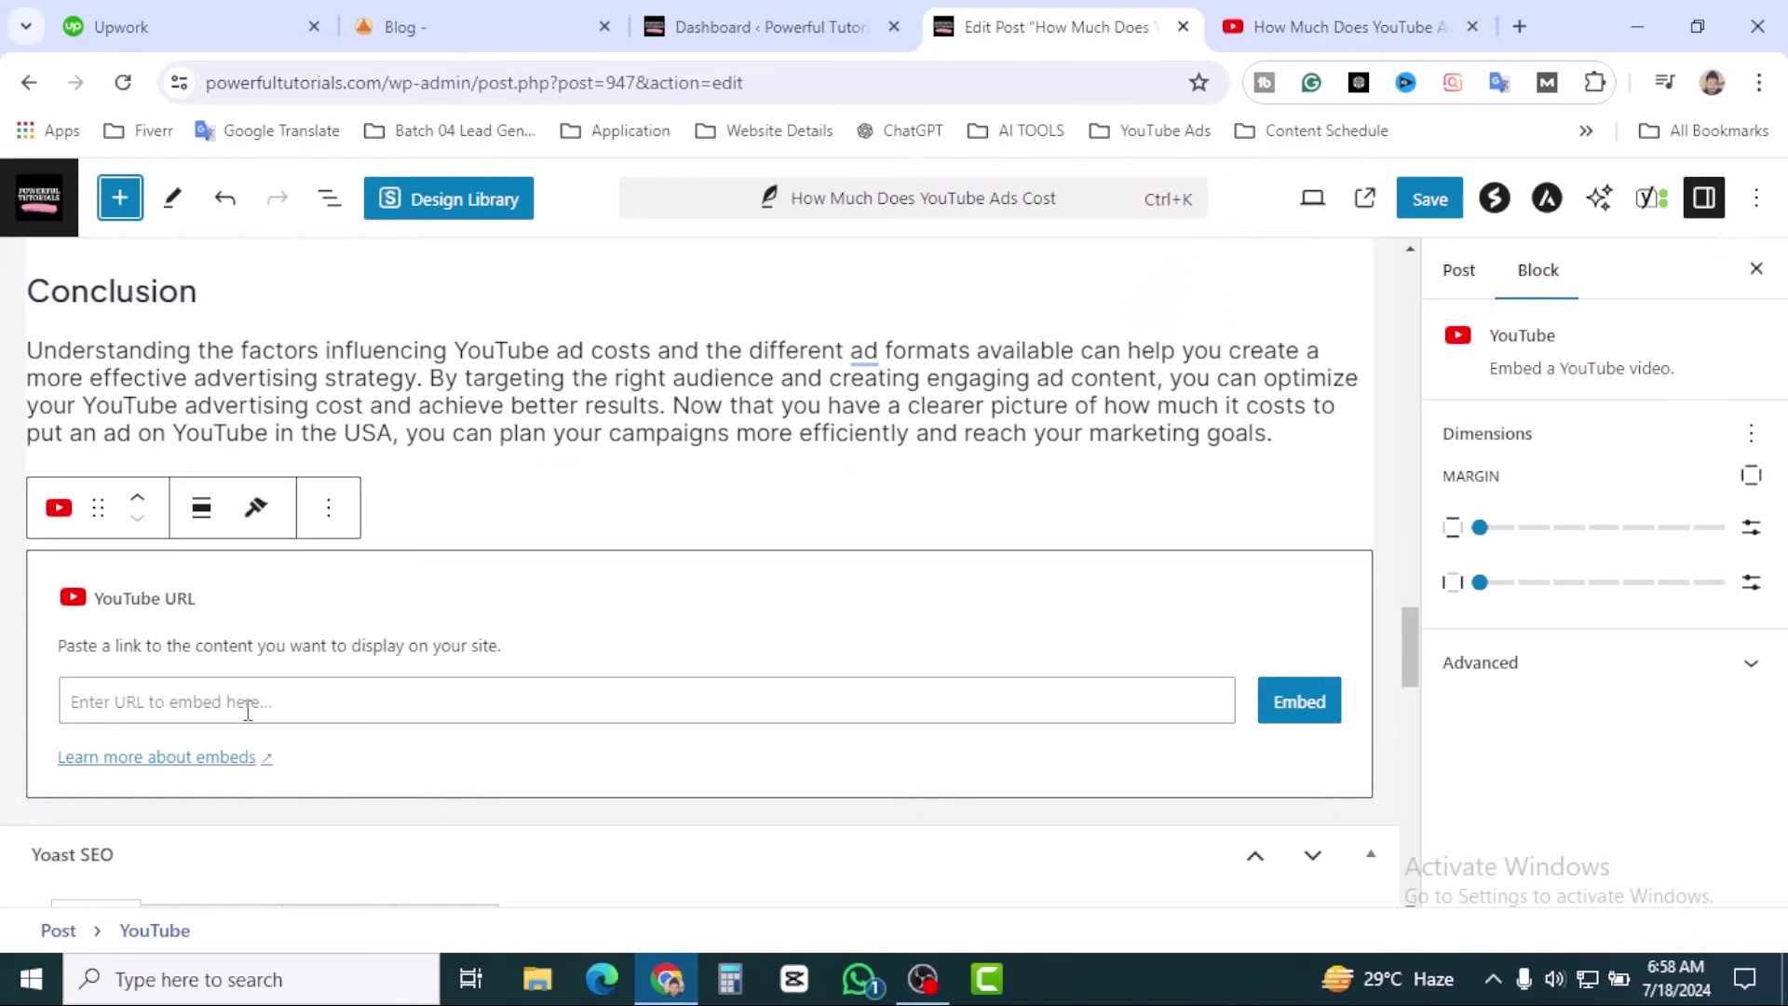
click(248, 711)
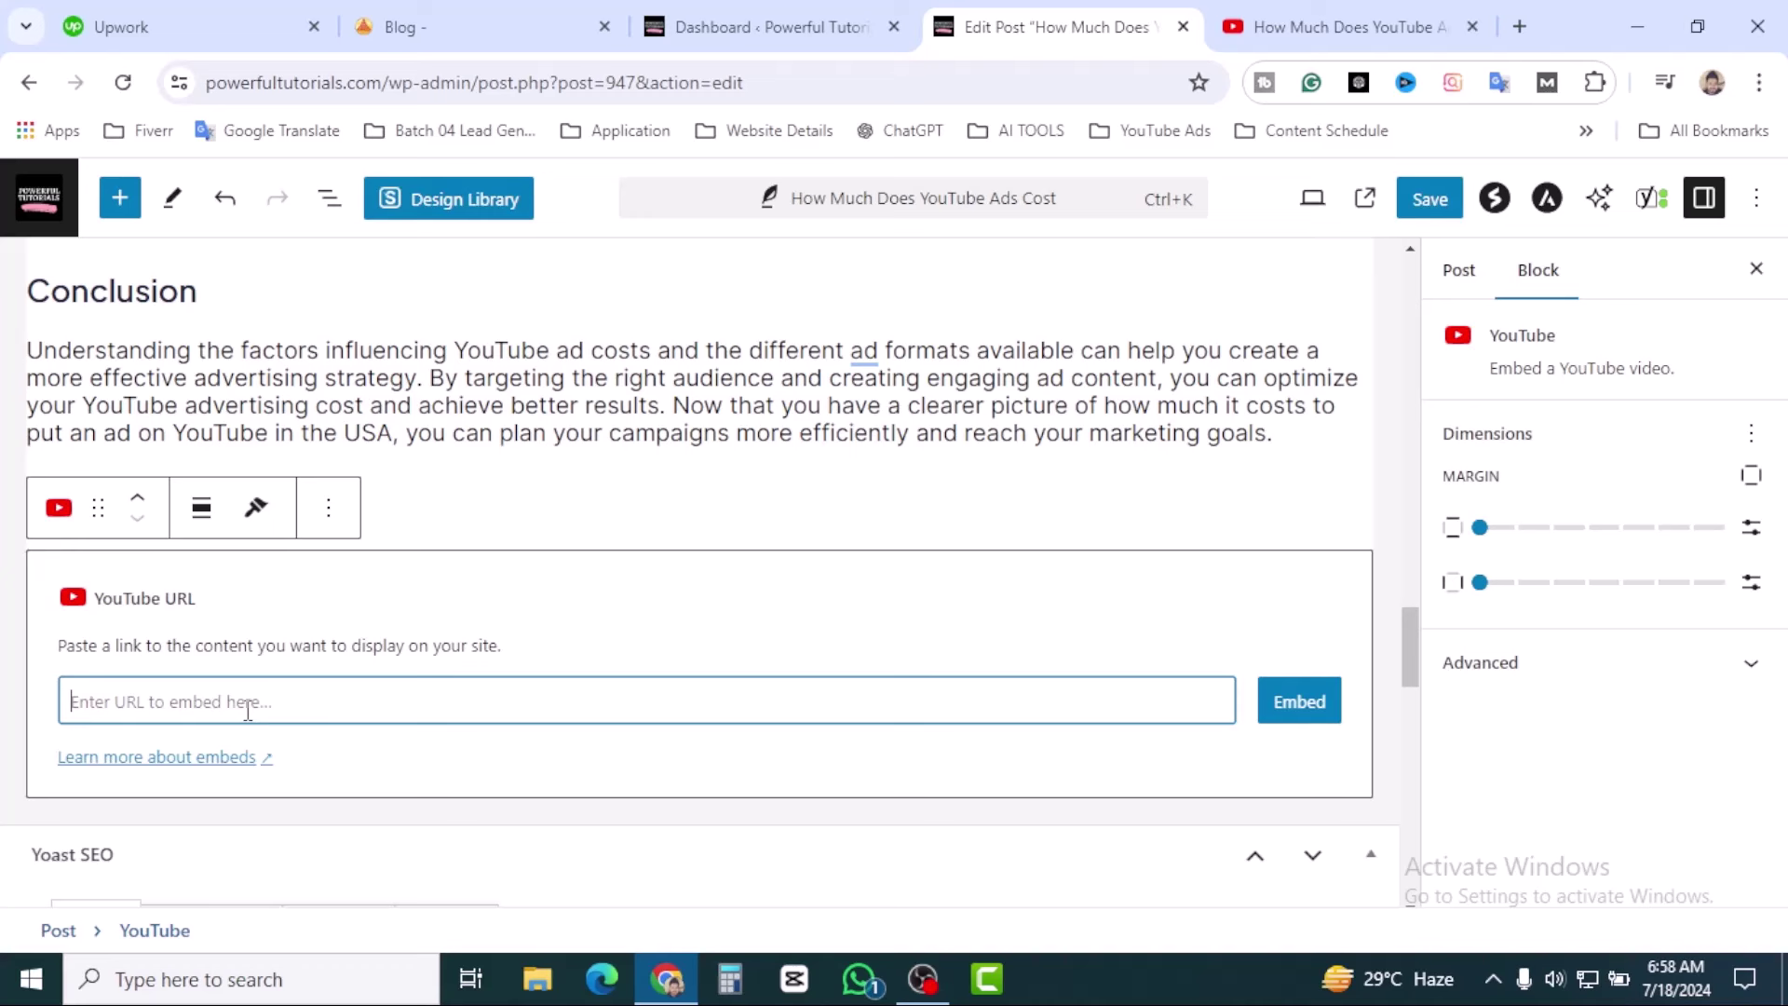
text(https://youtu.be/4J49UZLVA08)
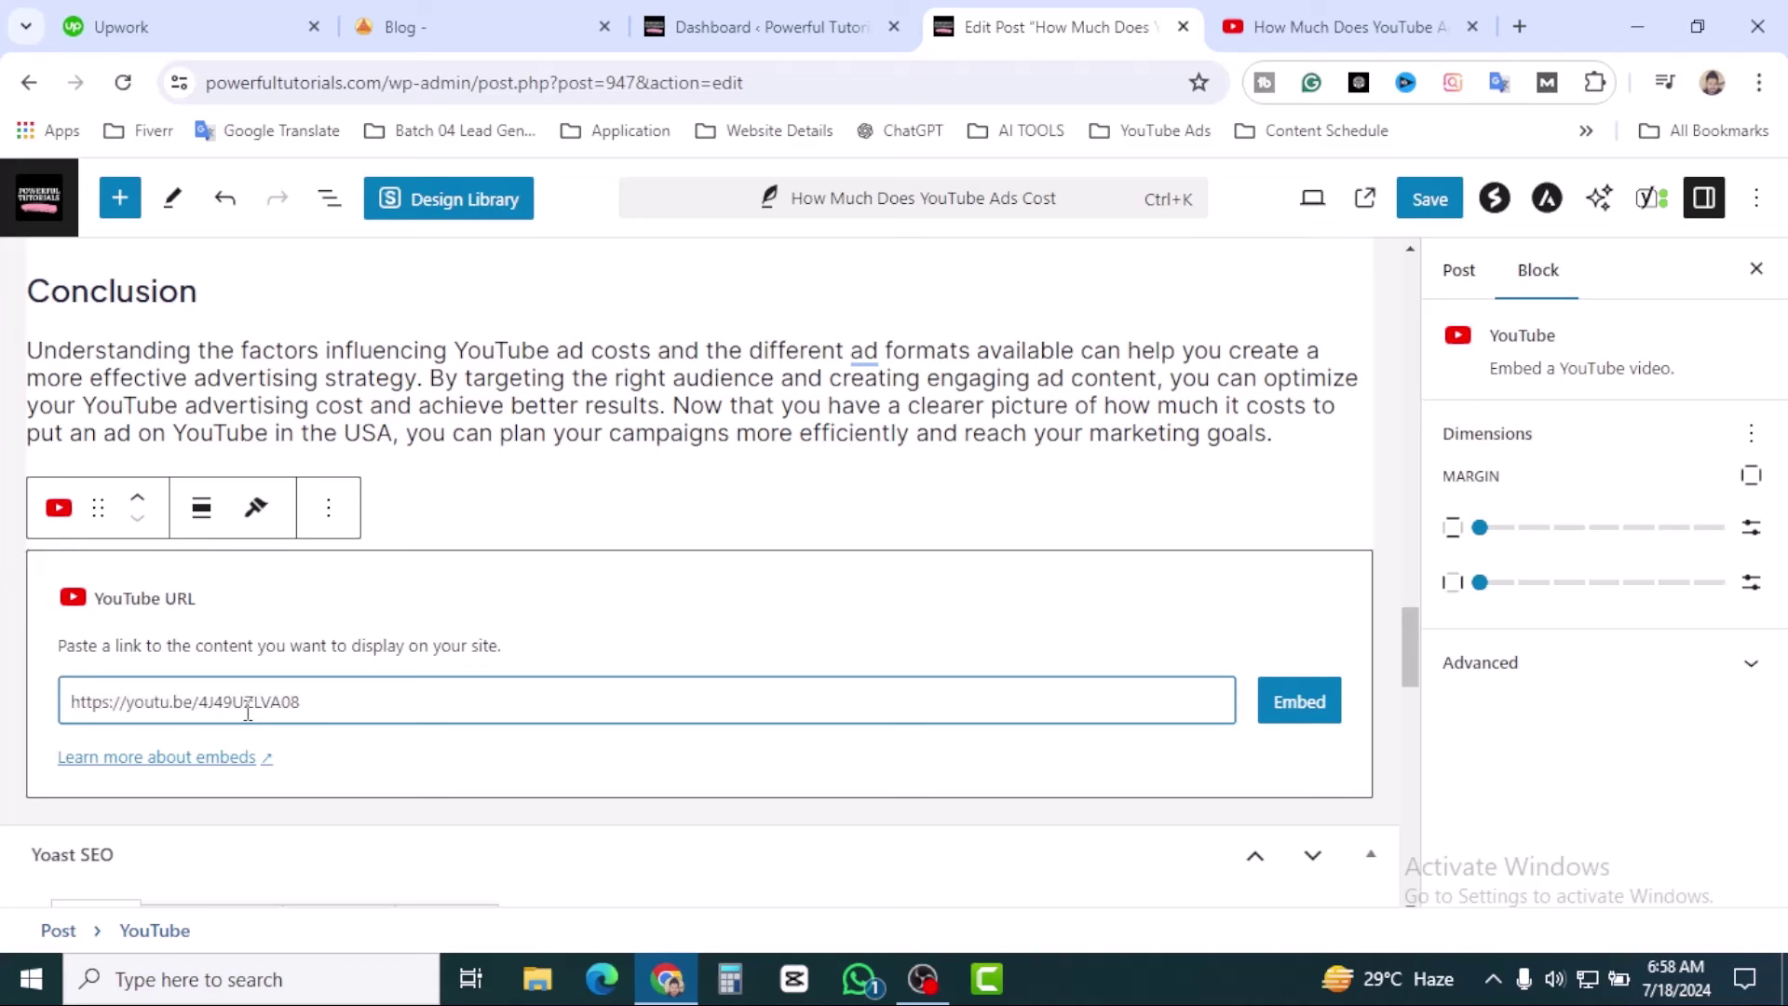
click(1321, 710)
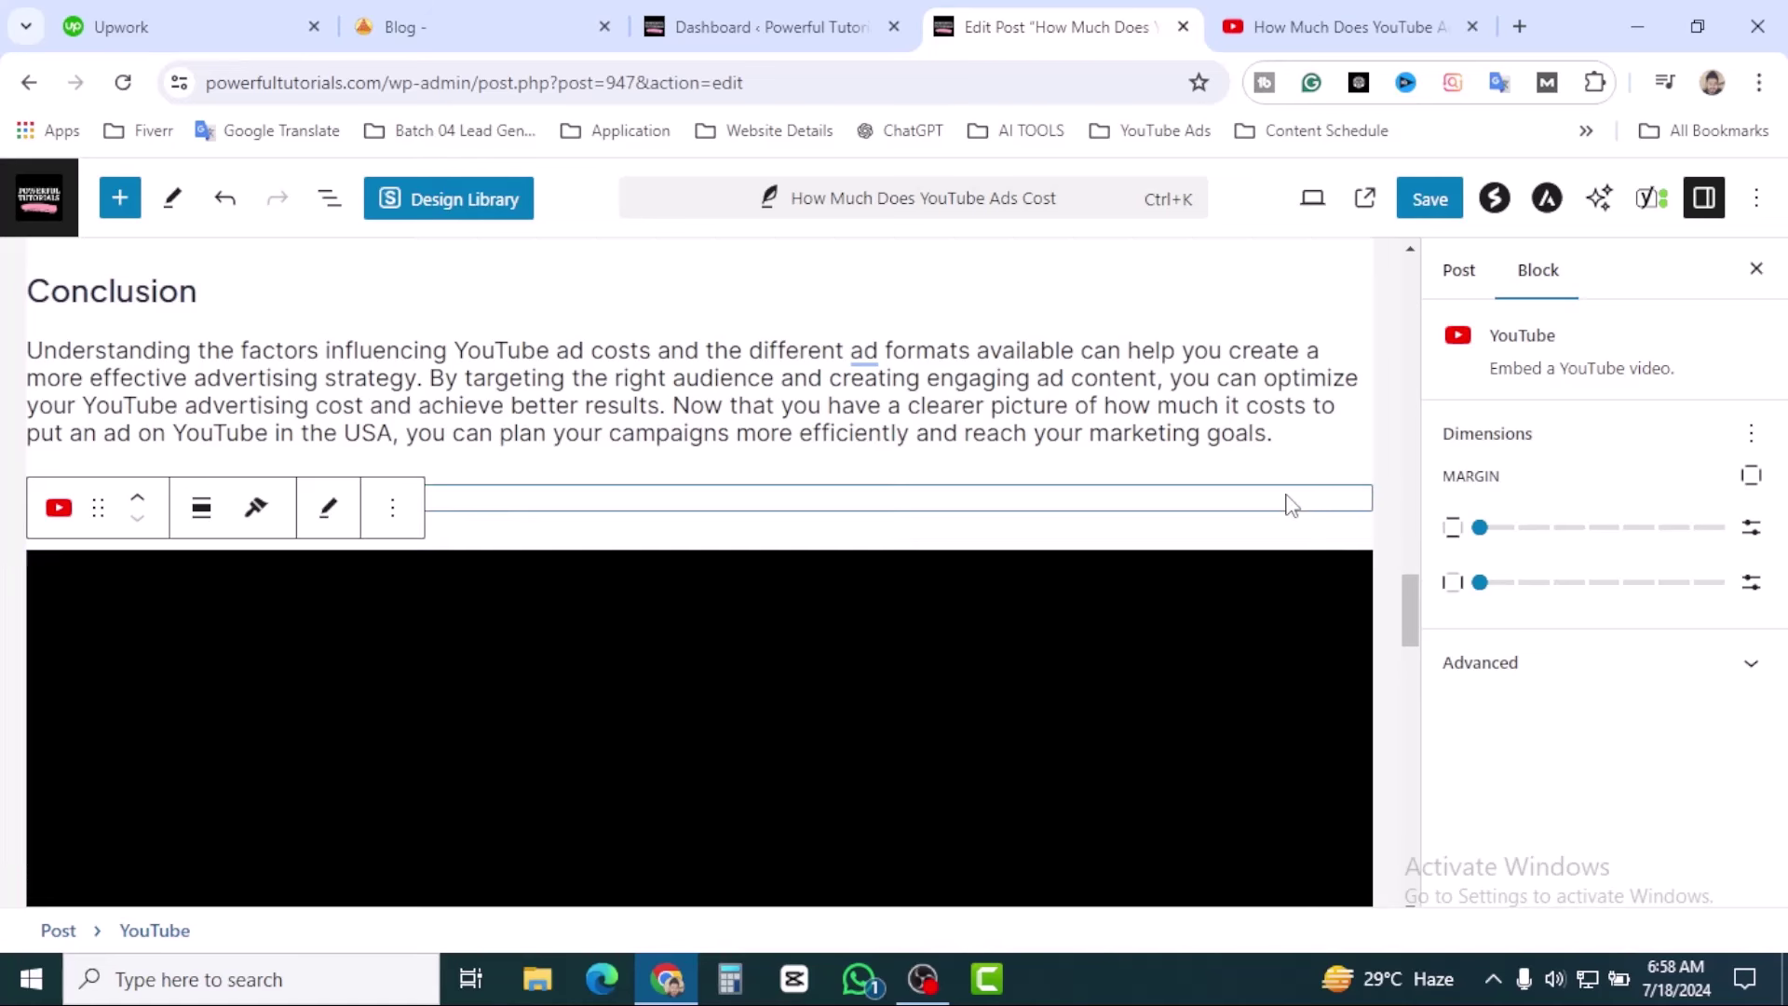
Check the embedded video's preview below the Conclusion and save the post.
scroll(1369, 517, down, 2)
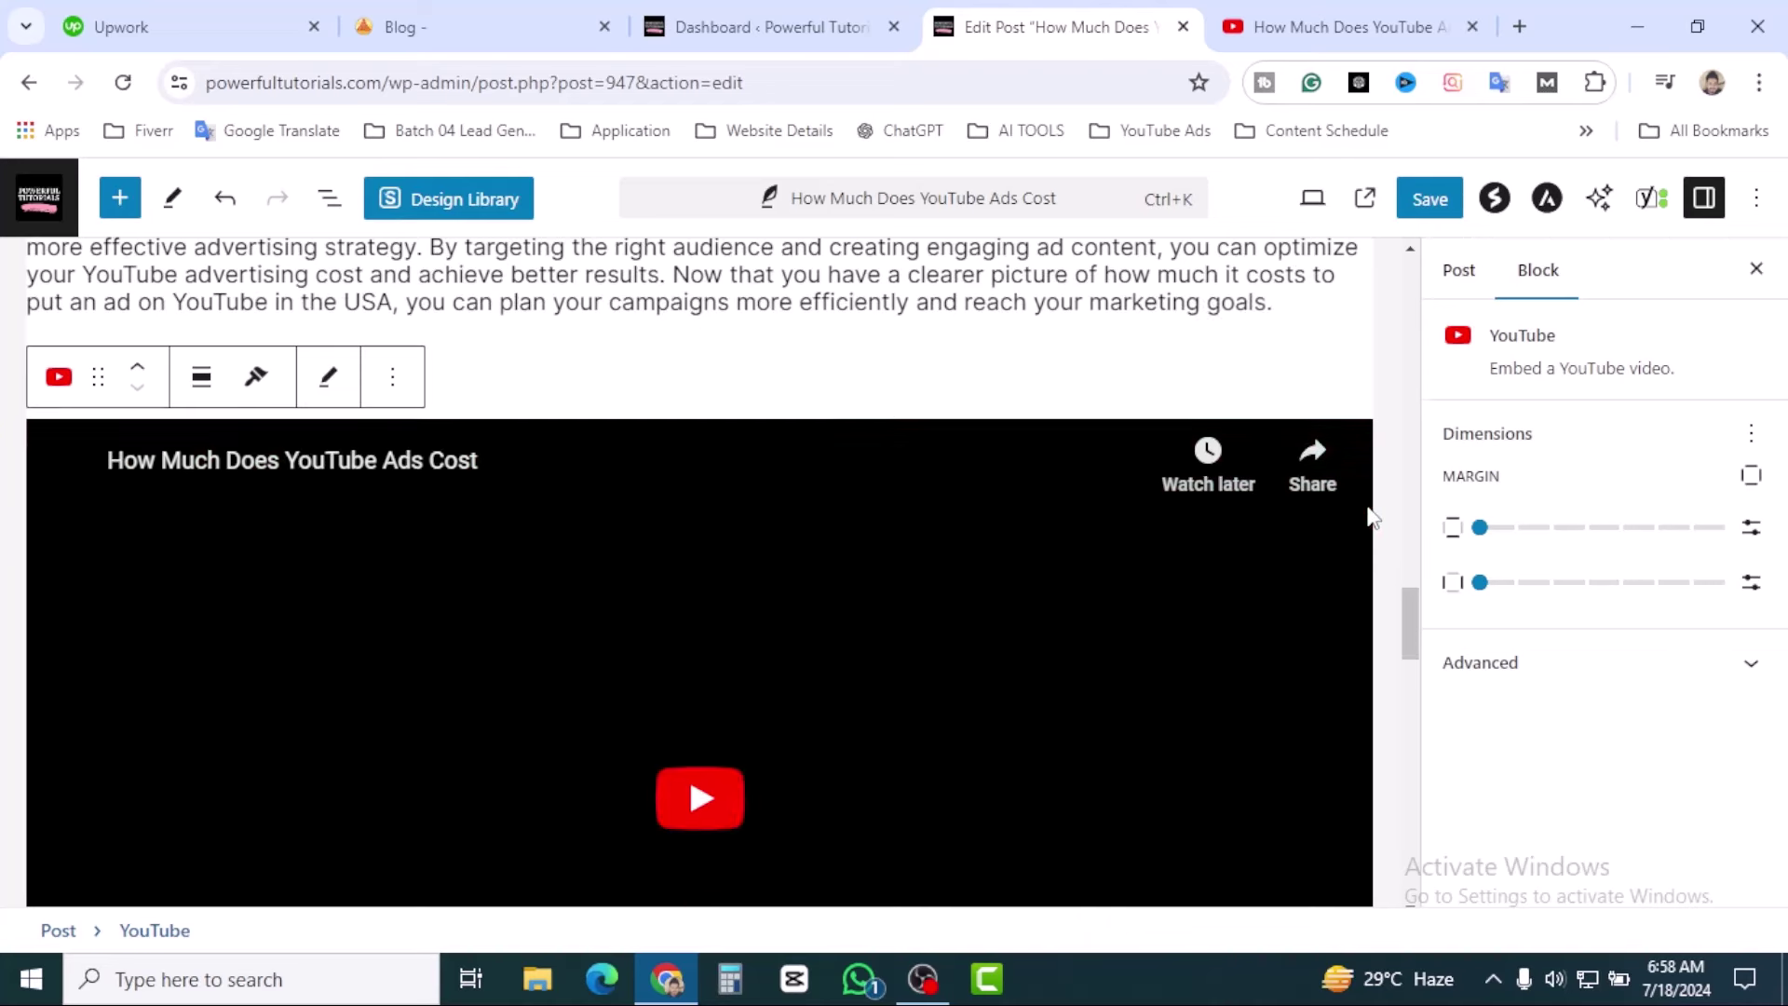
scroll(1344, 607, down, 8)
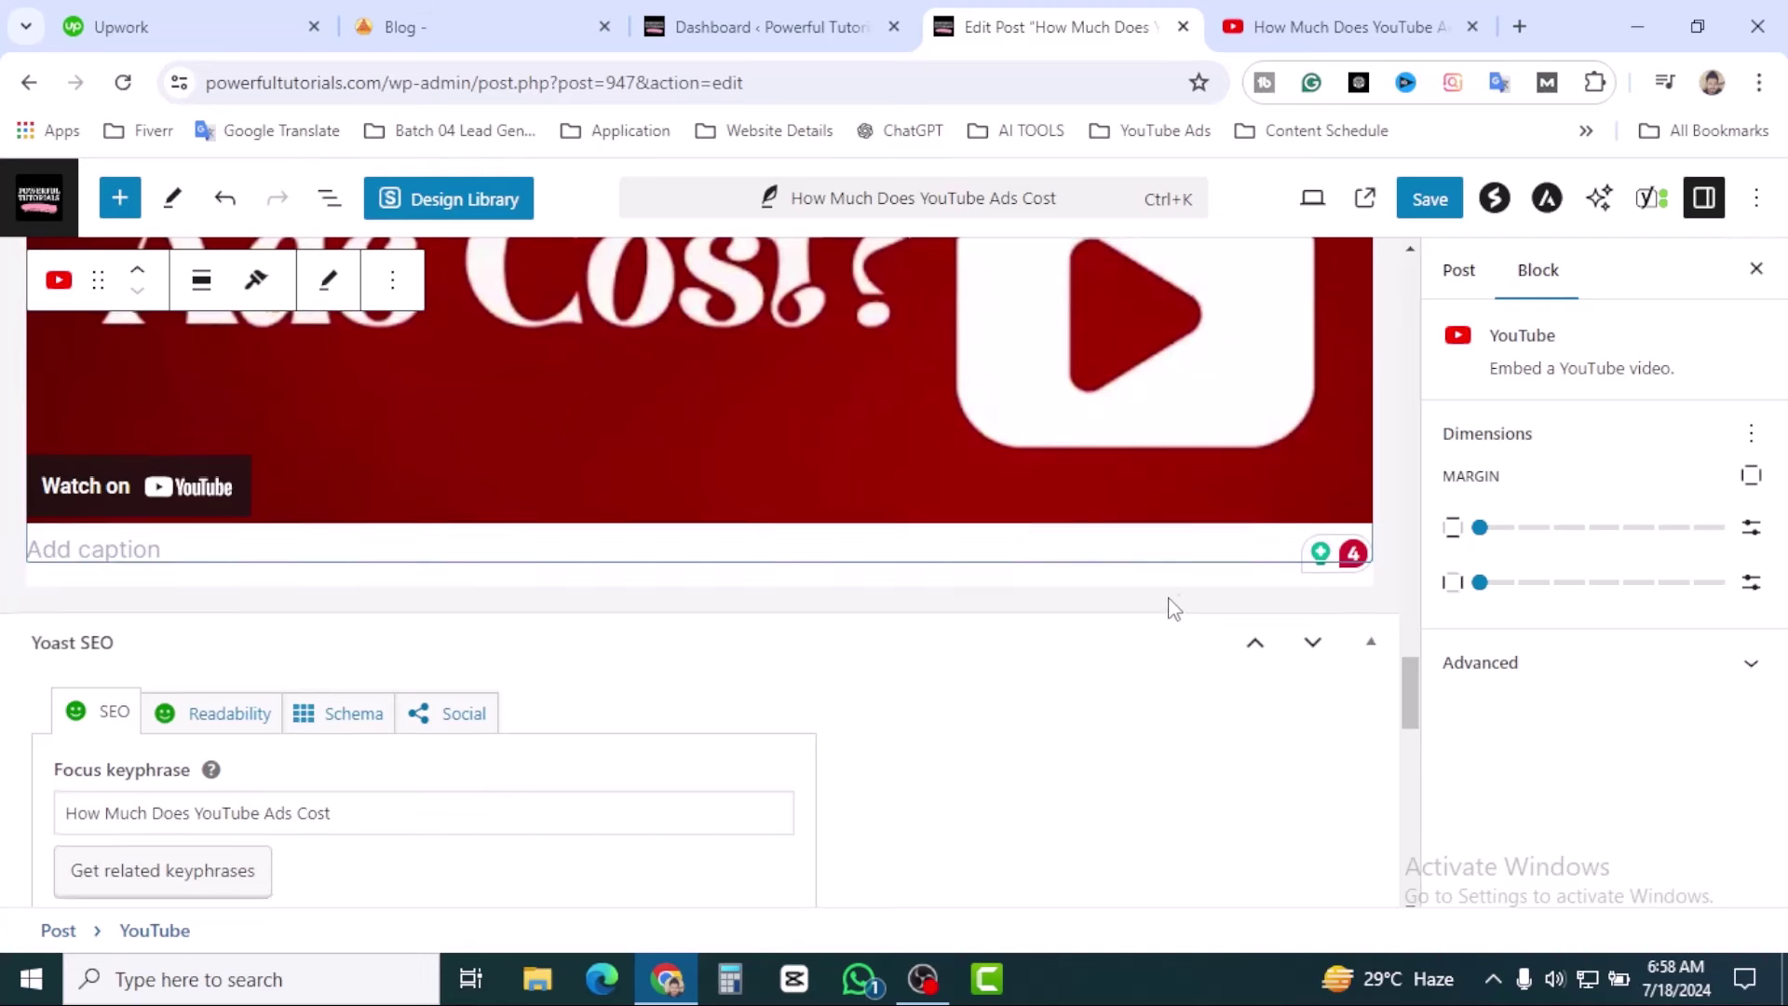
scroll(1173, 610, up, 10)
scroll(1177, 603, up, 1)
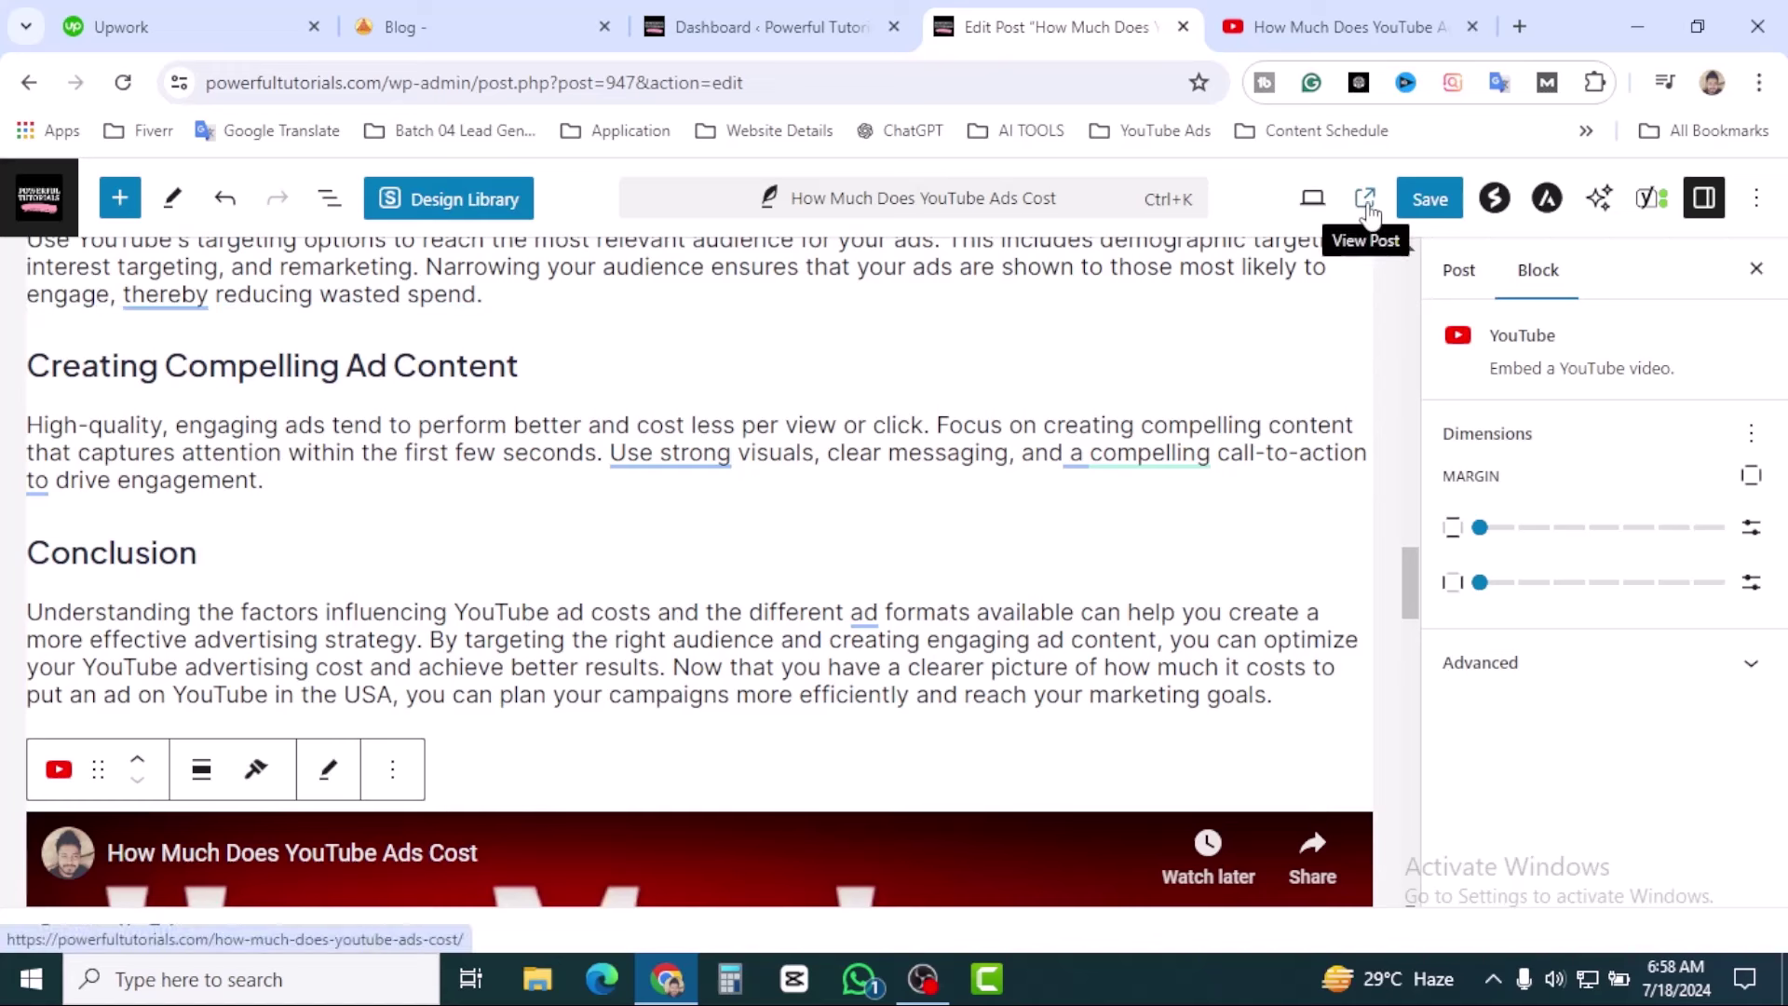
click(1430, 213)
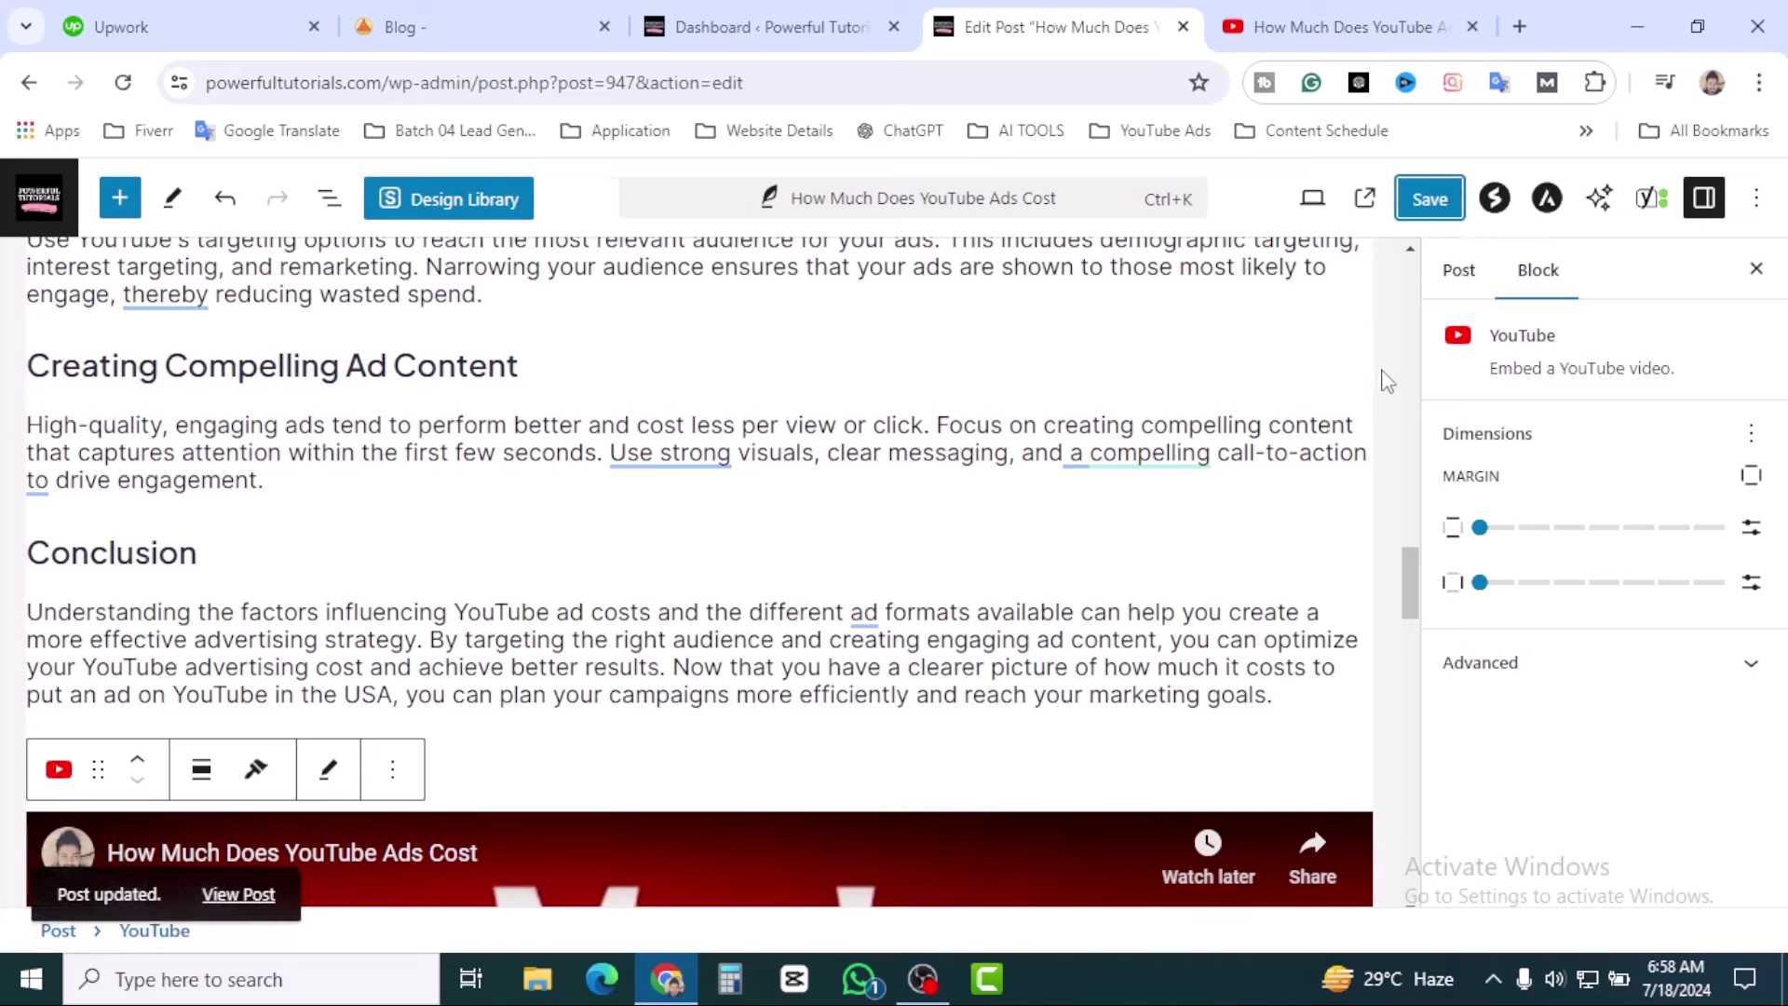
Open the published "How Much Does YouTube Ads Cost" post in a new tab and find the embedded video below the Conclusion.
right_click(261, 892)
click(400, 599)
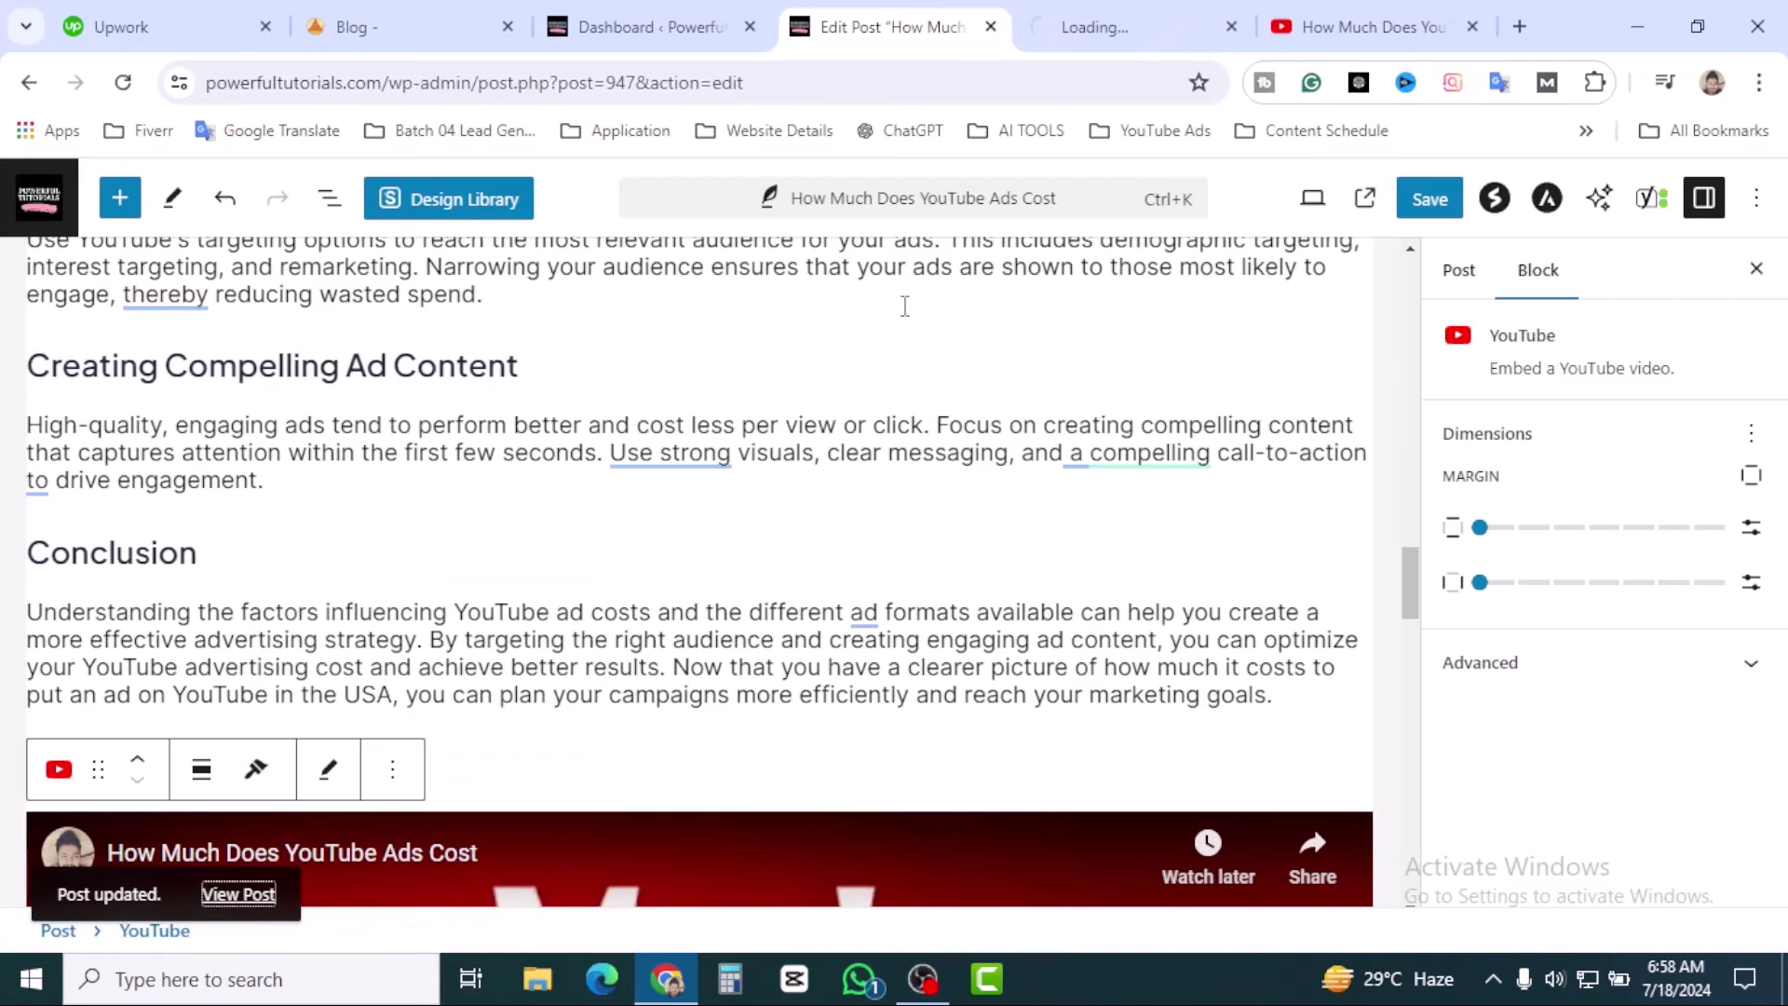
key(ctrl+Tab)
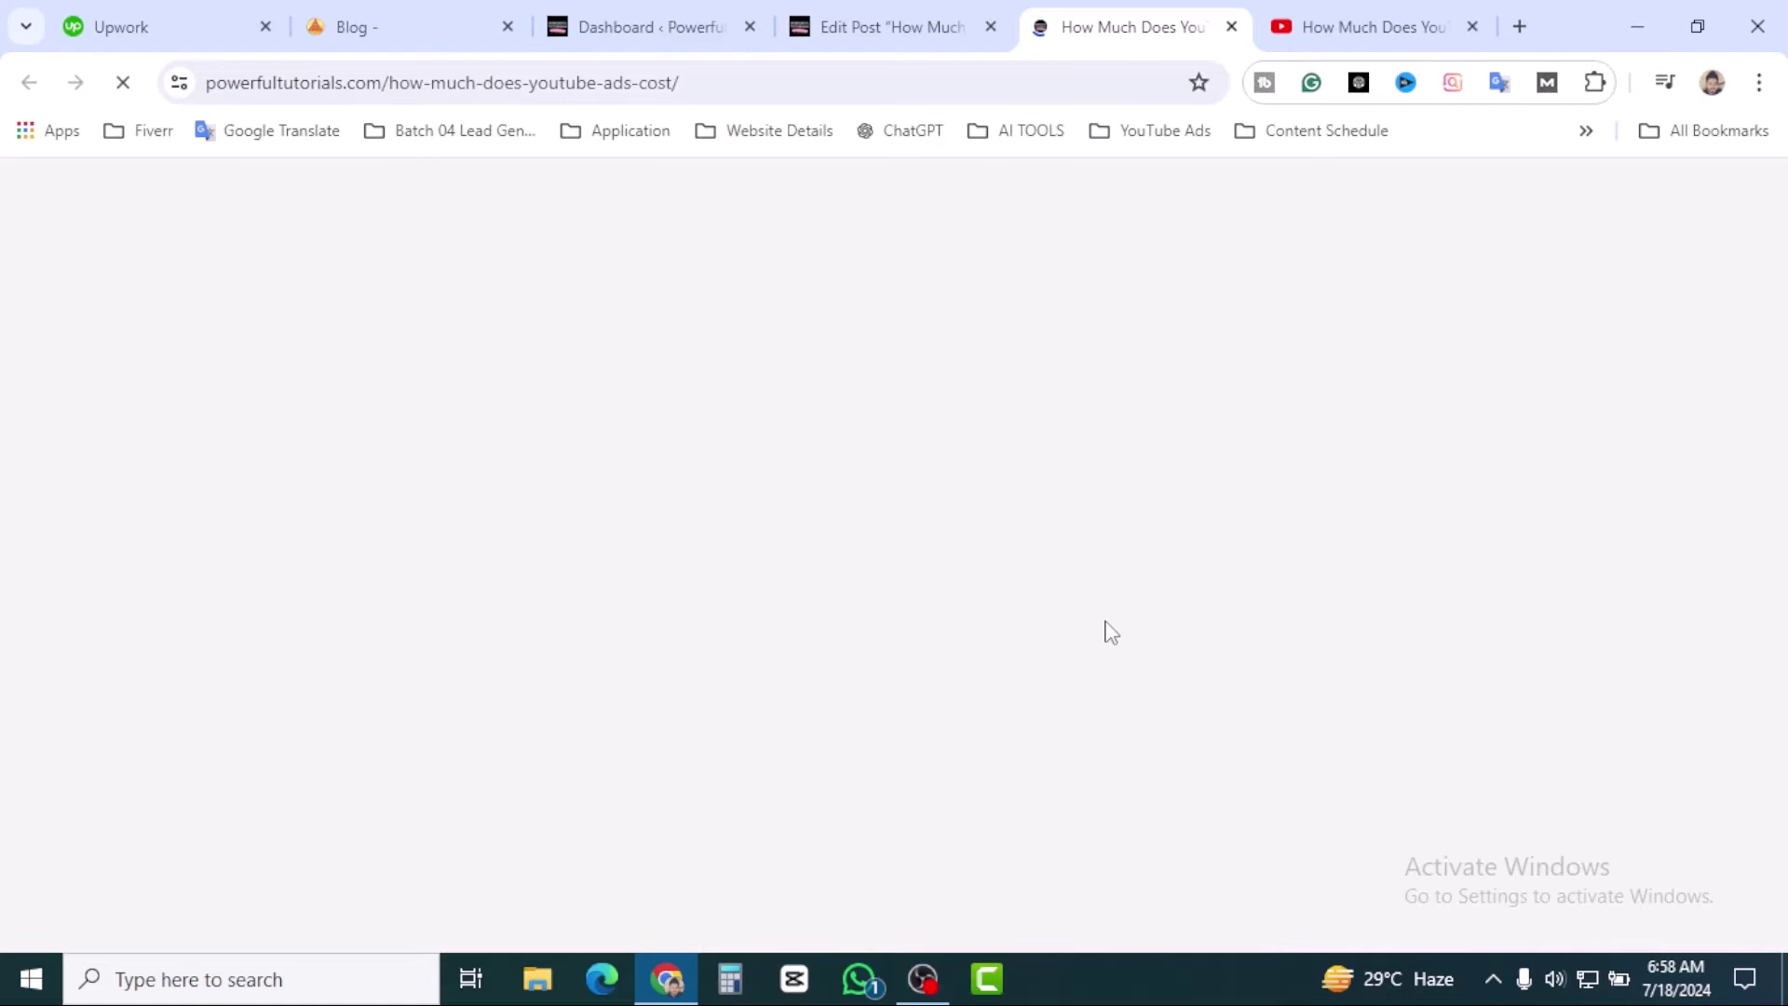
scroll(1164, 656, down, 4)
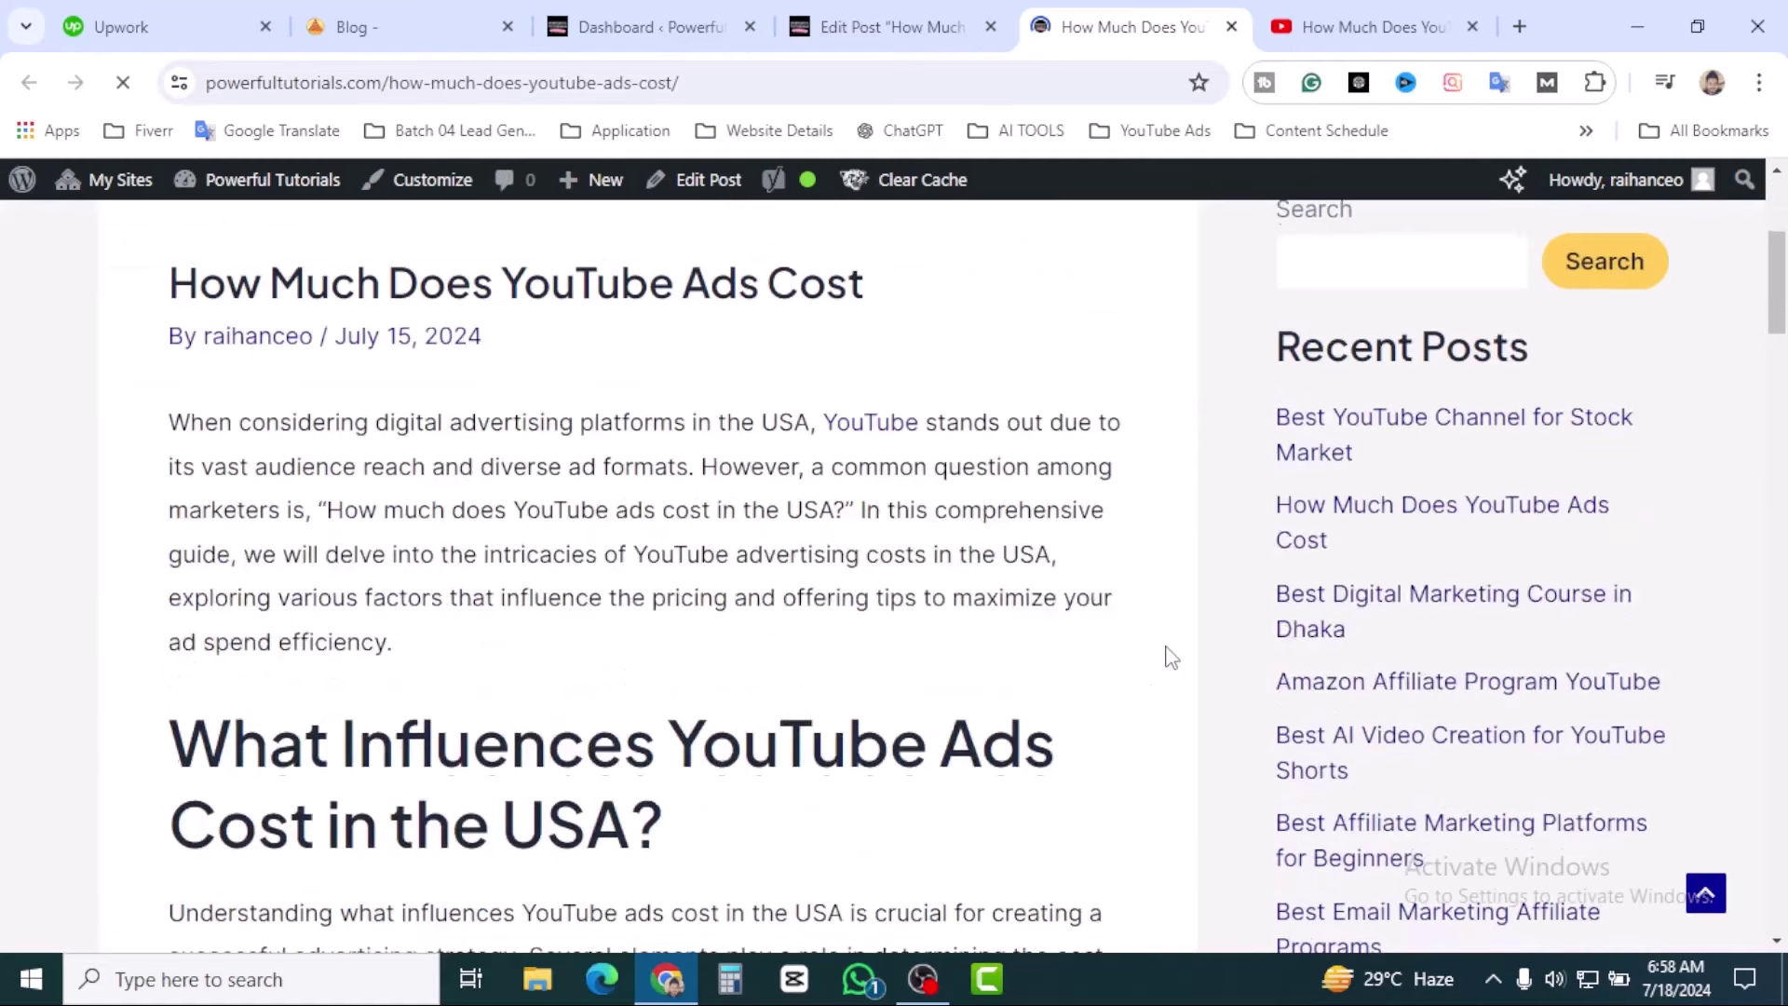
scroll(1171, 657, down, 3)
scroll(1168, 610, down, 3)
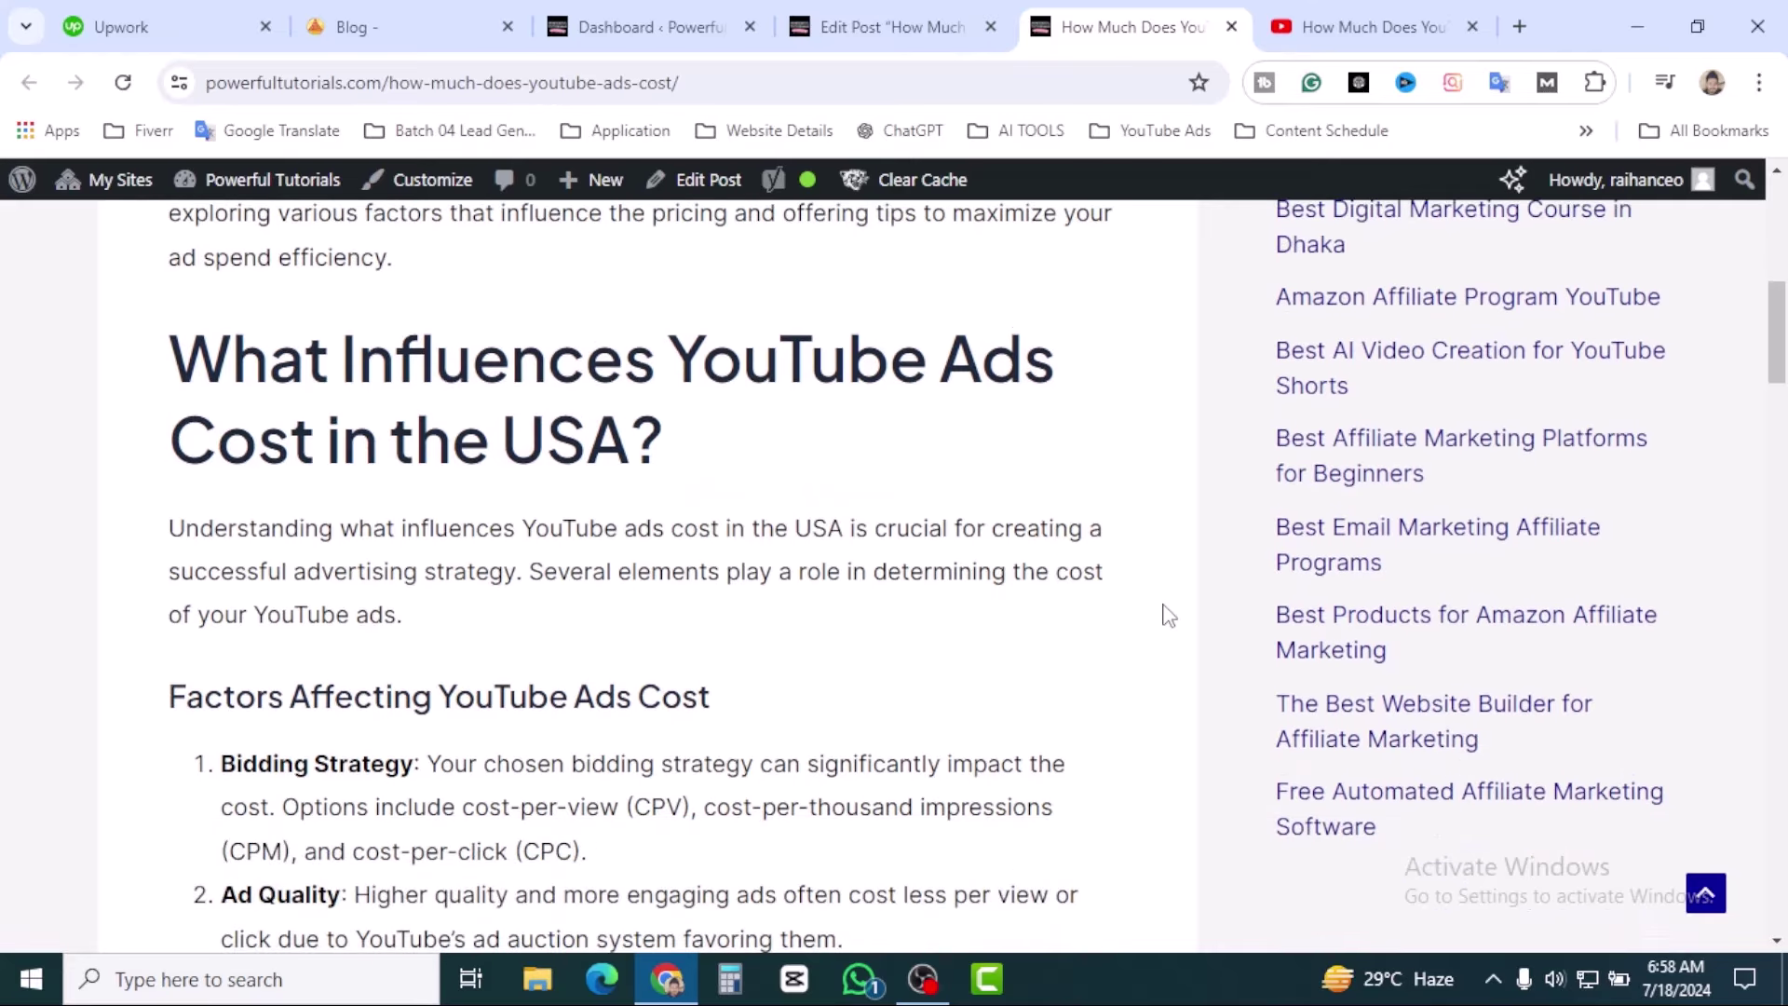
scroll(1169, 615, down, 14)
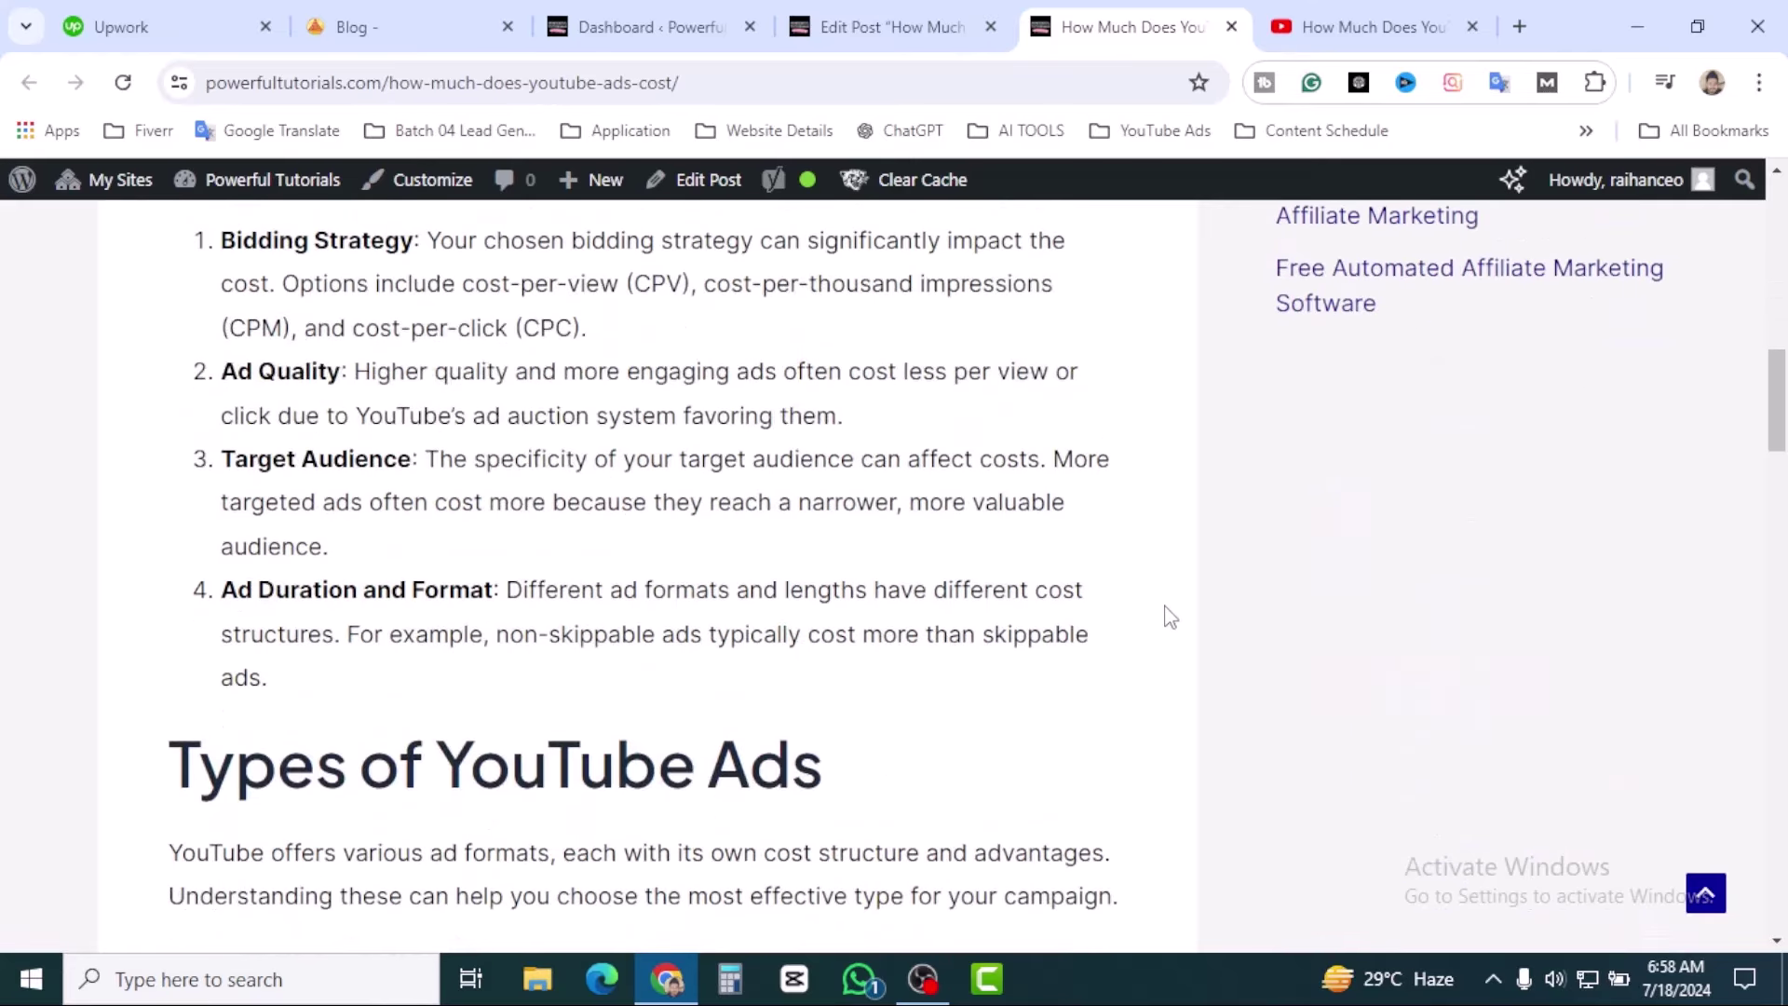
scroll(1171, 618, down, 11)
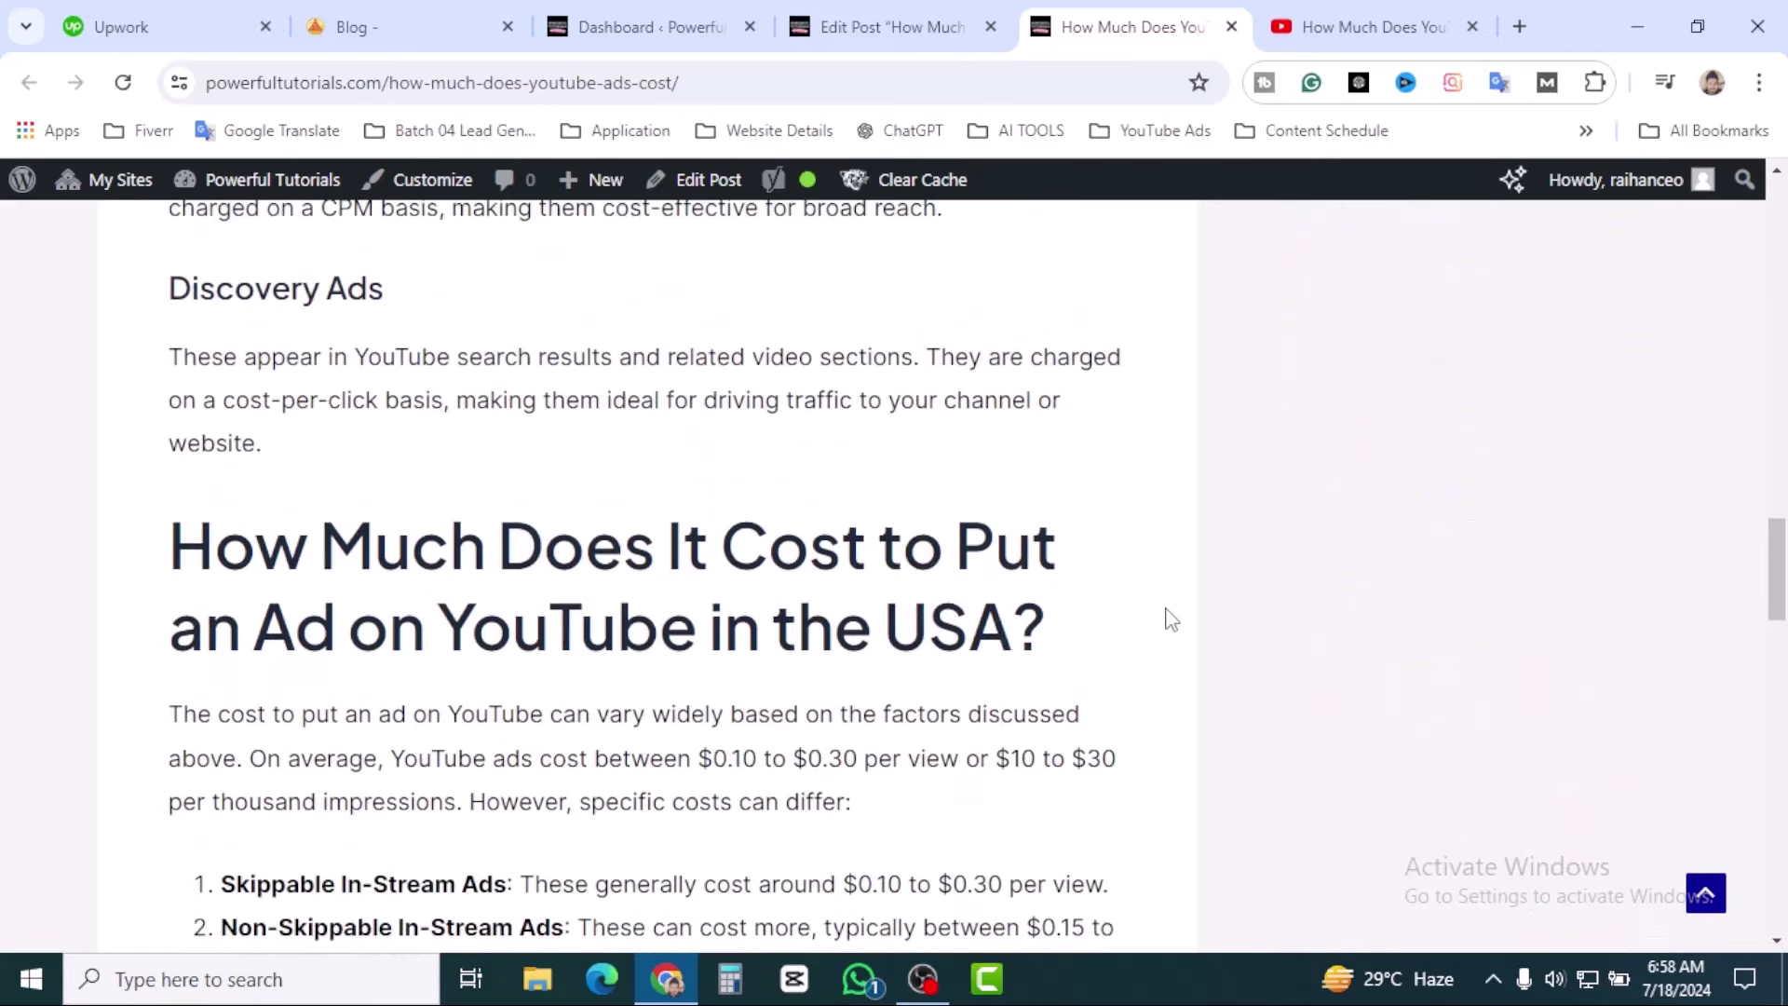
scroll(1172, 621, down, 5)
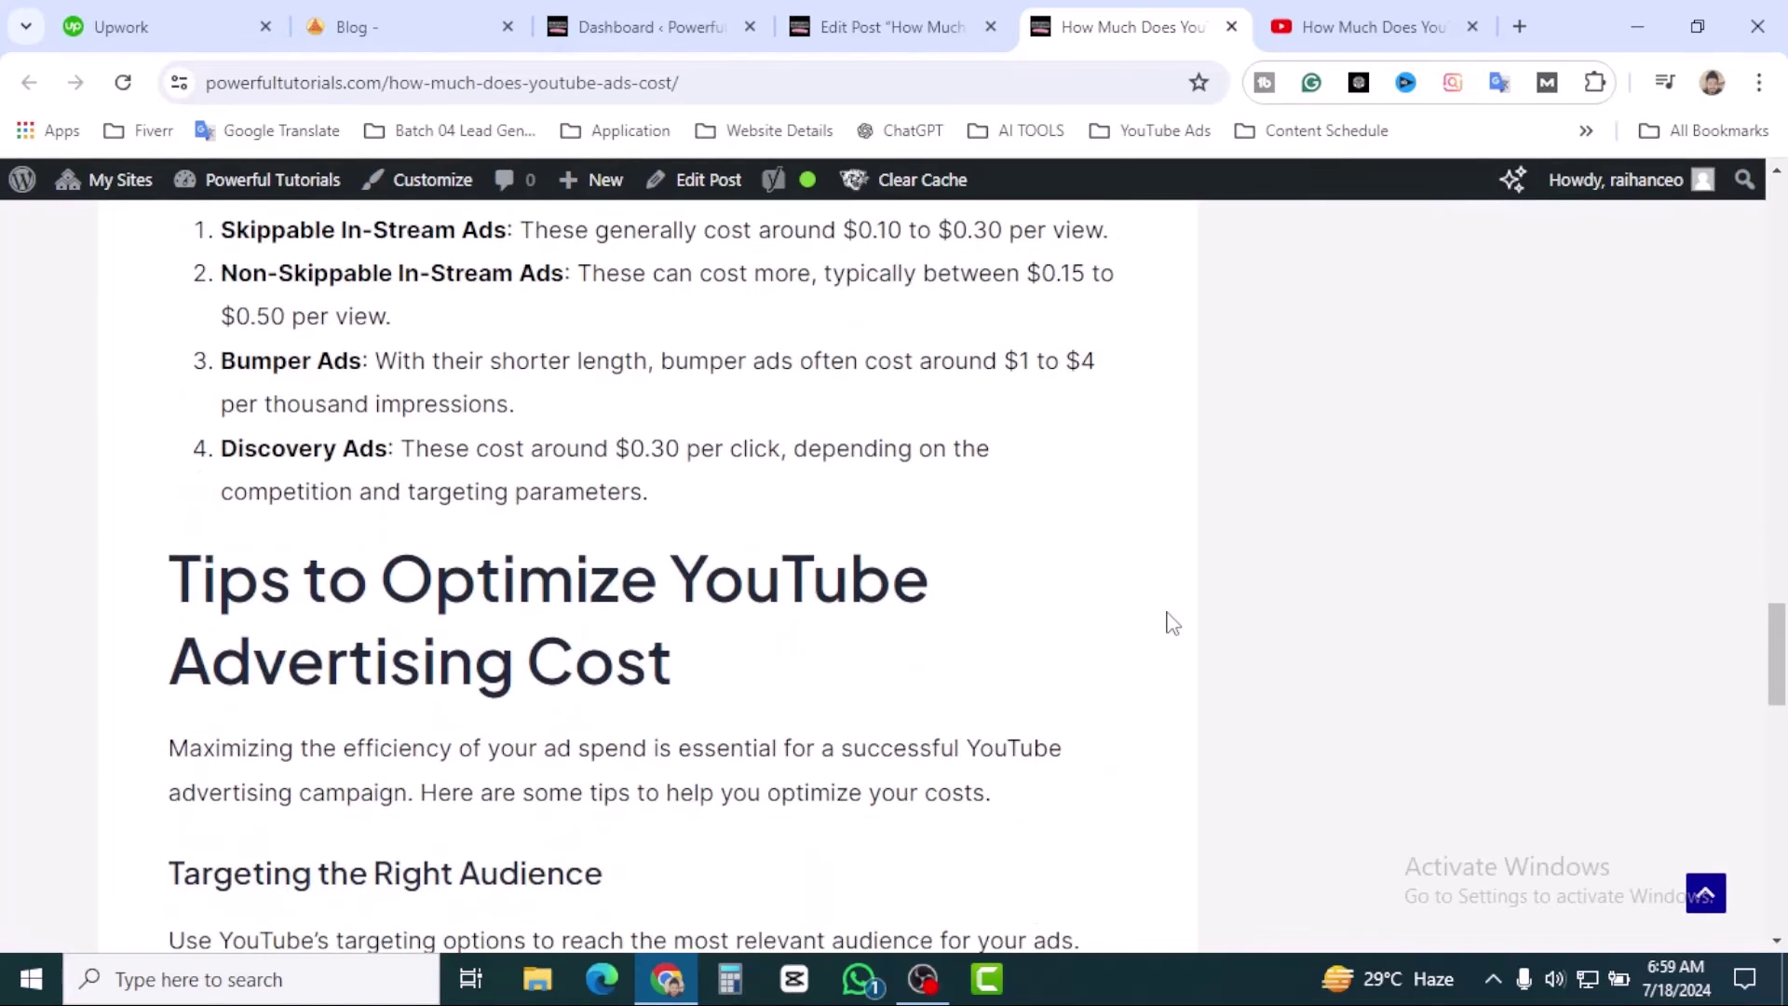
scroll(1171, 622, down, 16)
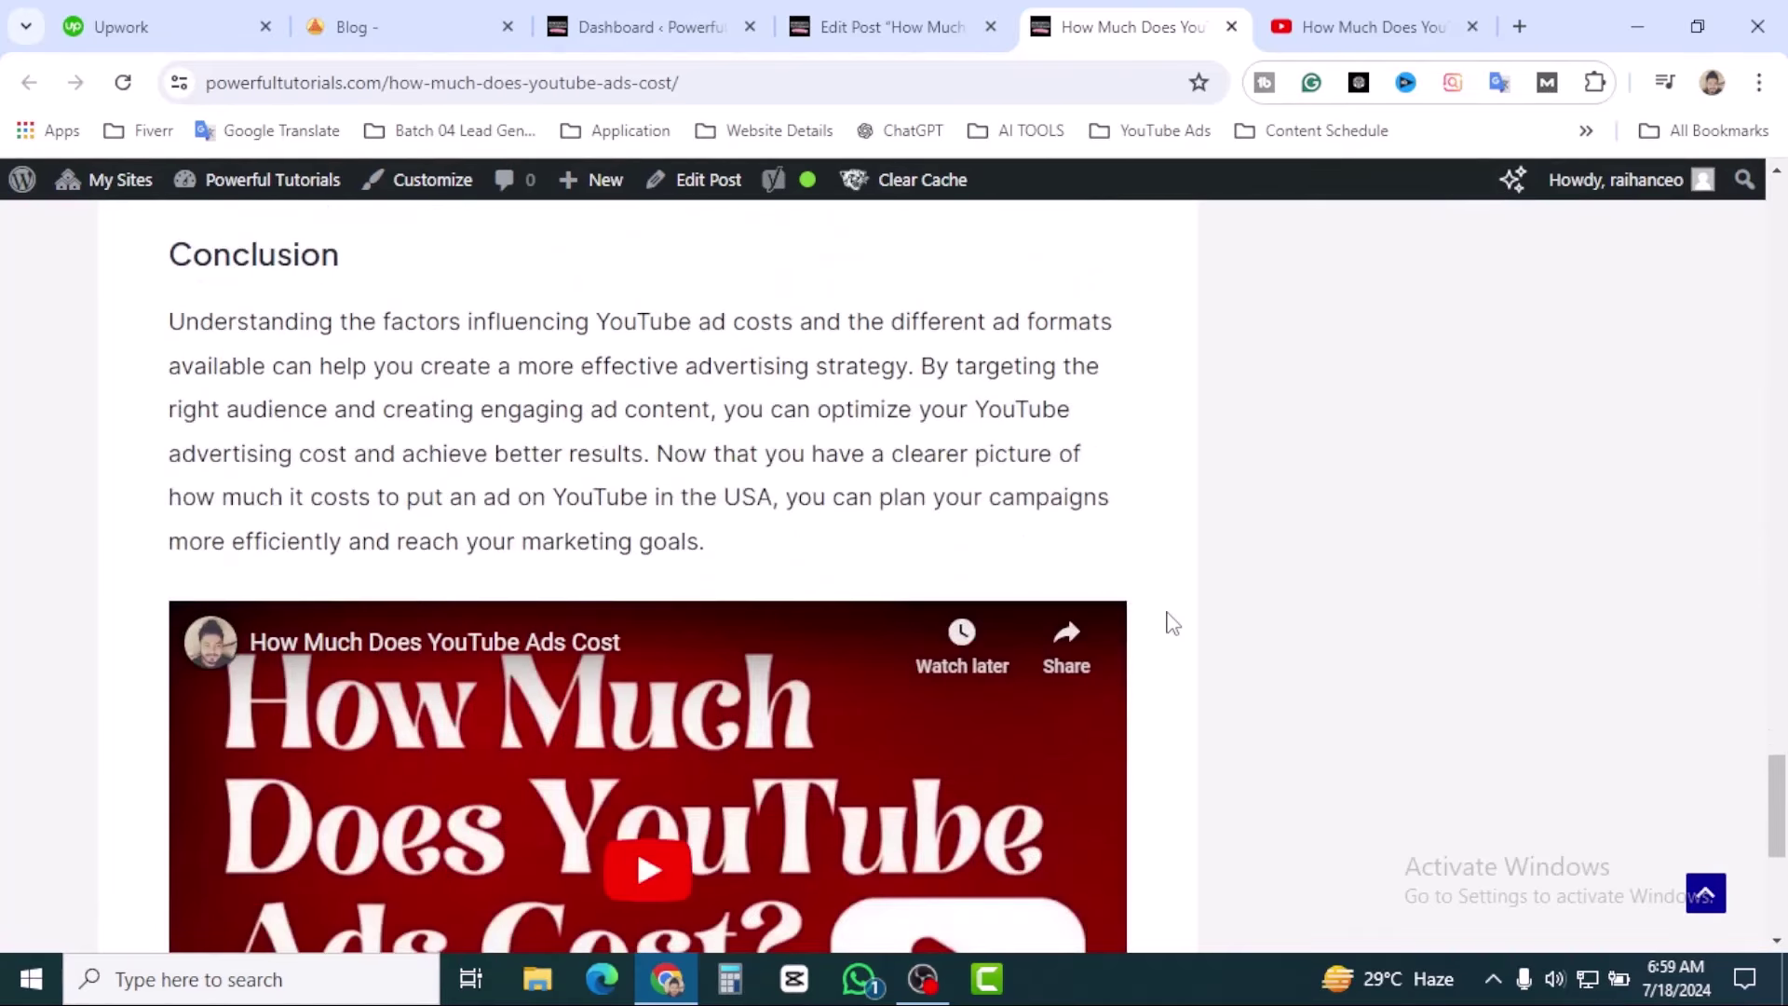
scroll(1171, 622, up, 3)
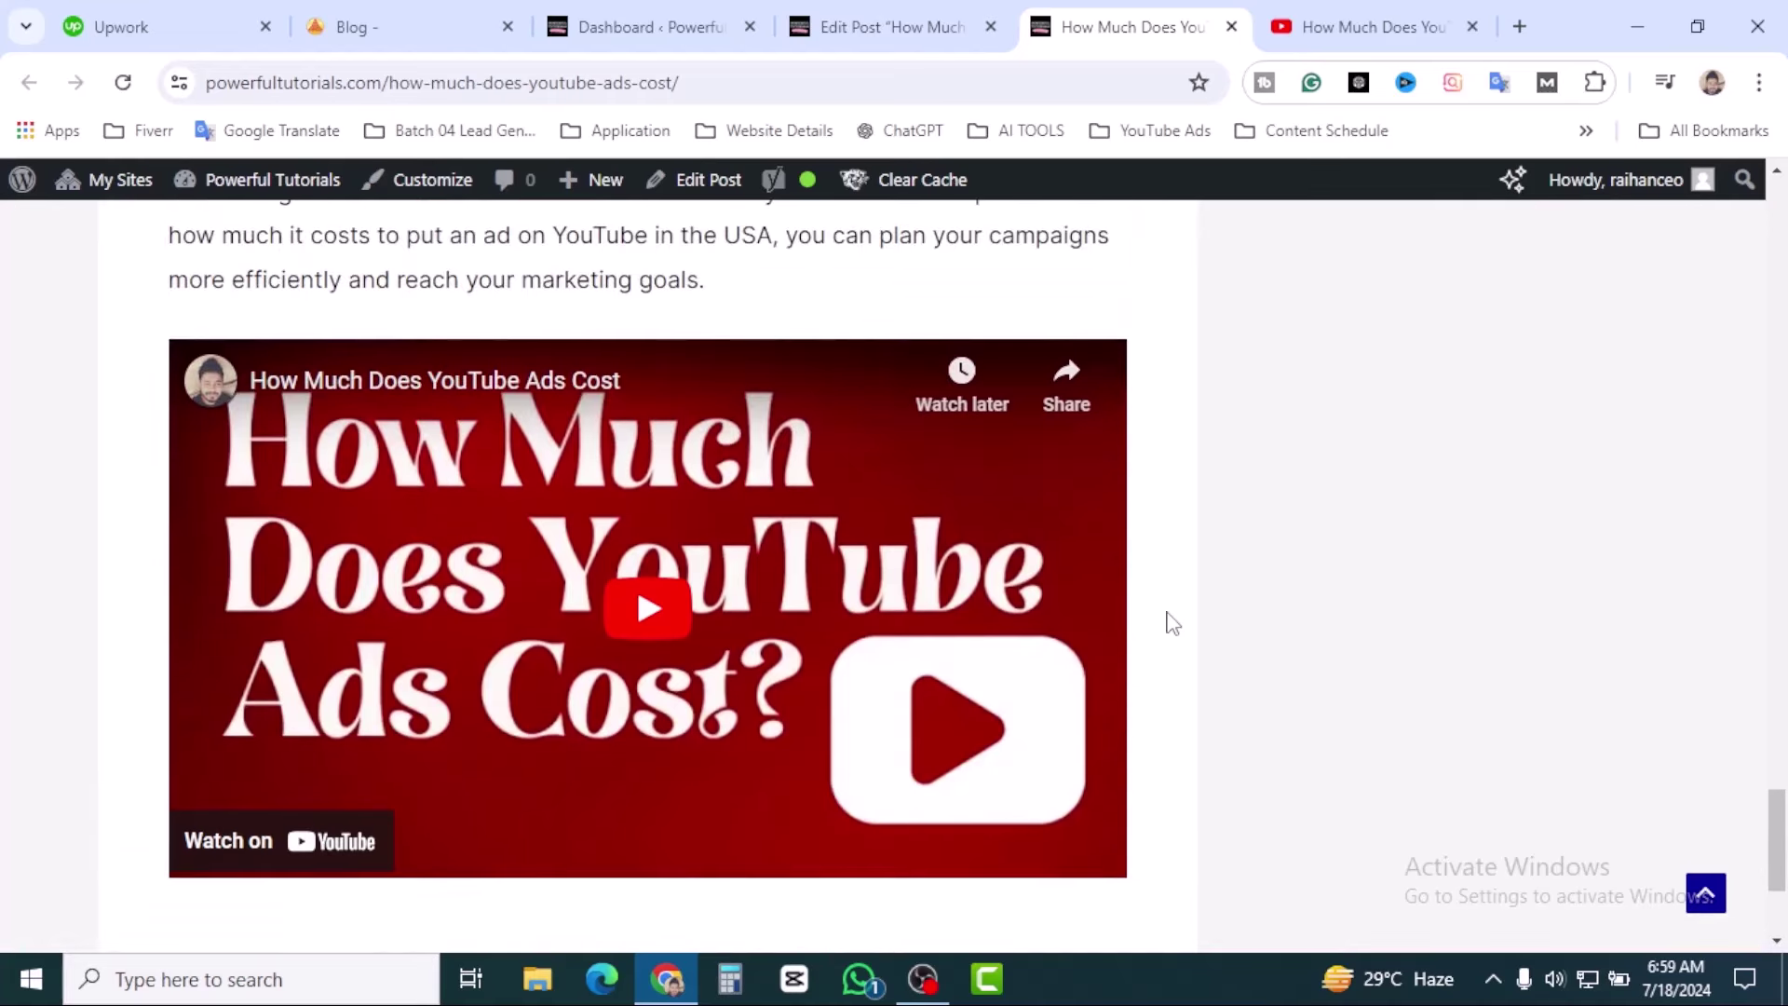
Play the embedded video briefly on the published post, pause it and dismiss the suggested videos.
click(650, 613)
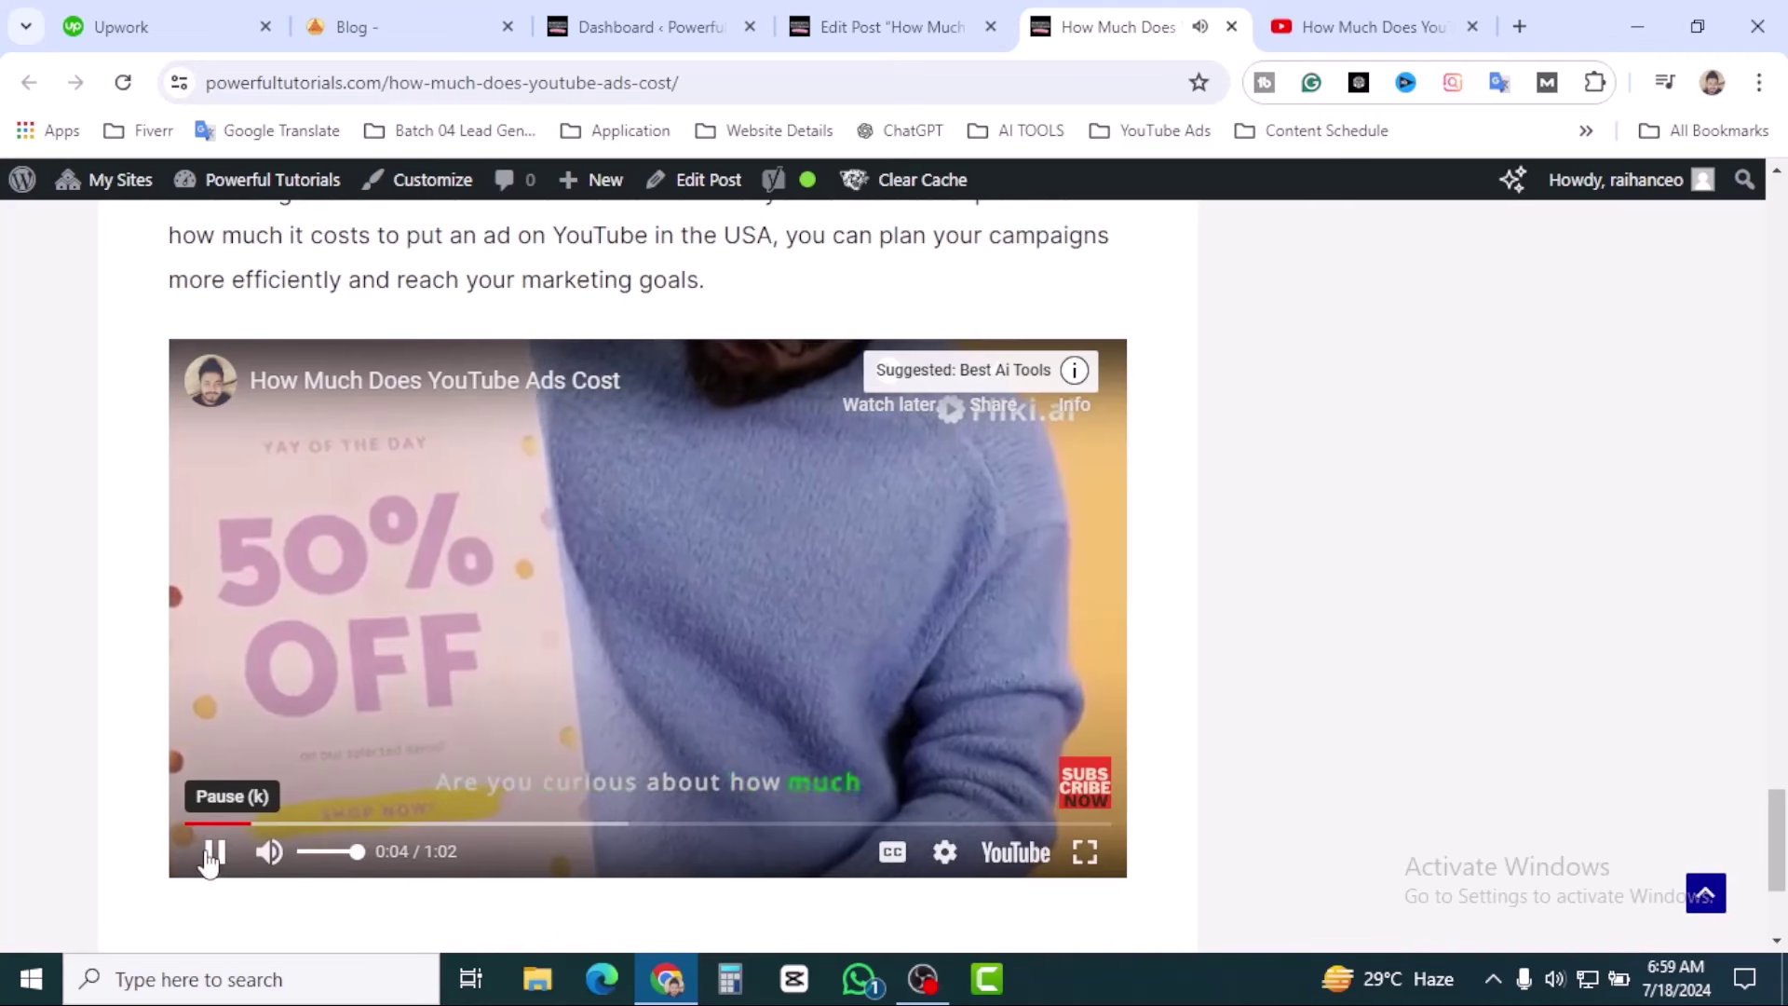
click(214, 855)
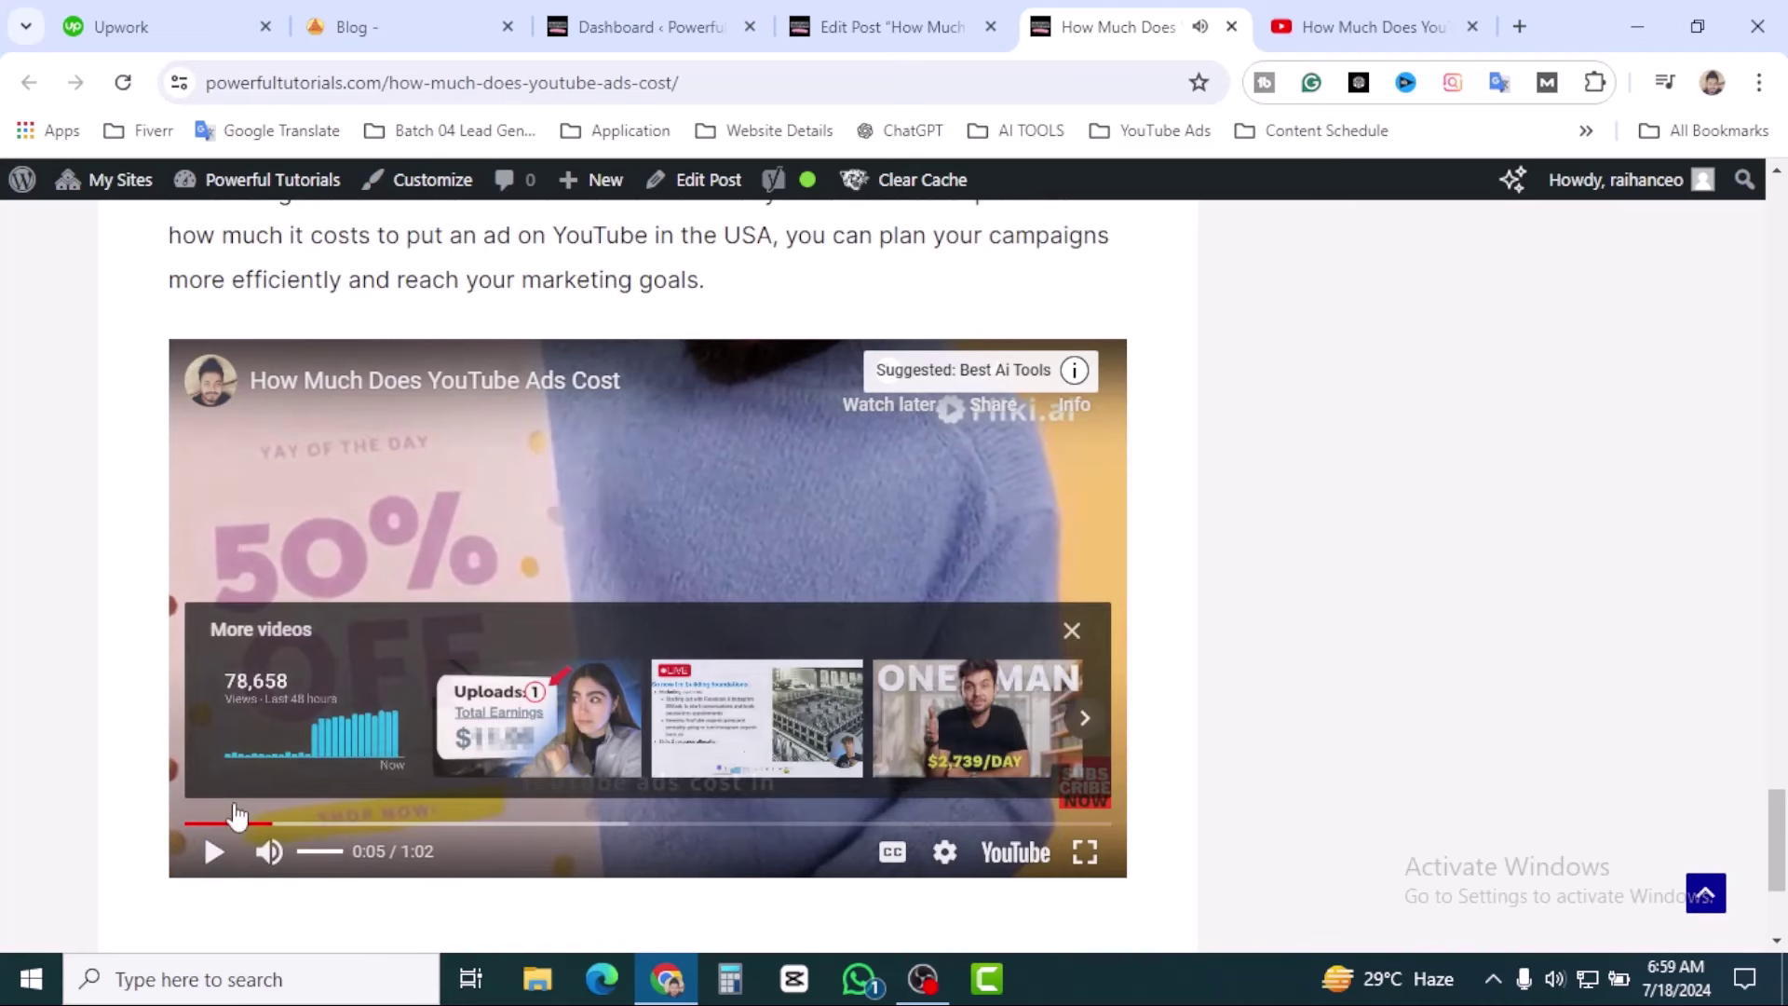
click(1070, 632)
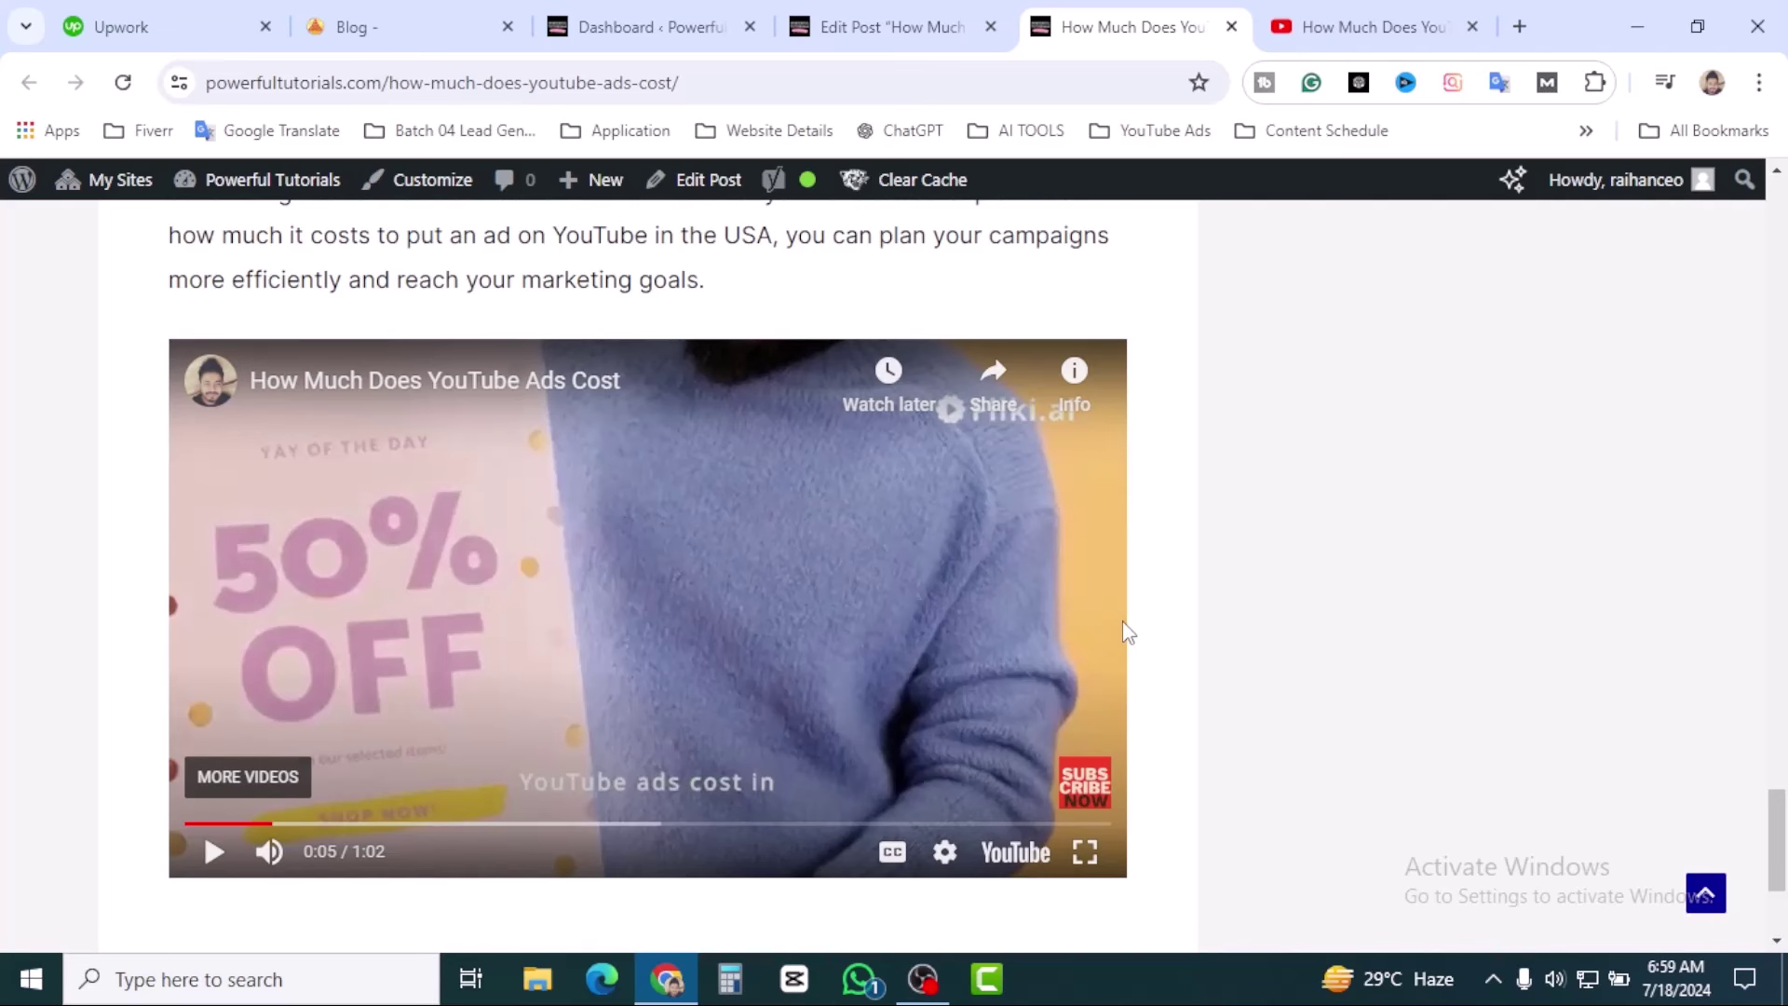
scroll(1160, 643, down, 3)
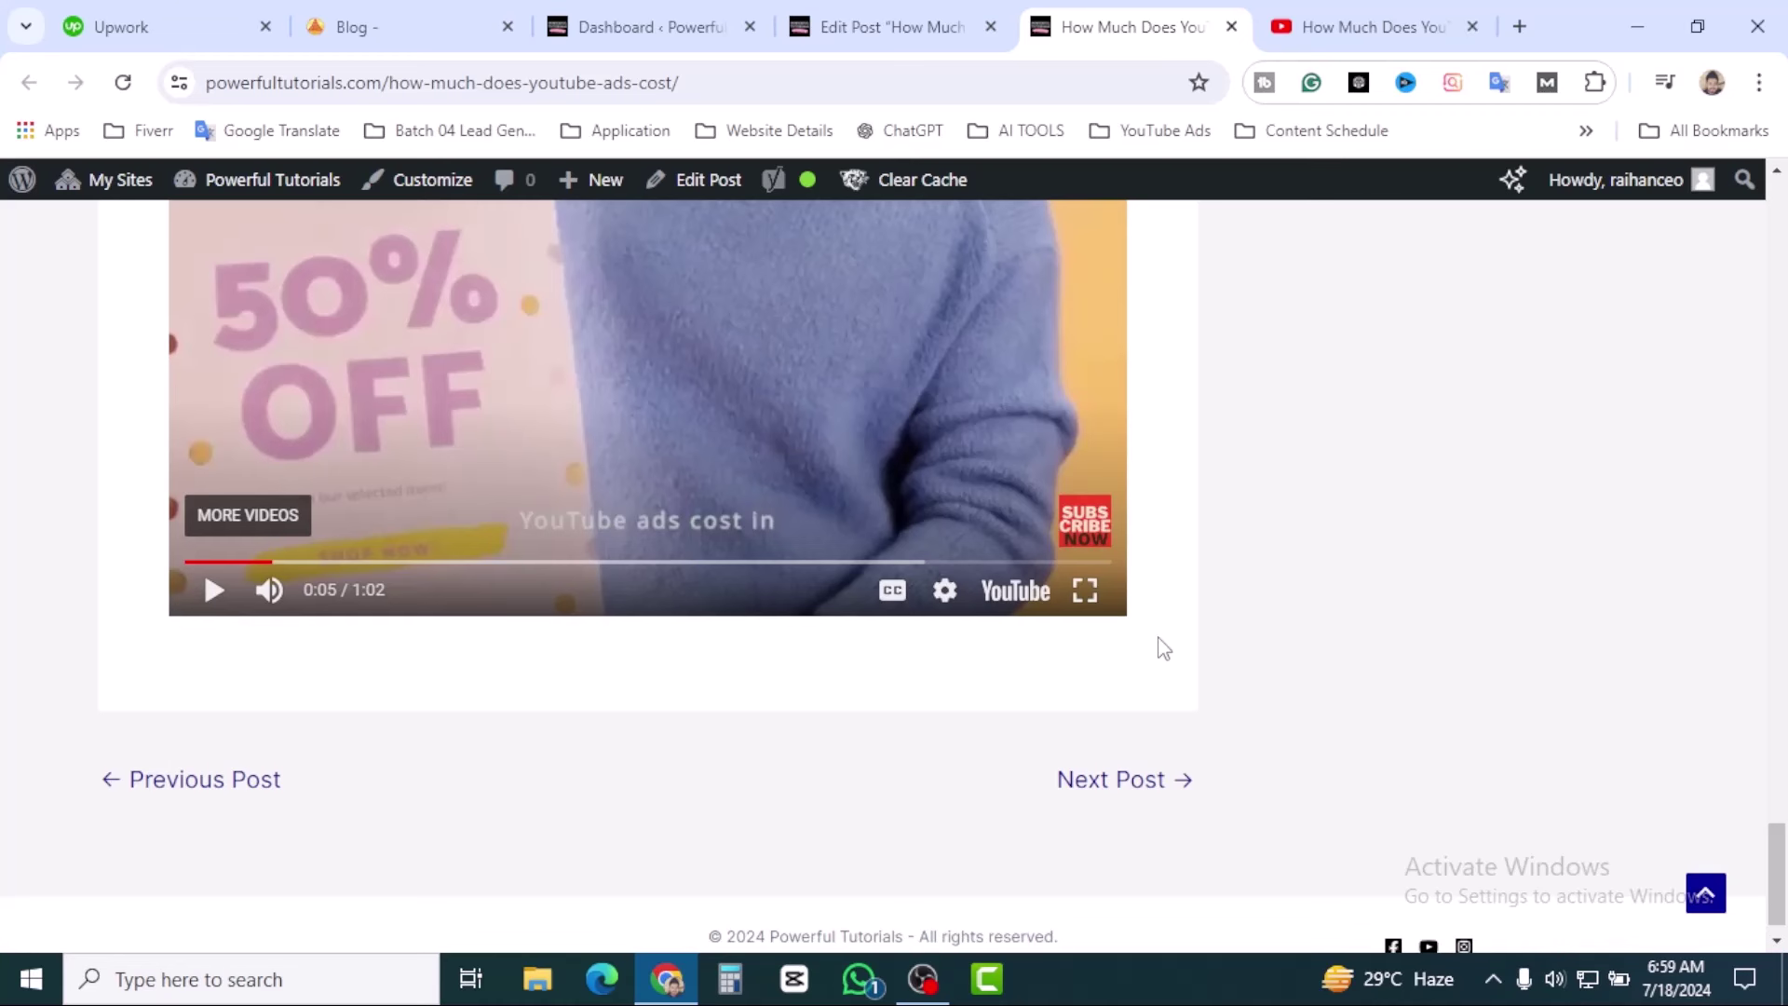
Review the Upwork job description for embedding videos, and return to the embedded video on the published post.
click(130, 23)
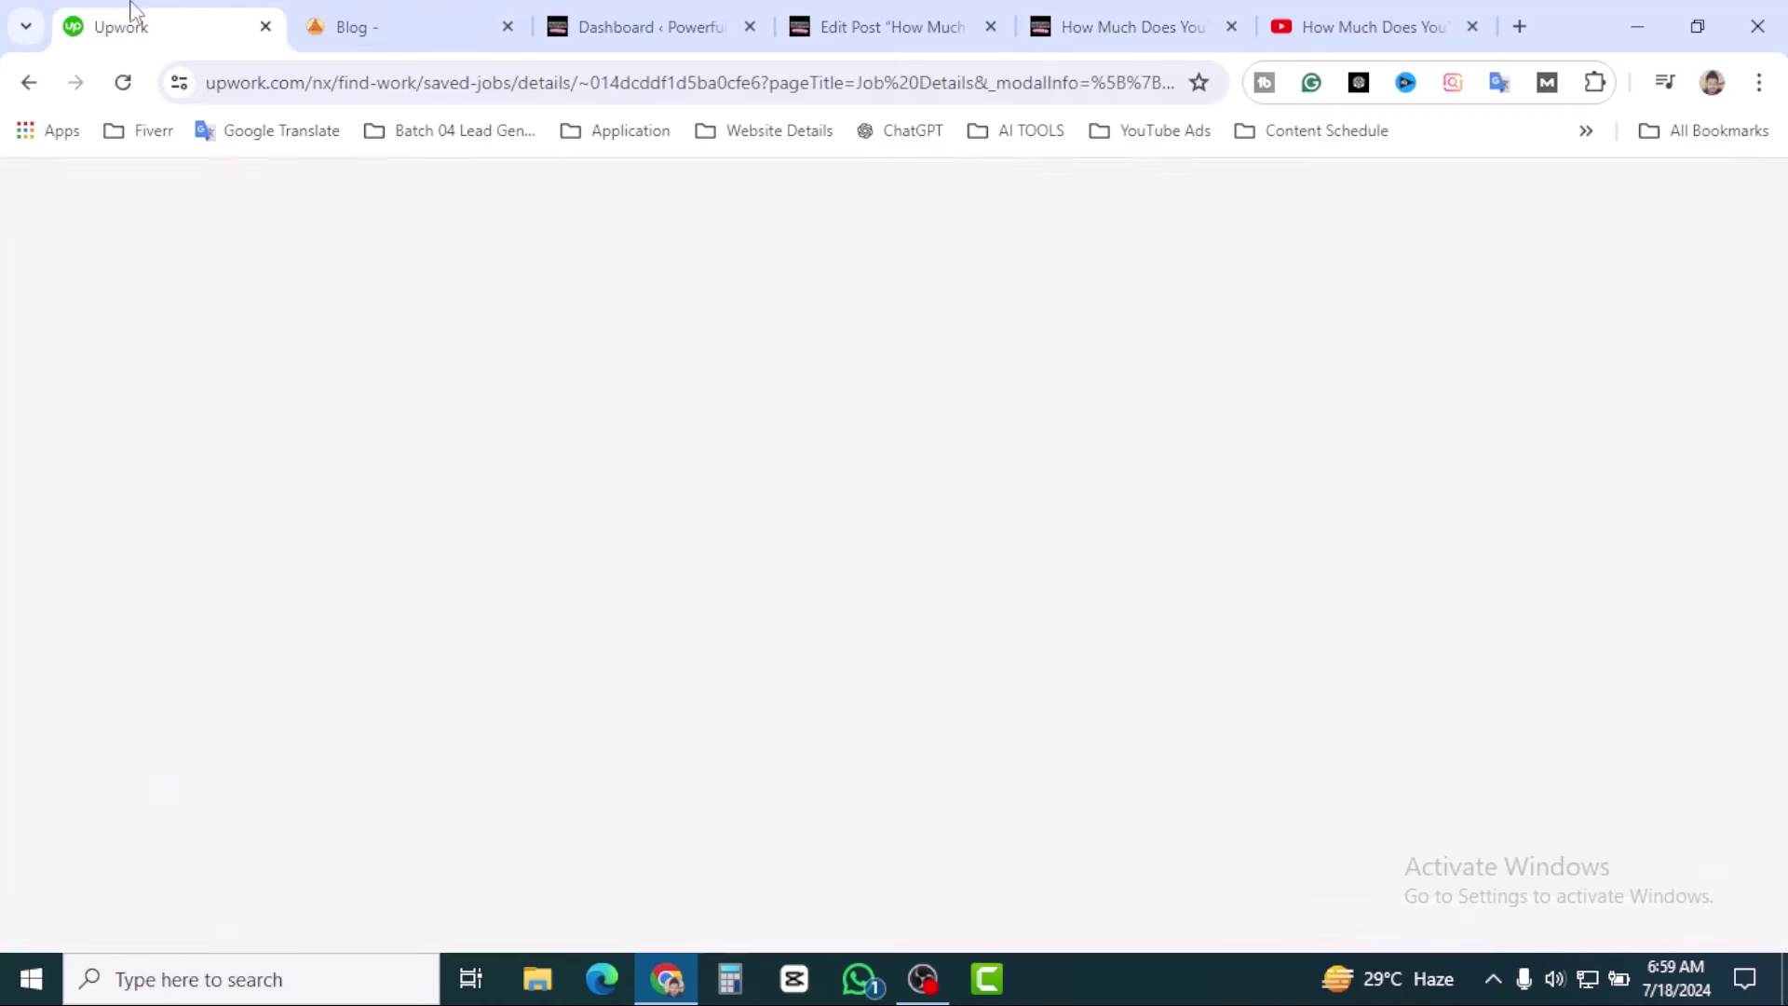
click(857, 545)
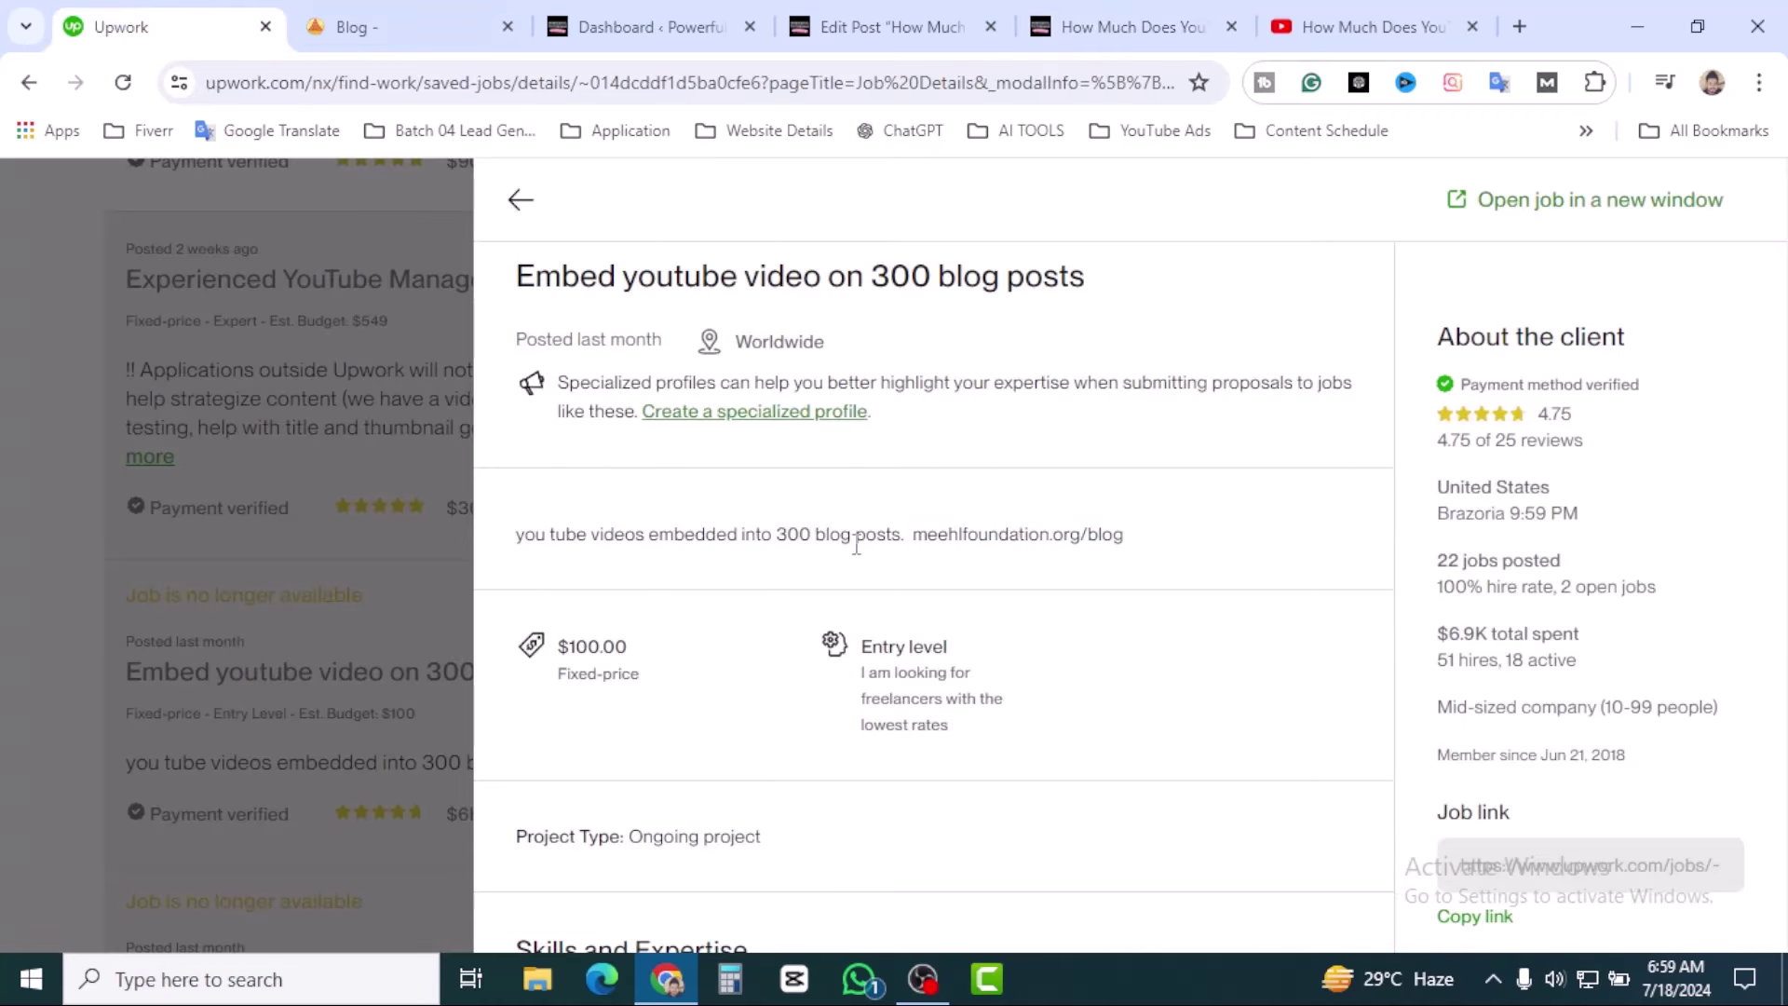
click(1108, 14)
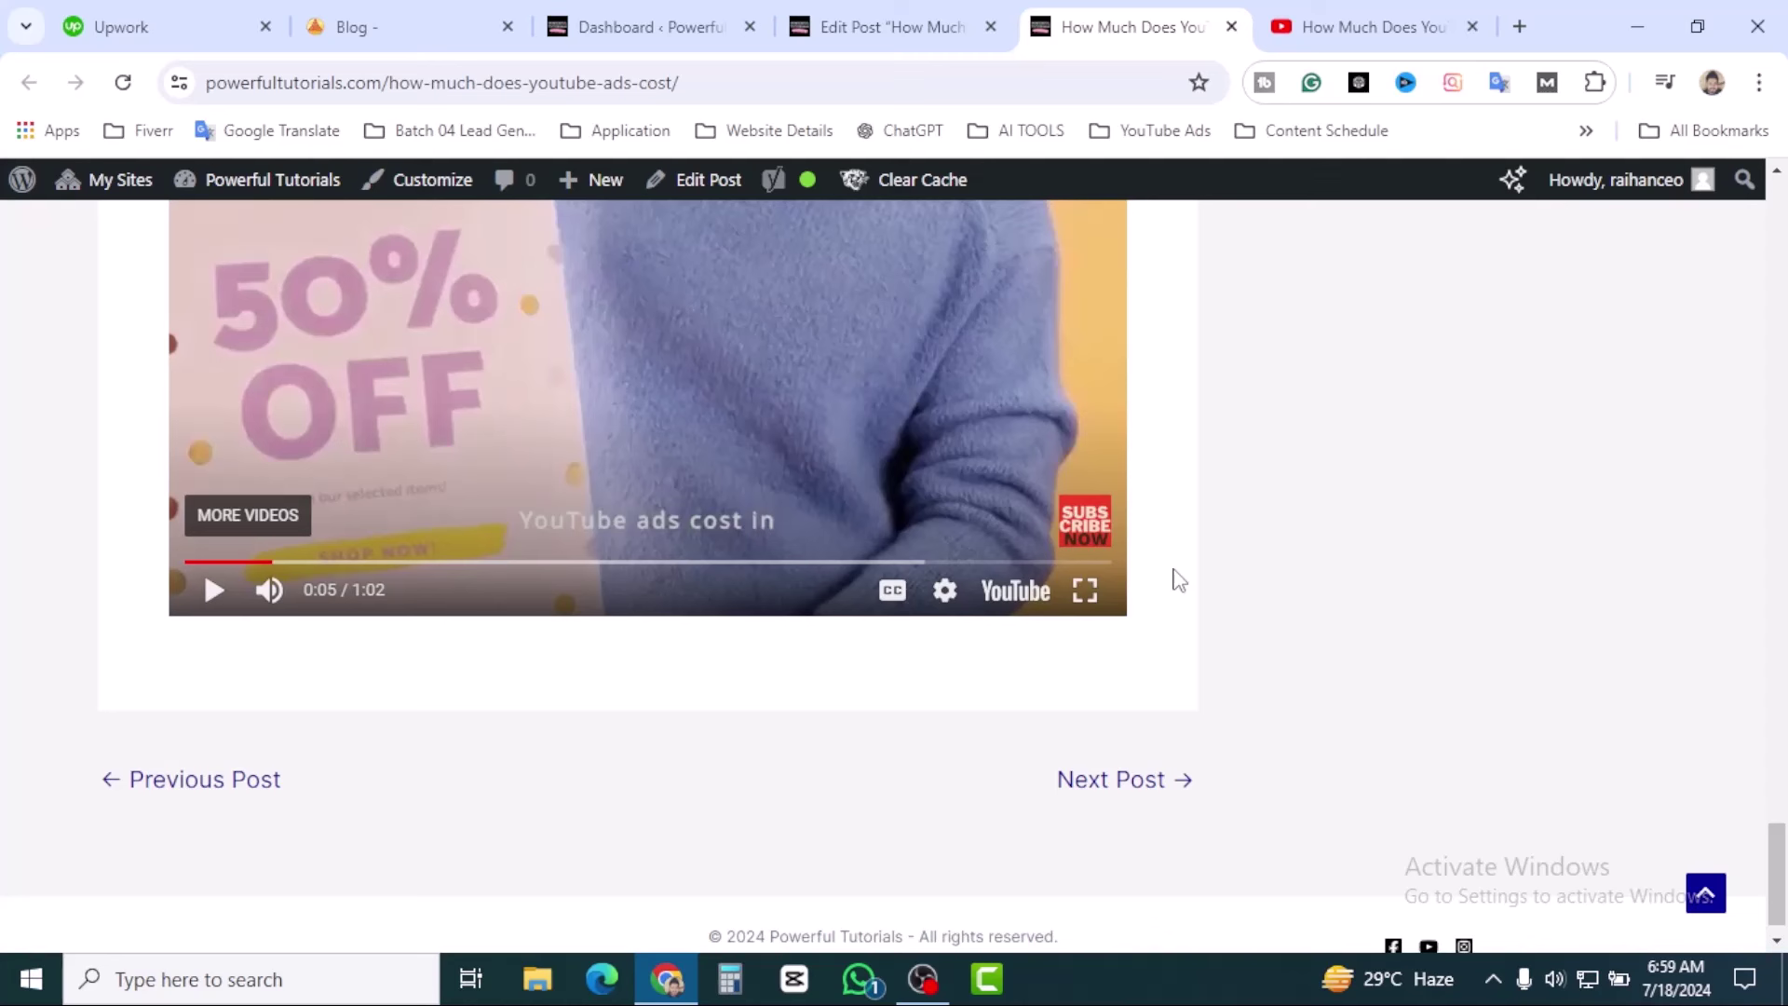
scroll(1179, 580, up, 3)
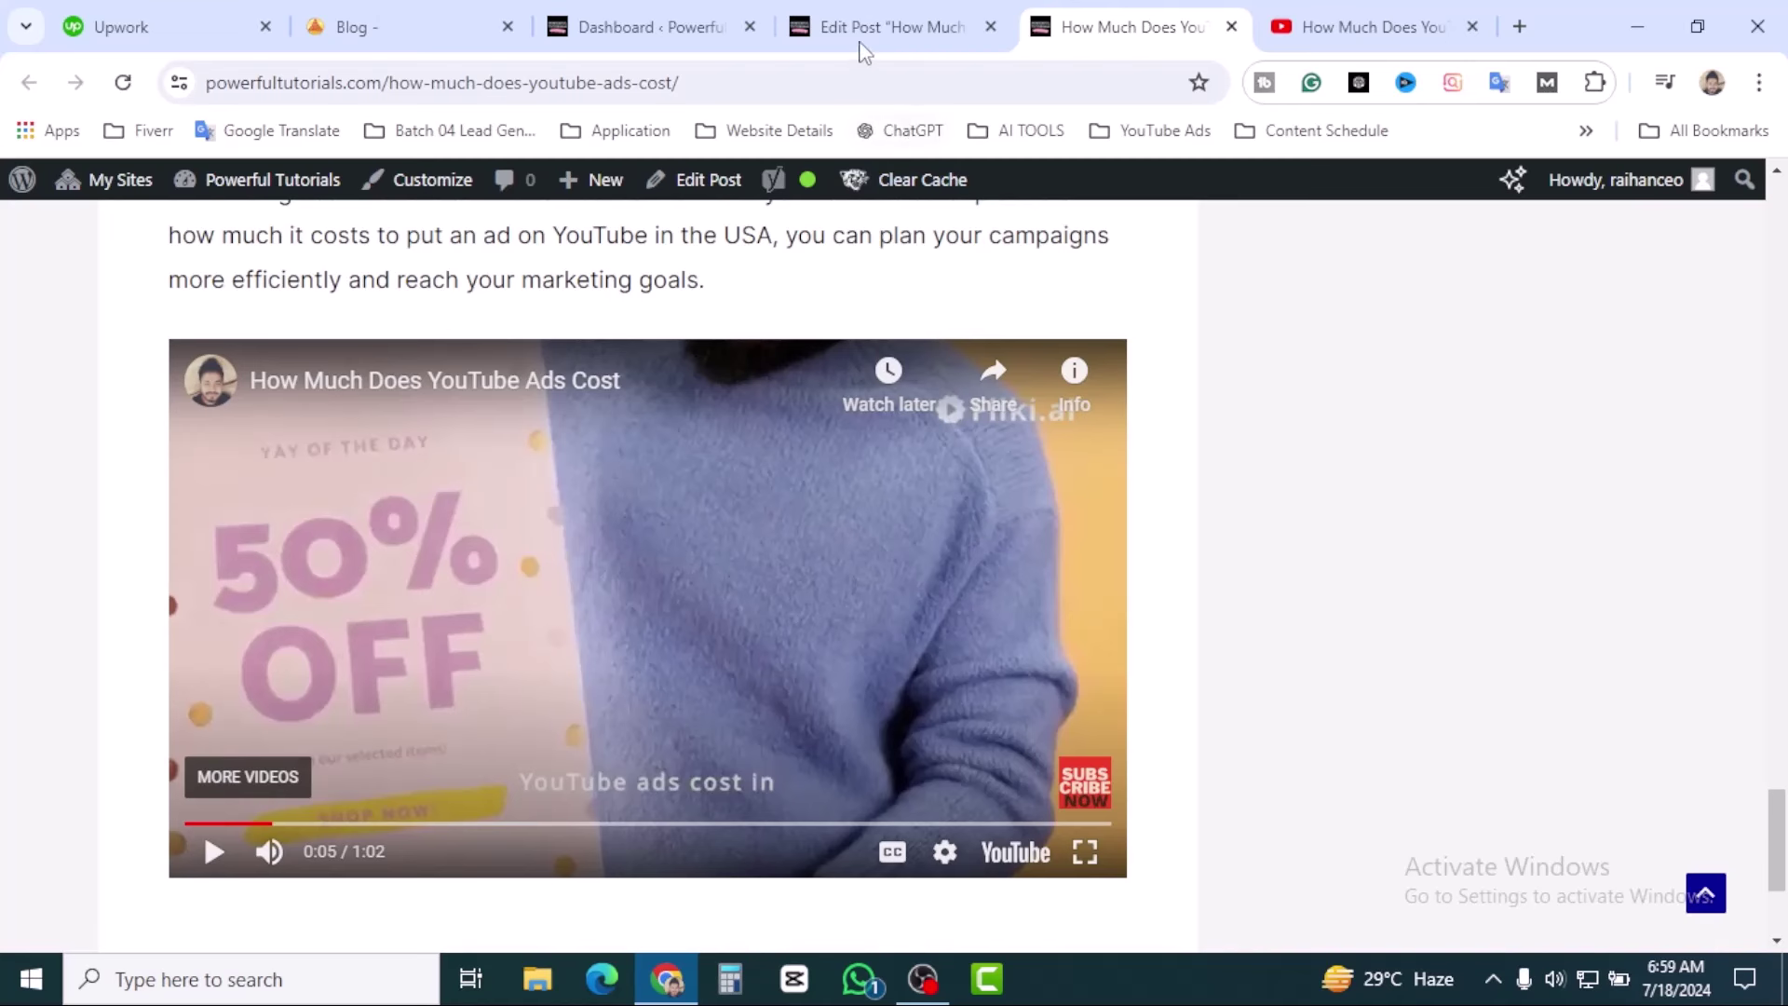
Review the YouTube block below the Conclusion in the post editor and compare it with the source video on YouTube.
click(858, 13)
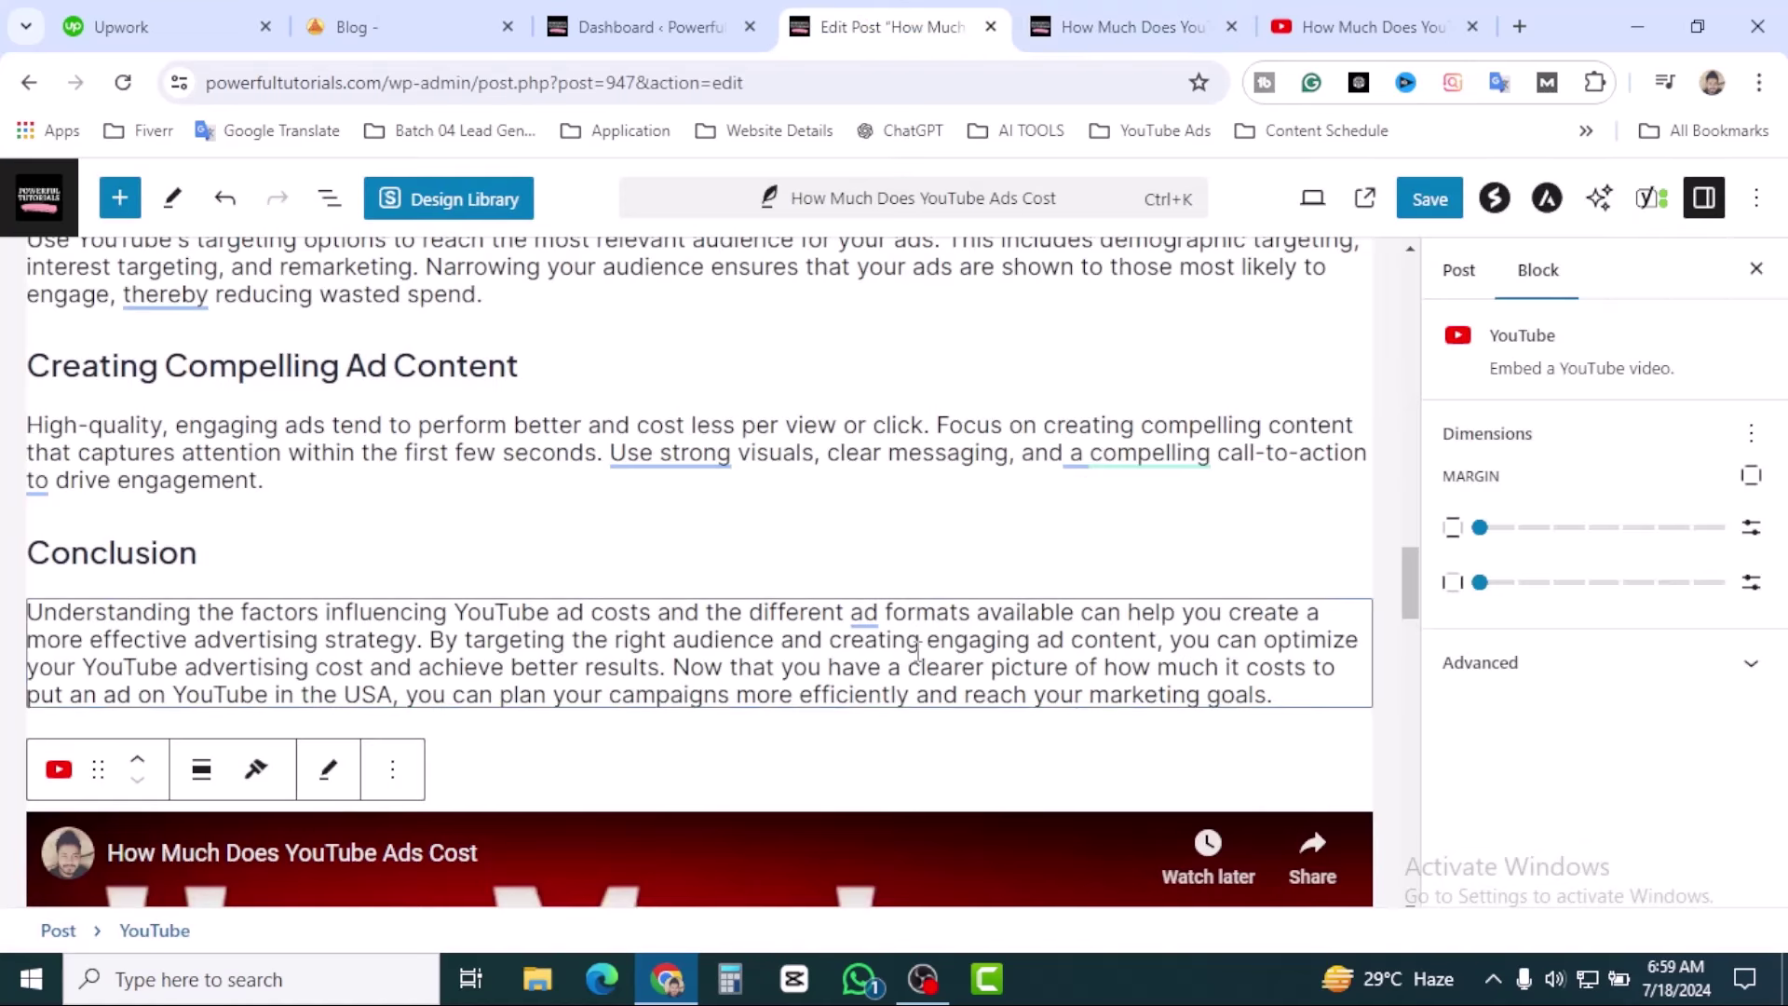
scroll(931, 633, down, 3)
scroll(985, 667, down, 2)
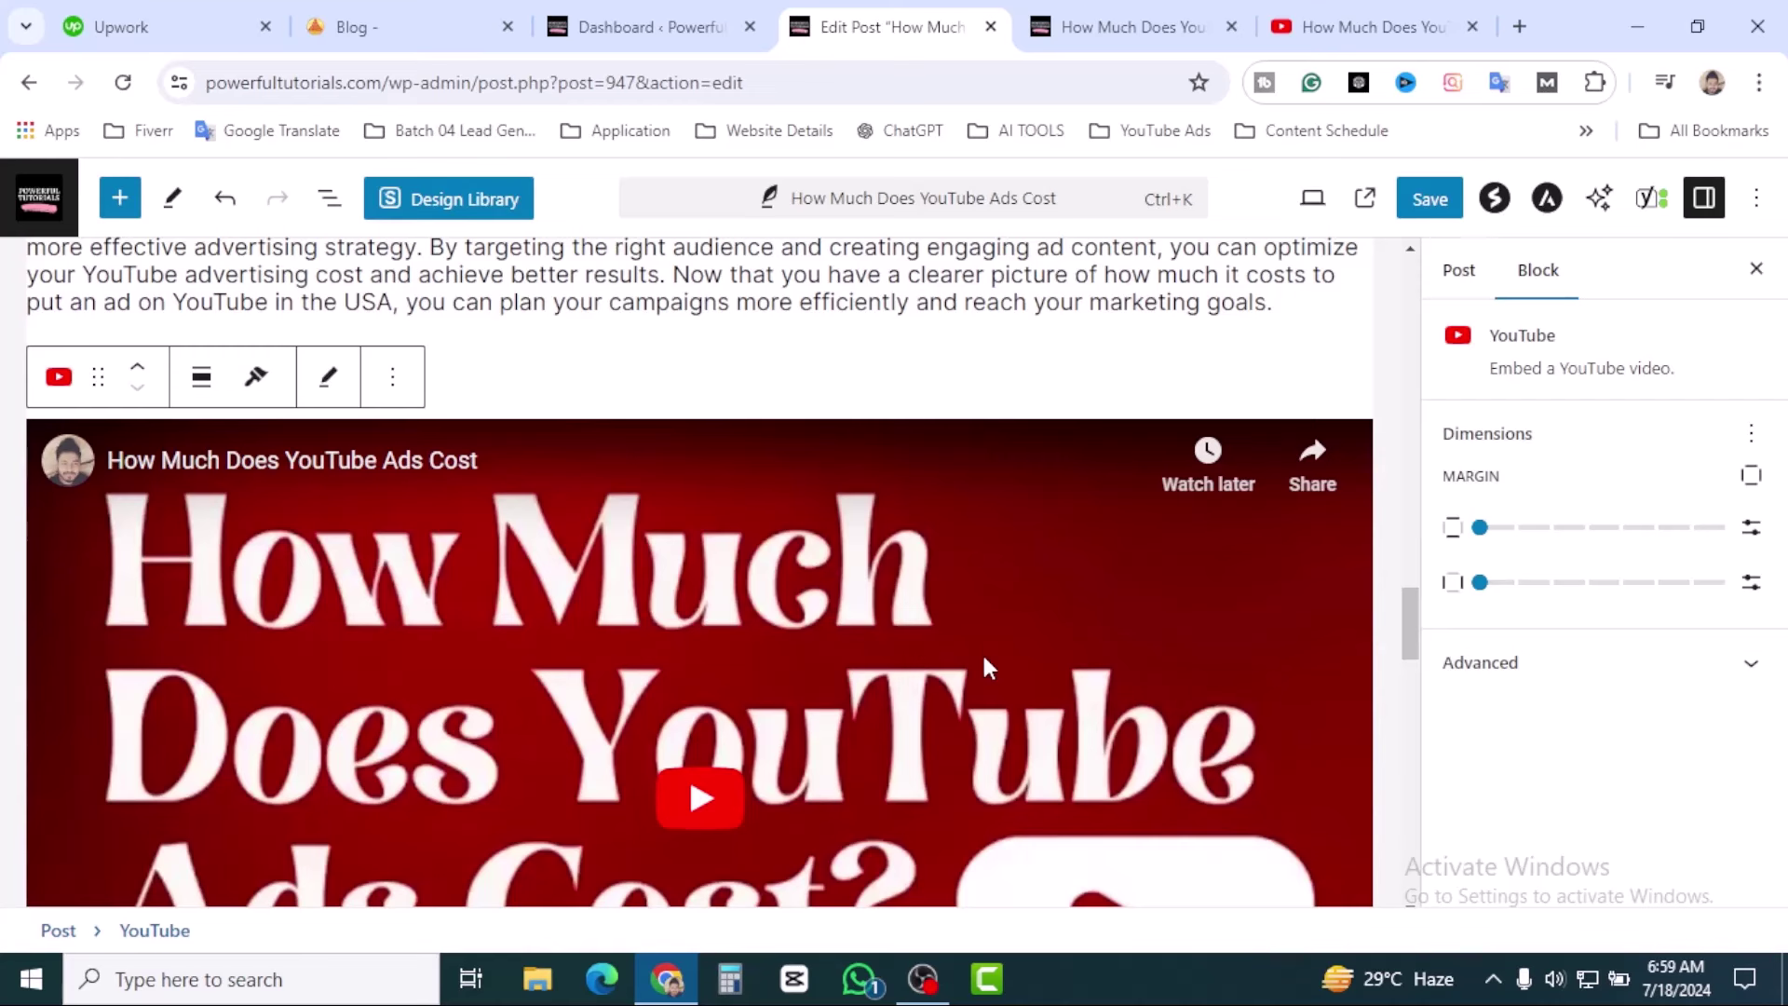
scroll(989, 666, down, 3)
click(1372, 27)
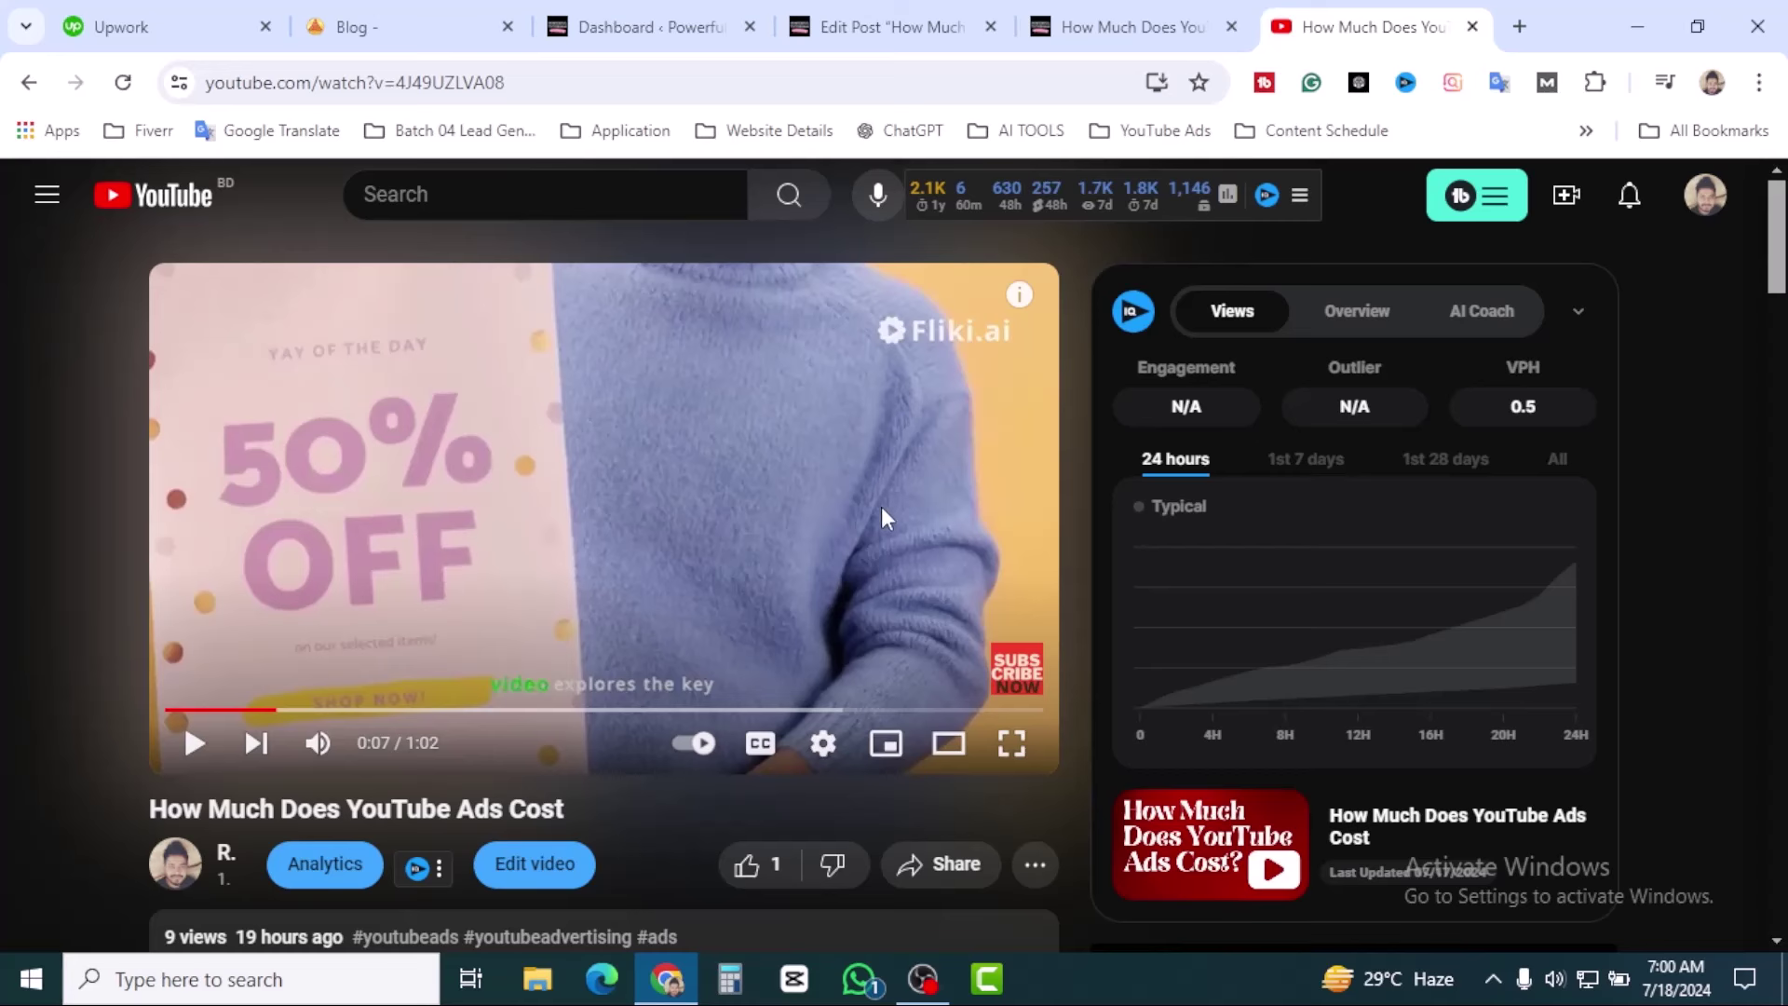
click(871, 26)
Check the posts on the client's meehlfoundation.org blog, and return to the title of the published demo post.
click(391, 26)
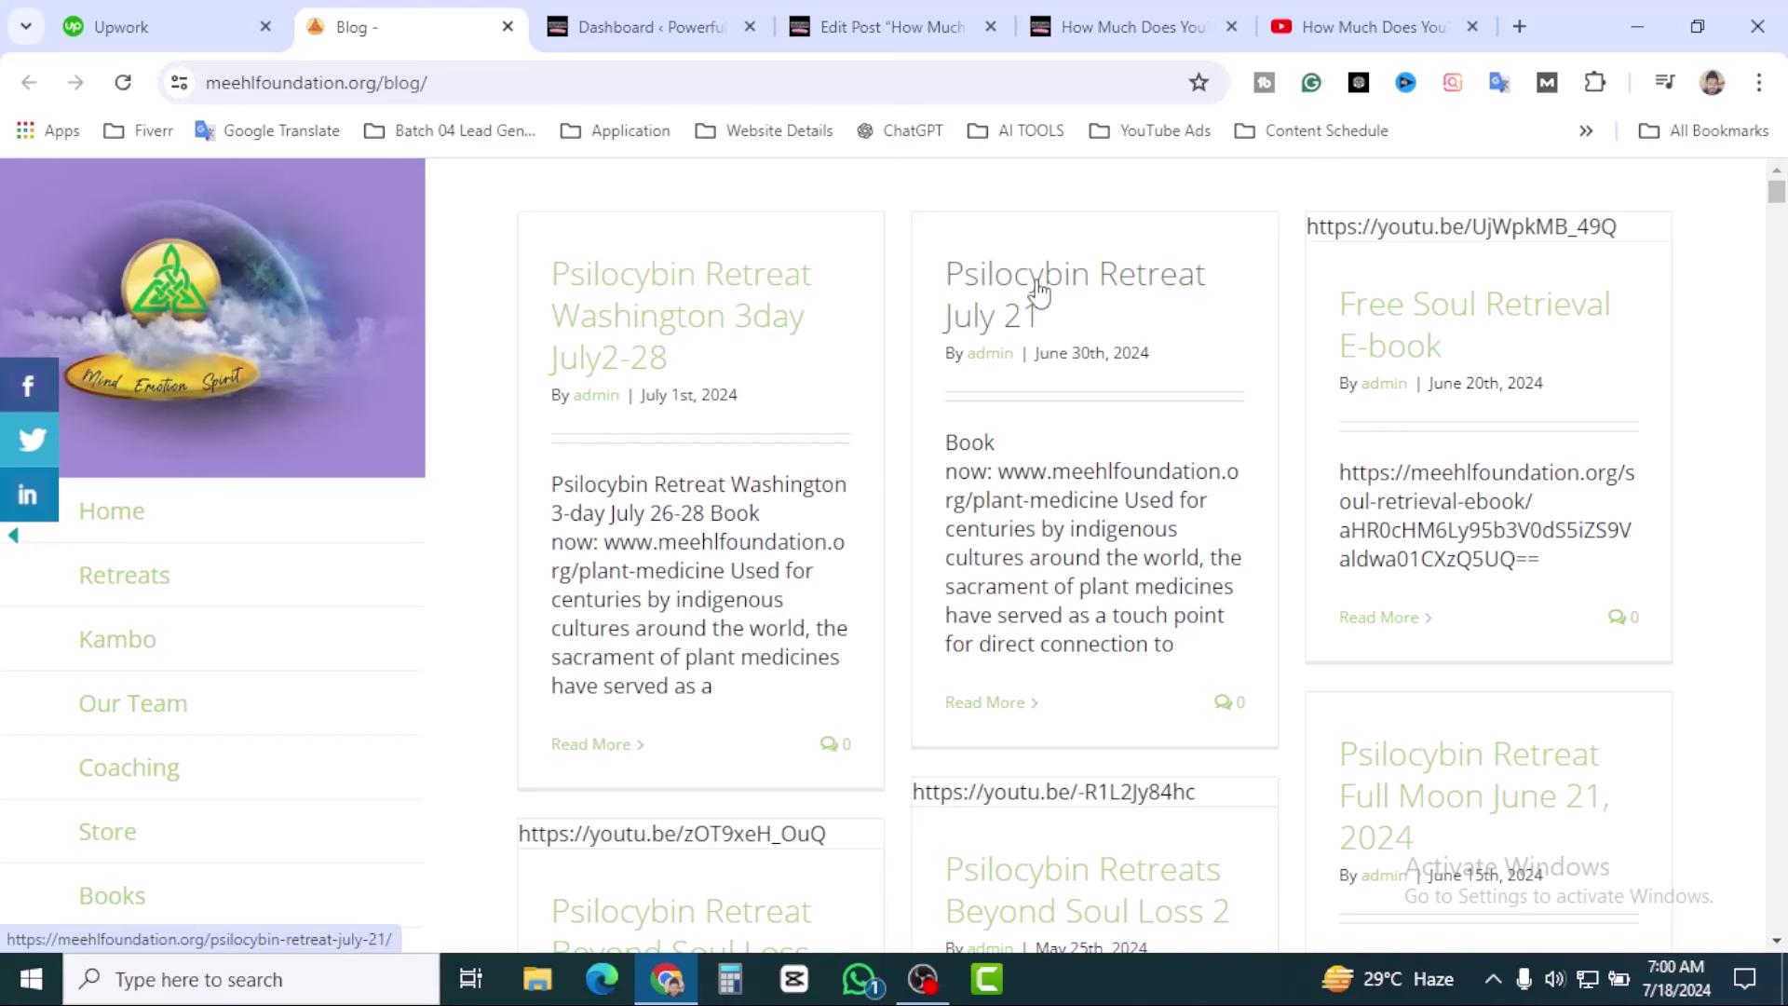
click(1154, 19)
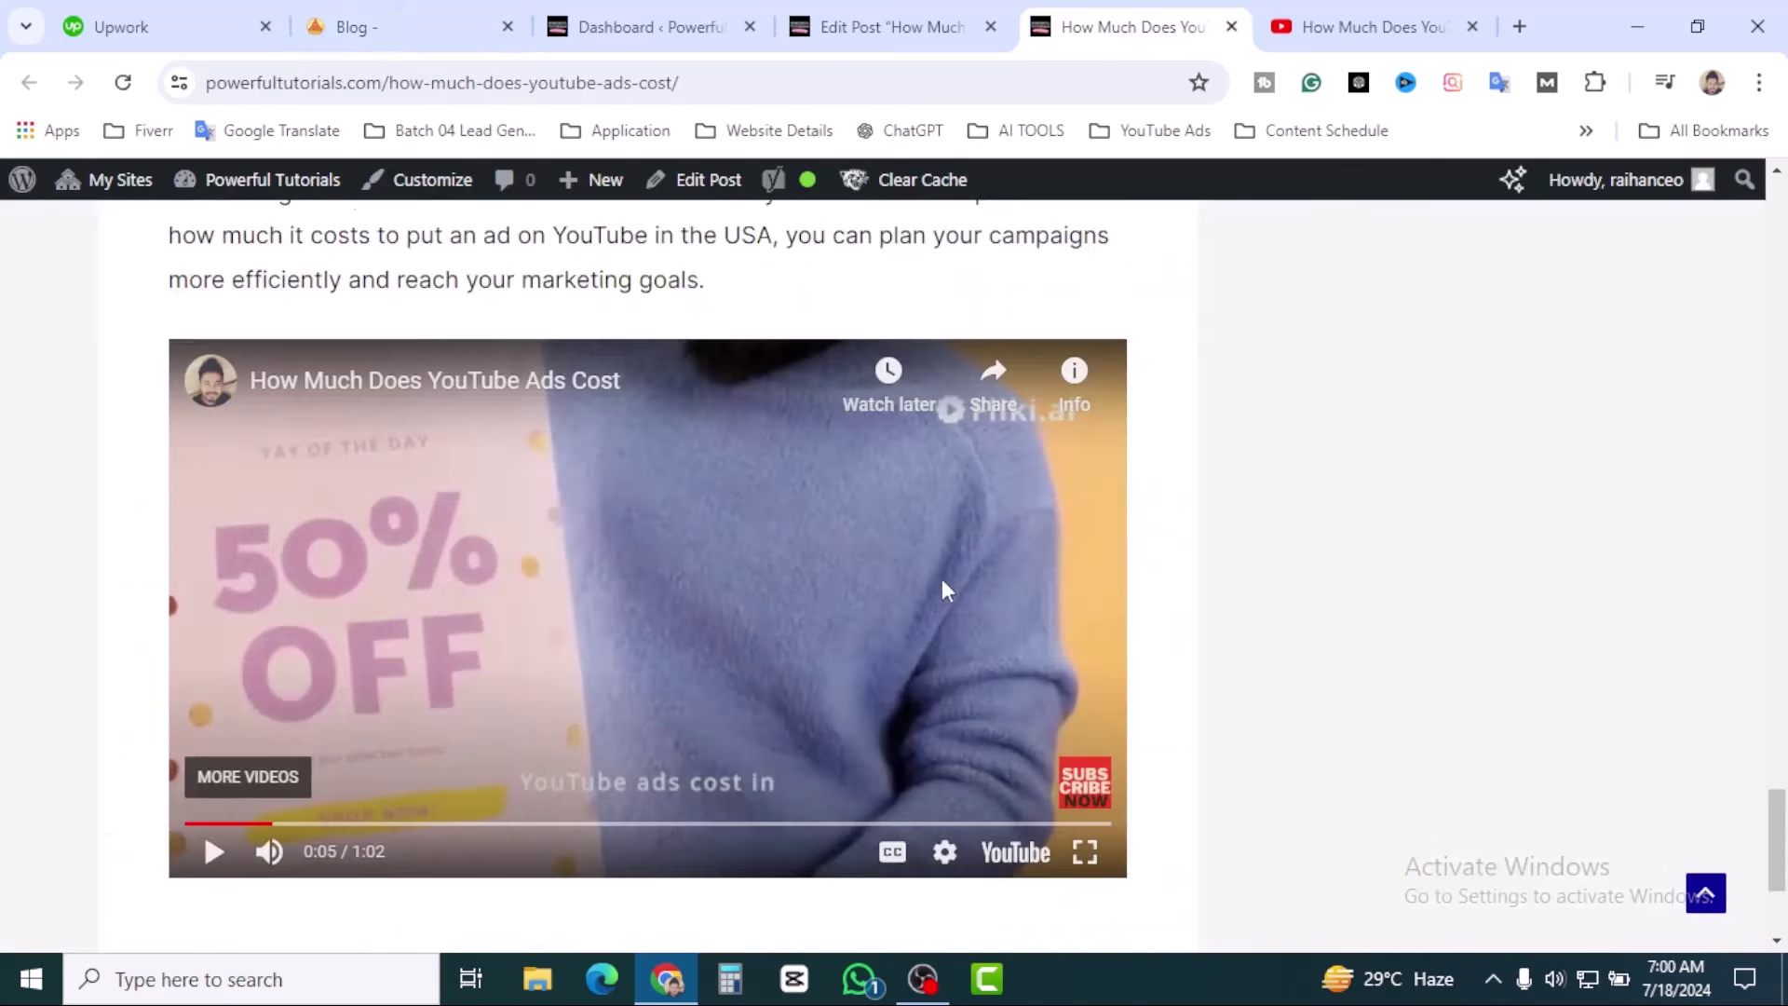
scroll(945, 589, up, 20)
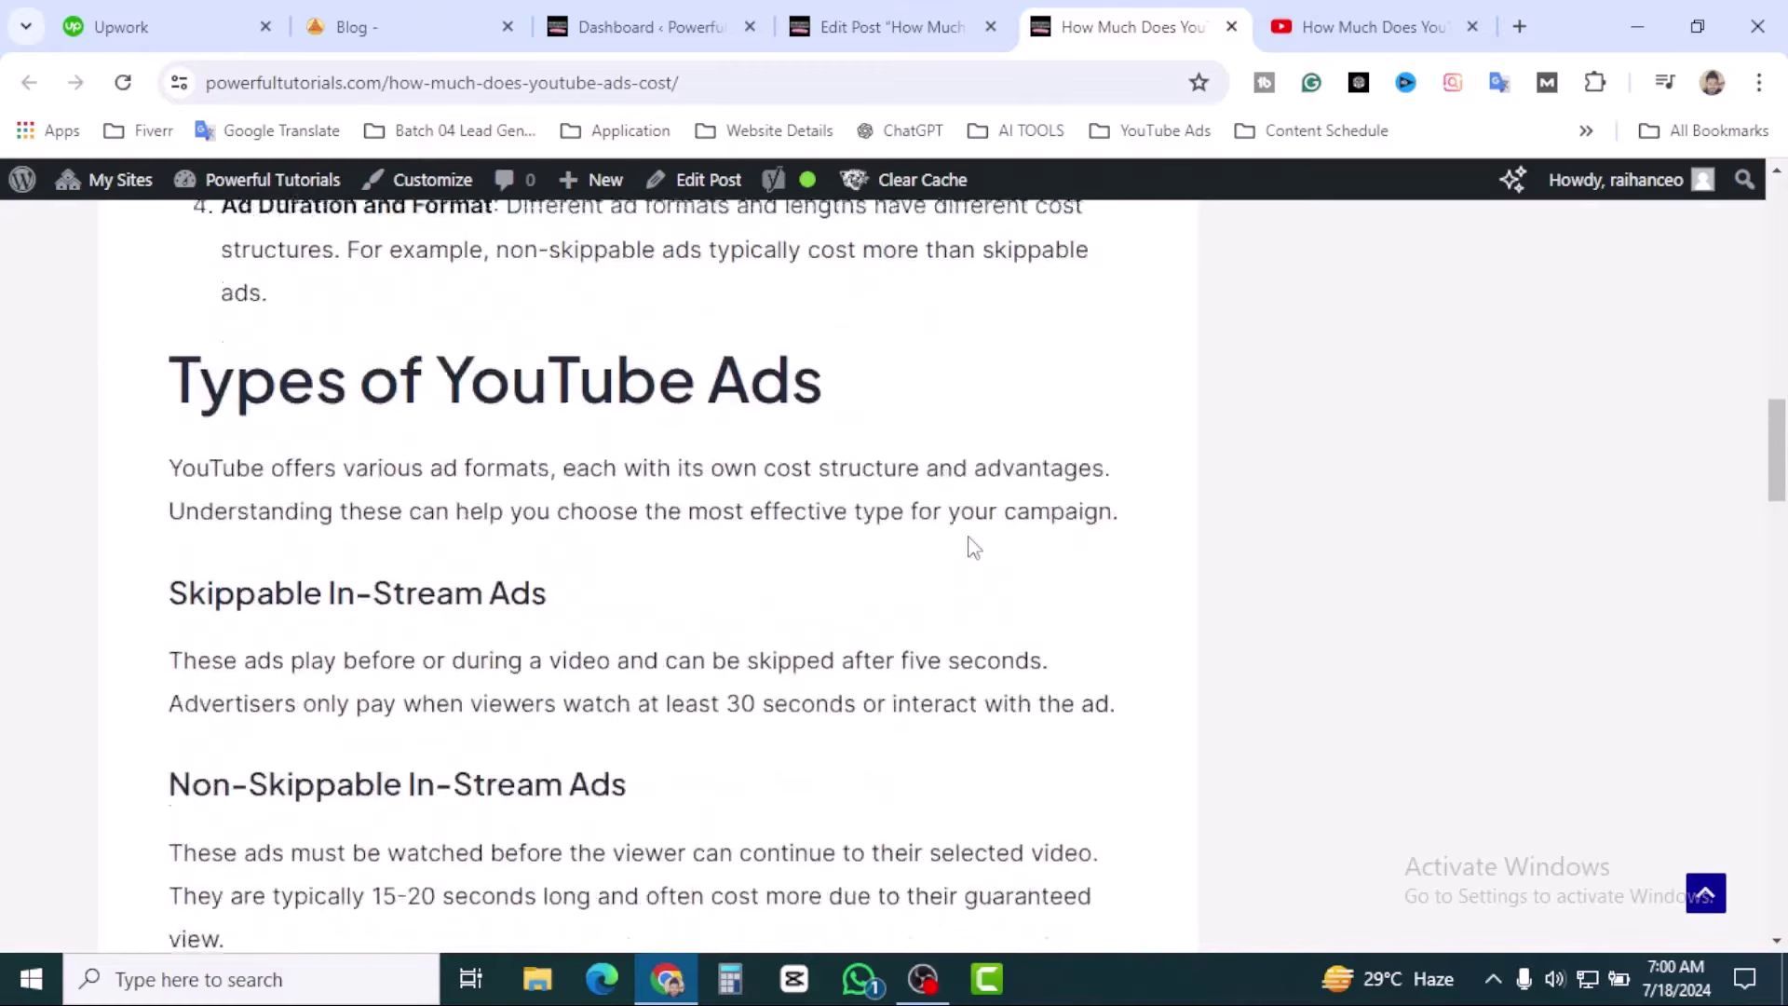
scroll(973, 547, up, 10)
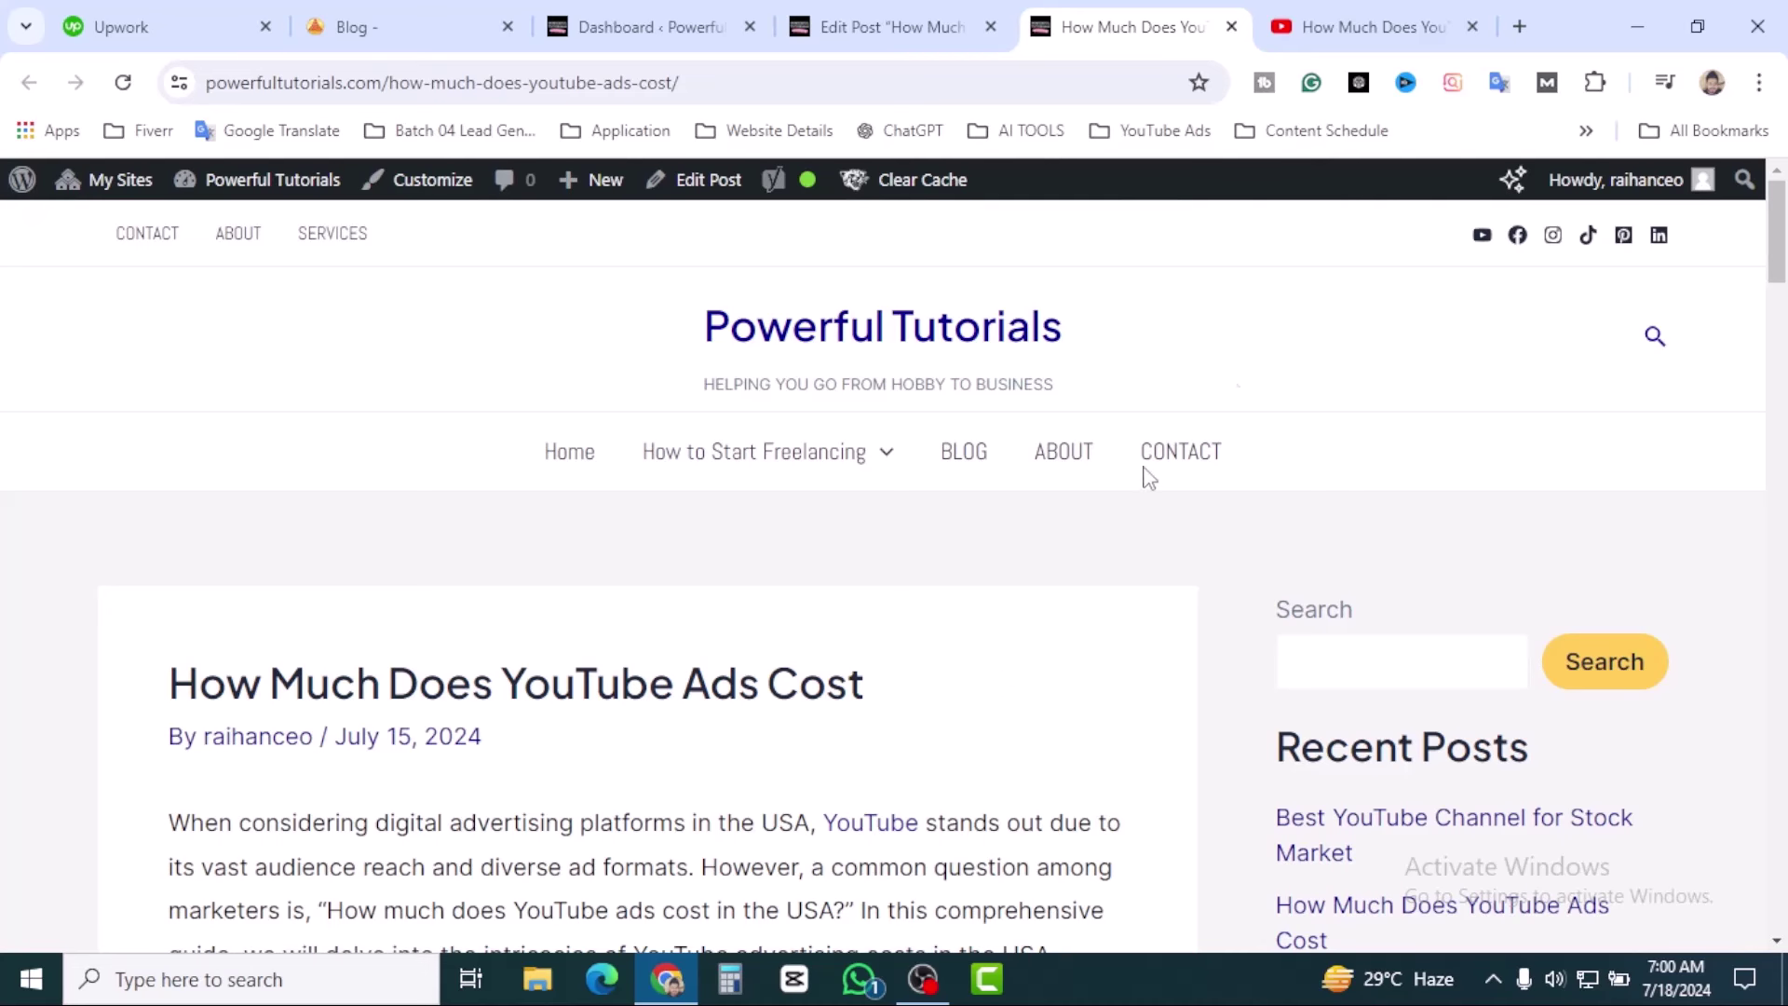
Look at the source video on YouTube, and read through the published post from its title to the embedded video.
click(1360, 24)
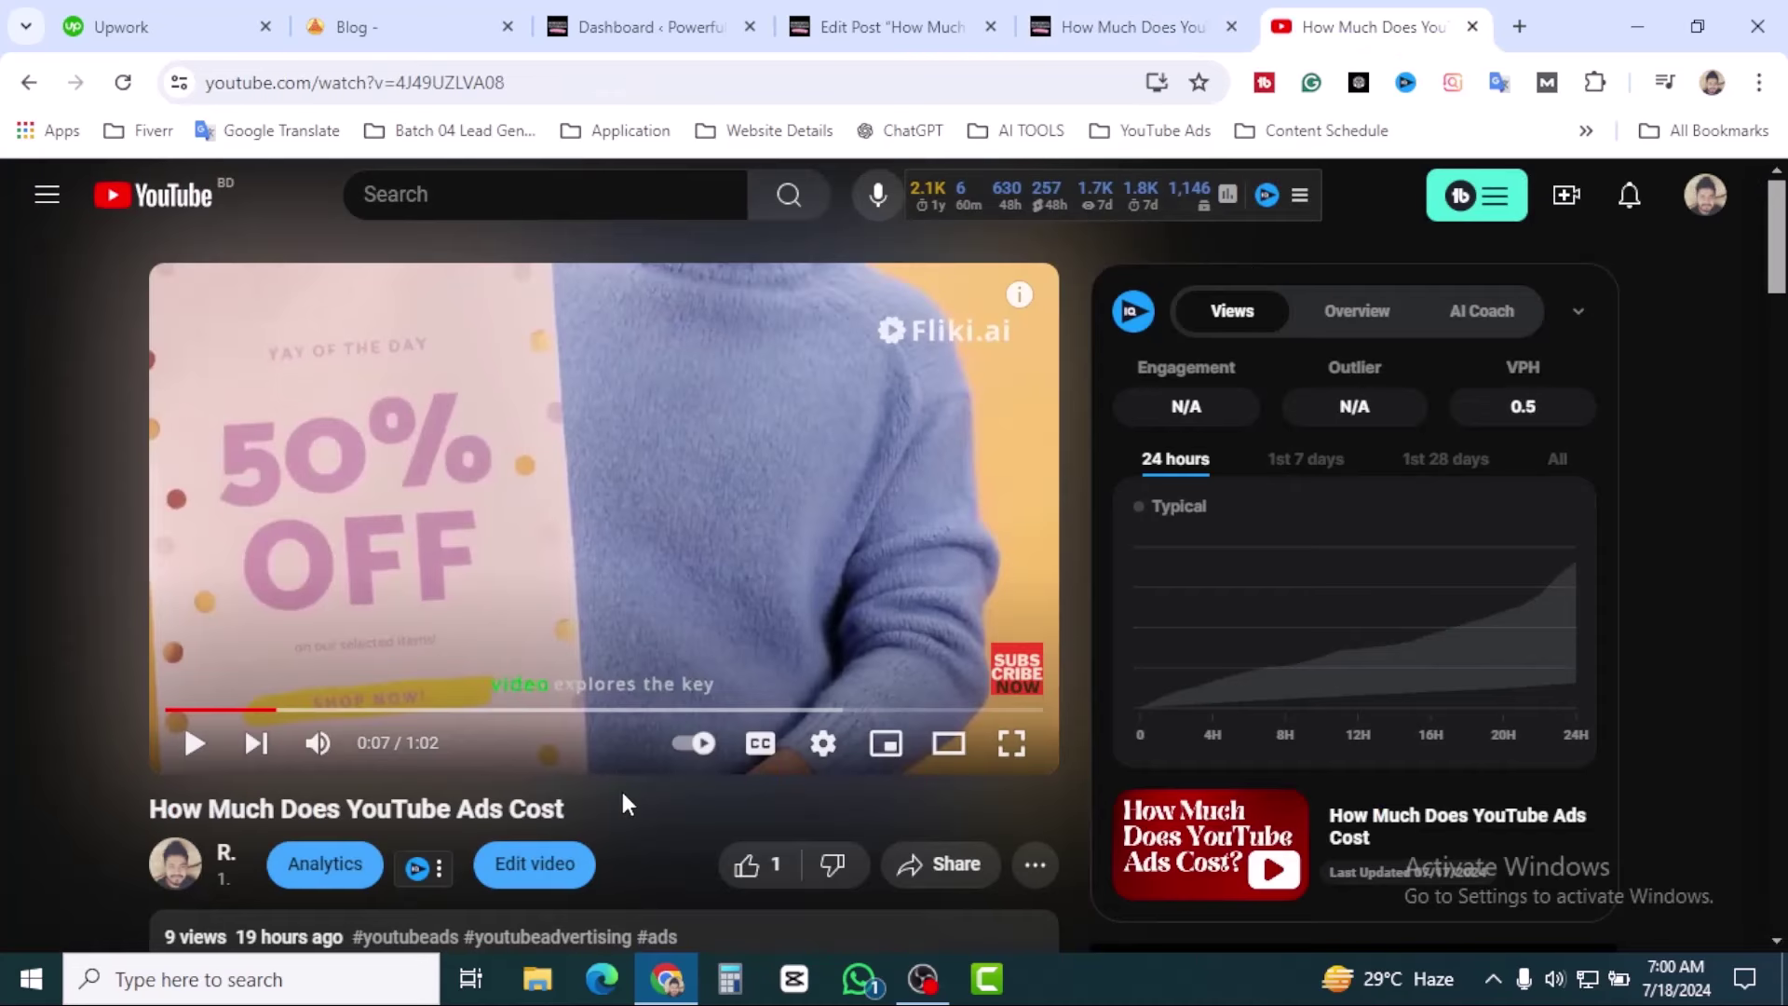
click(1132, 26)
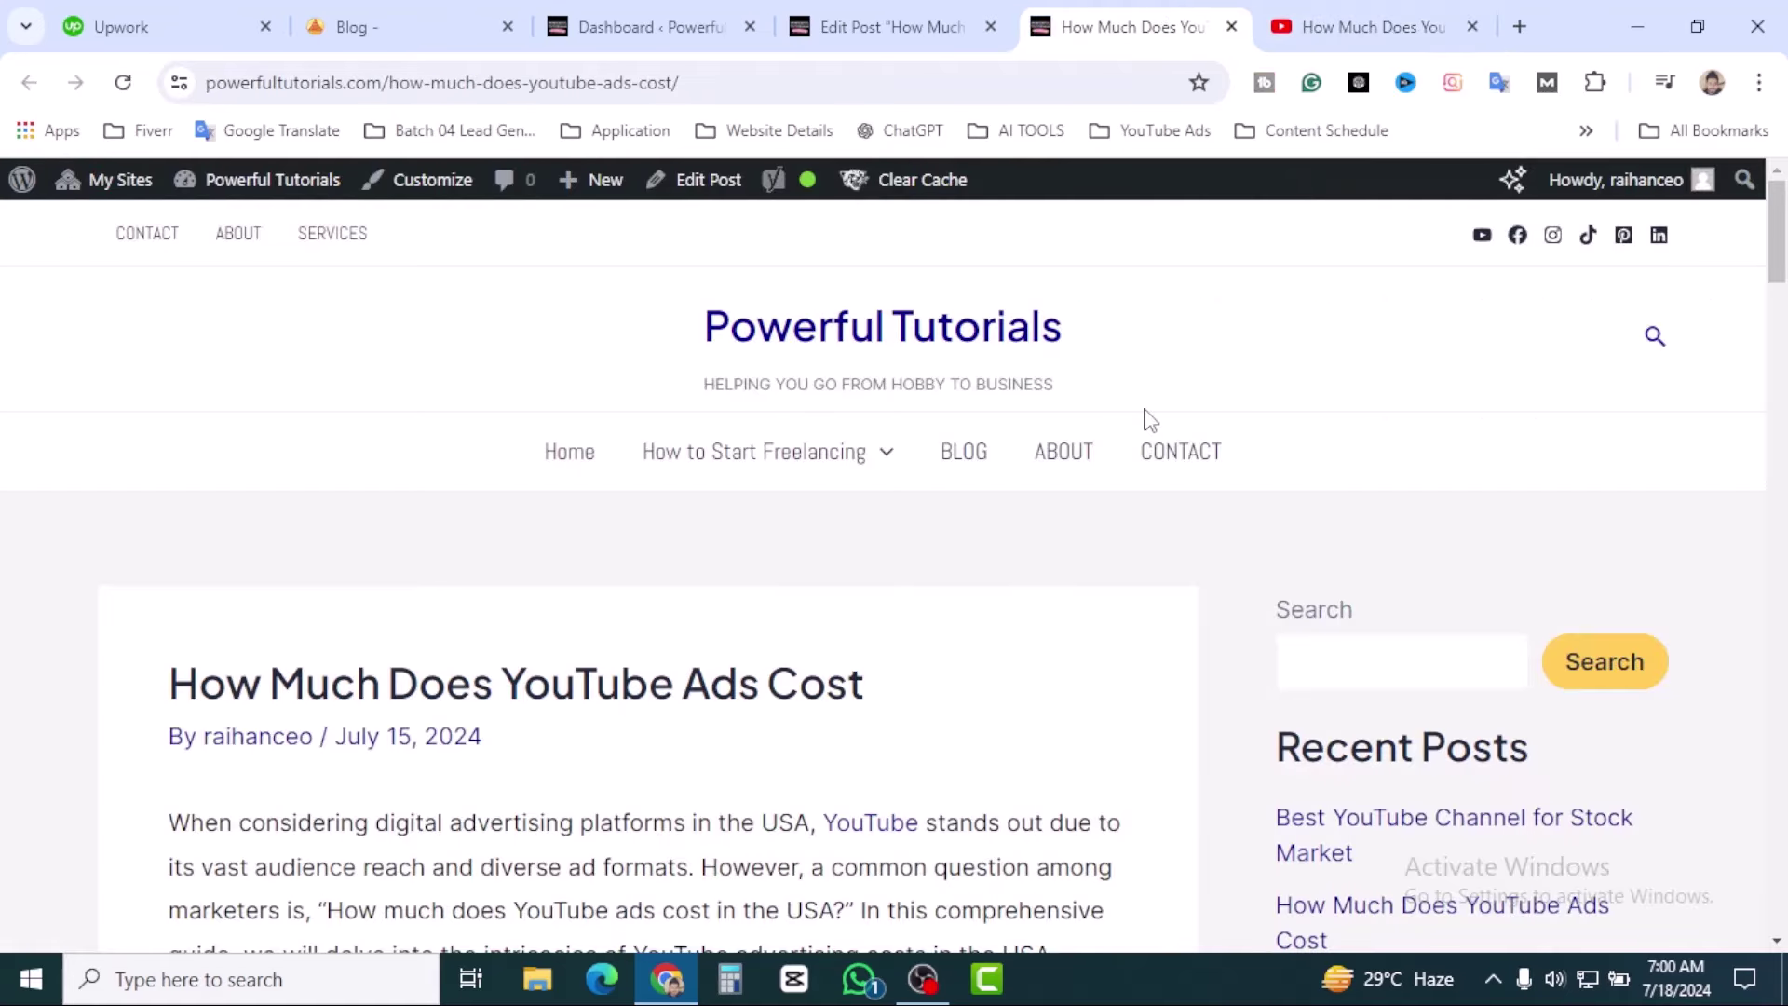
scroll(1117, 559, down, 10)
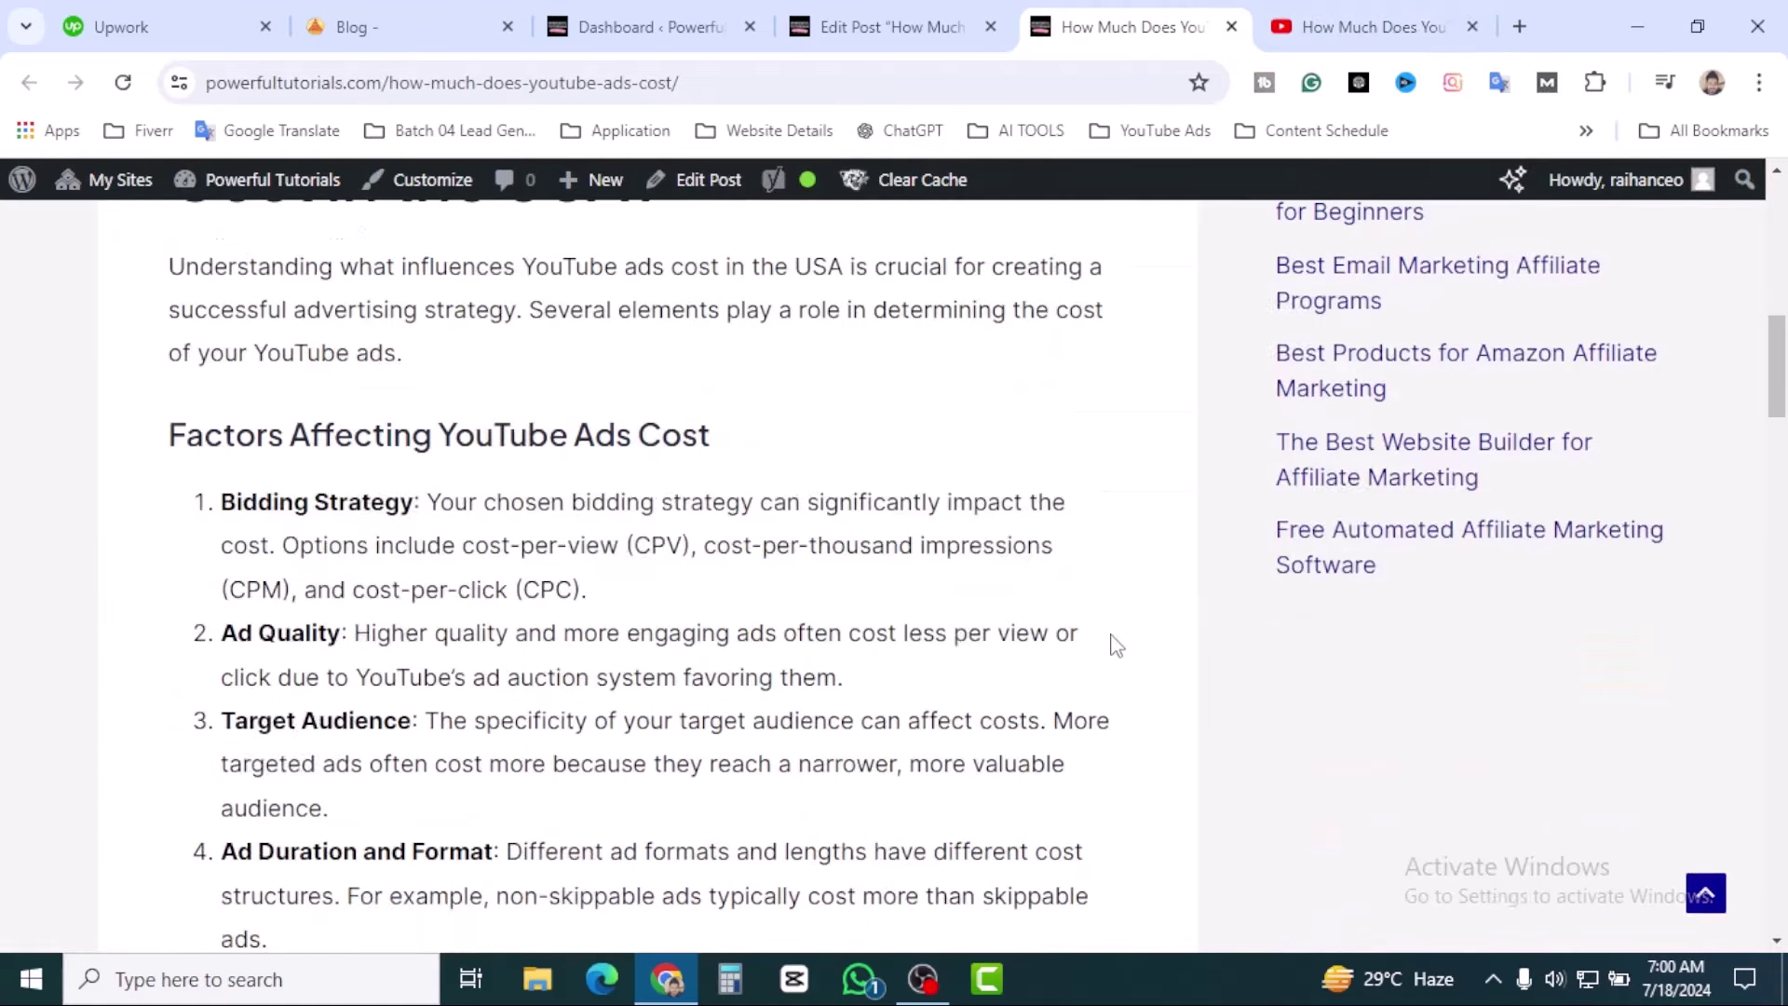
scroll(1122, 657, down, 3)
scroll(1129, 667, down, 4)
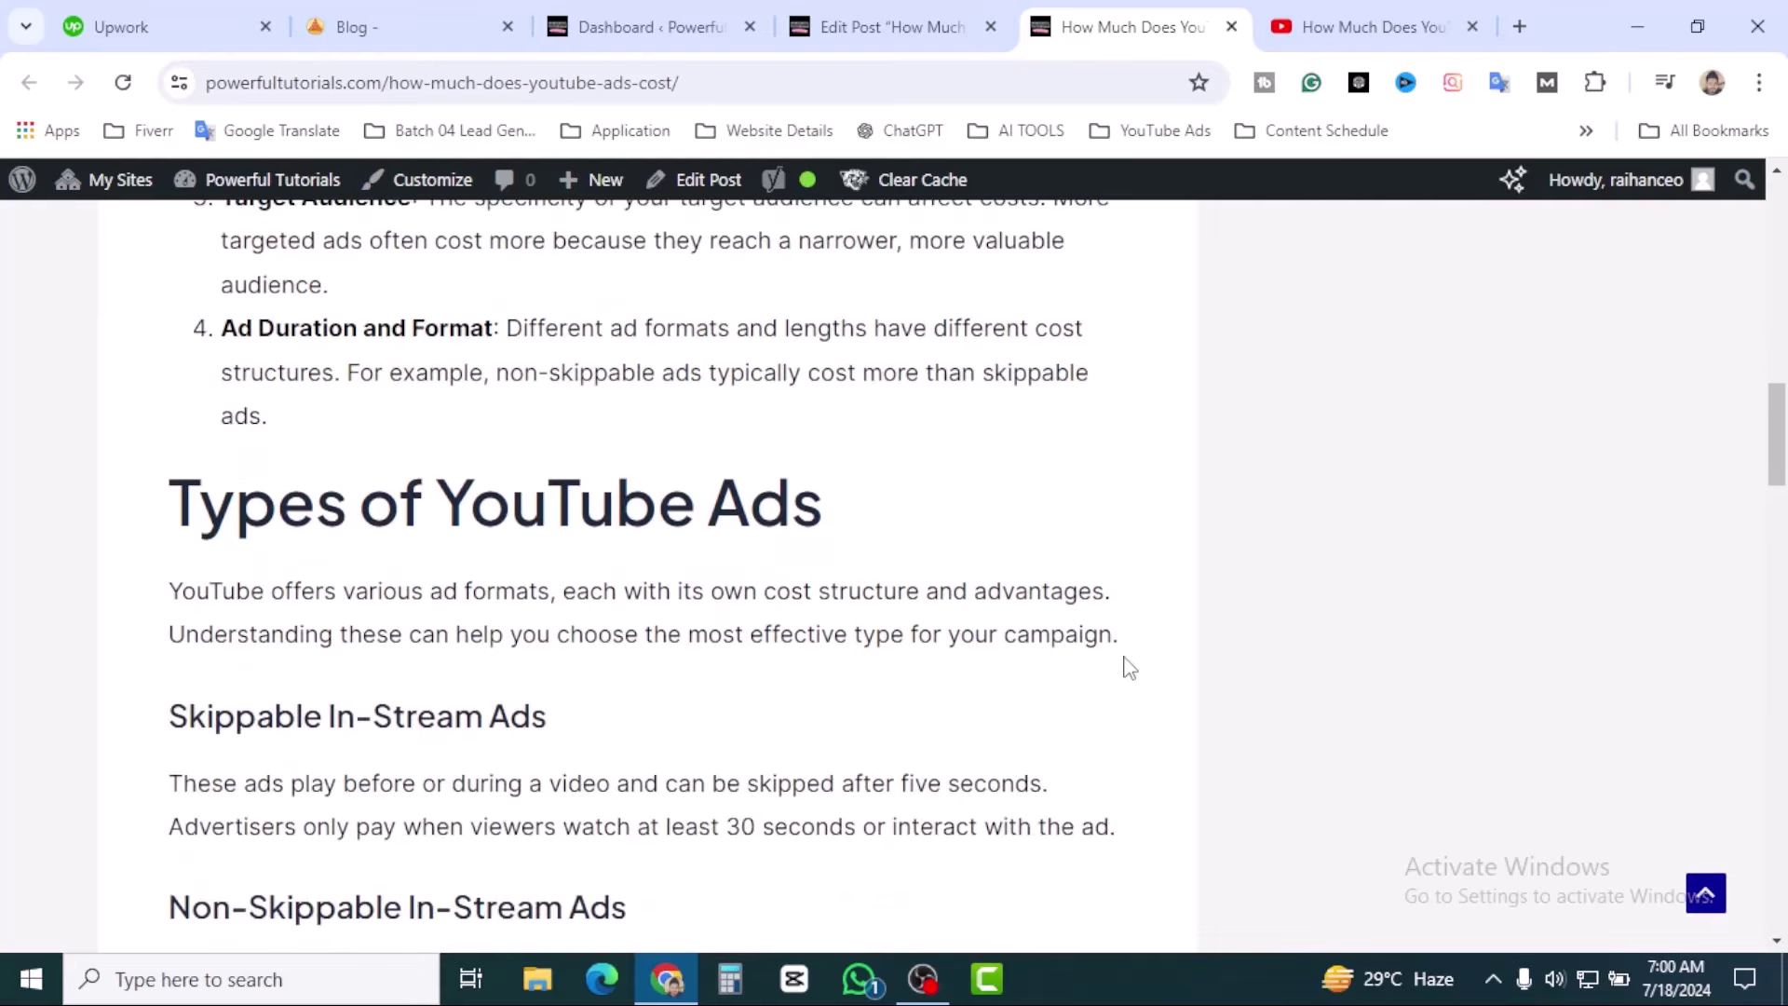
scroll(1128, 666, down, 7)
scroll(1128, 666, down, 9)
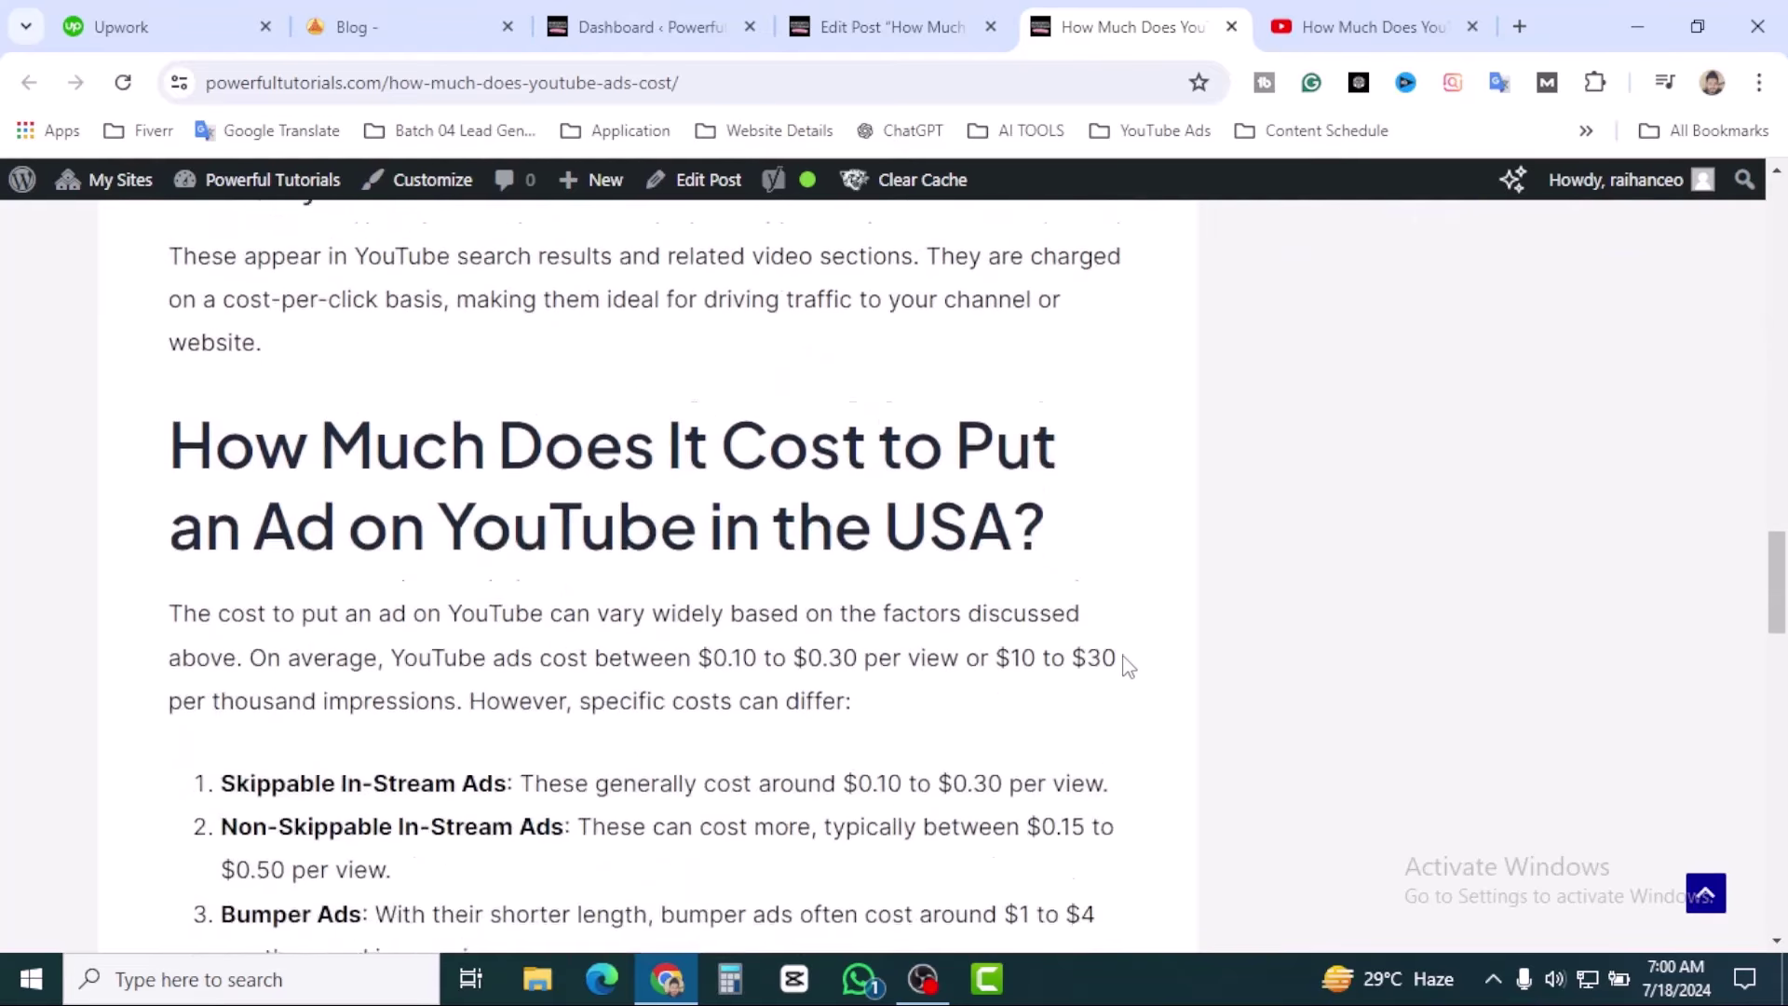
scroll(1129, 667, down, 10)
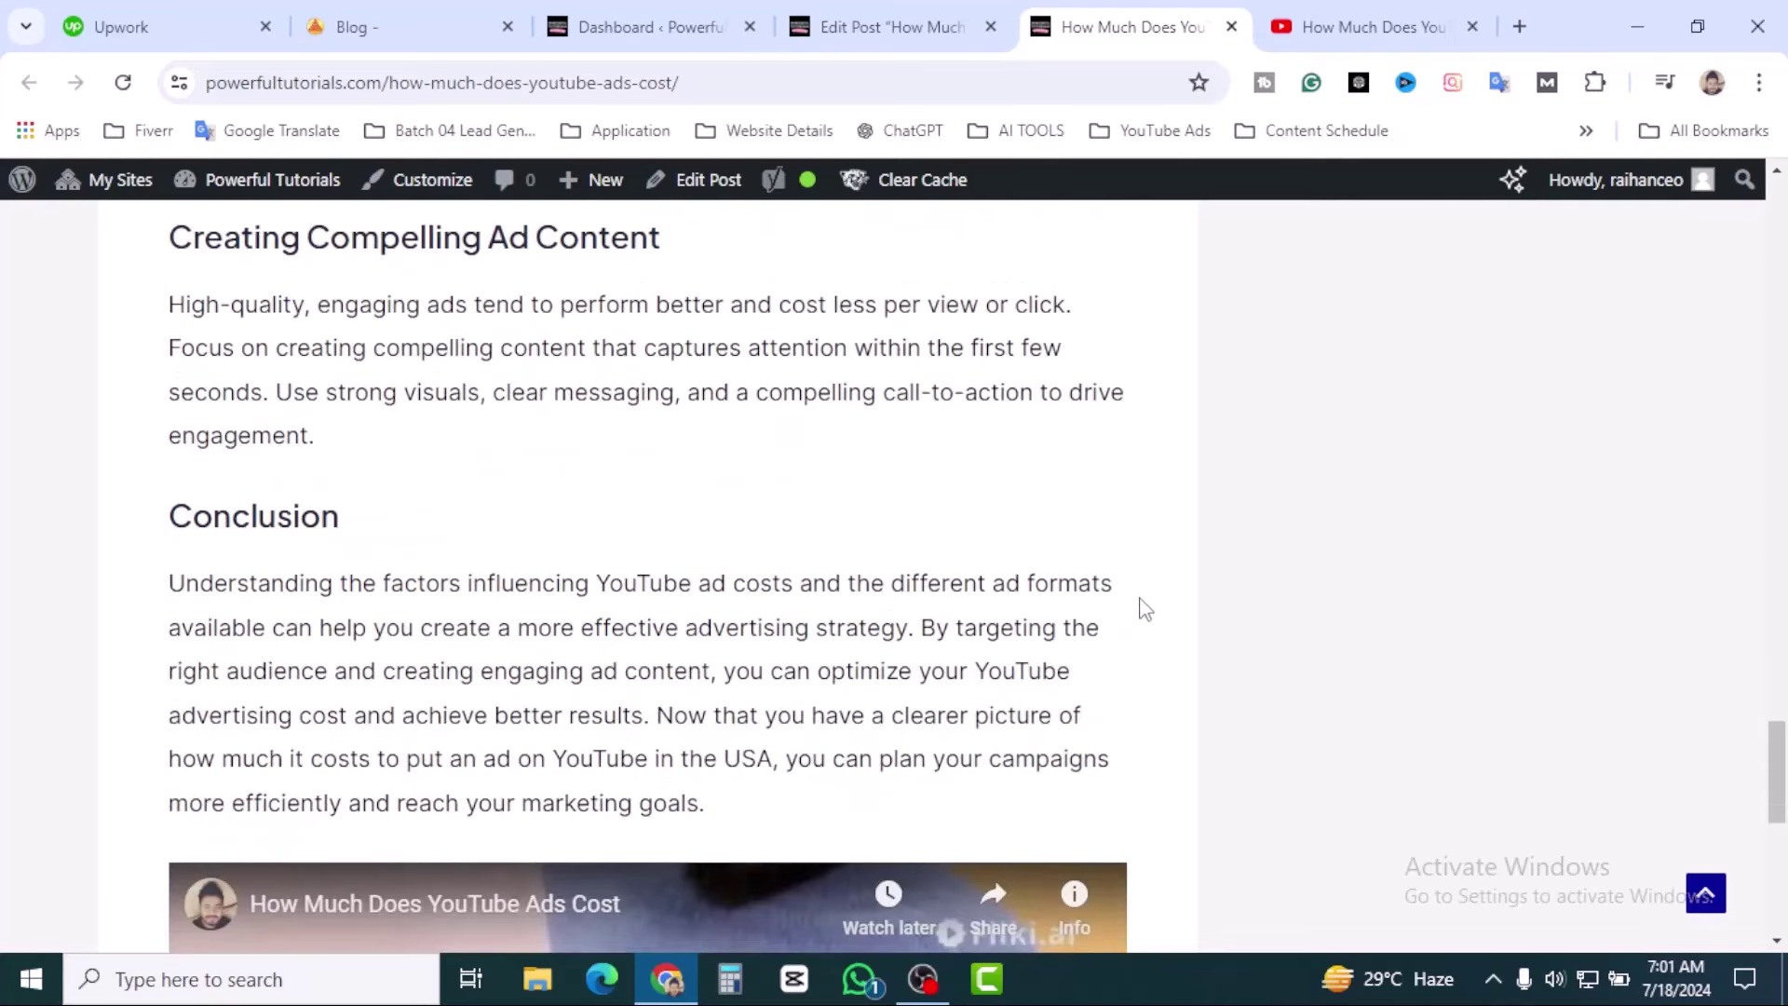
scroll(1136, 607, down, 5)
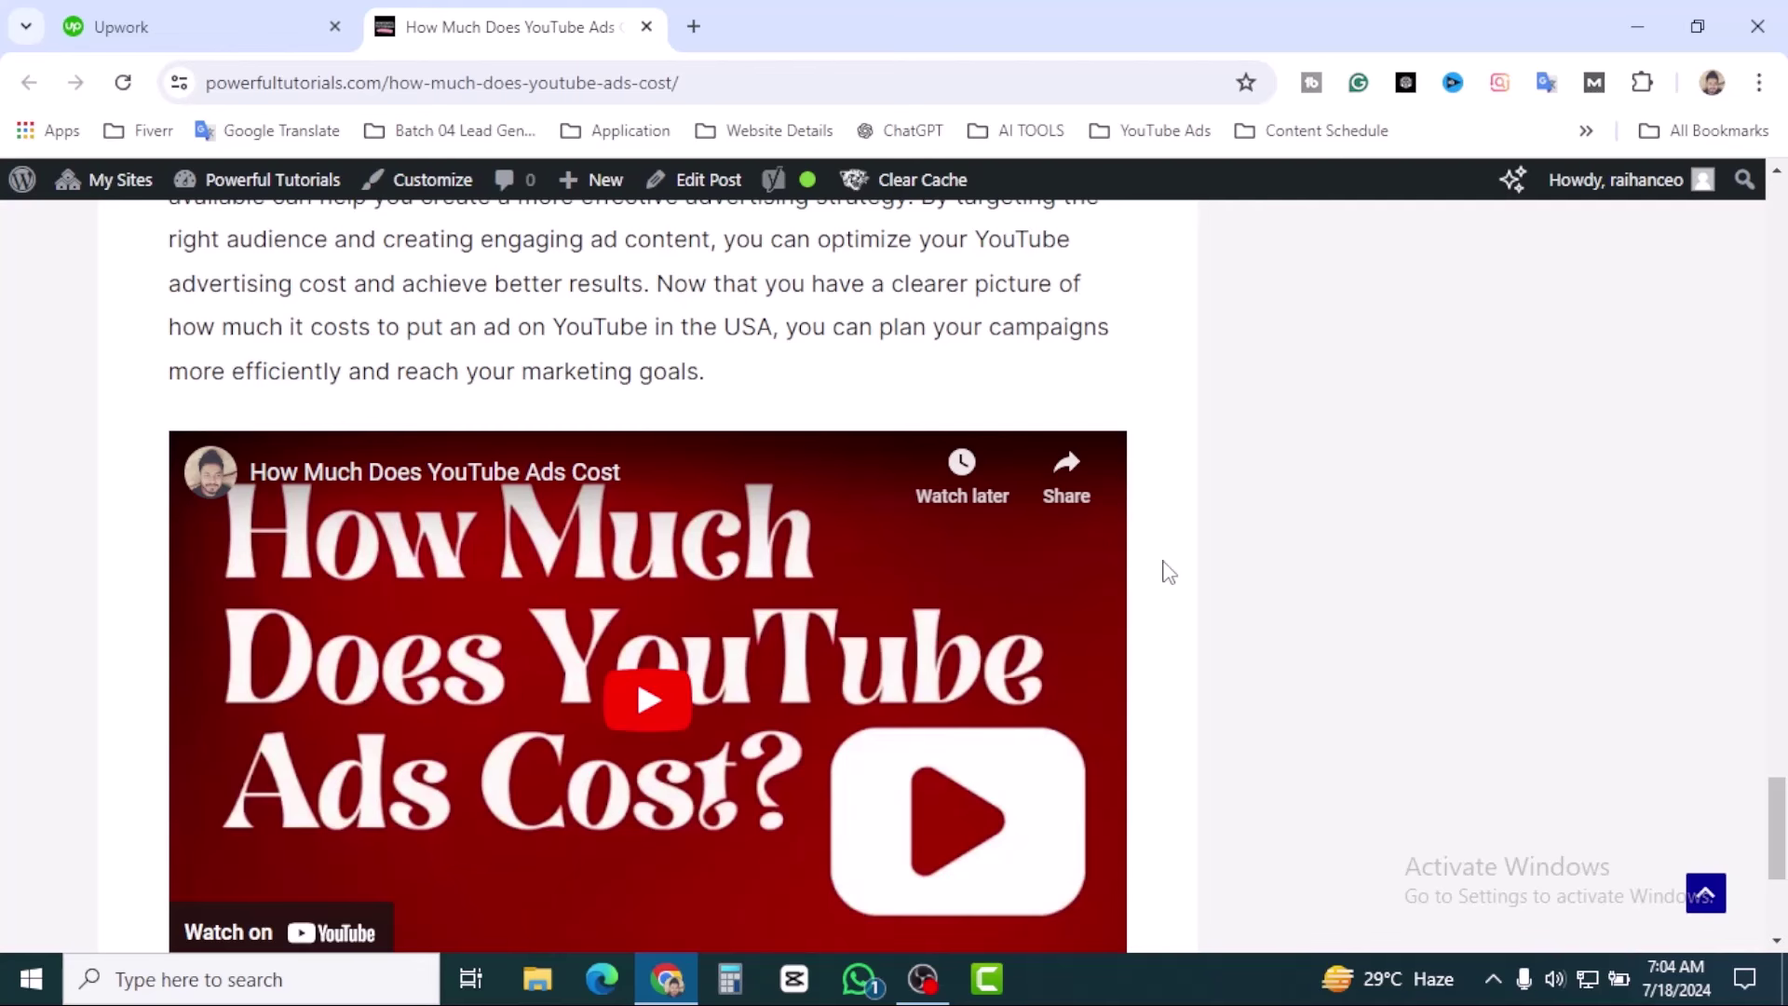
scroll(1169, 571, down, 1)
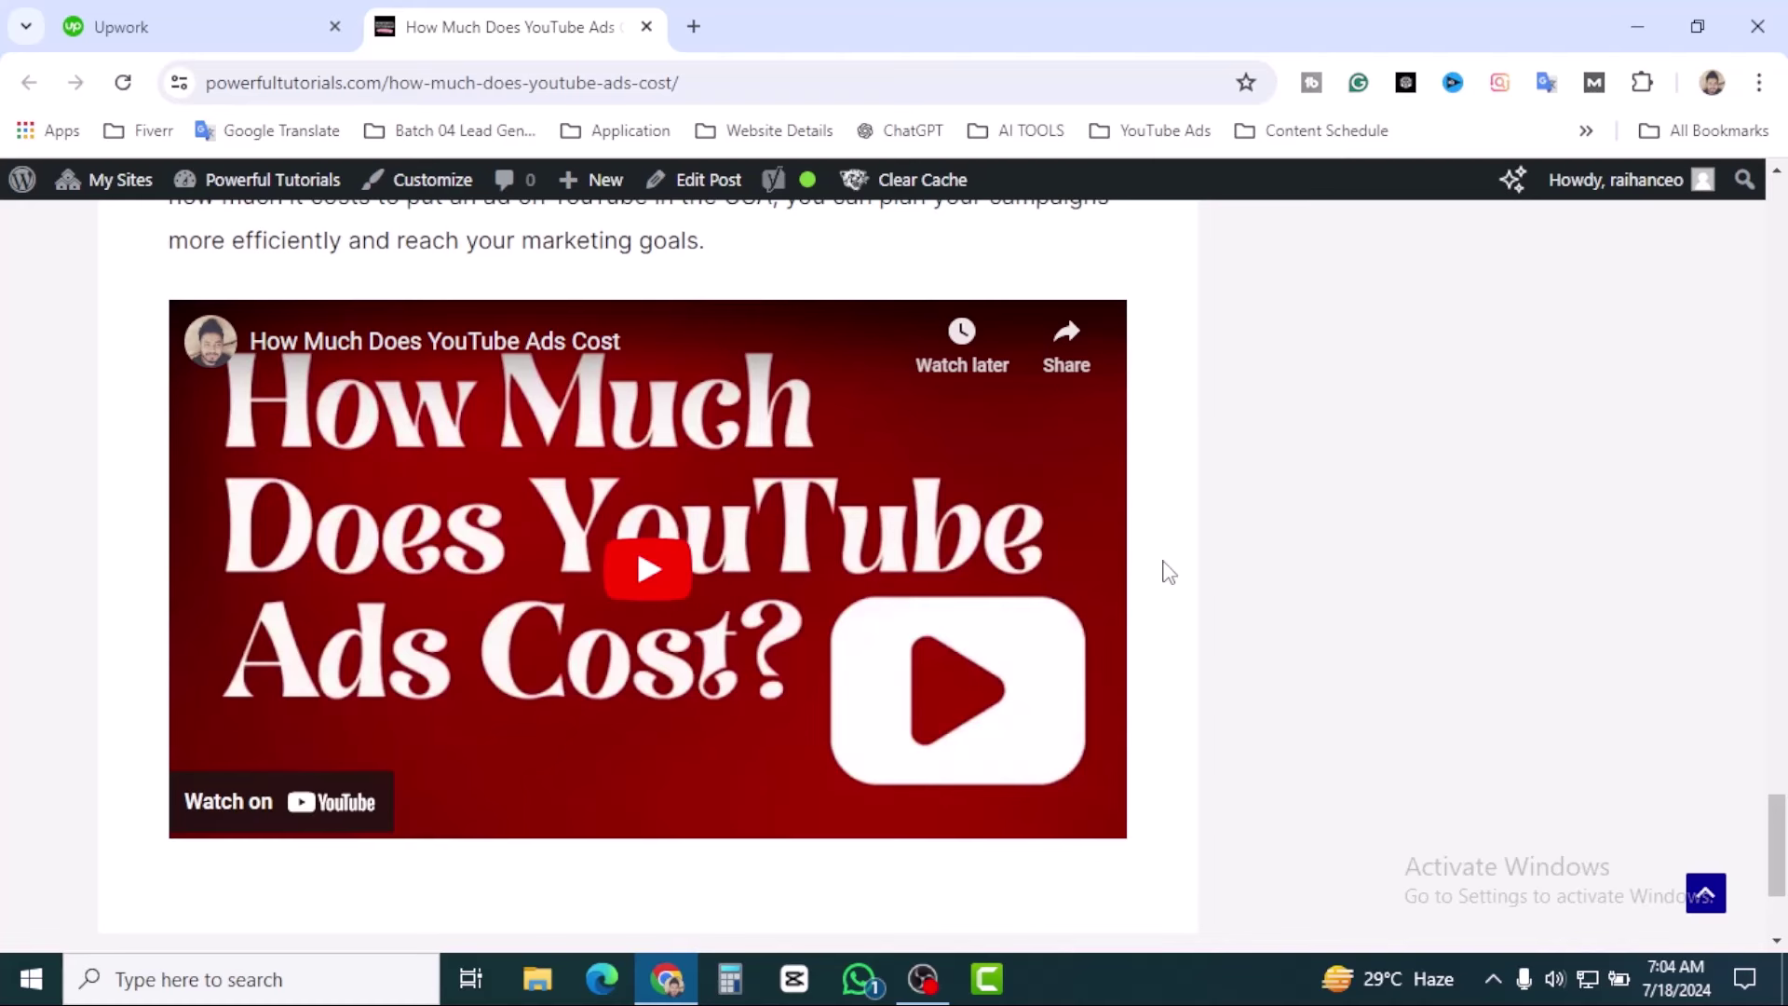
Return to the Upwork job "Embed youtube video on 300 blog posts" and review its required skills and details.
click(239, 28)
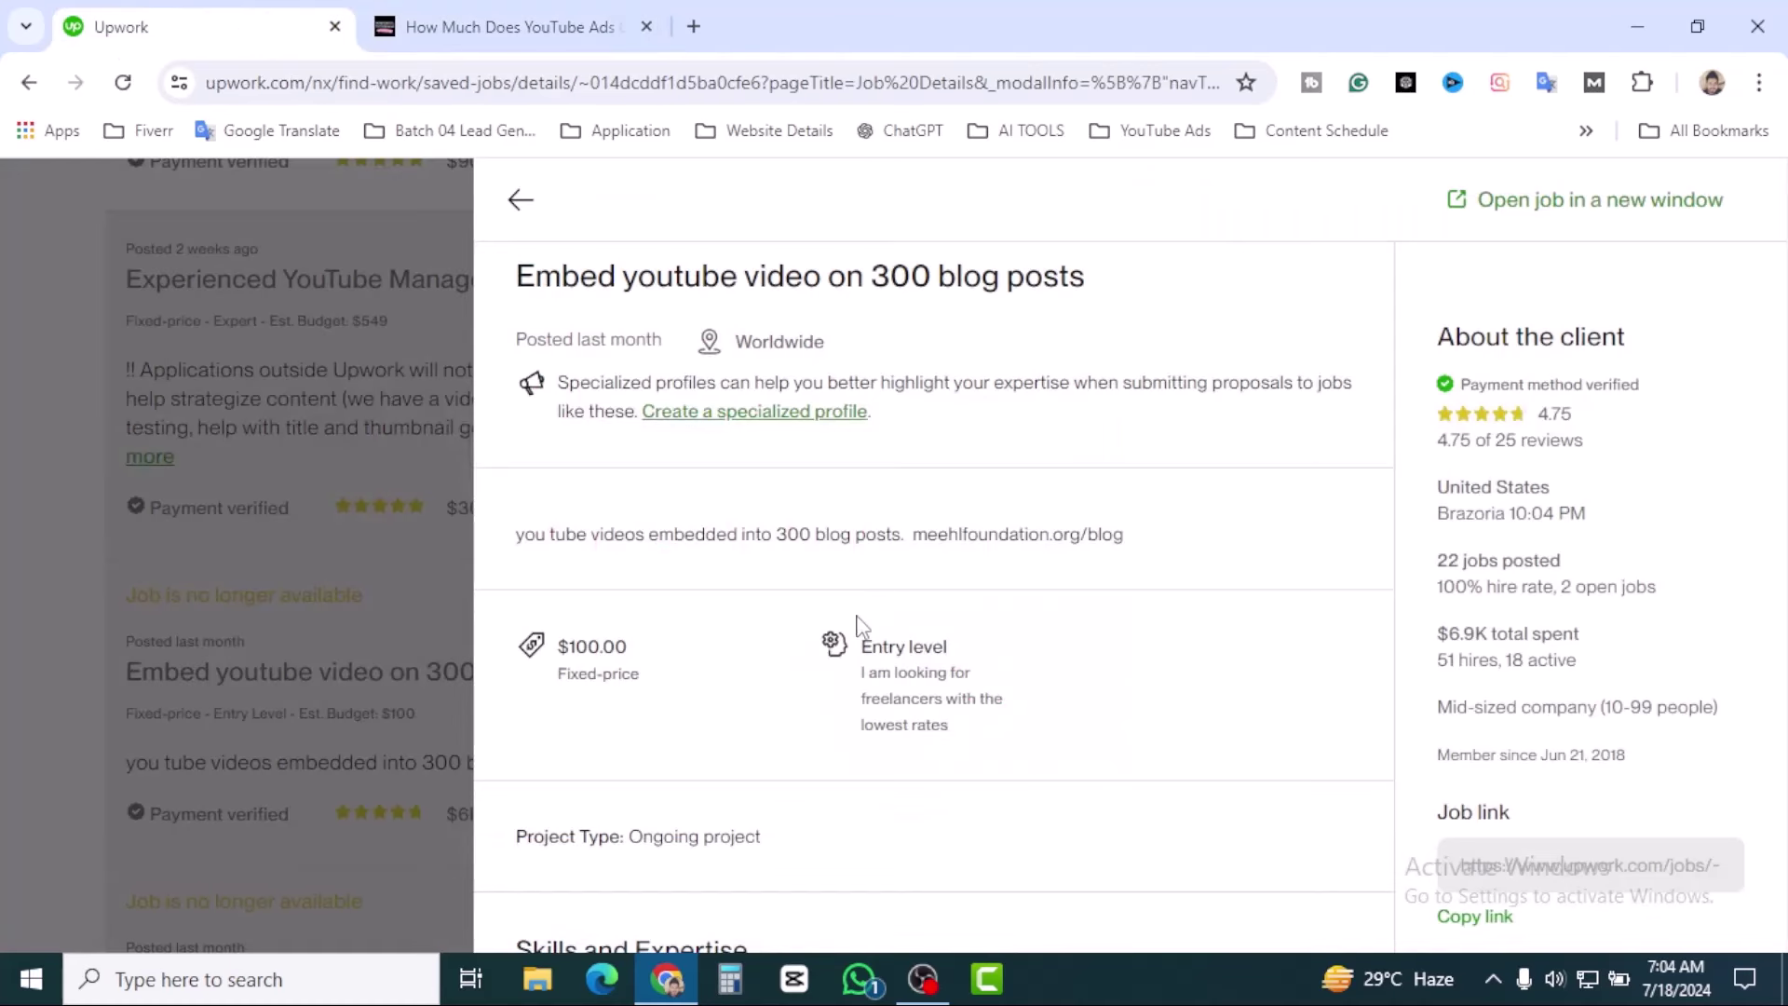
scroll(857, 624, down, 5)
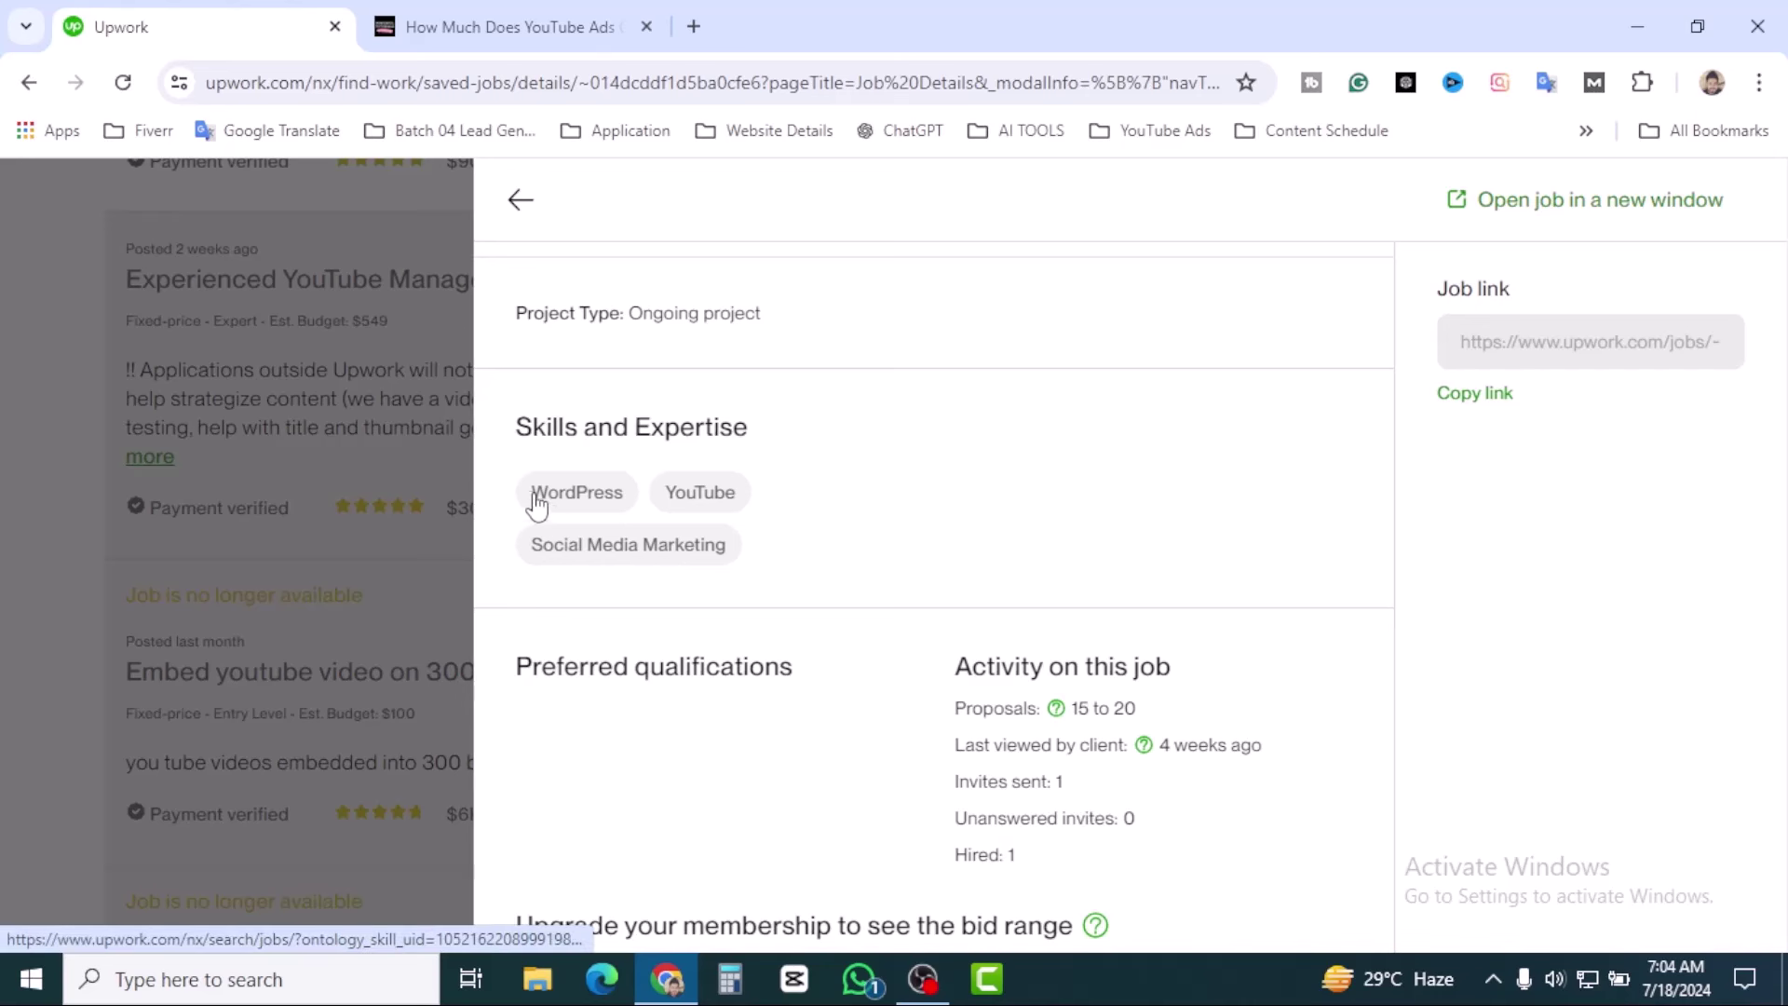
scroll(871, 558, up, 5)
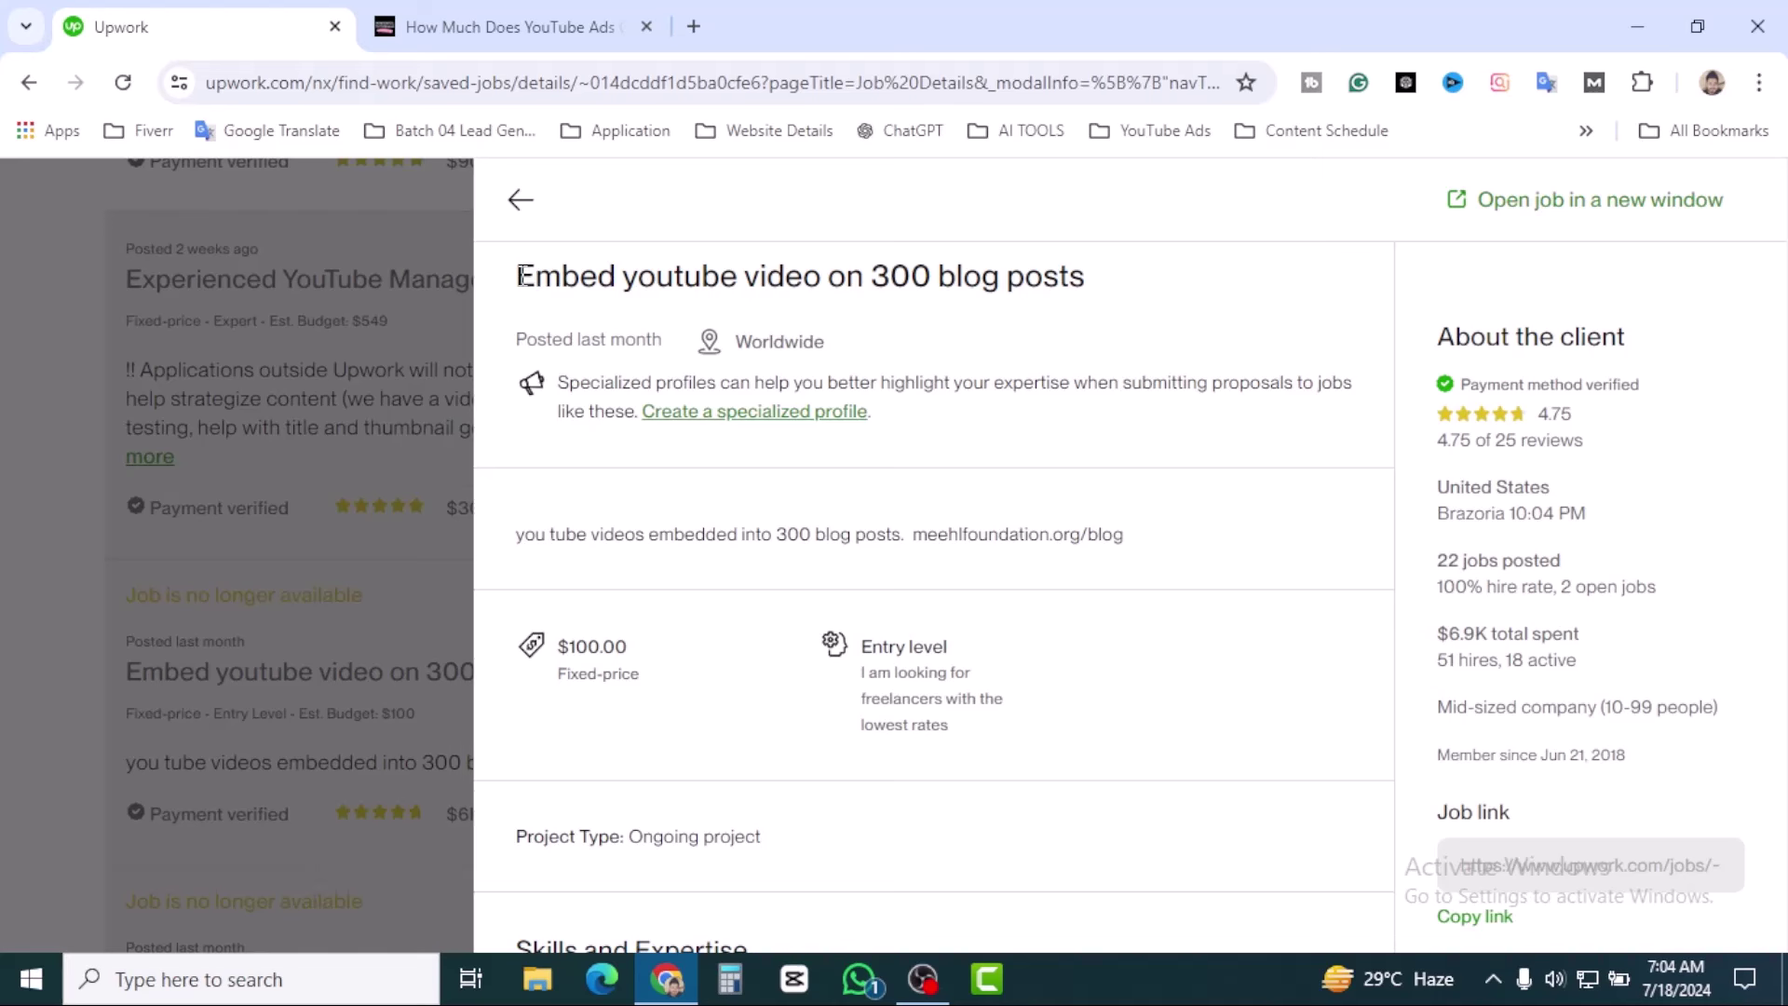
Highlight the job title "Embed youtube video on 300 blog posts" to go over what the client asks for.
drag(518, 276, 1097, 287)
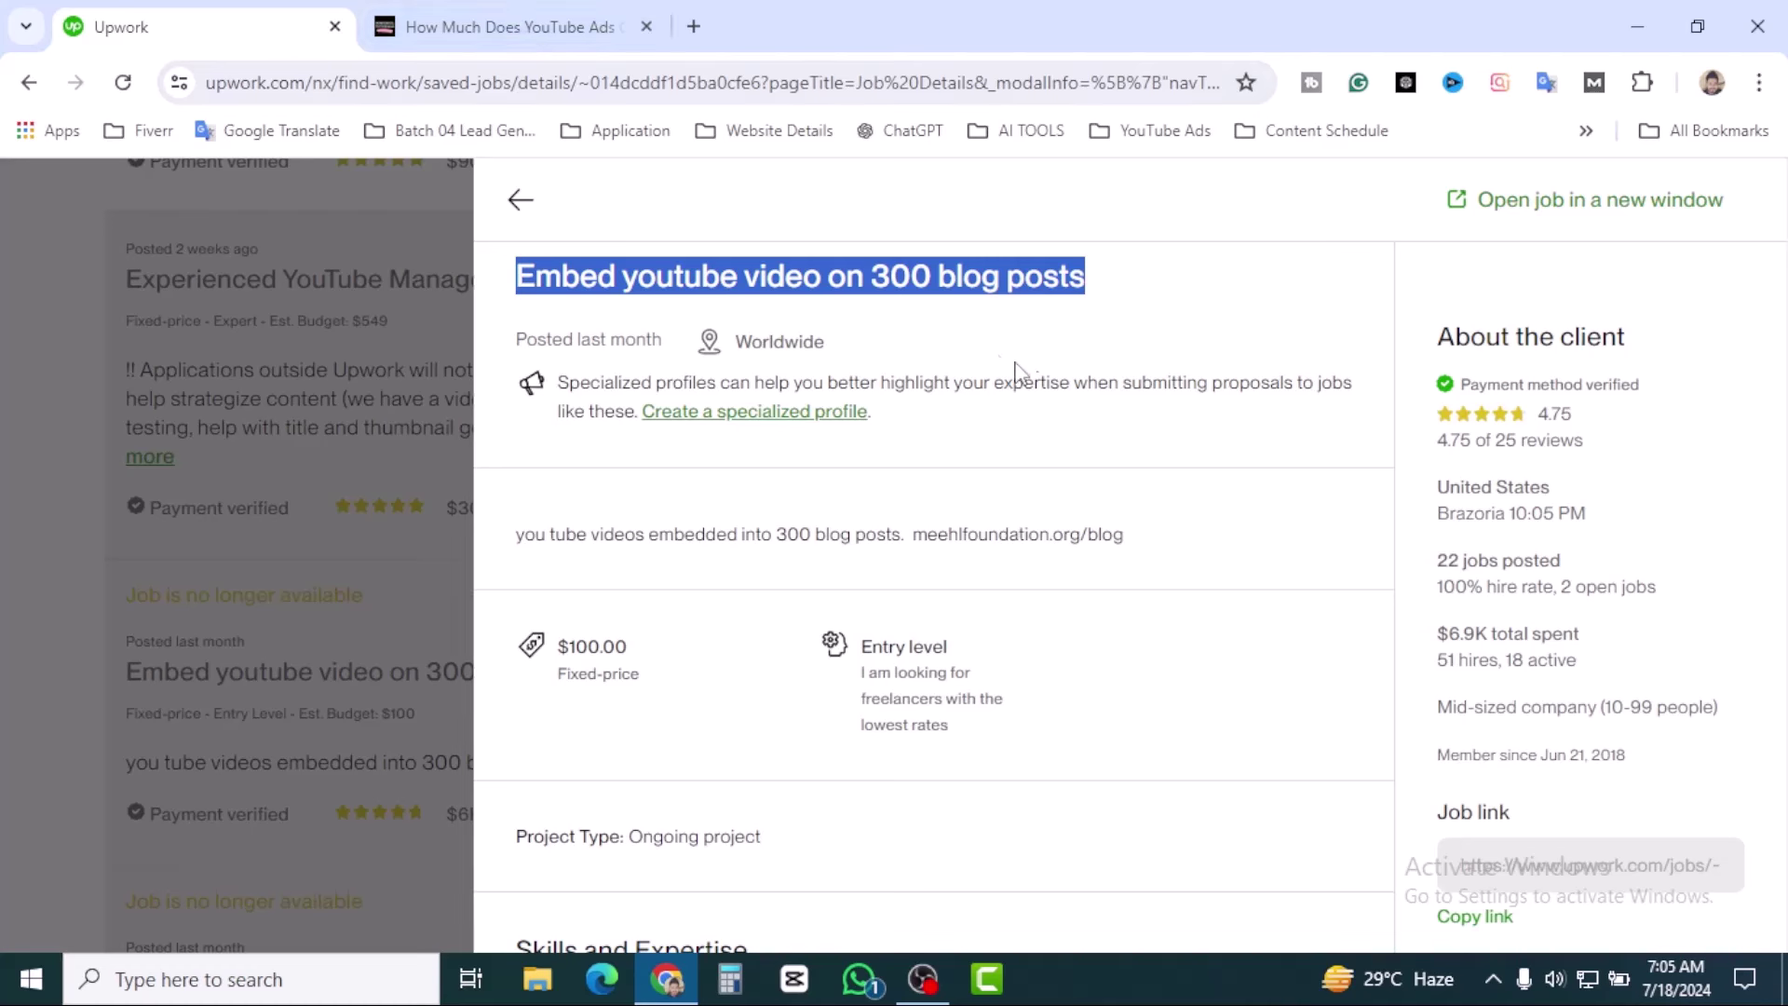
click(1059, 384)
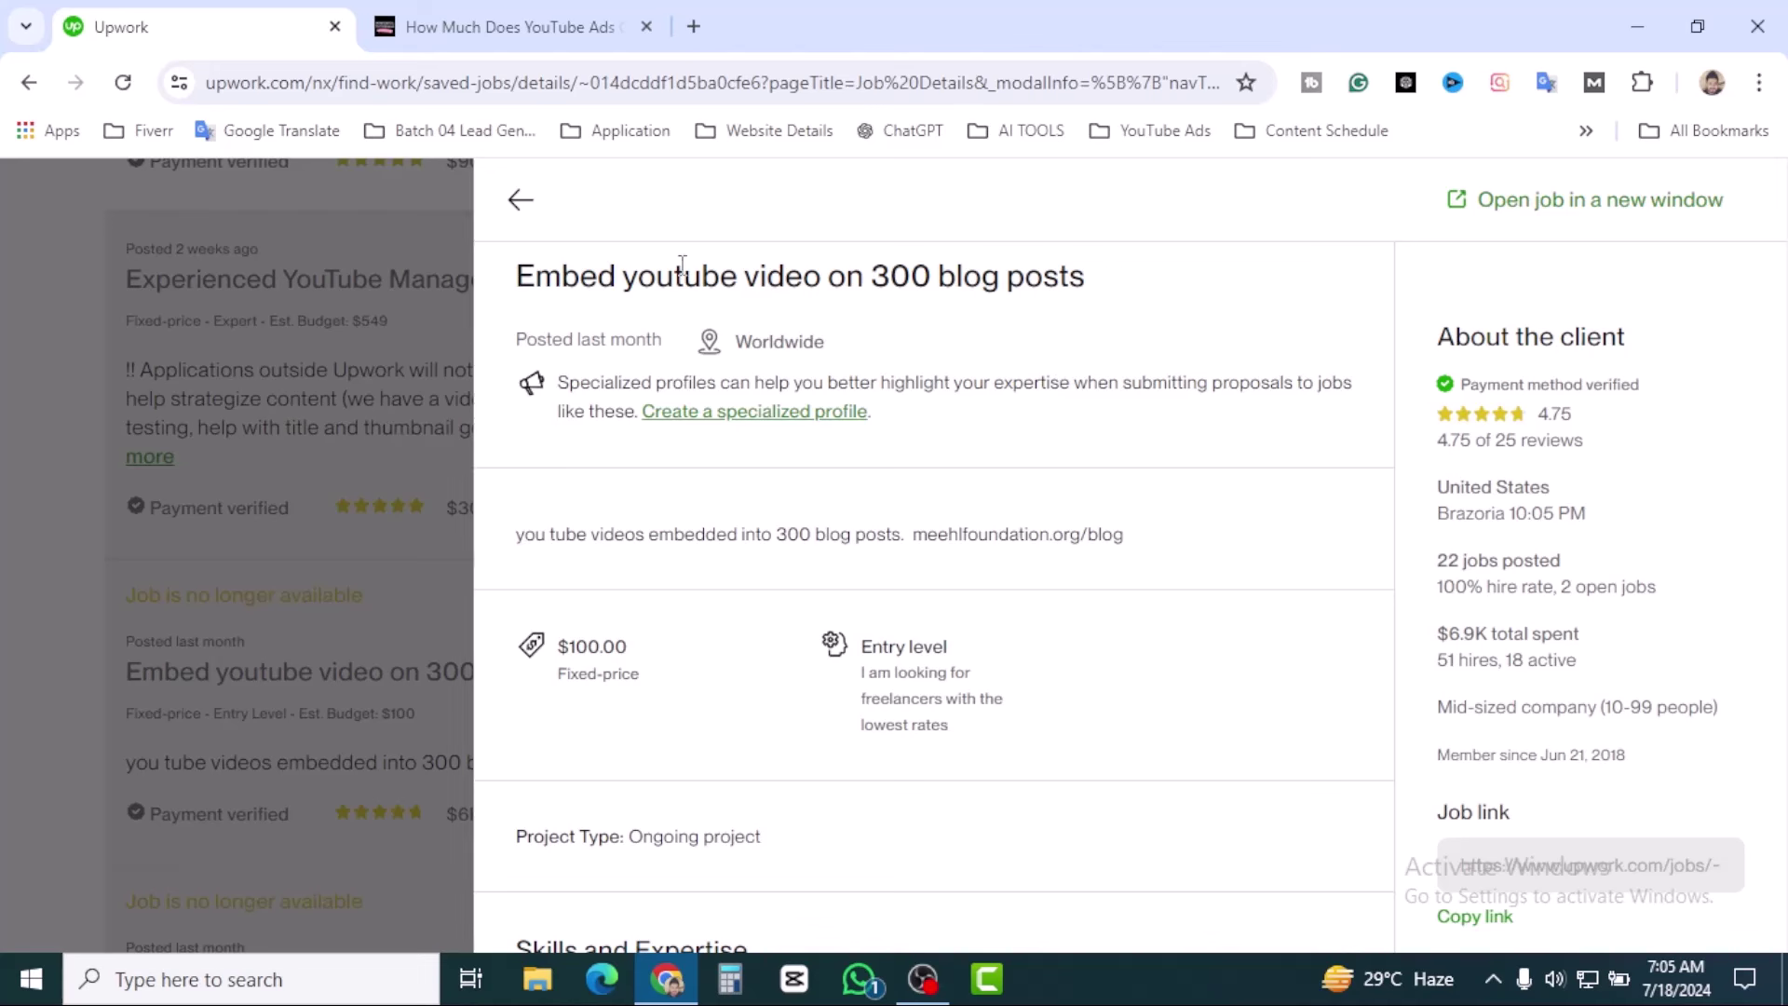
drag(1083, 283, 510, 276)
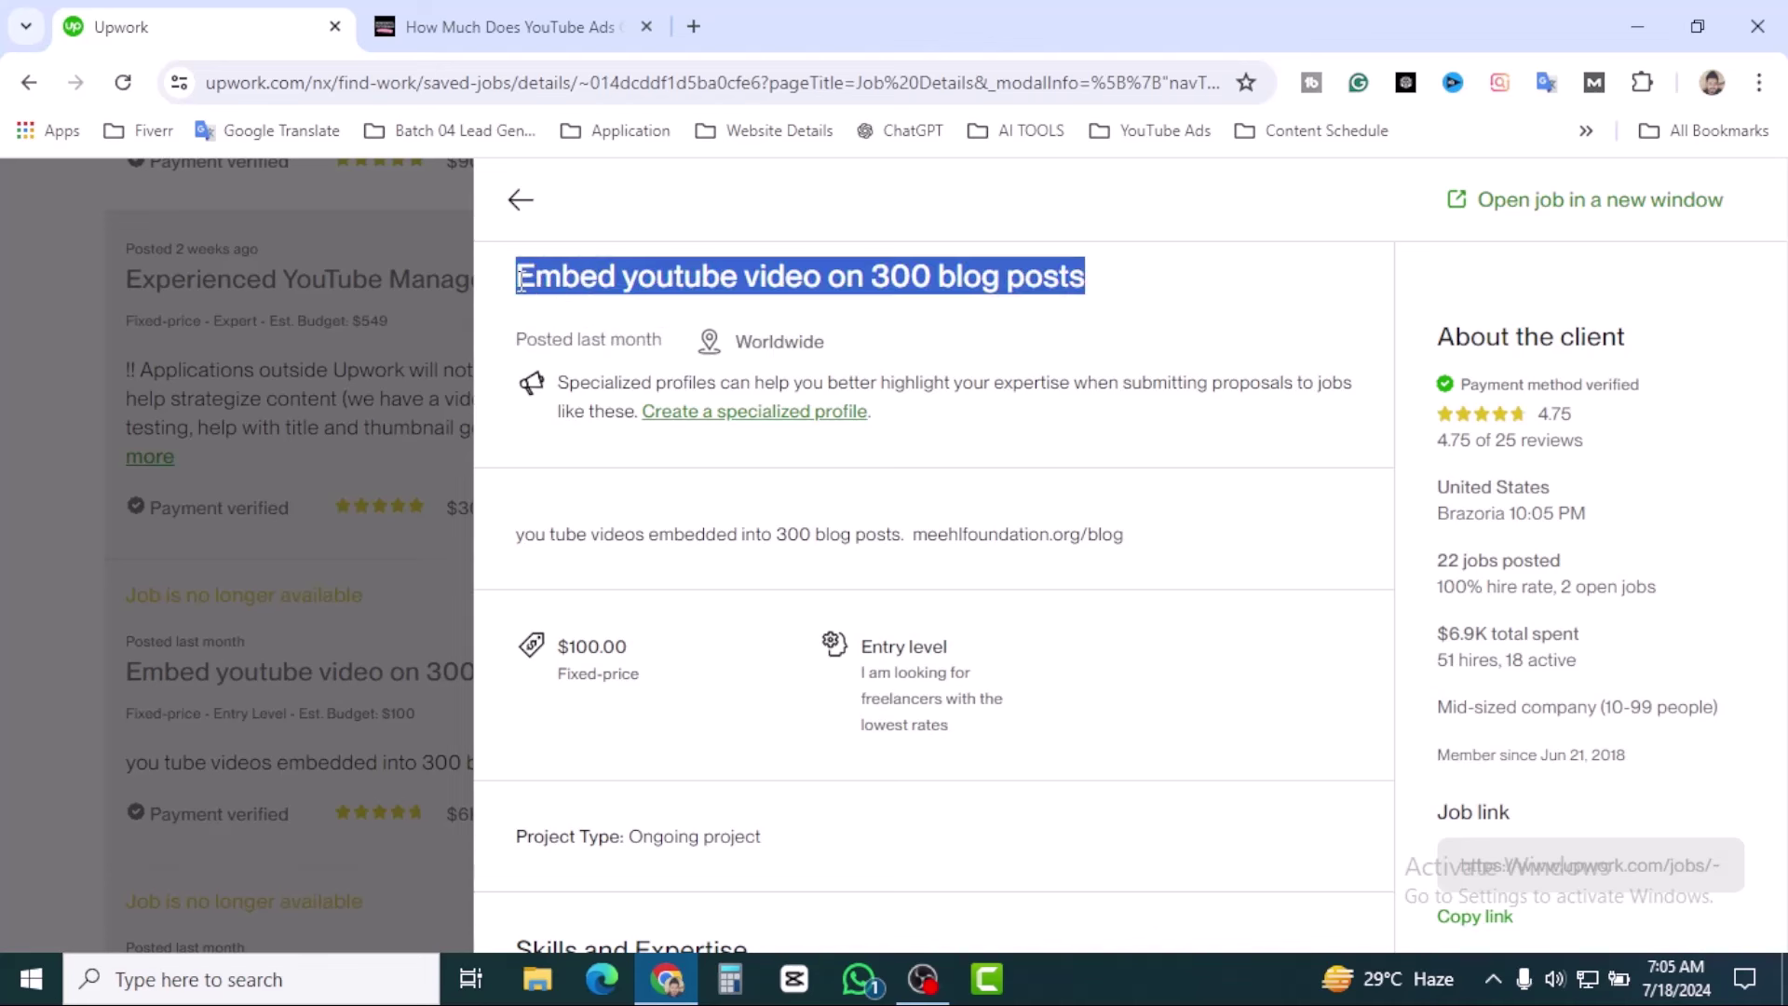
click(1015, 333)
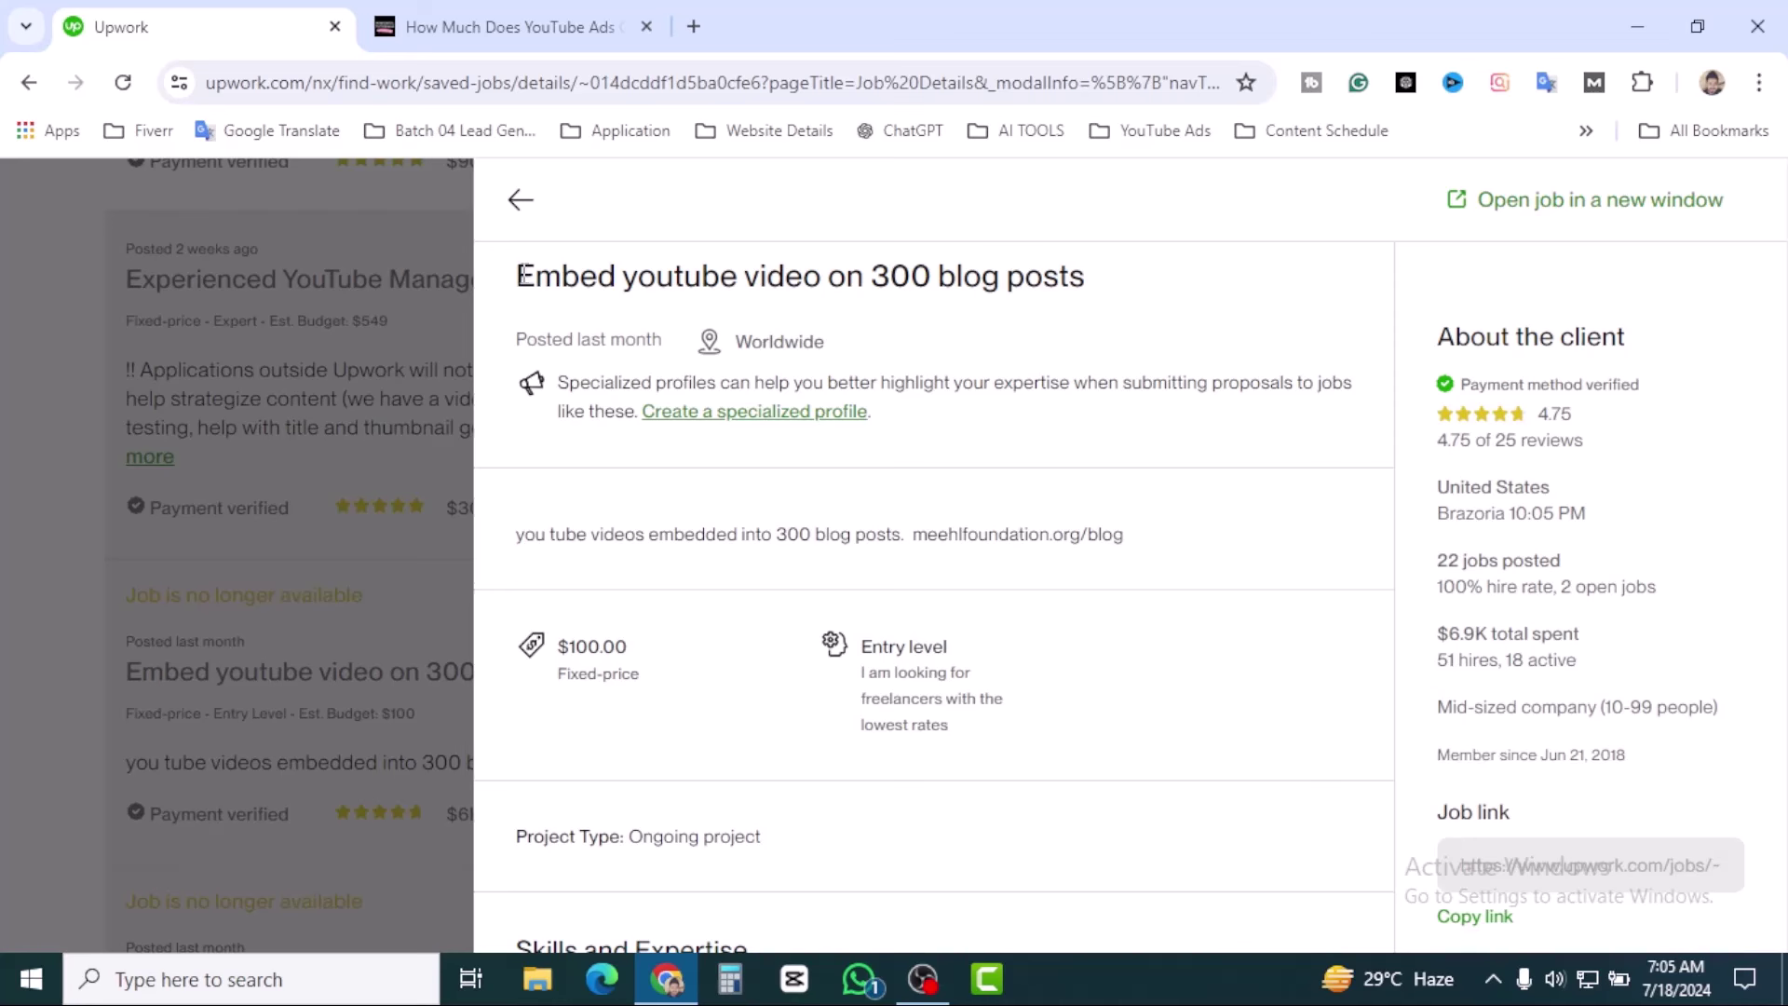
drag(515, 276, 1112, 277)
click(1050, 261)
Compare the embedded video at the end of the published post with the Upwork job, and return to the post's title.
key(ctrl+Tab)
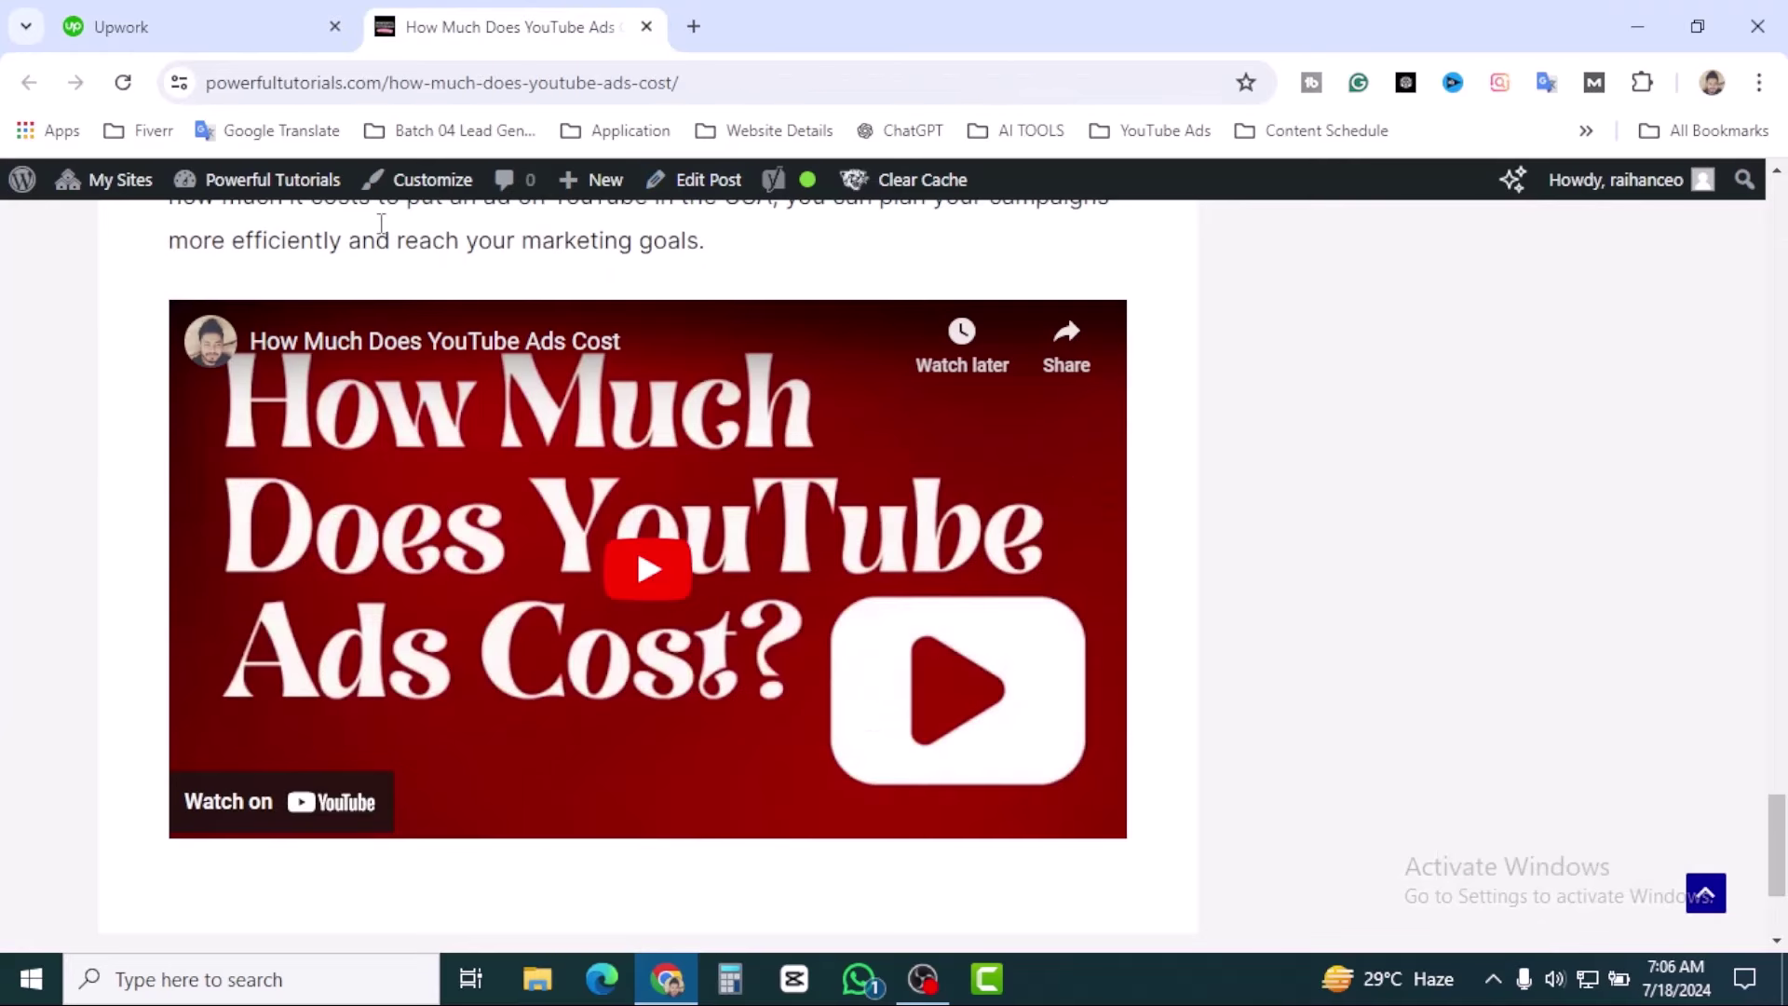
key(ctrl+Tab)
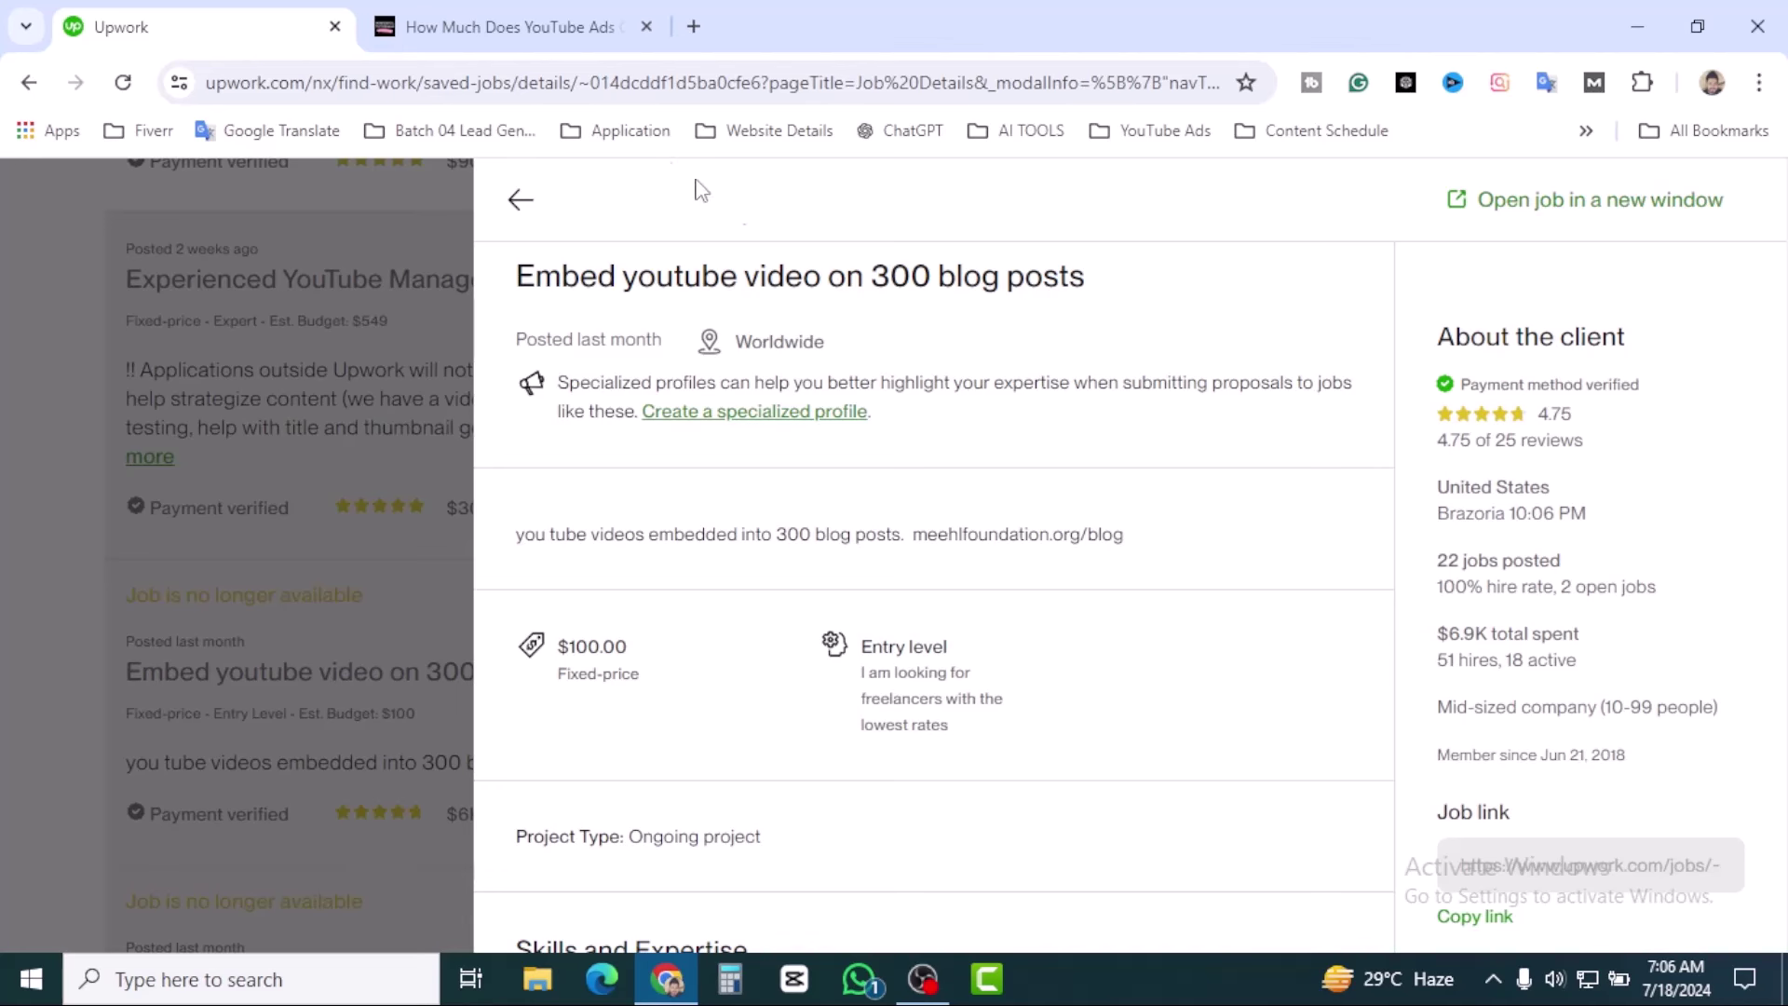
click(500, 11)
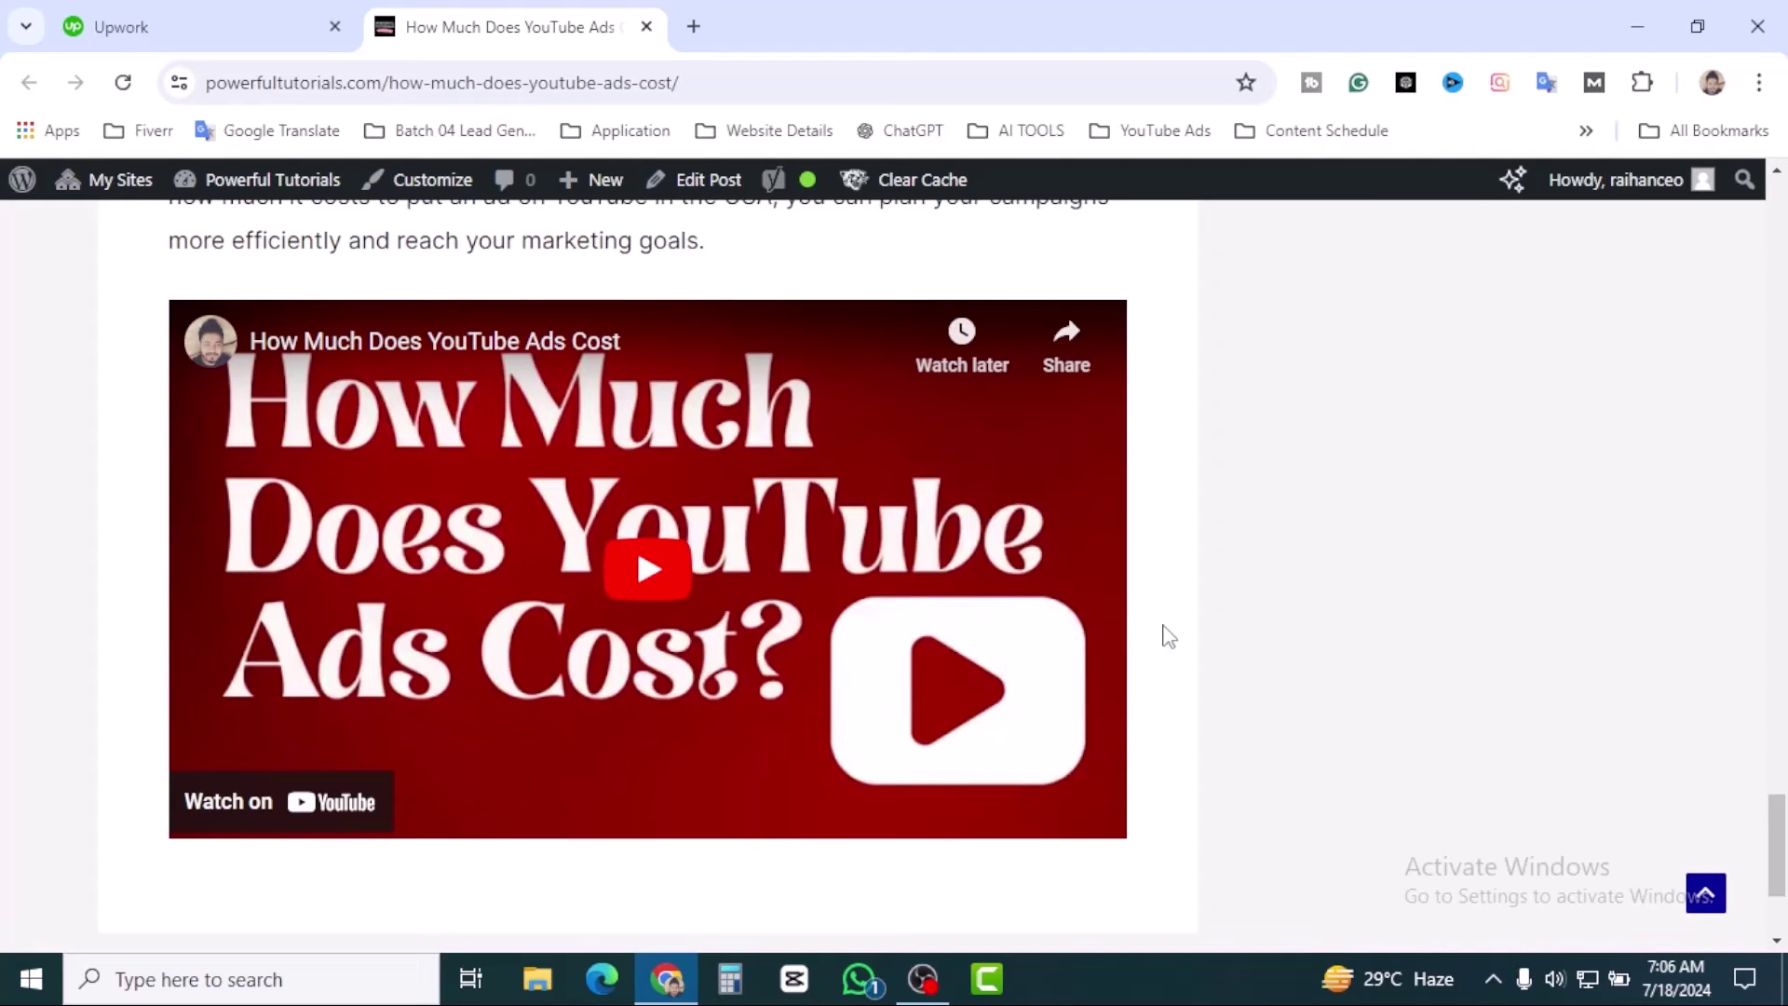
scroll(1168, 637, up, 15)
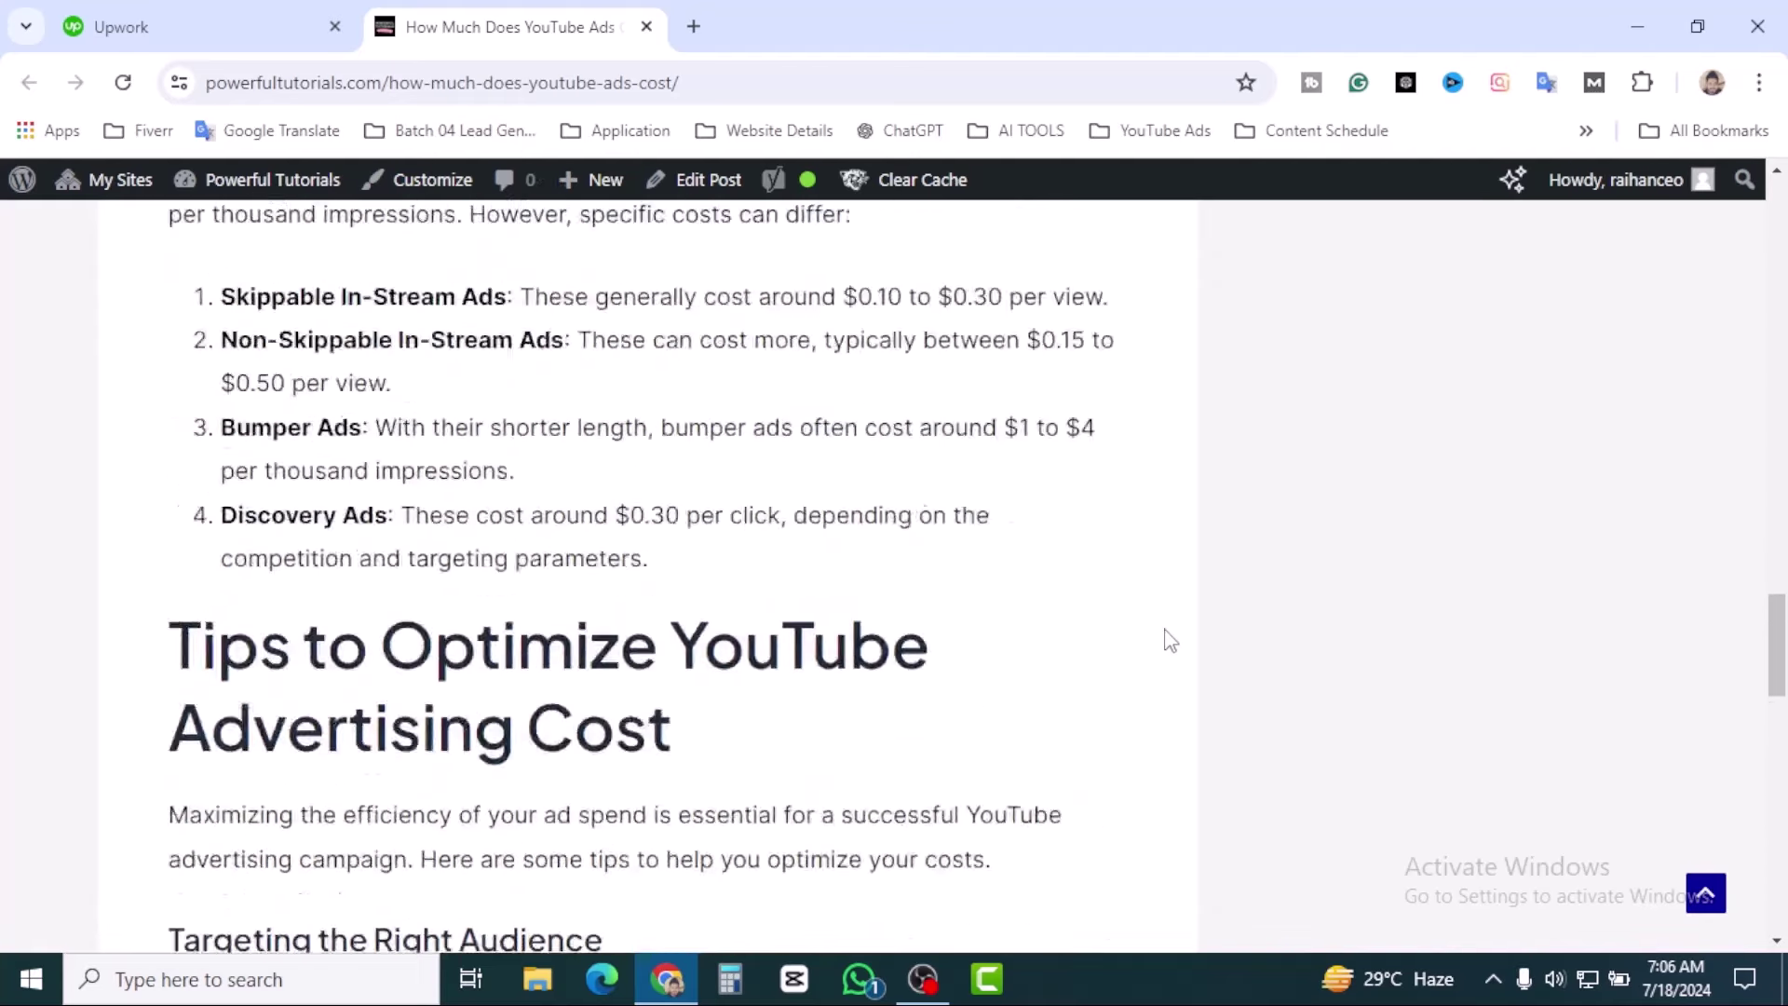
scroll(1170, 640, up, 20)
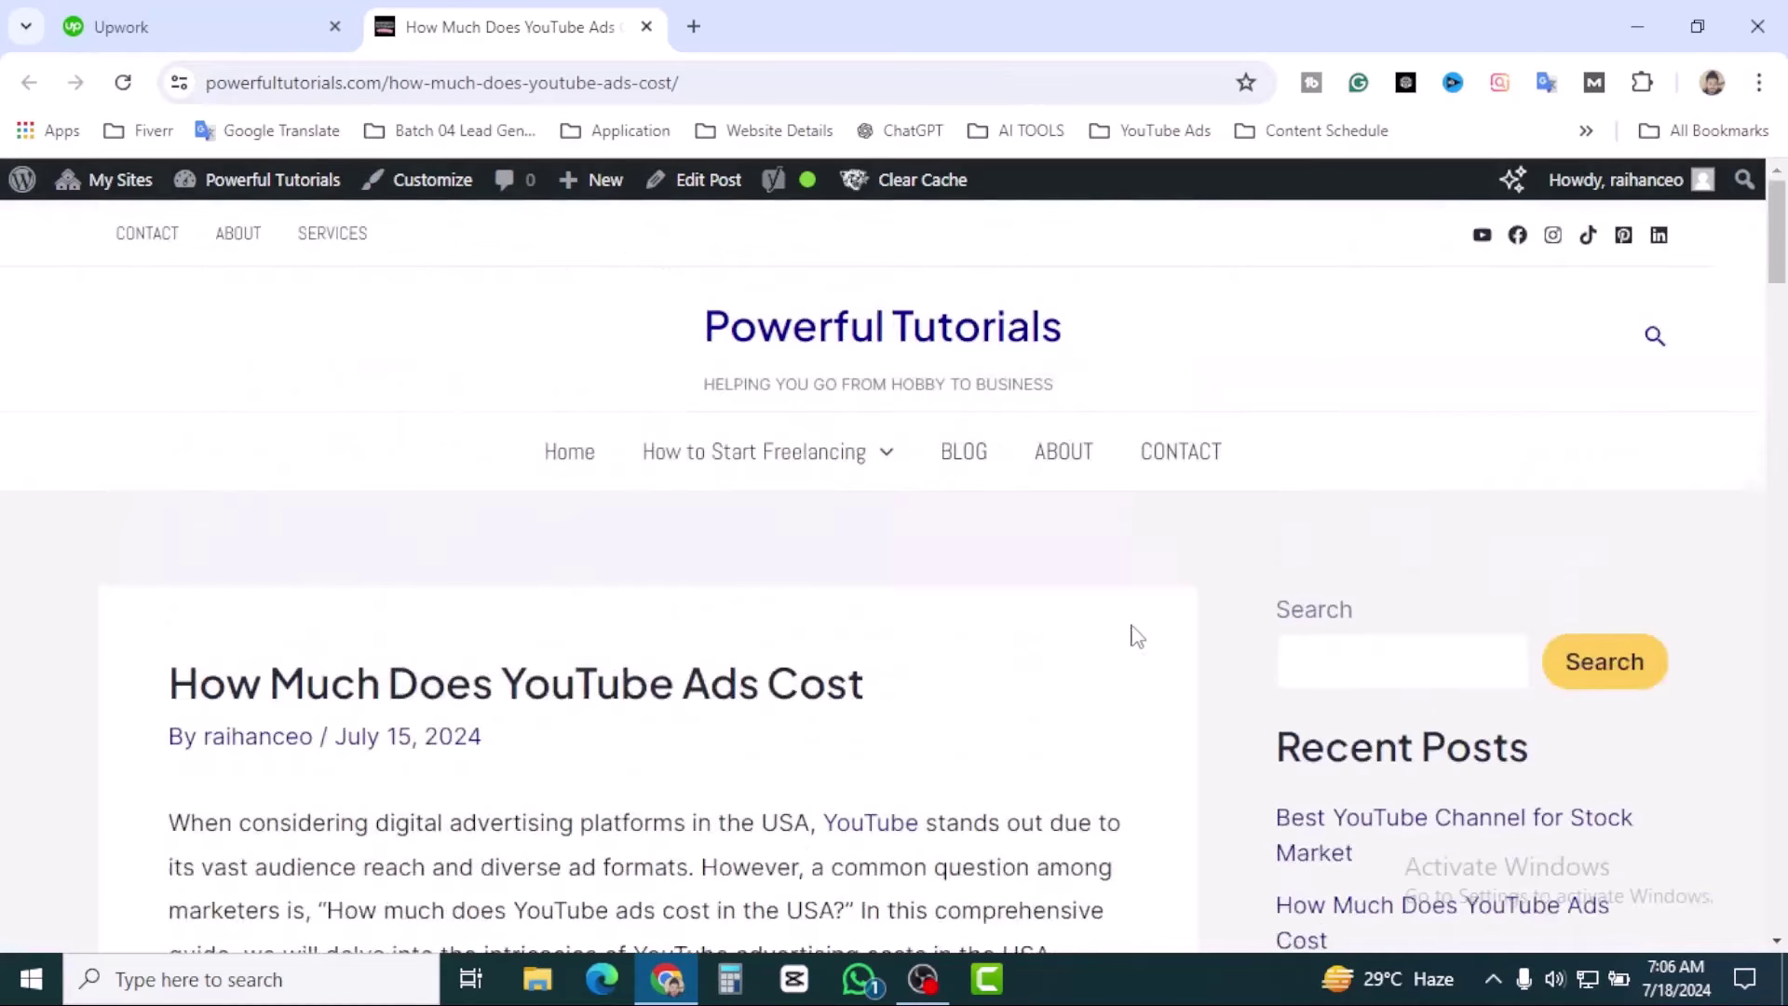